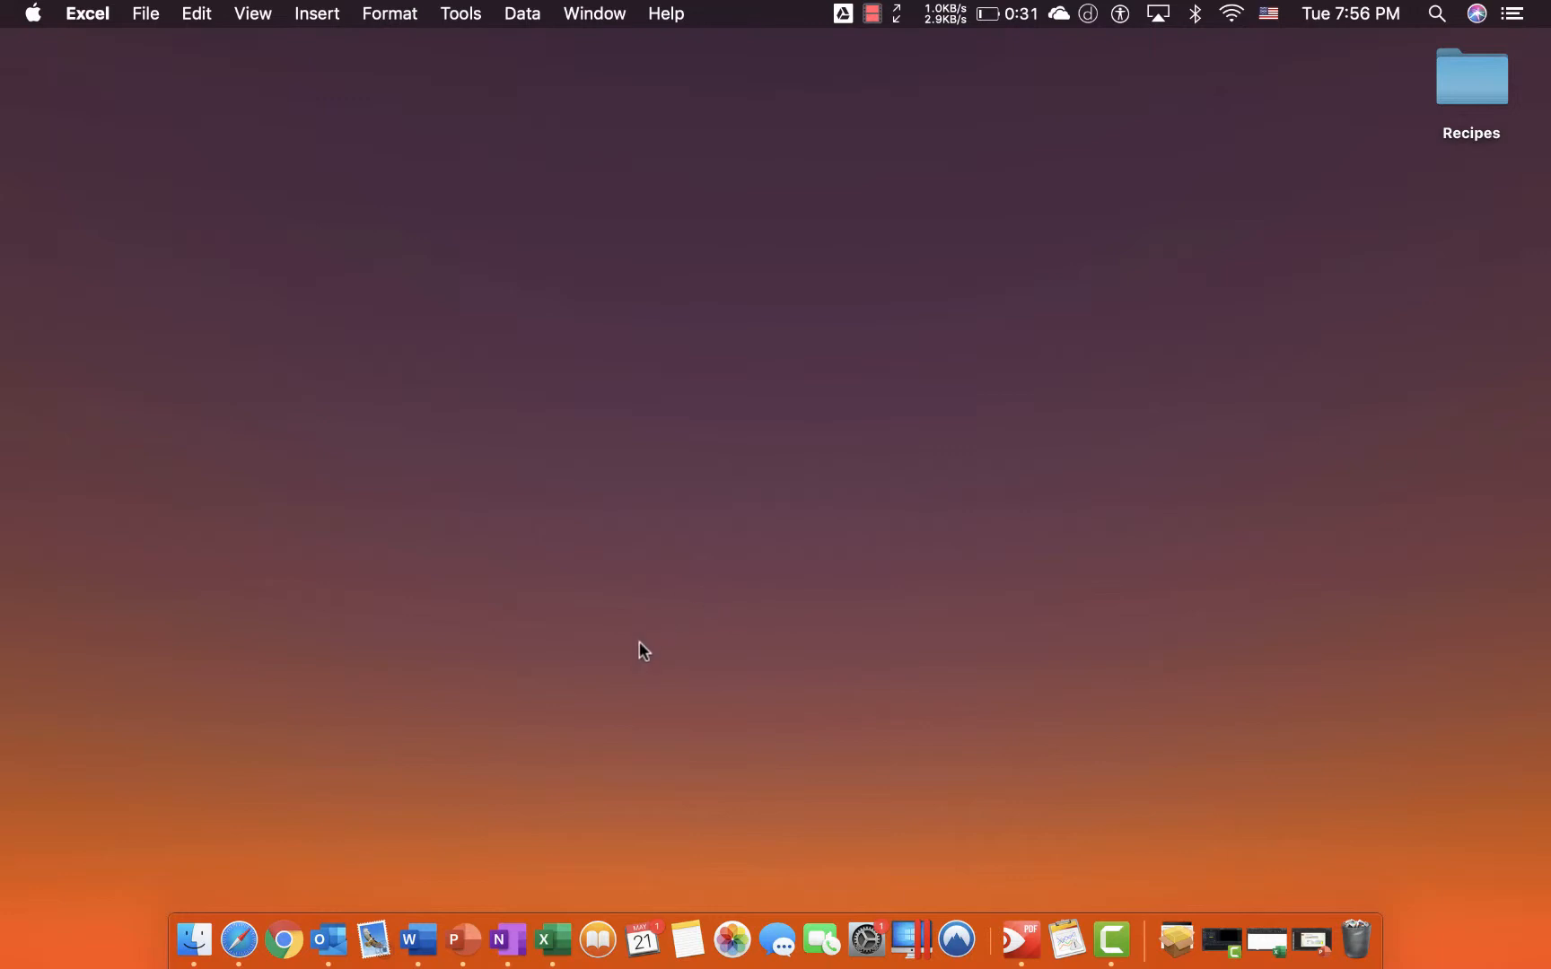
# Switch to the Excel workbook "Excel output for PR figure" and show its window full screen.
pyautogui.click(546, 954)
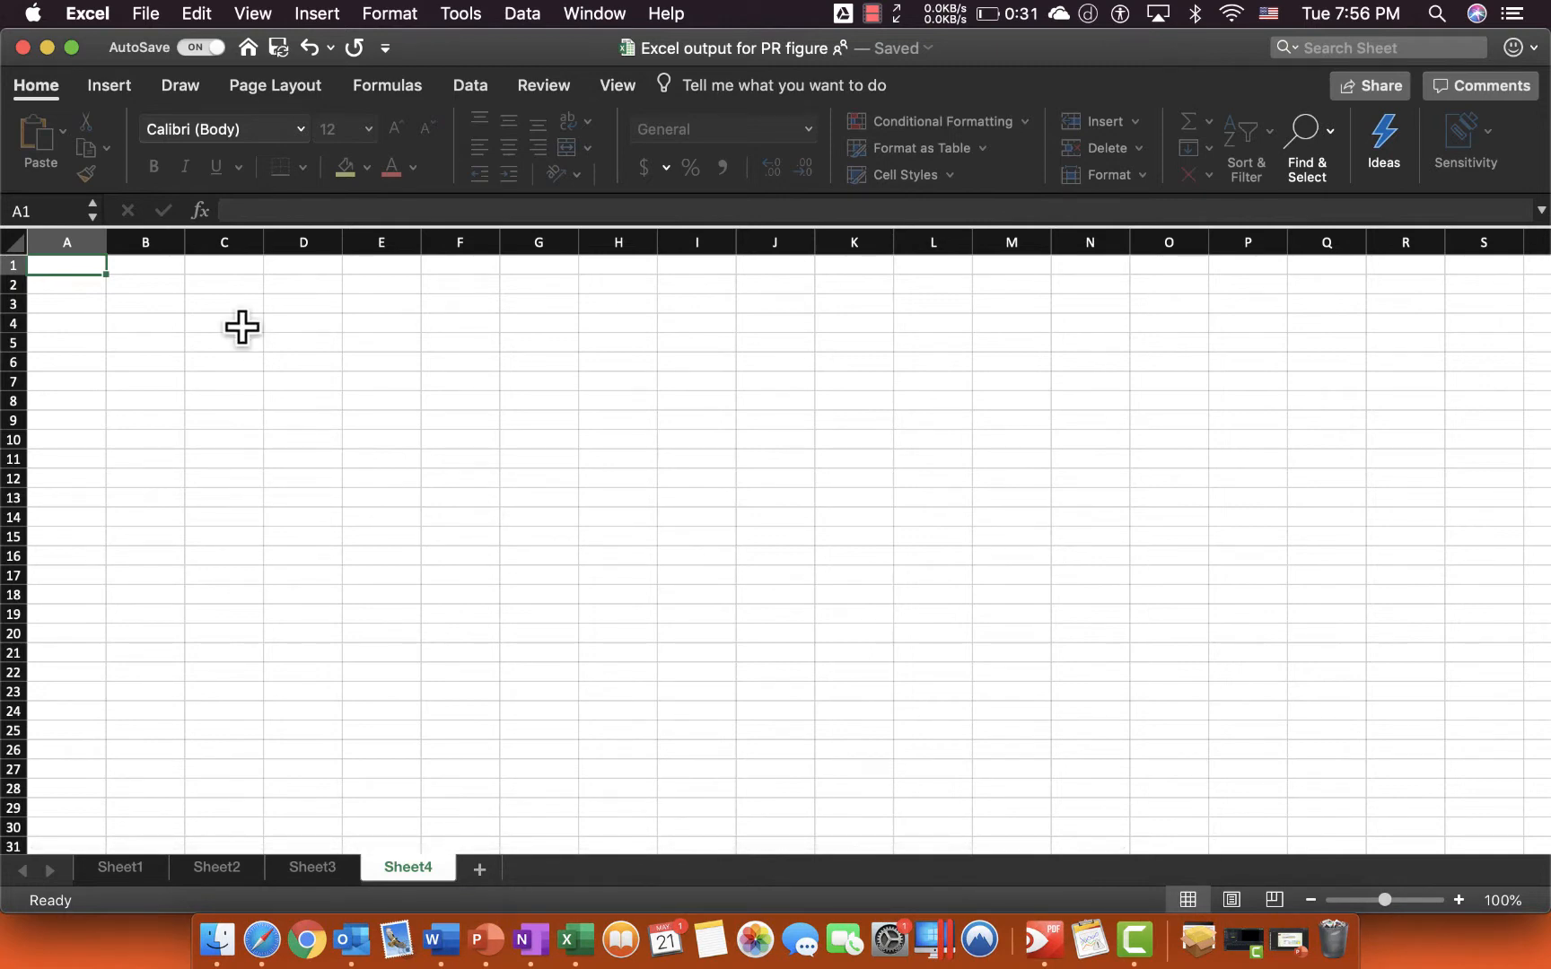
pyautogui.click(73, 48)
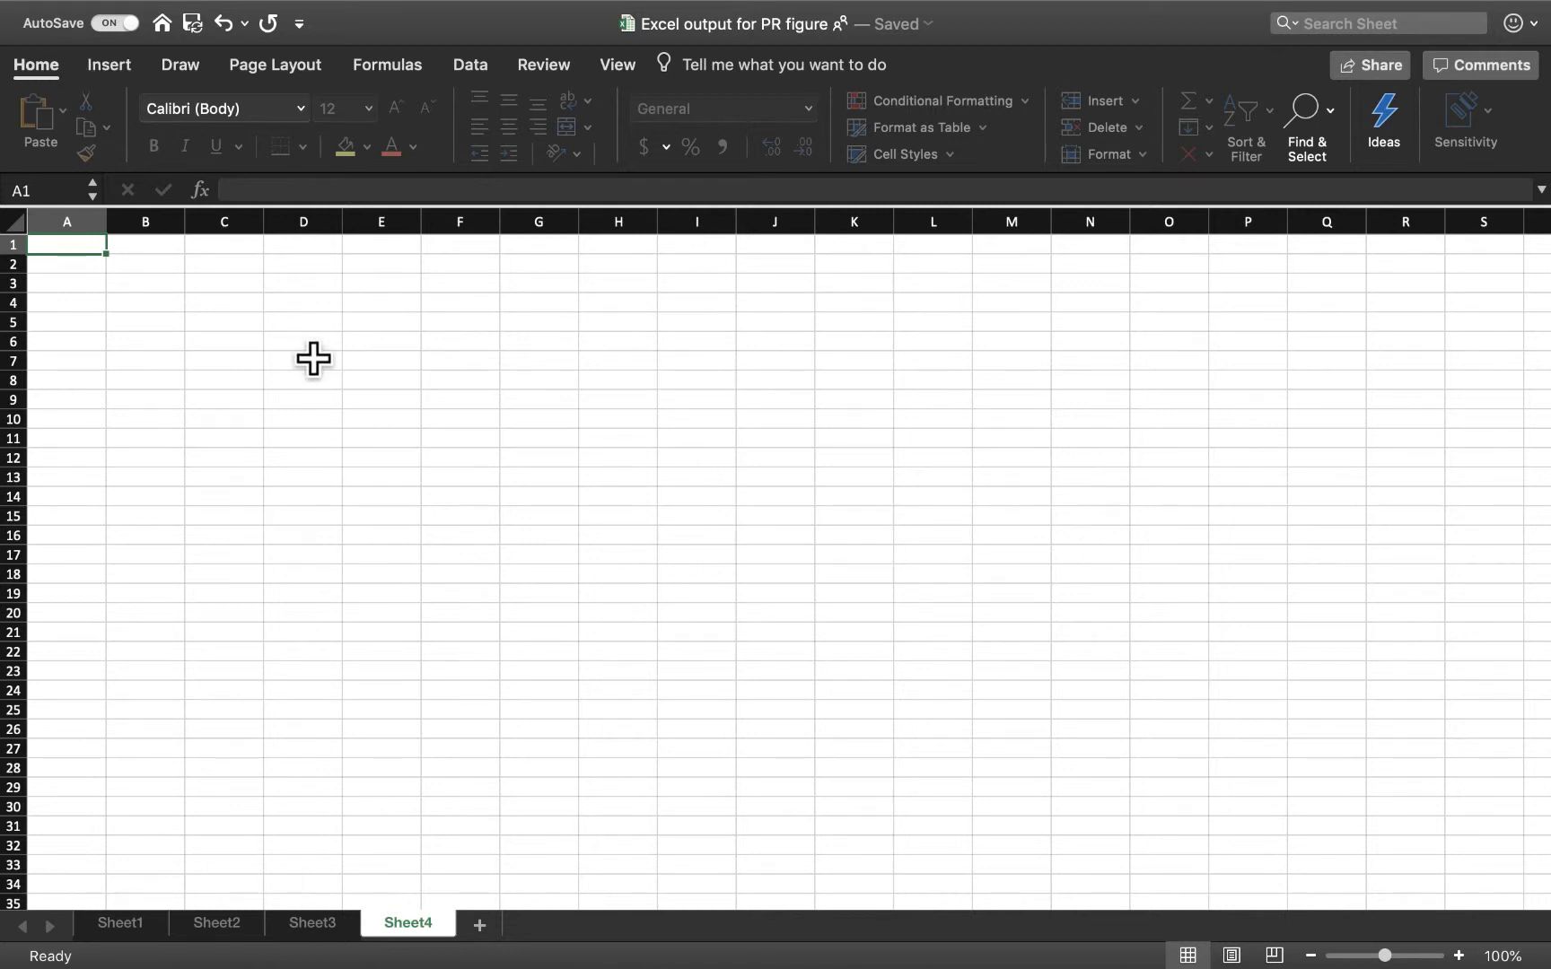
pyautogui.scroll(1, 313, 359)
pyautogui.scroll(-1, 313, 359)
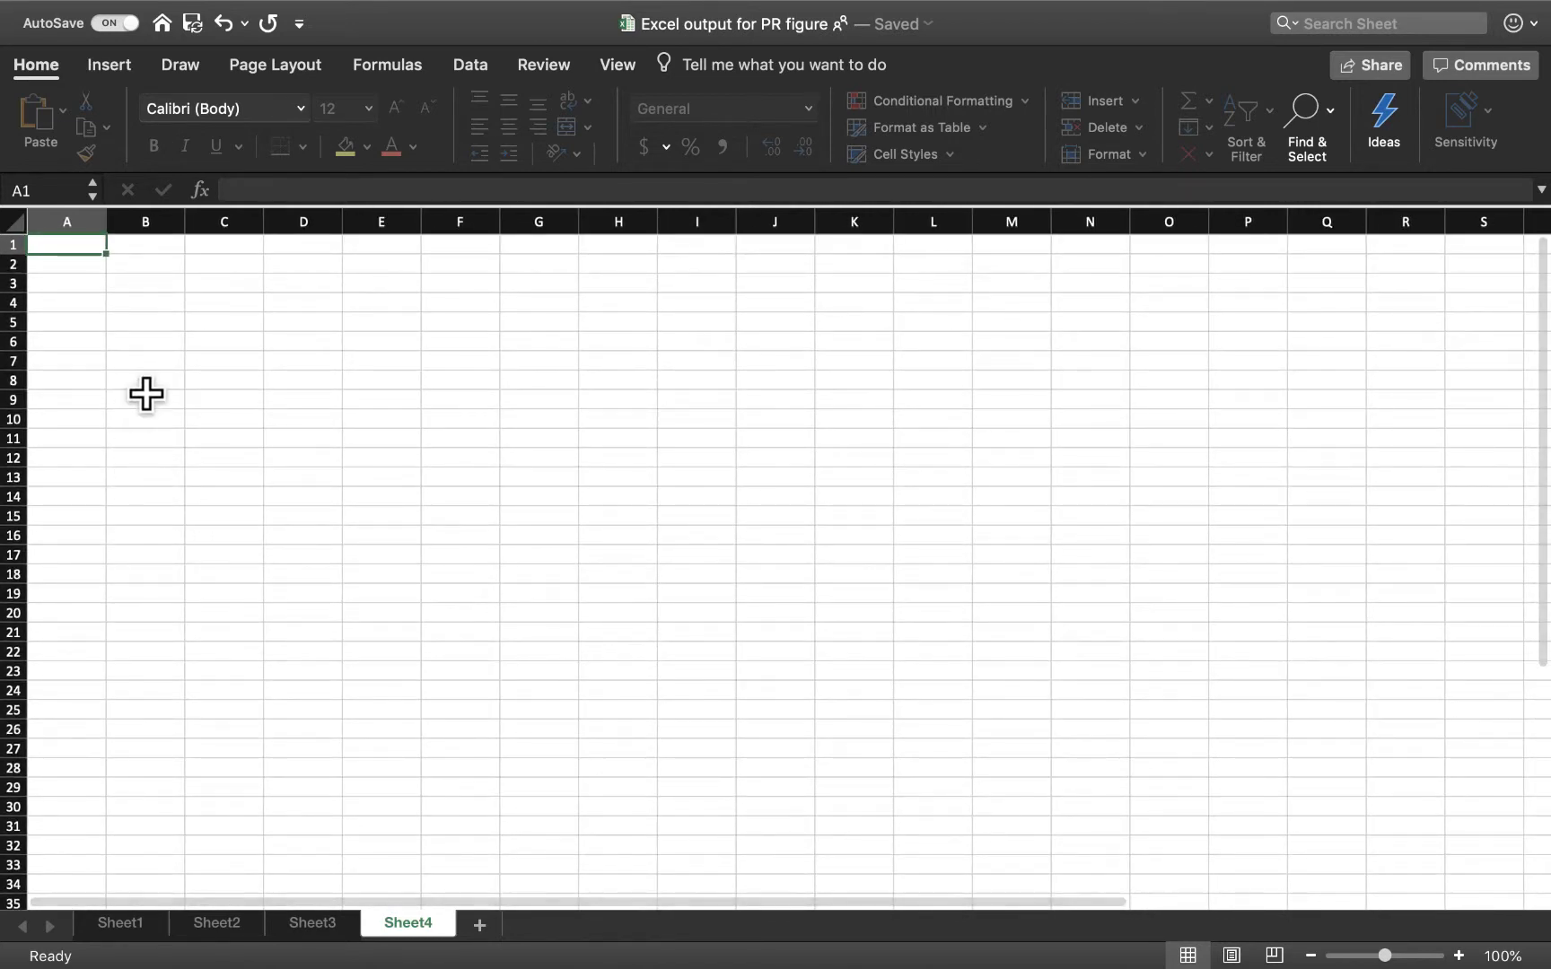
# Switch to the IV Results presentation in PowerPoint and copy the Mean column of the interaction slide's lower table.
pyautogui.hotkey('ctrl', 'Left')
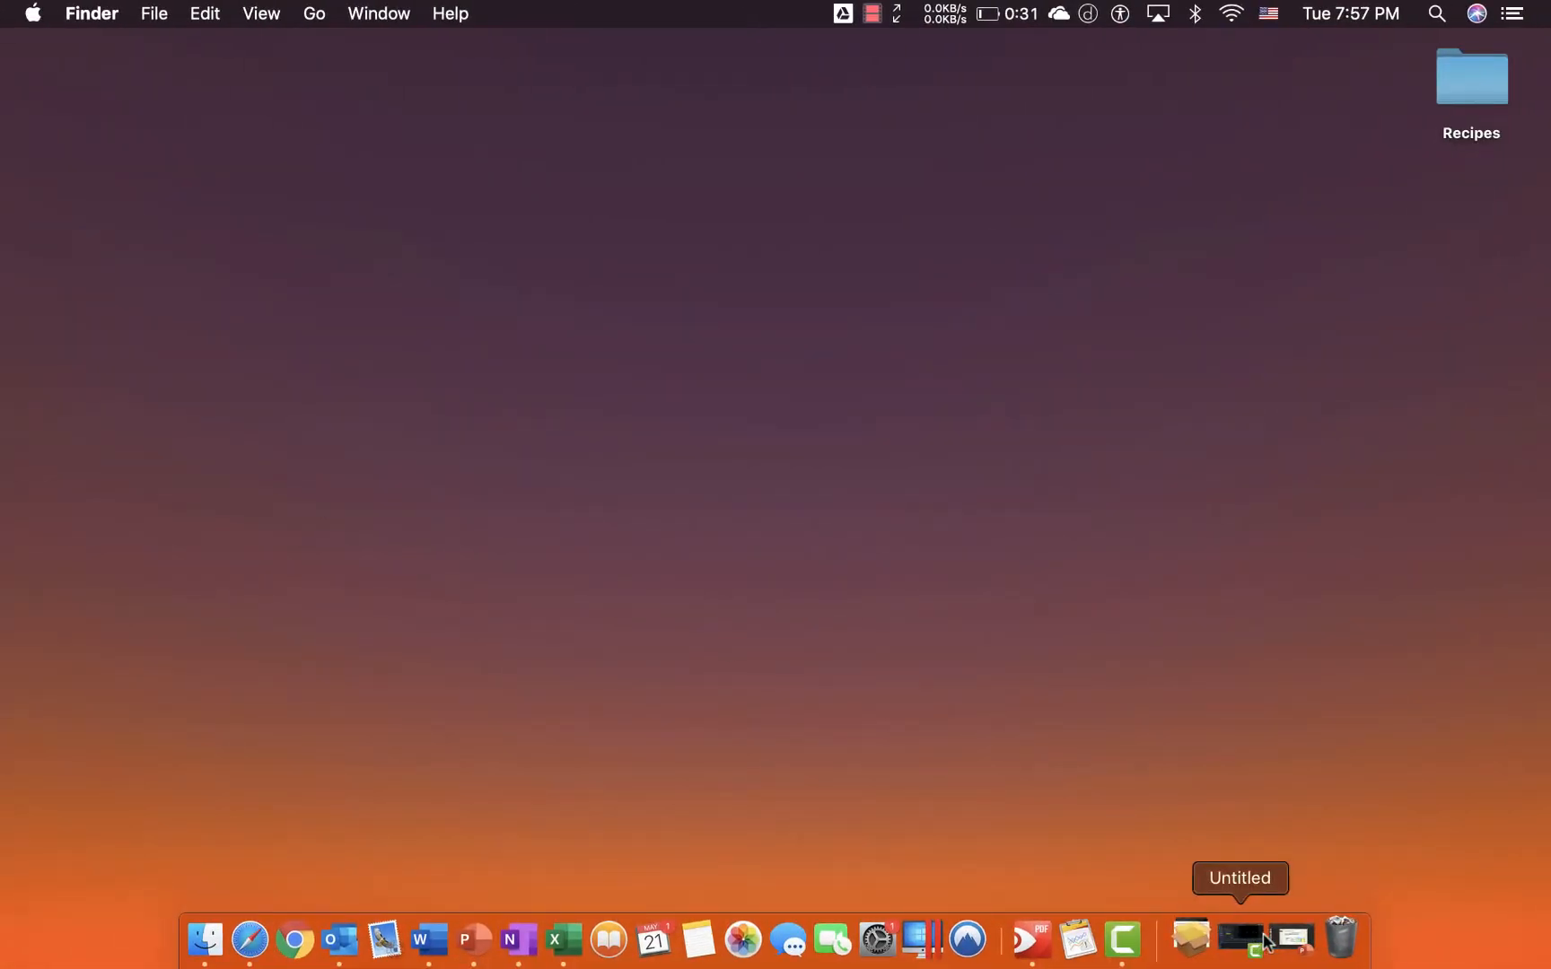
pyautogui.click(1293, 938)
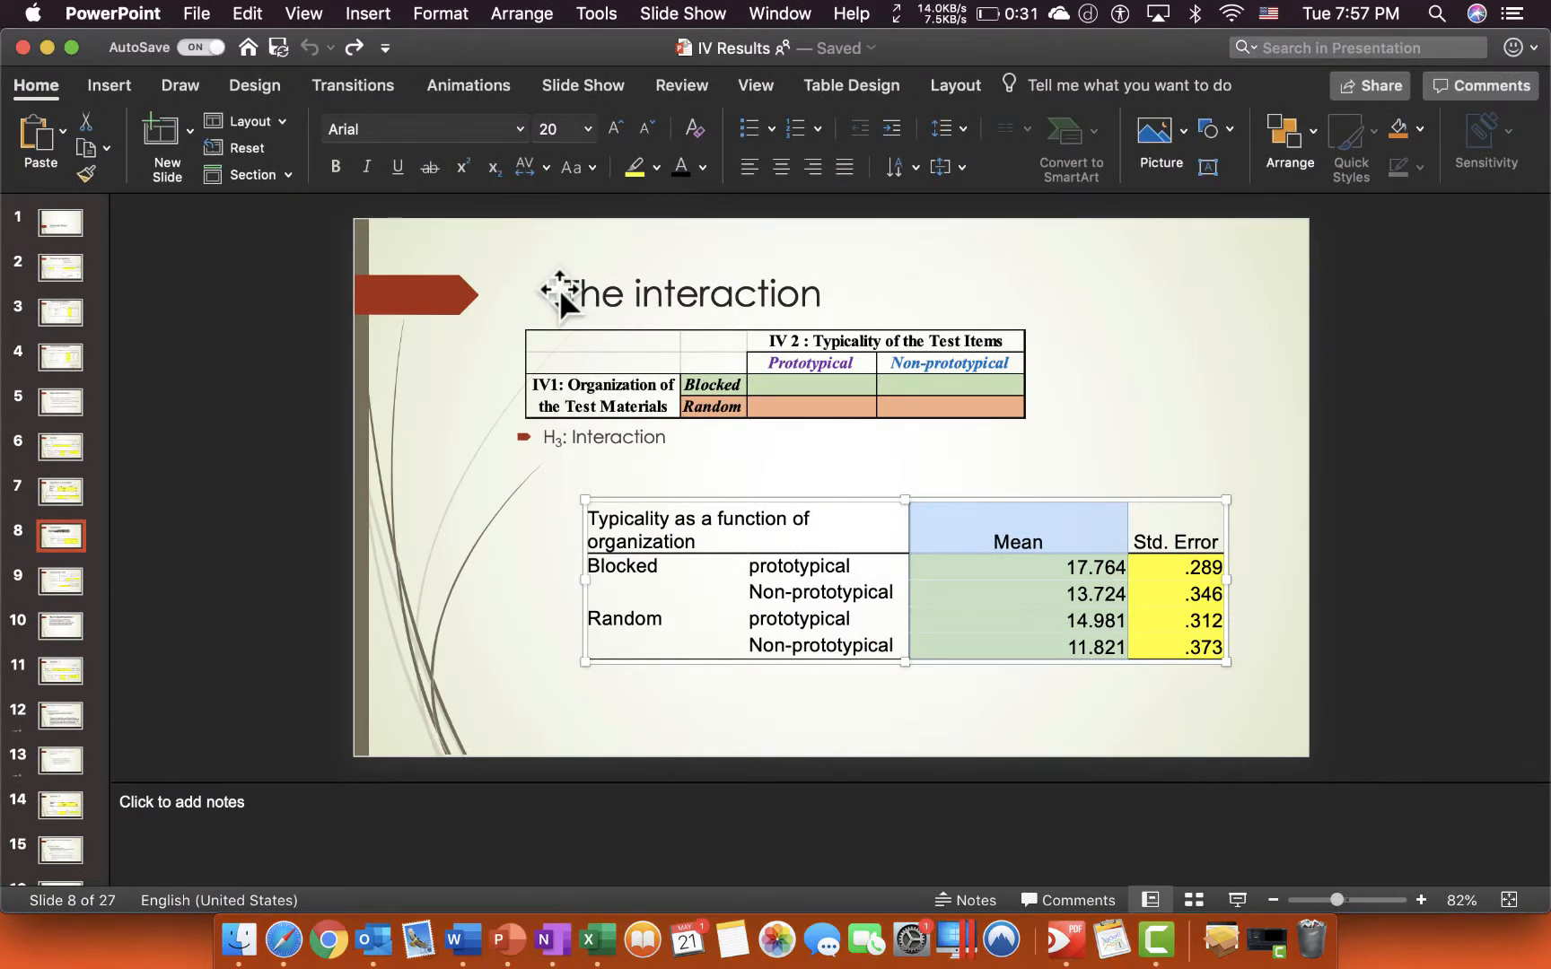
pyautogui.click(1097, 711)
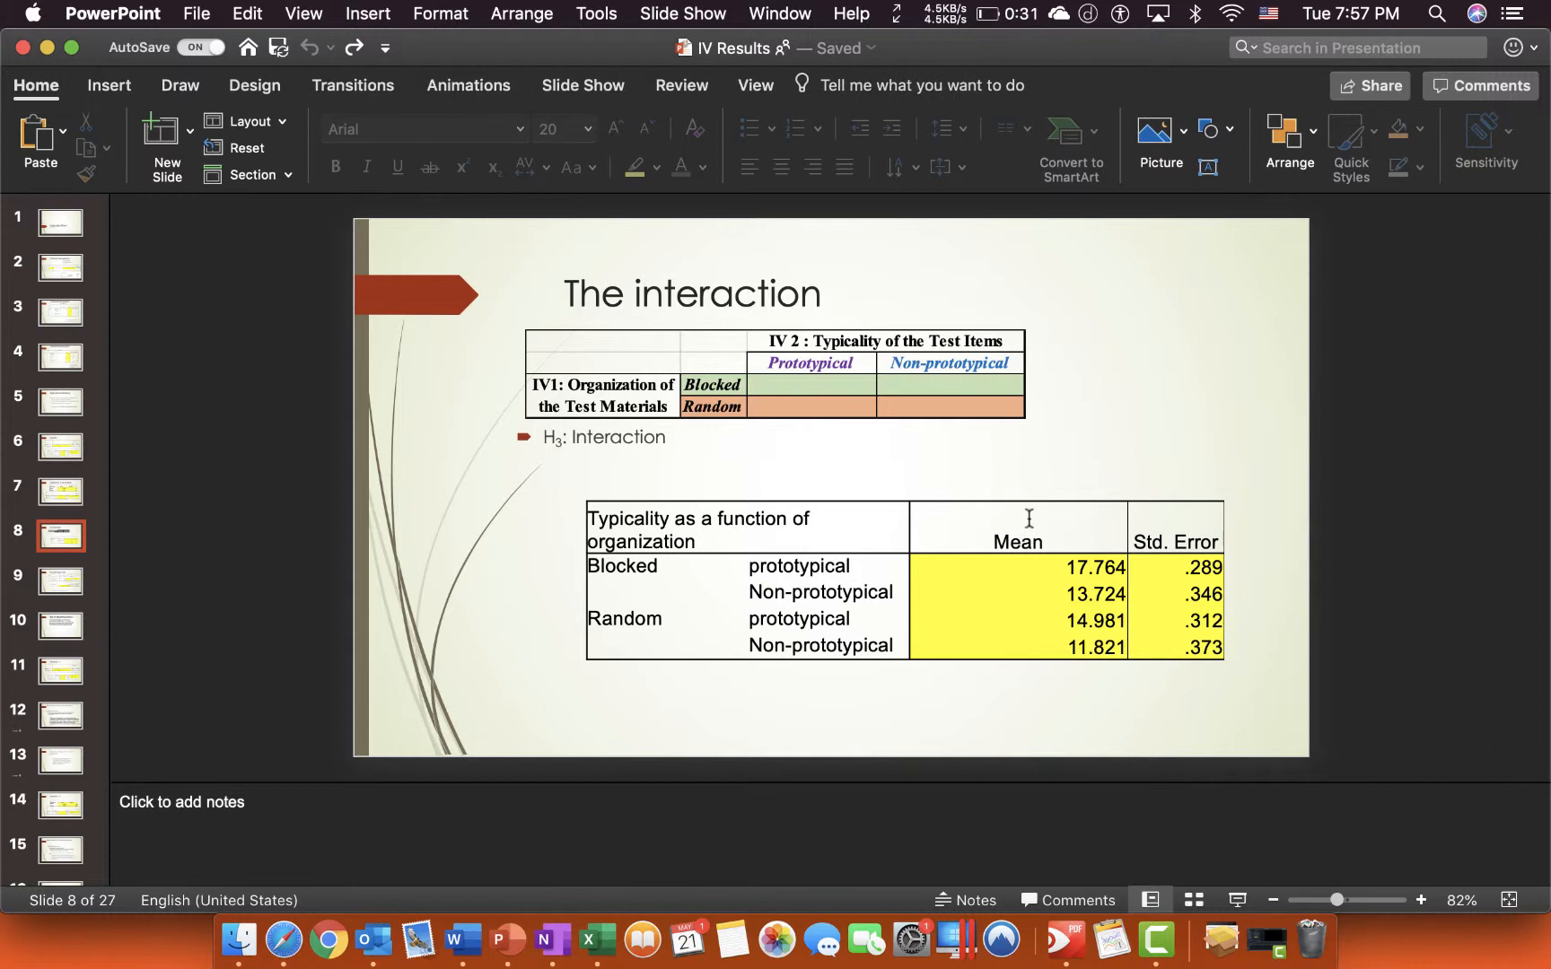
pyautogui.moveTo(1029, 519); pyautogui.dragTo(1075, 644)
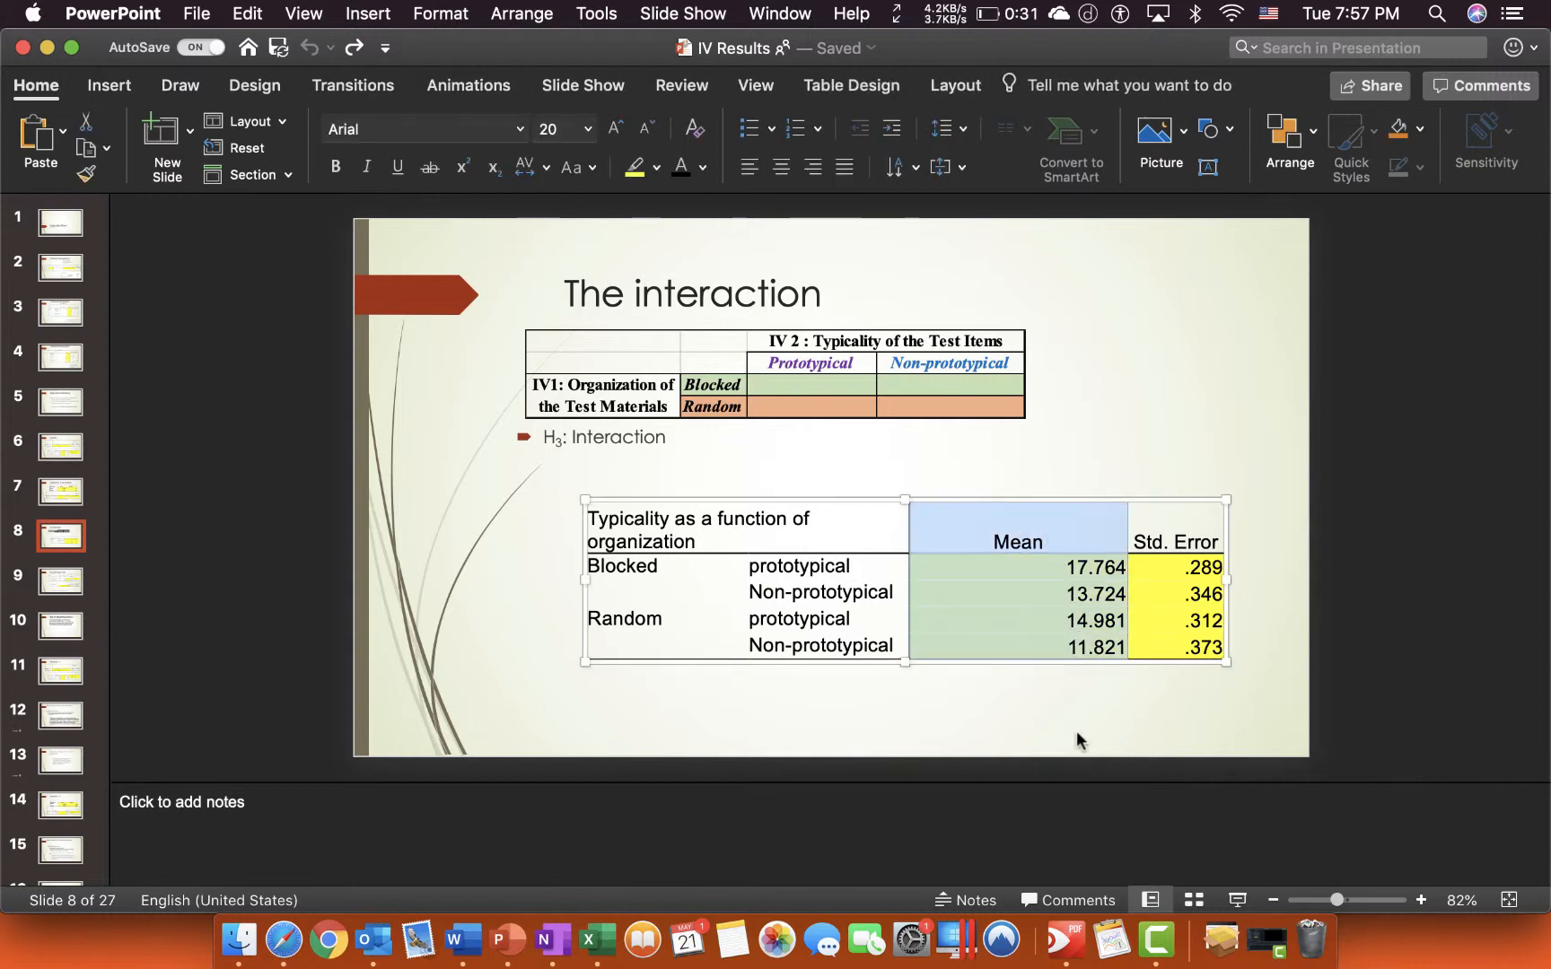
pyautogui.rightClick(1018, 590)
pyautogui.click(1124, 398)
# Return to the Excel workbook and paste the copied Mean column into Sheet4 starting at cell B11.
pyautogui.click(609, 949)
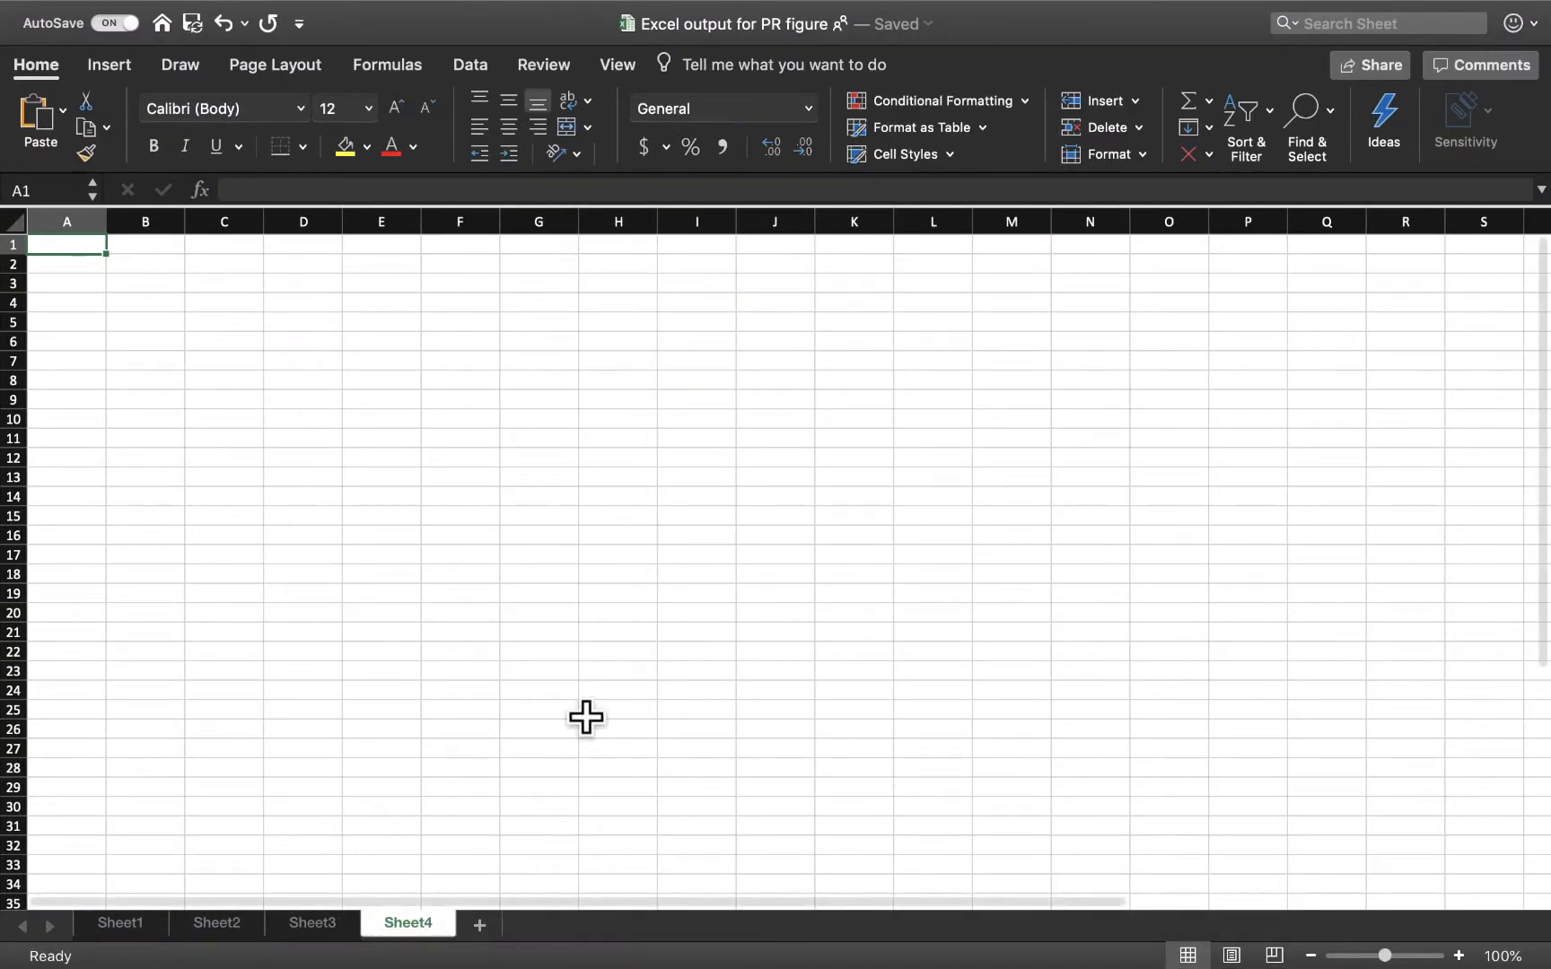
pyautogui.click(137, 441)
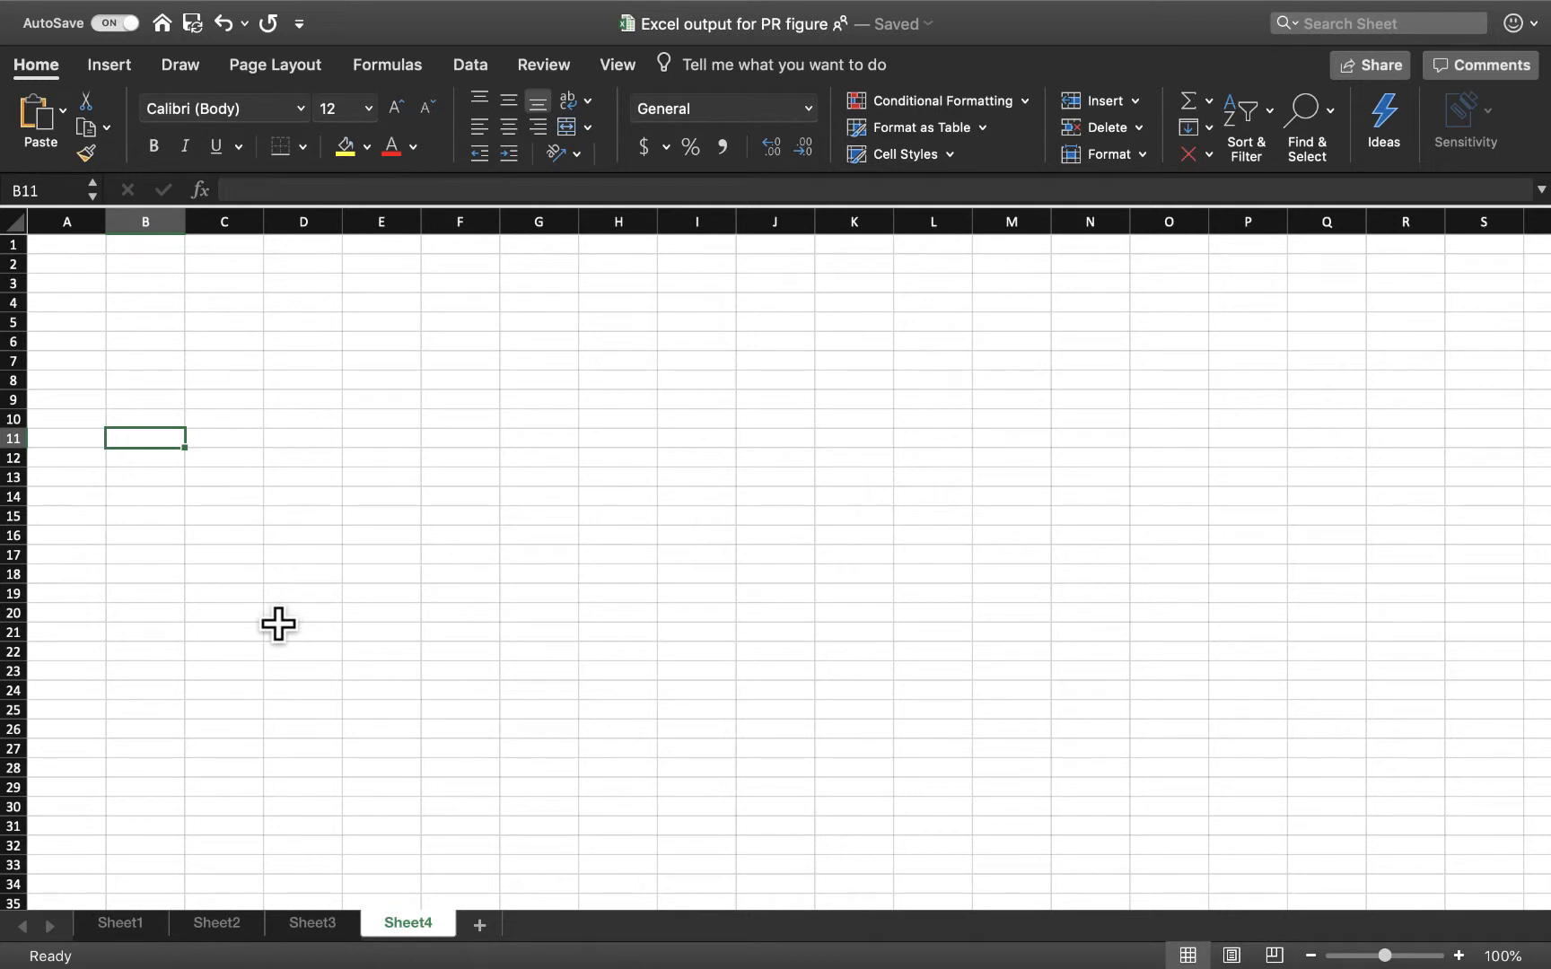
pyautogui.write('Mean 17.76 13.72 14.98 11.82')
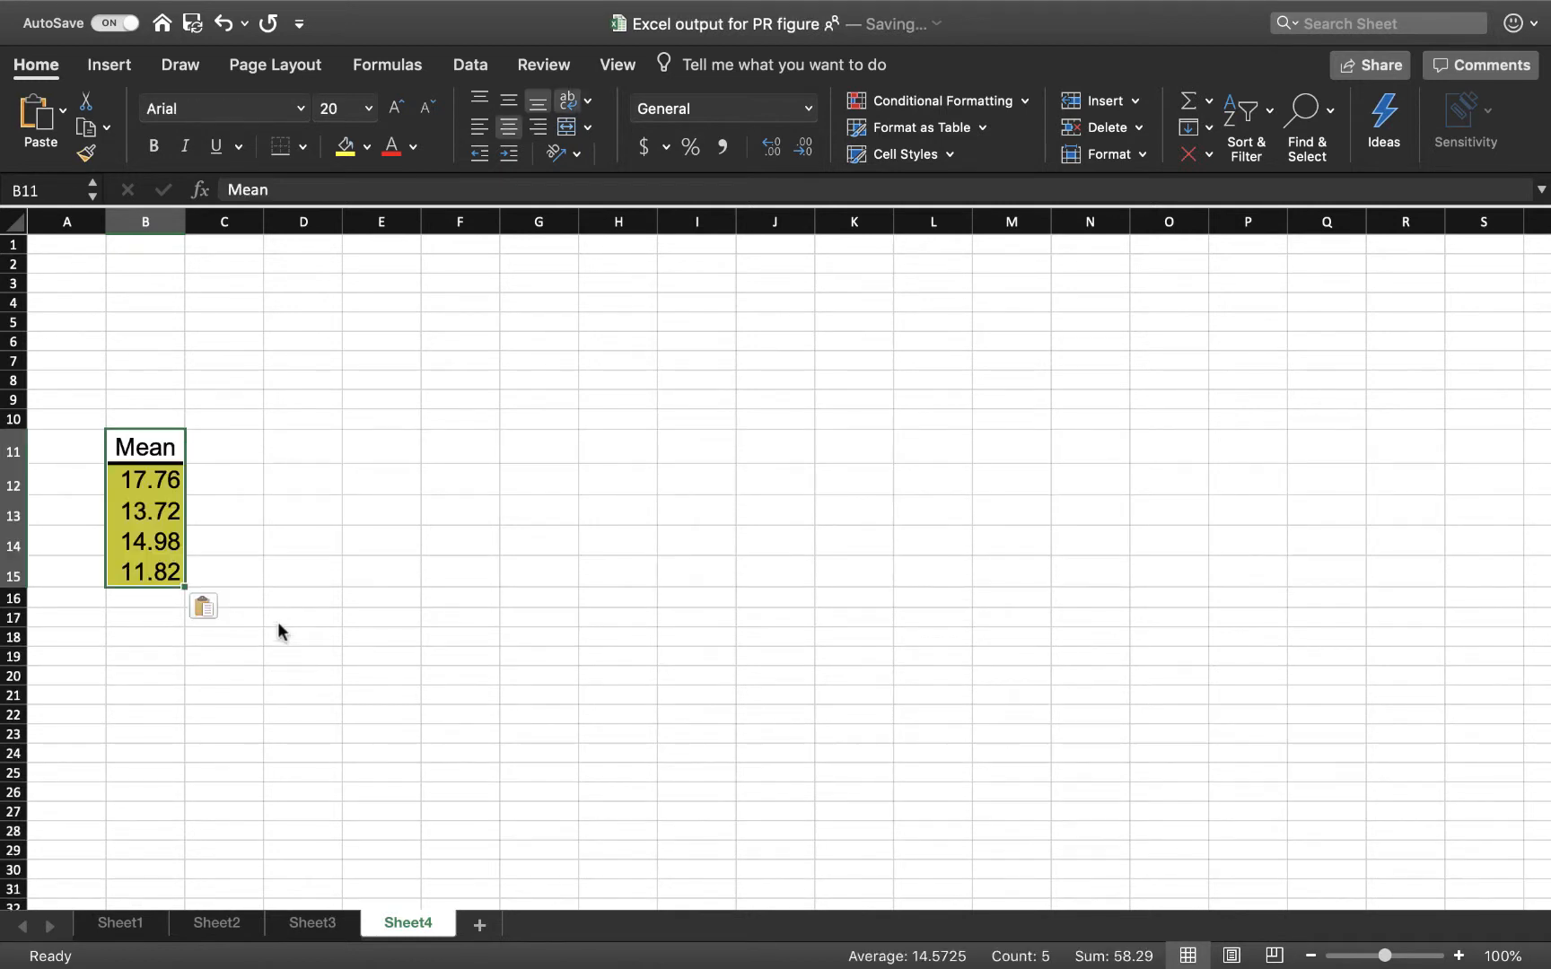
pyautogui.rightClick(140, 507)
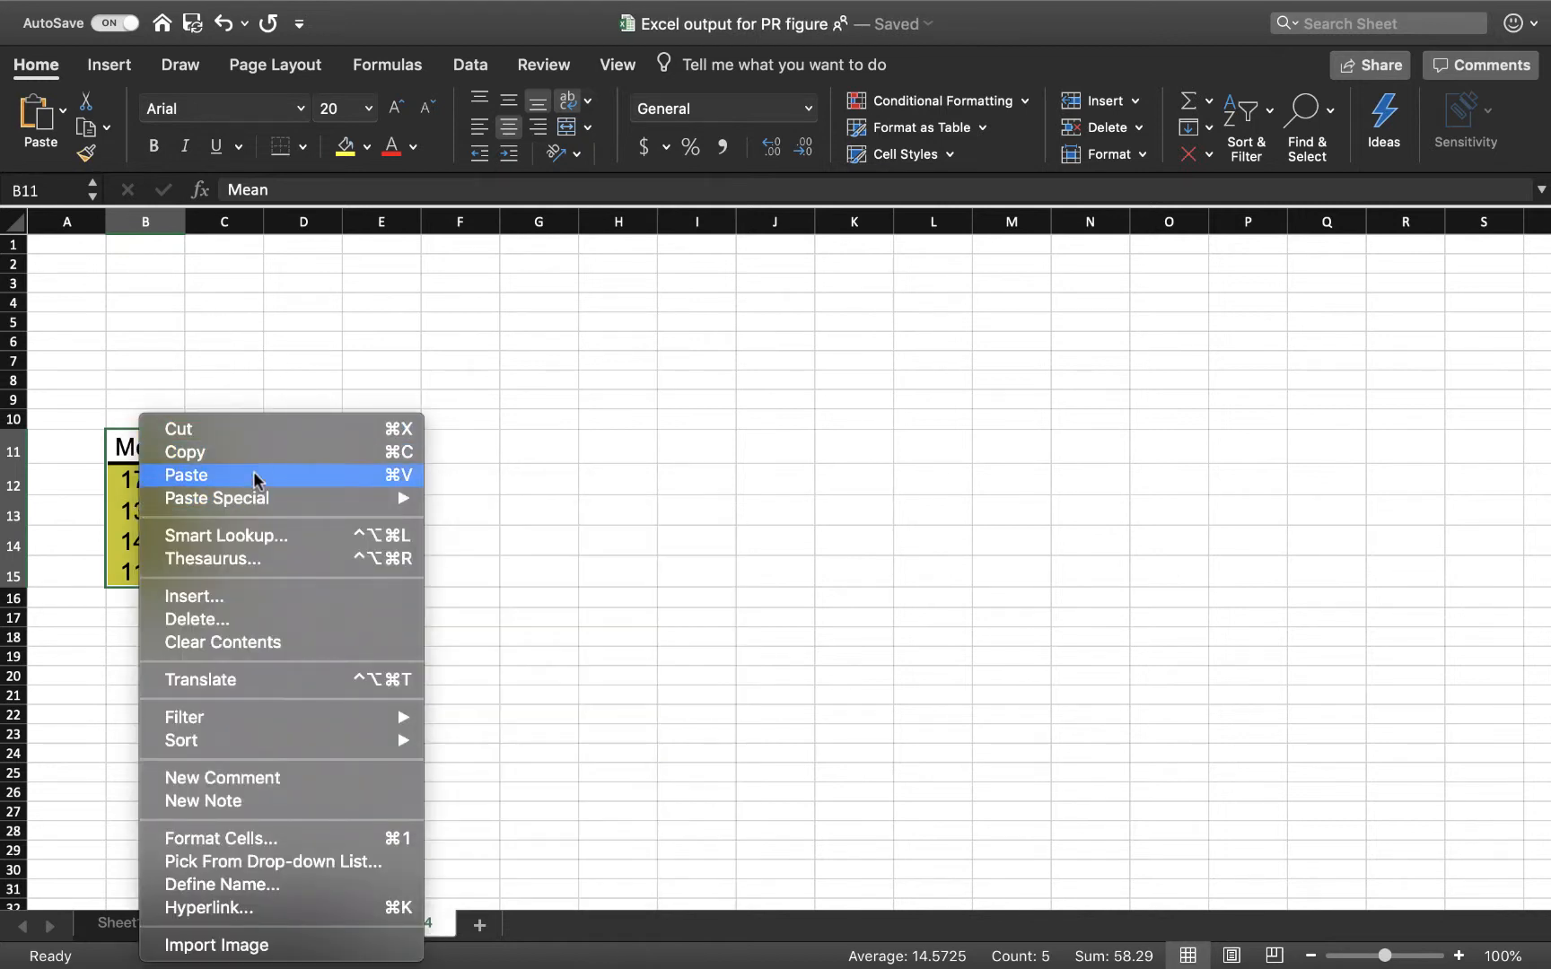
pyautogui.click(752, 623)
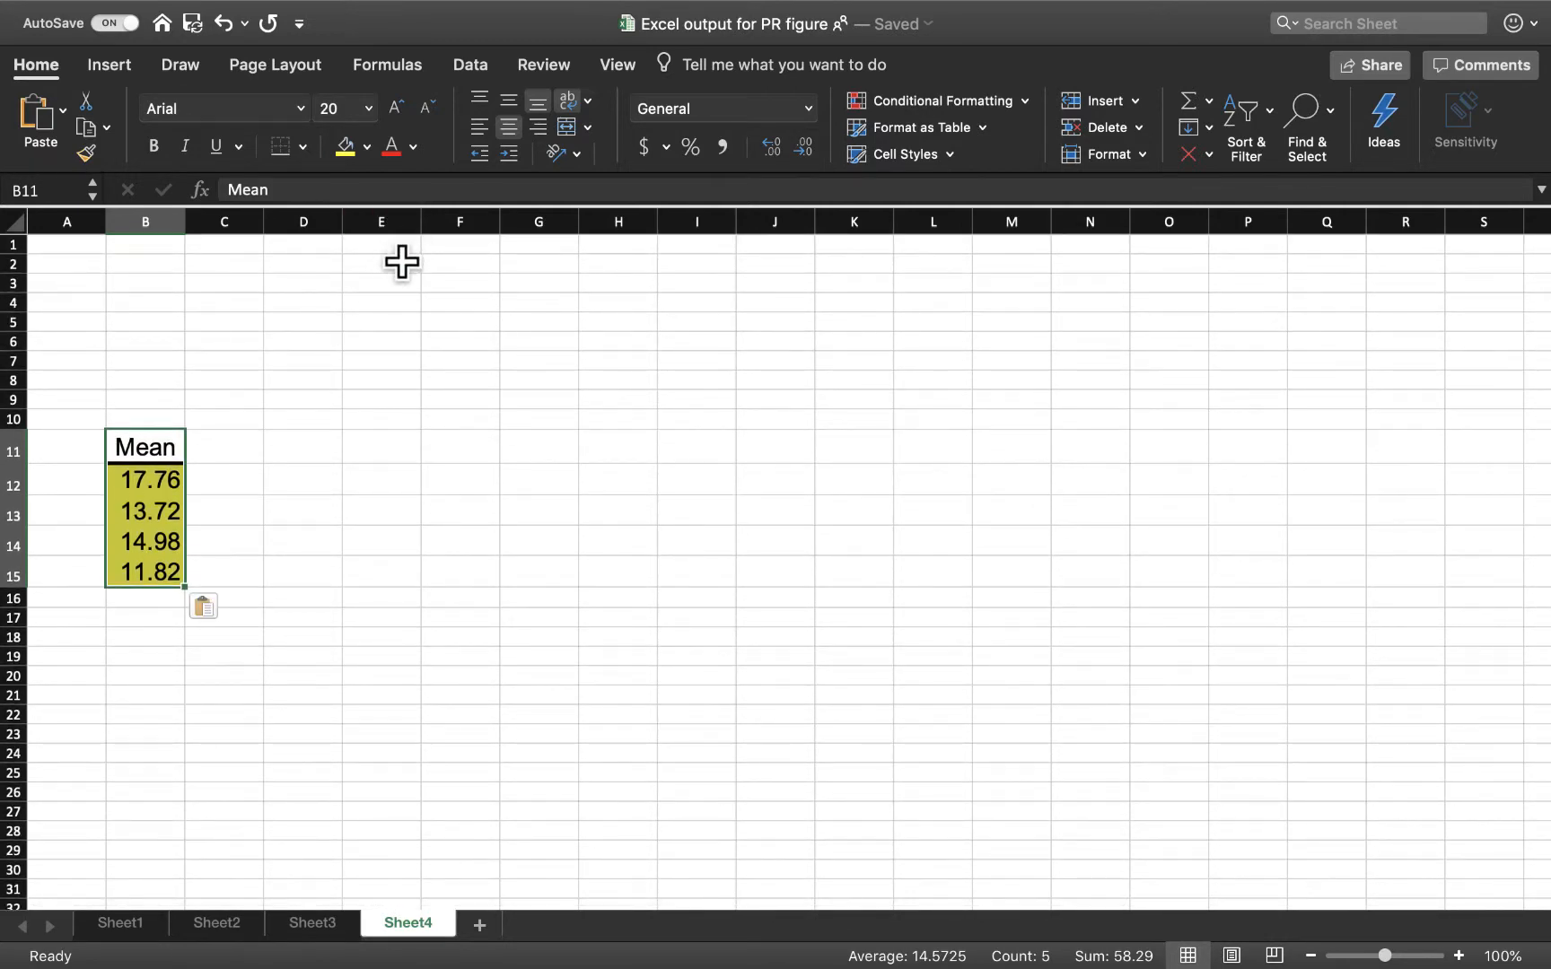
# Enter the column headings "Prortotypes" in F1 and "Nonprototypes" in G1.
pyautogui.click(461, 245)
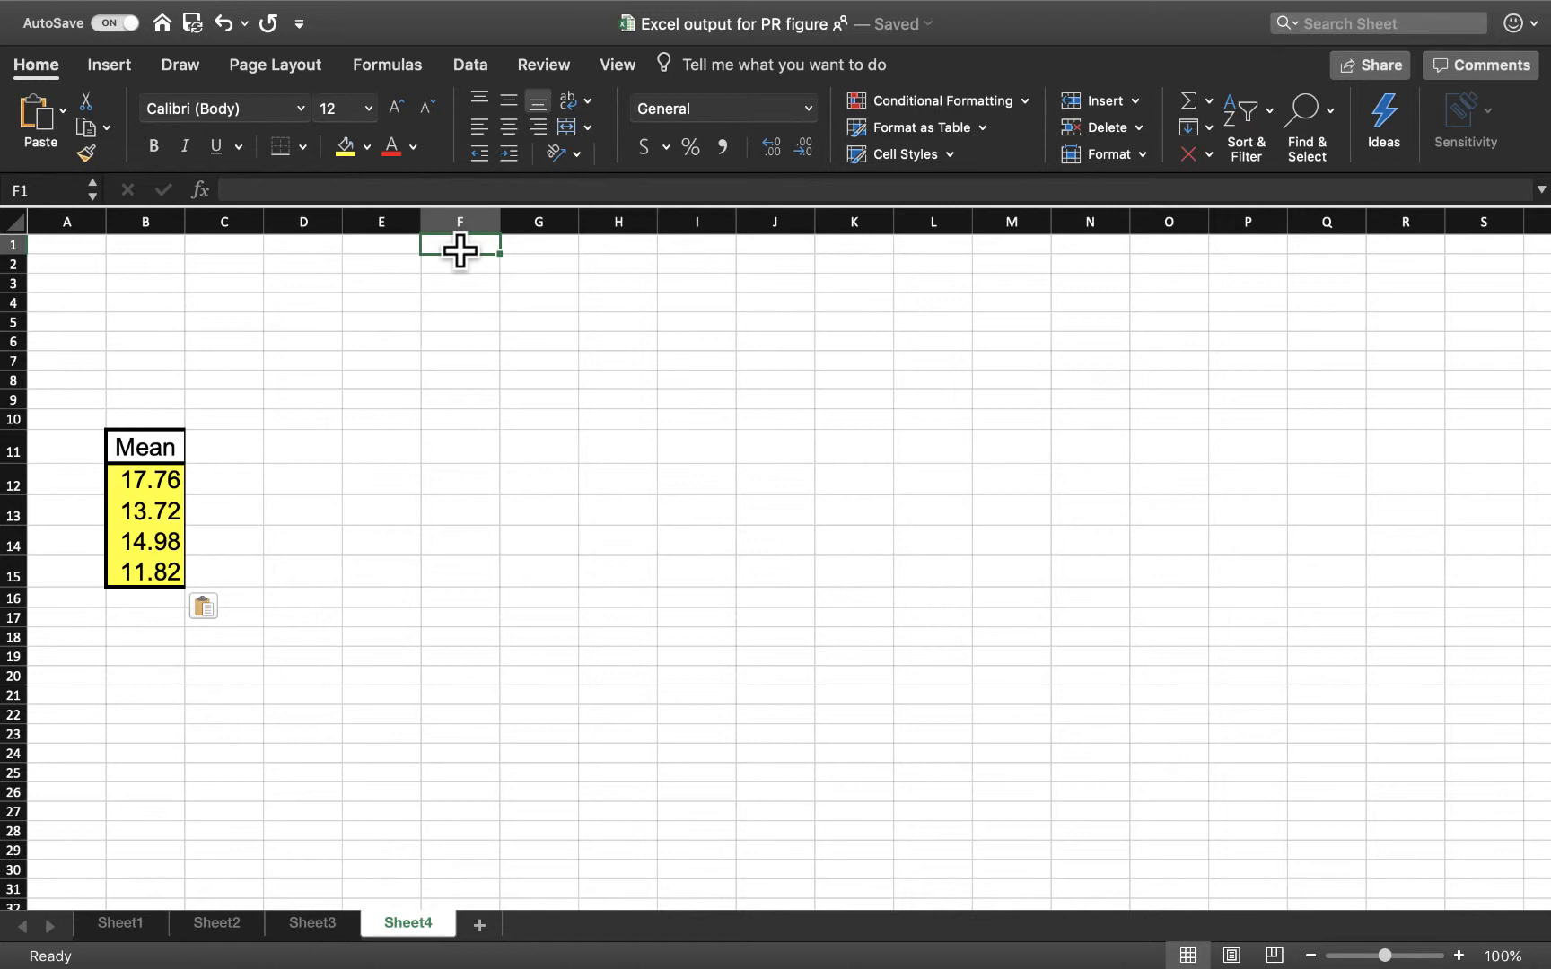
pyautogui.write('Prorto')
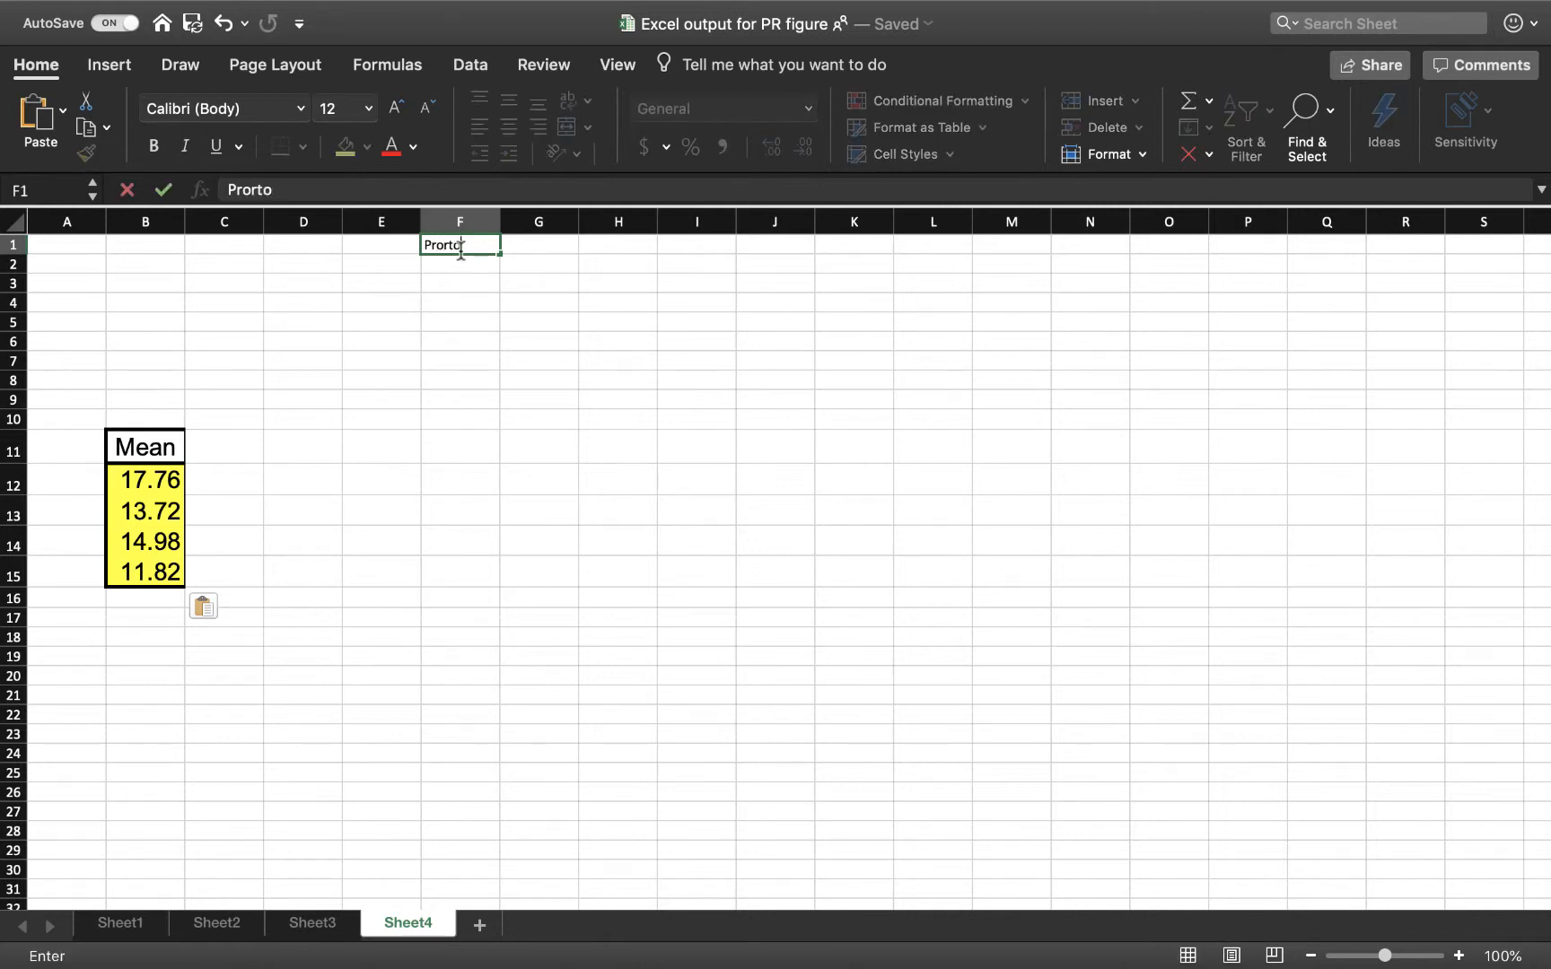
pyautogui.write('types')
pyautogui.click(550, 244)
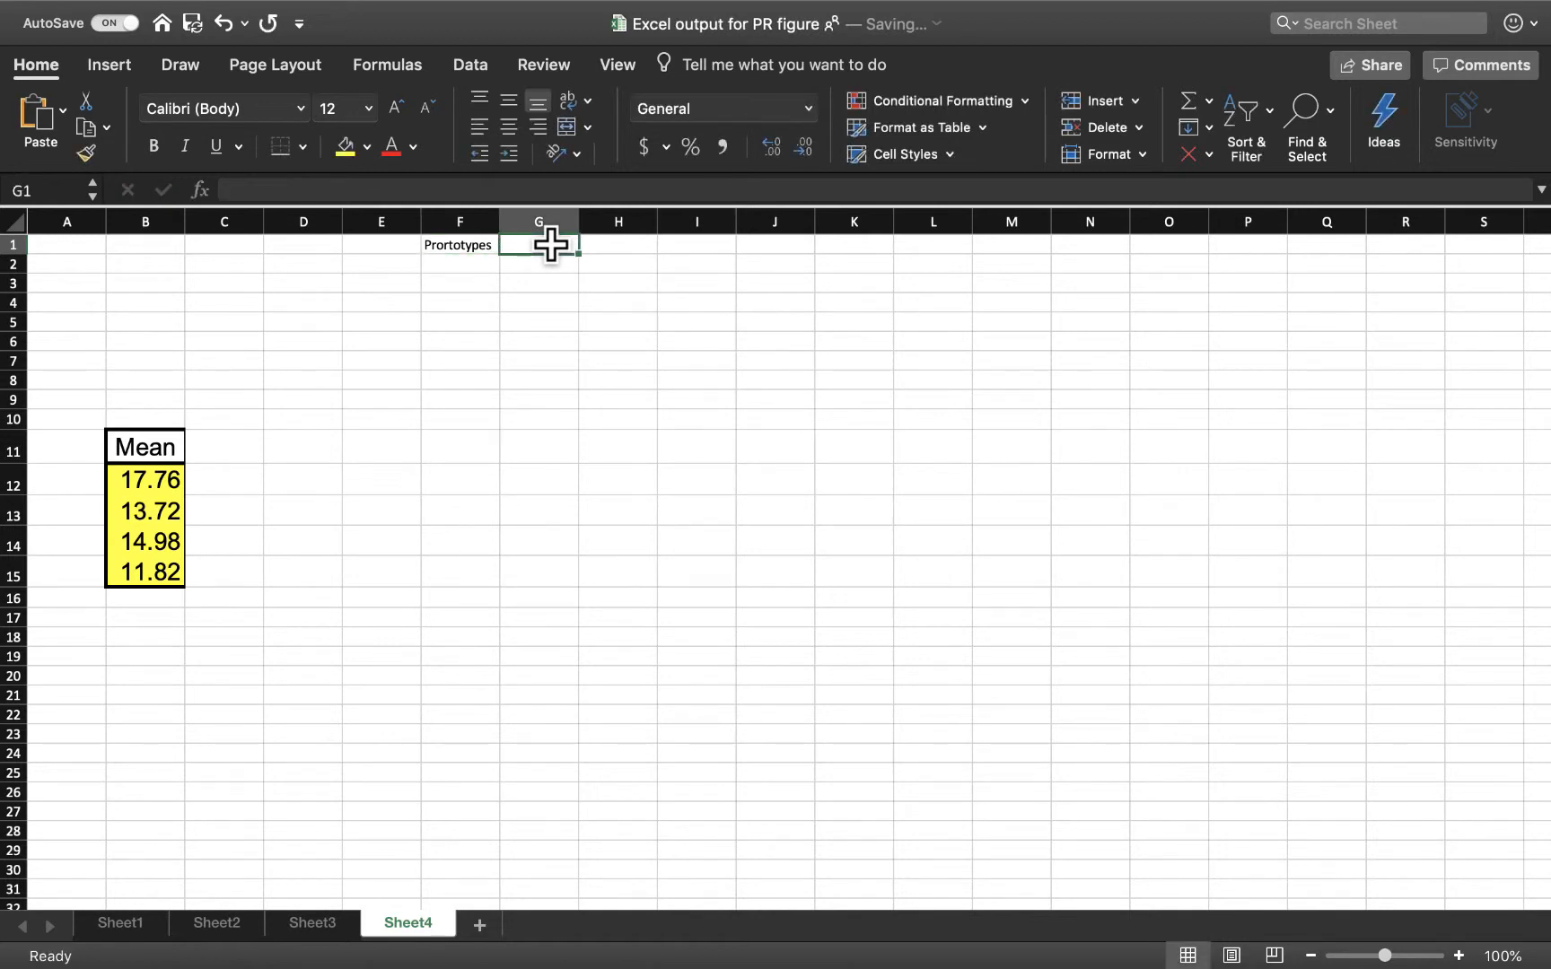
pyautogui.write('Nonpro')
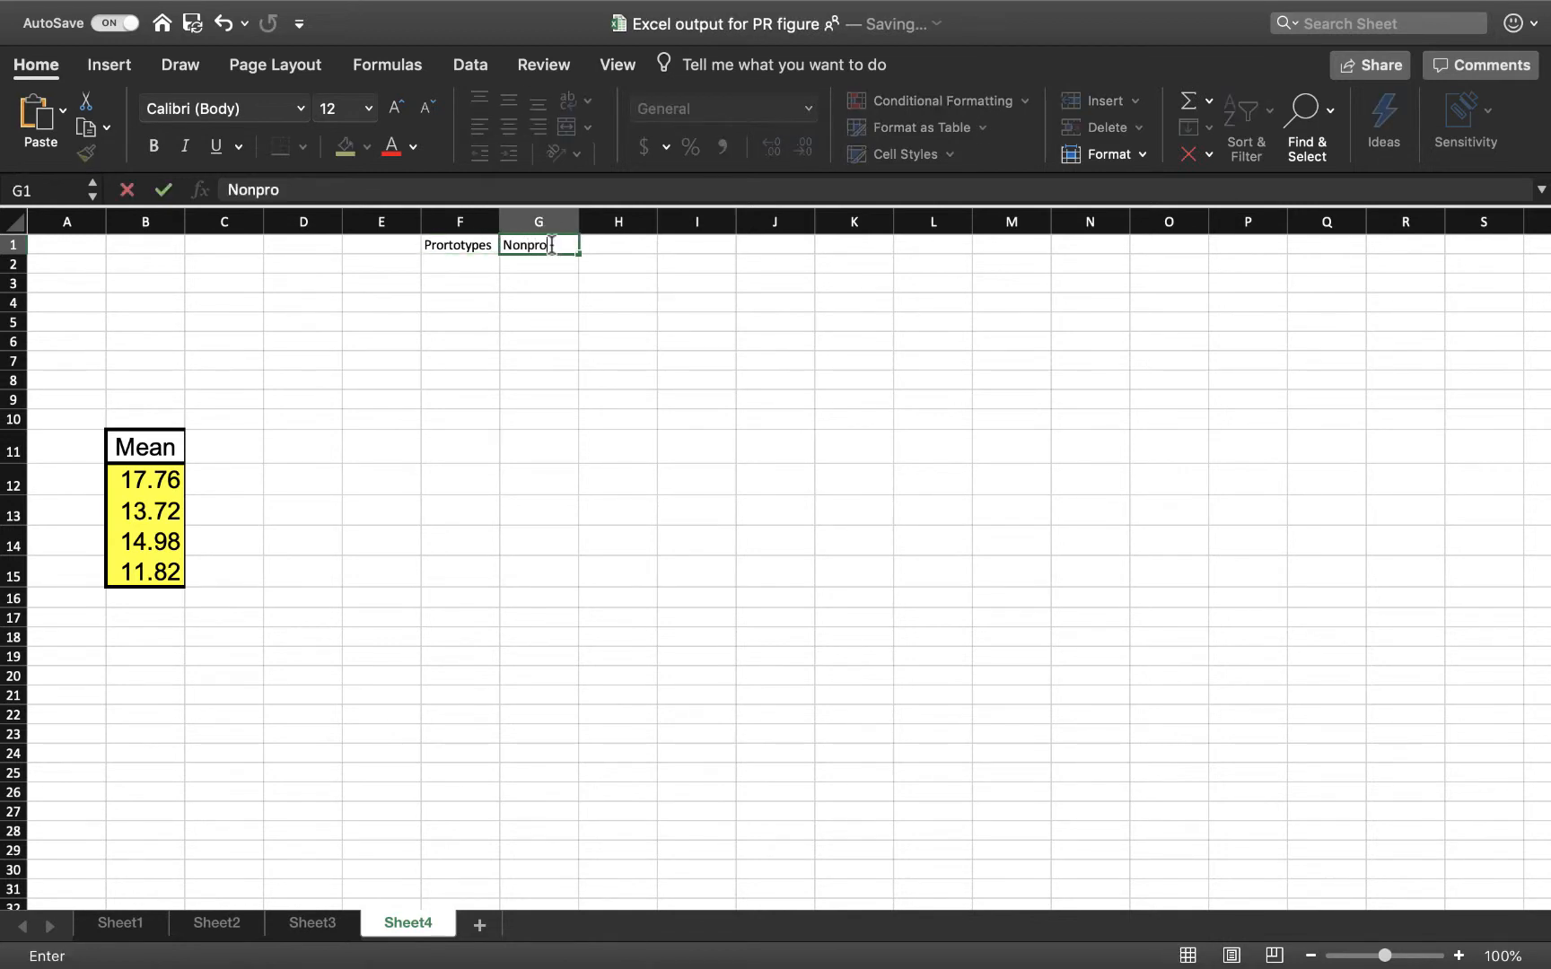
pyautogui.write('totypes')
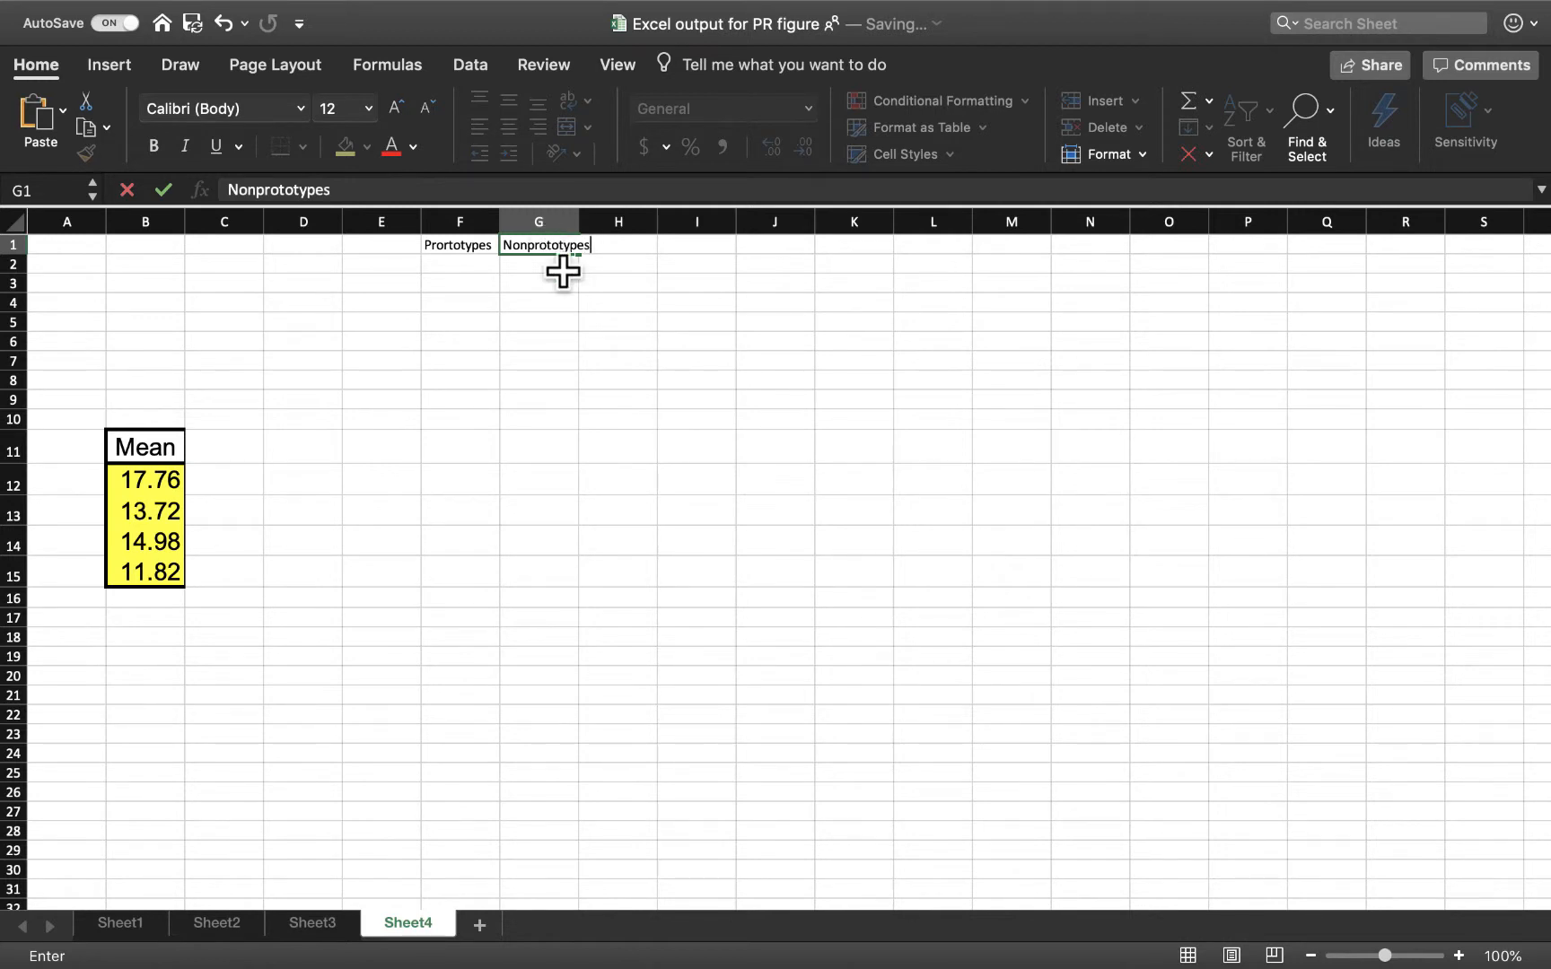
pyautogui.click(542, 377)
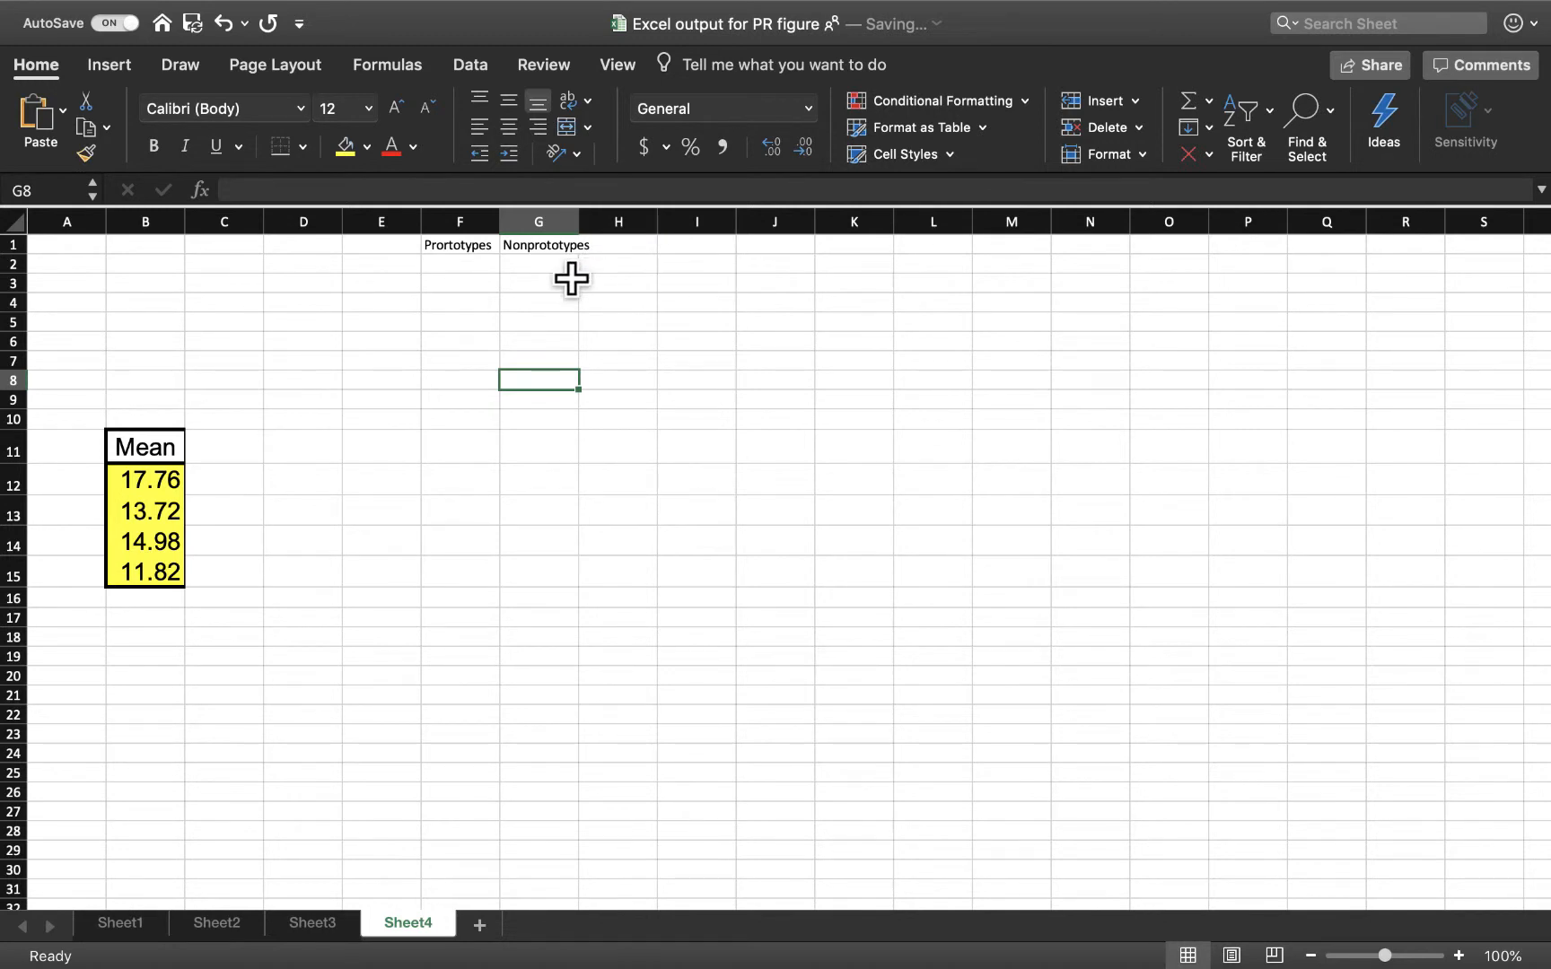
# Enter the row labels "Block" in E2 and "Random" in E3.
pyautogui.click(375, 263)
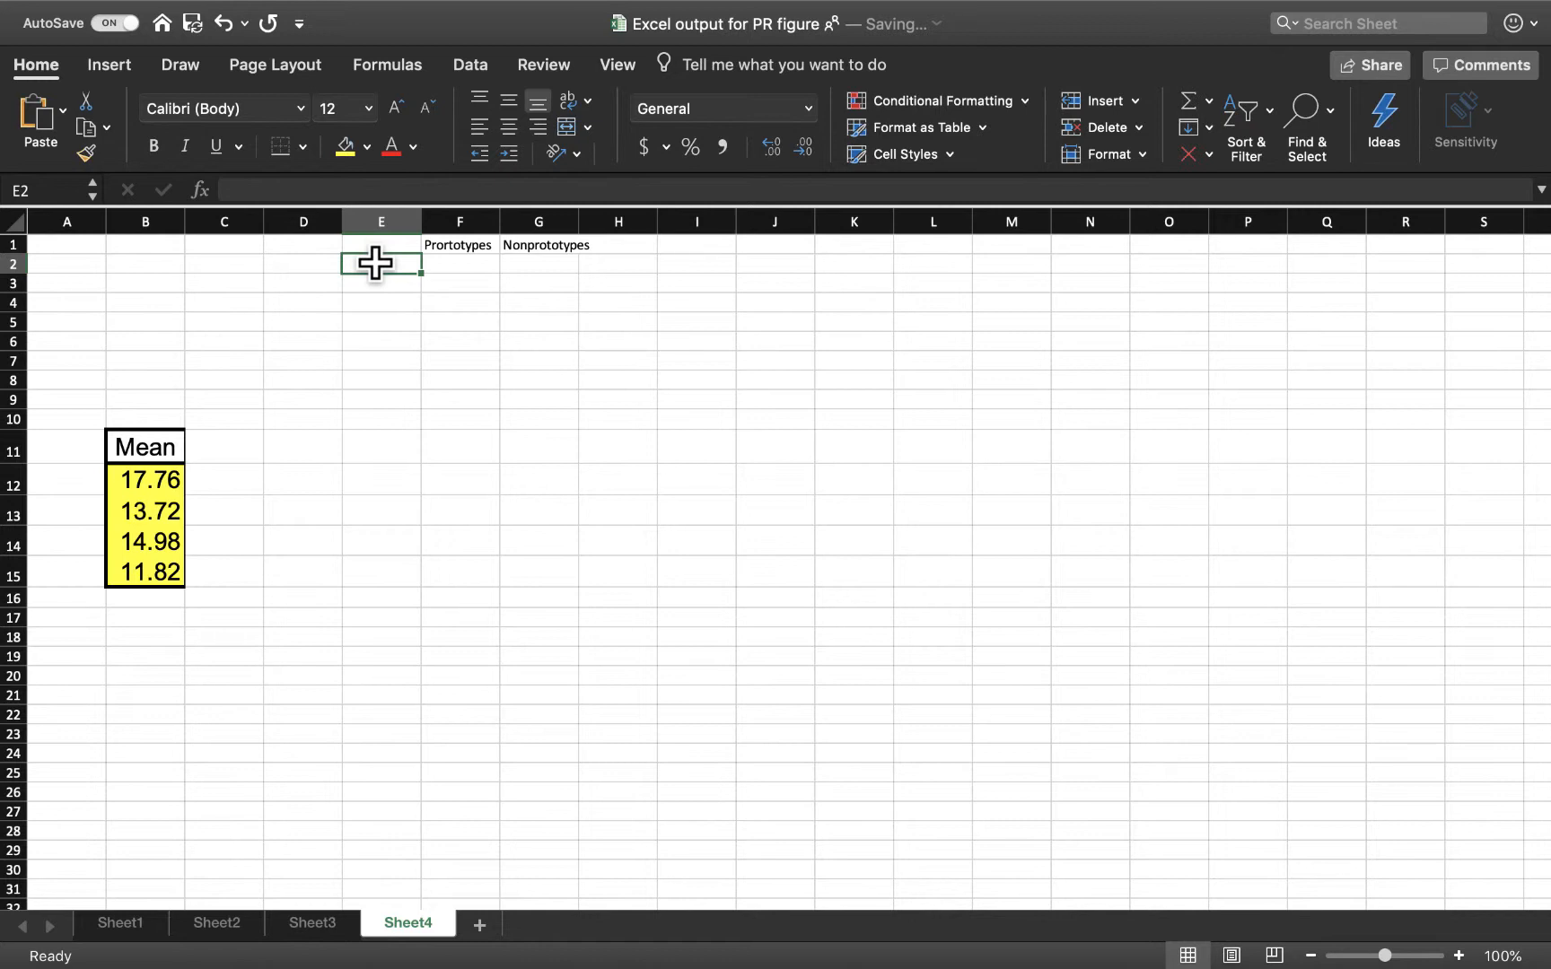
pyautogui.write('Block')
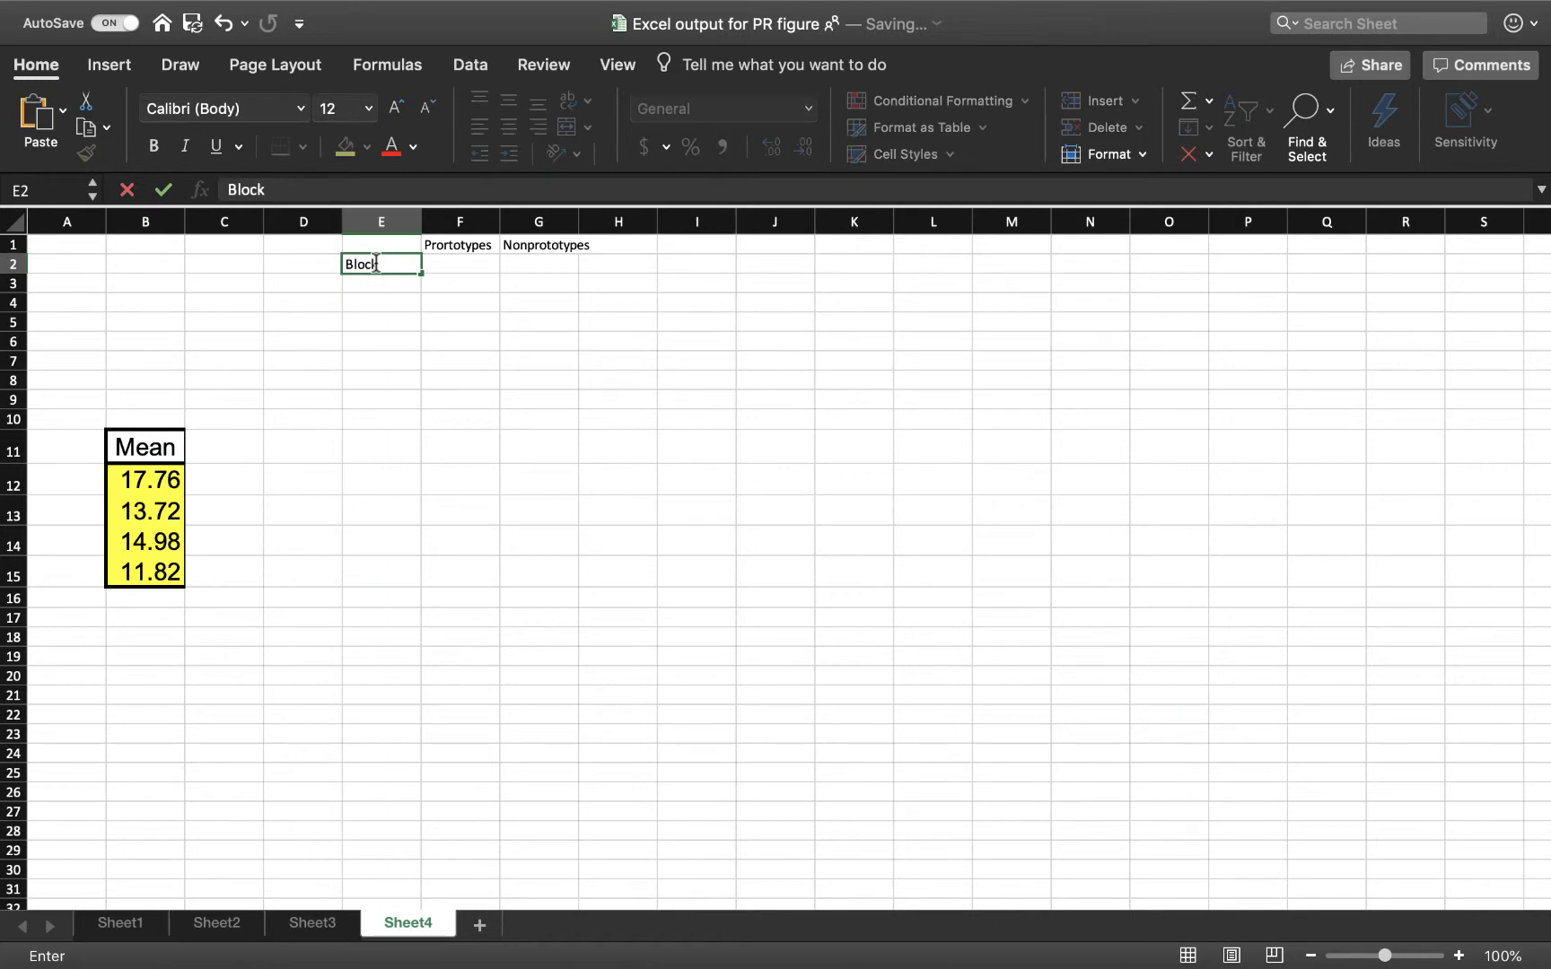
pyautogui.press('Return')
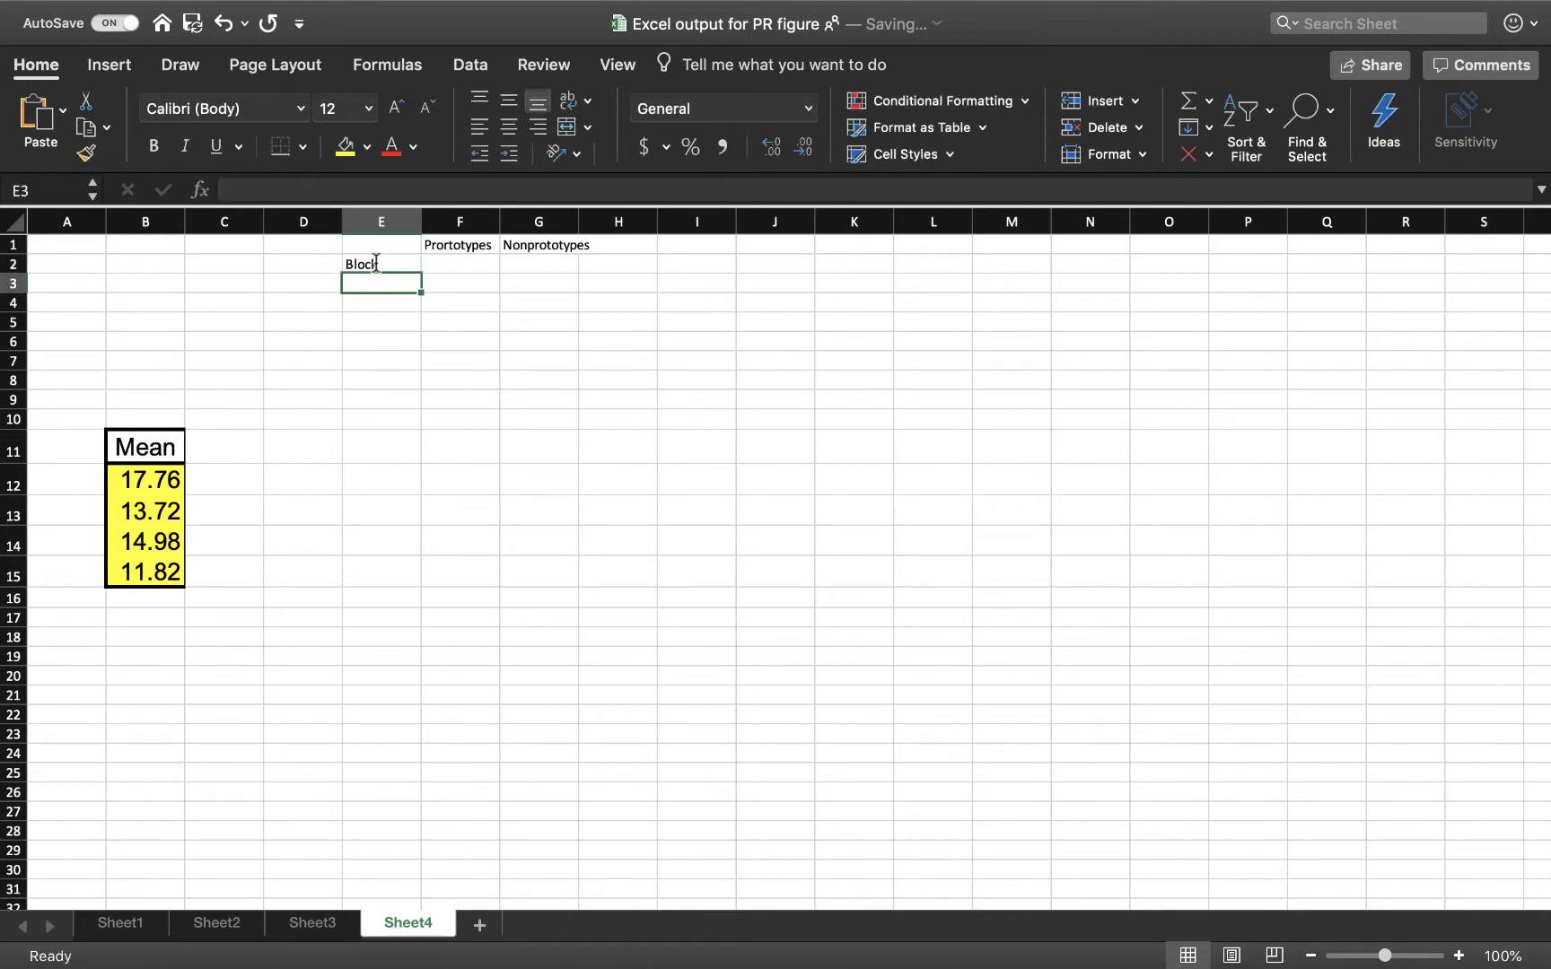
pyautogui.write('Random')
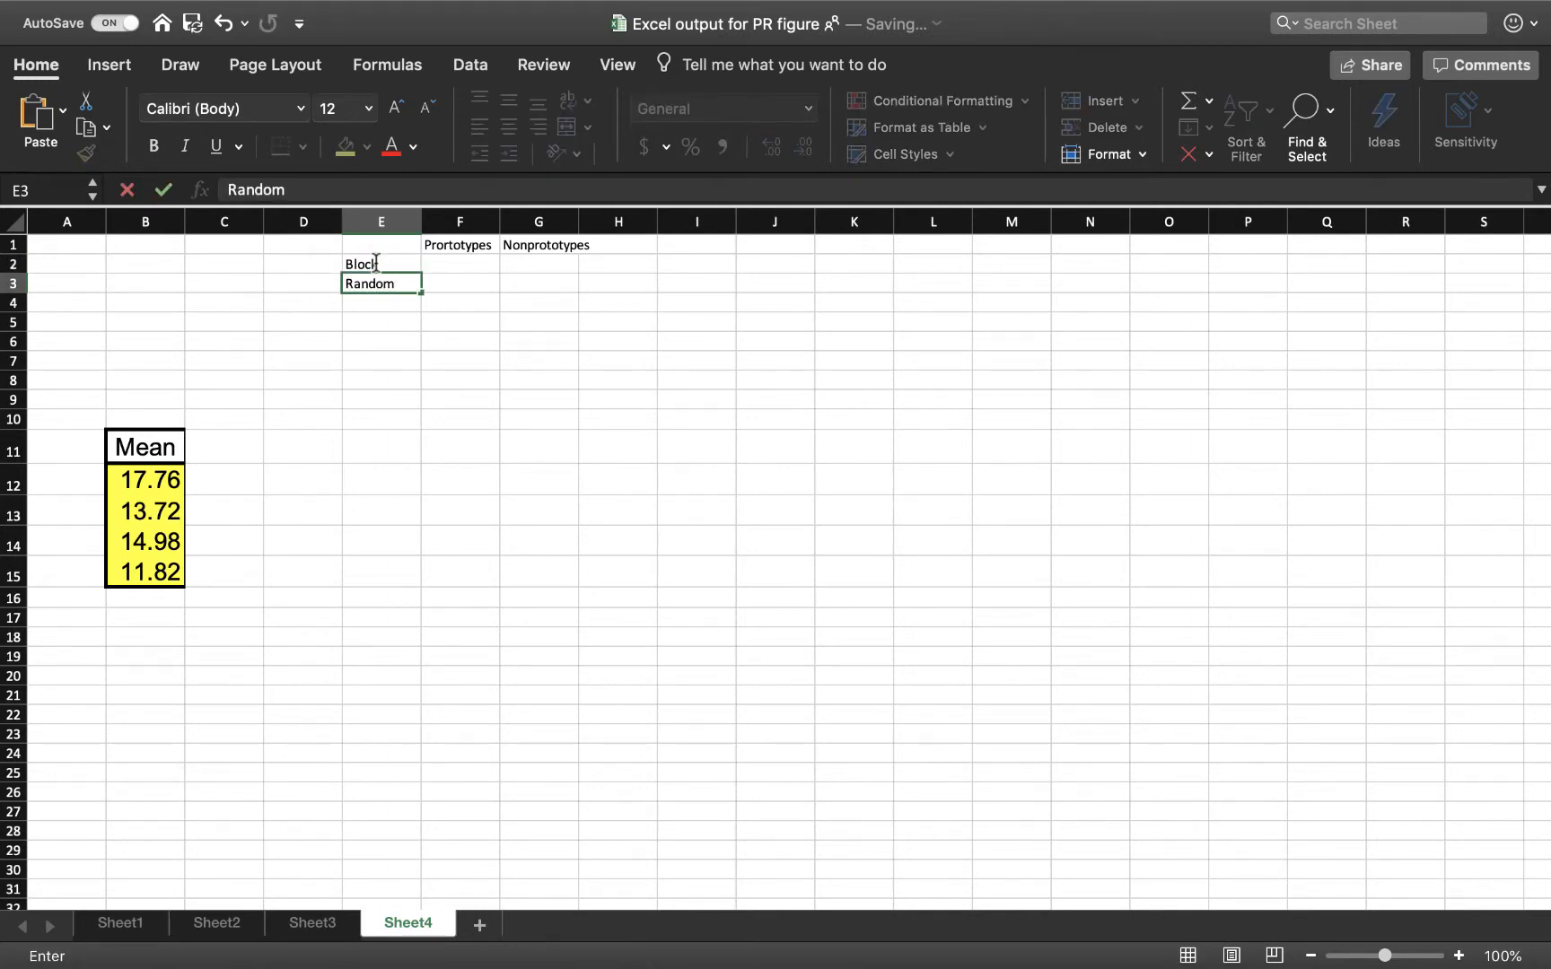
pyautogui.scroll(5, 376, 262)
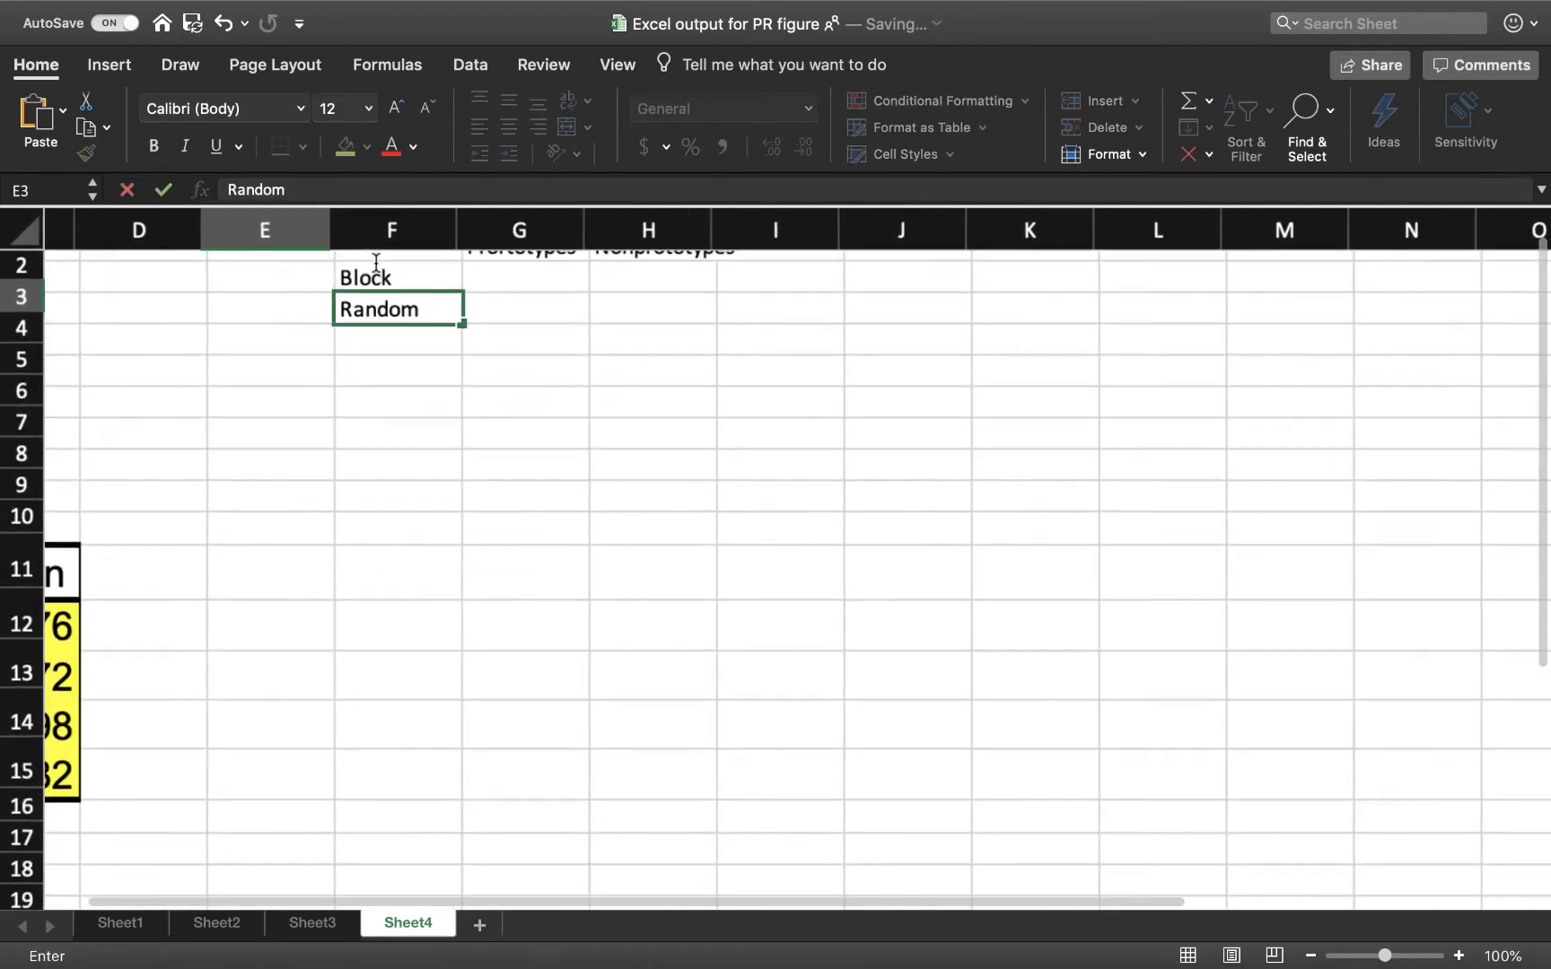
pyautogui.hscroll(-5, 376, 262)
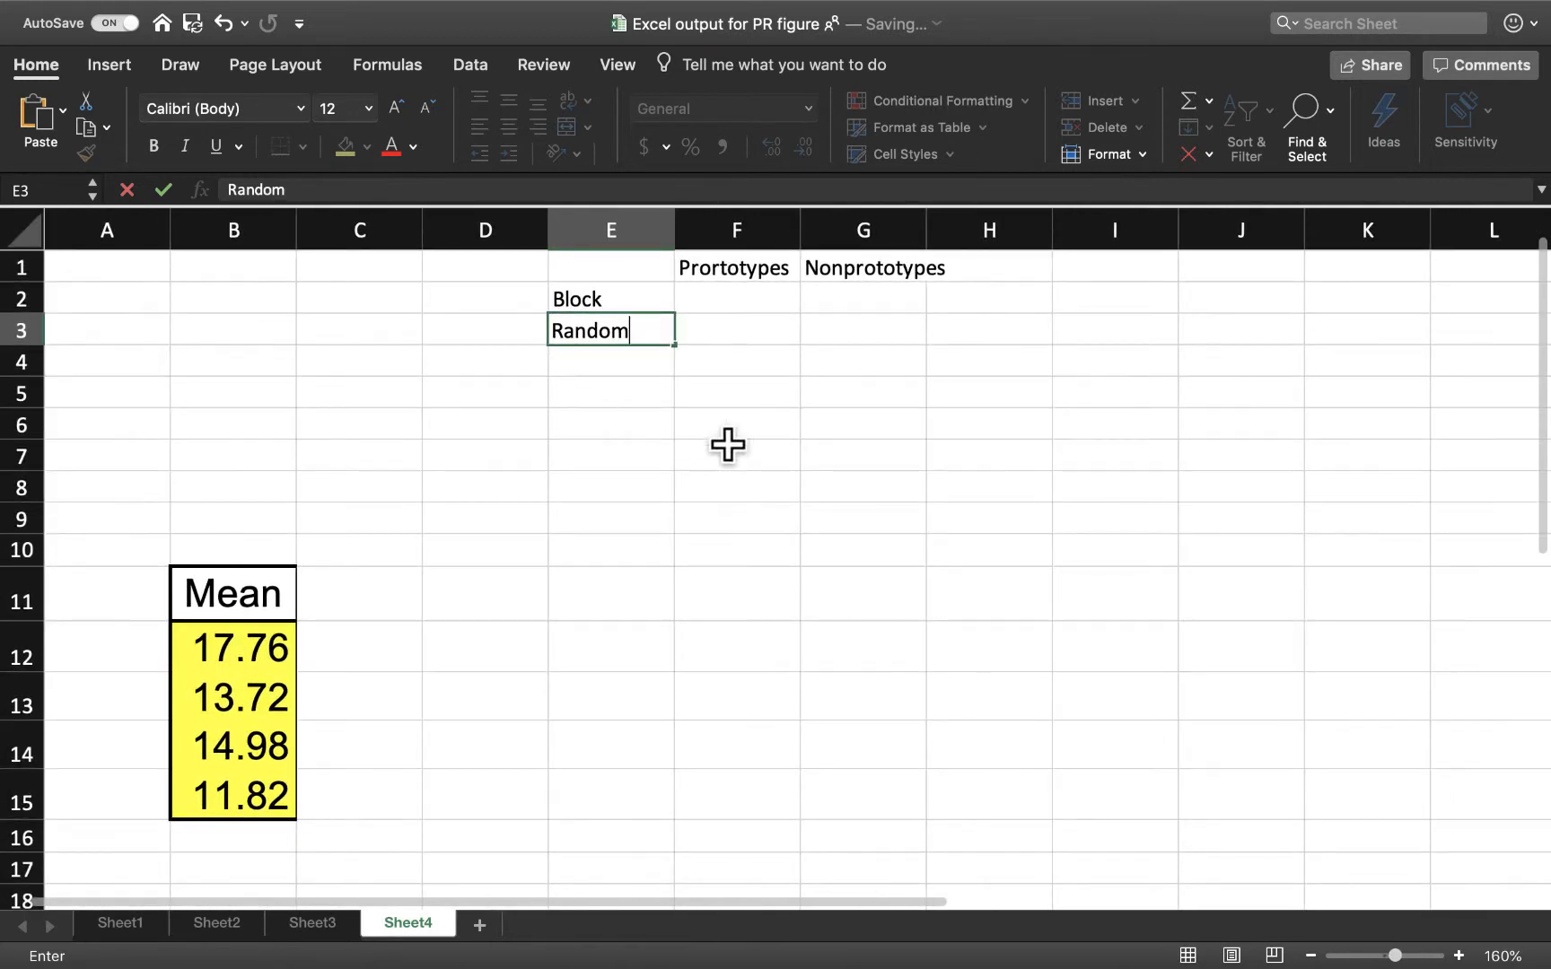
pyautogui.click(678, 379)
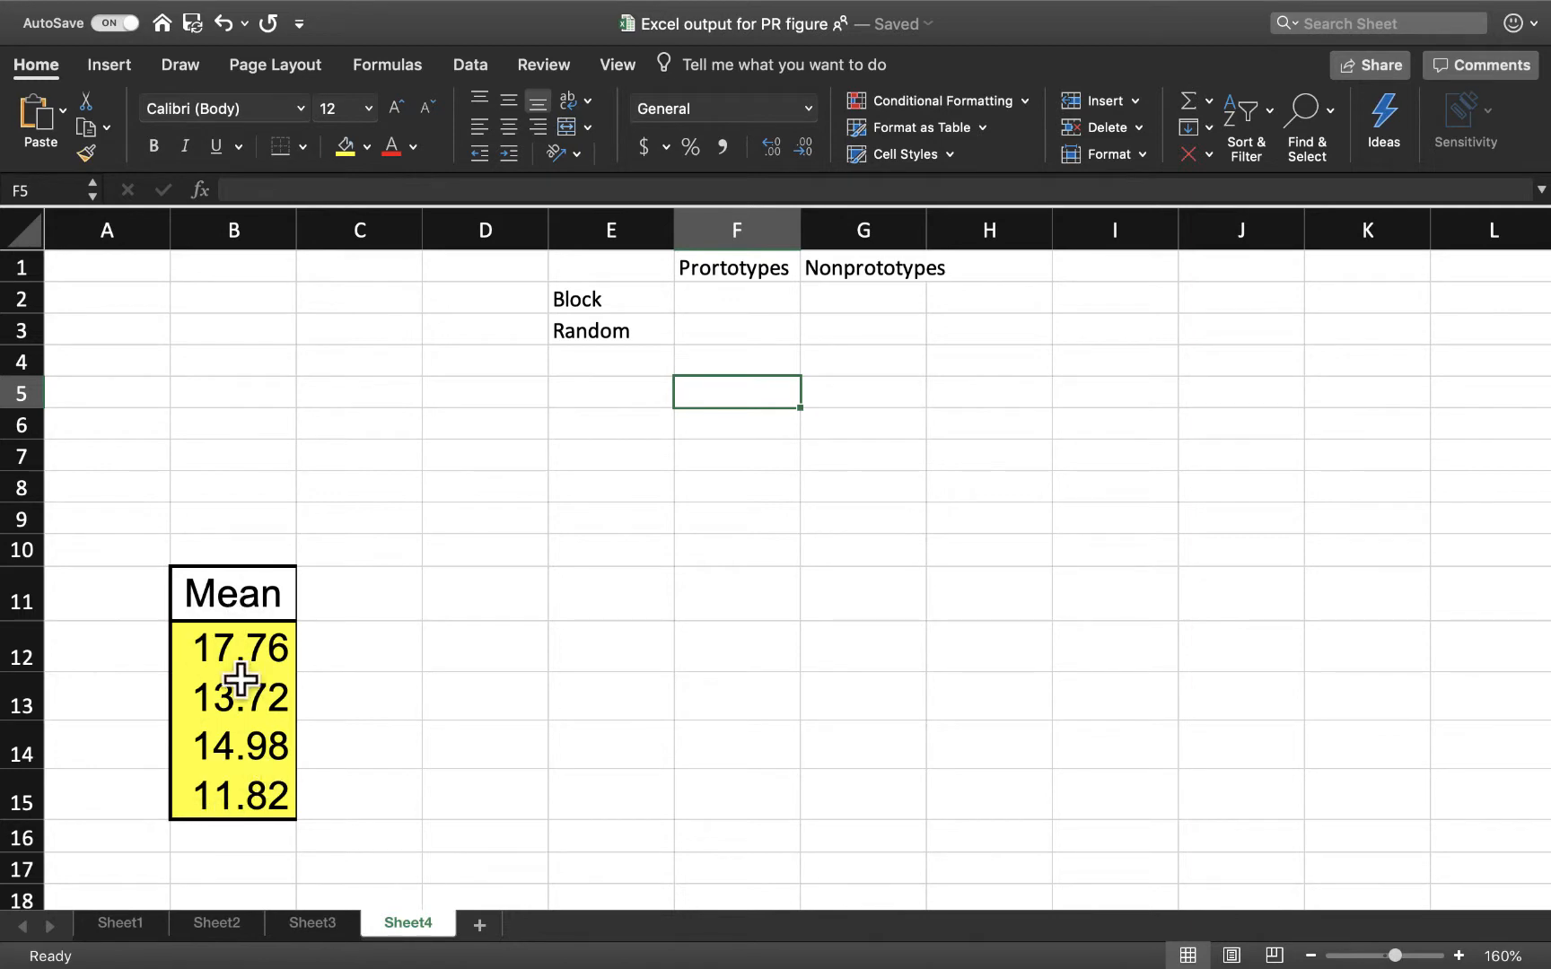
# Check the condition order in the PowerPoint table, then change the E2 row label in Excel to "Blocked".
pyautogui.moveTo(509, 959)
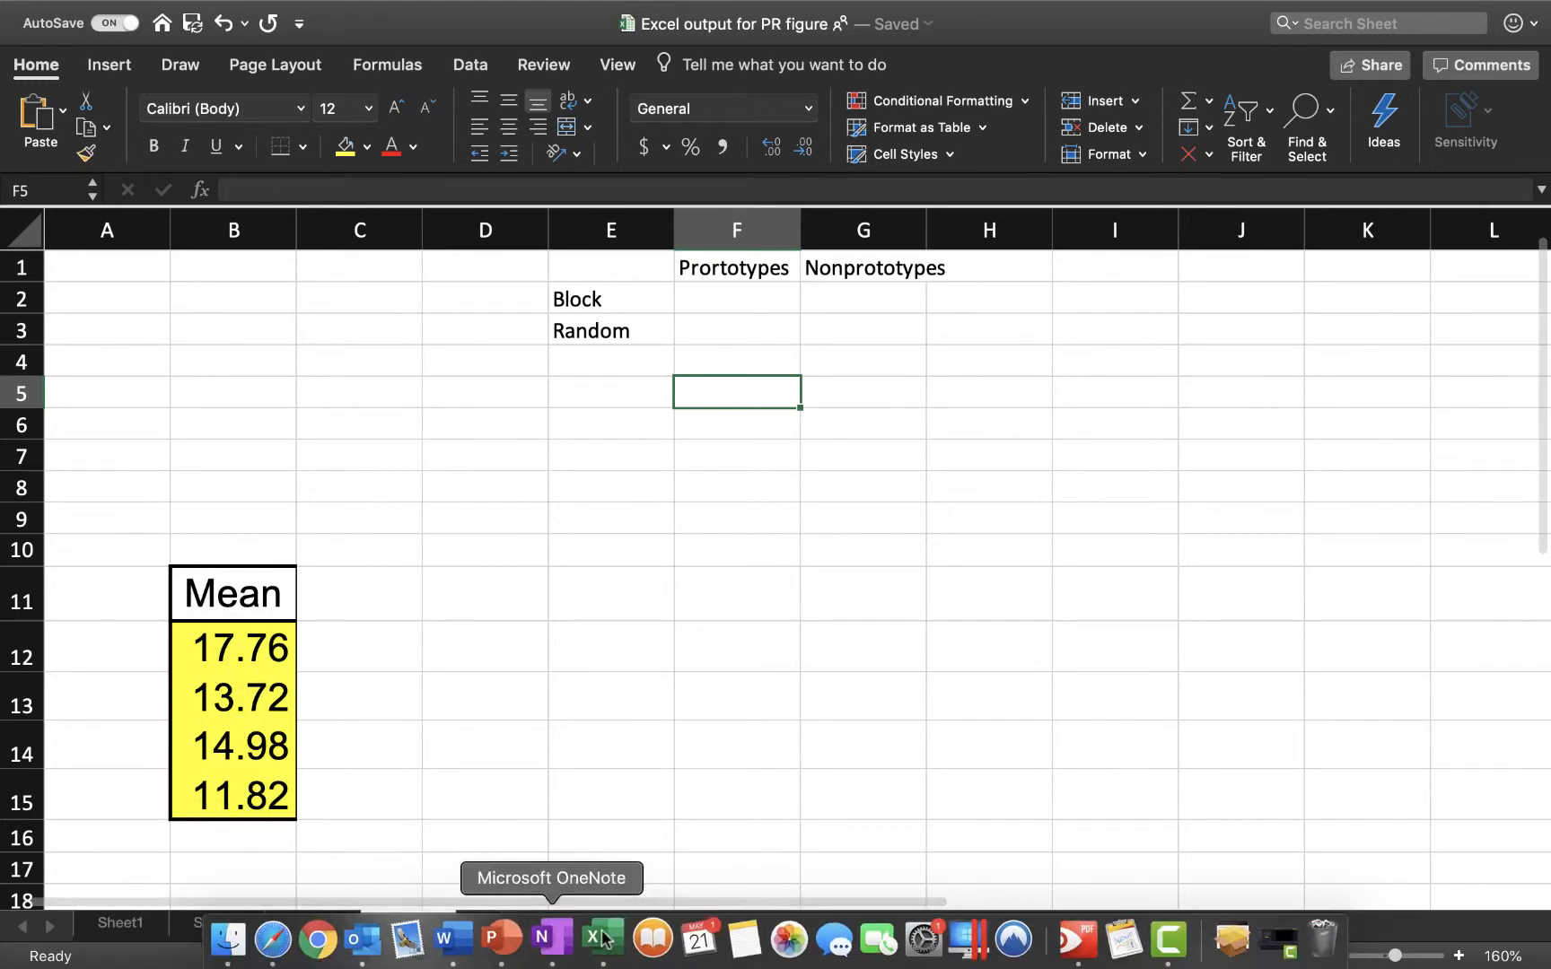
pyautogui.click(517, 940)
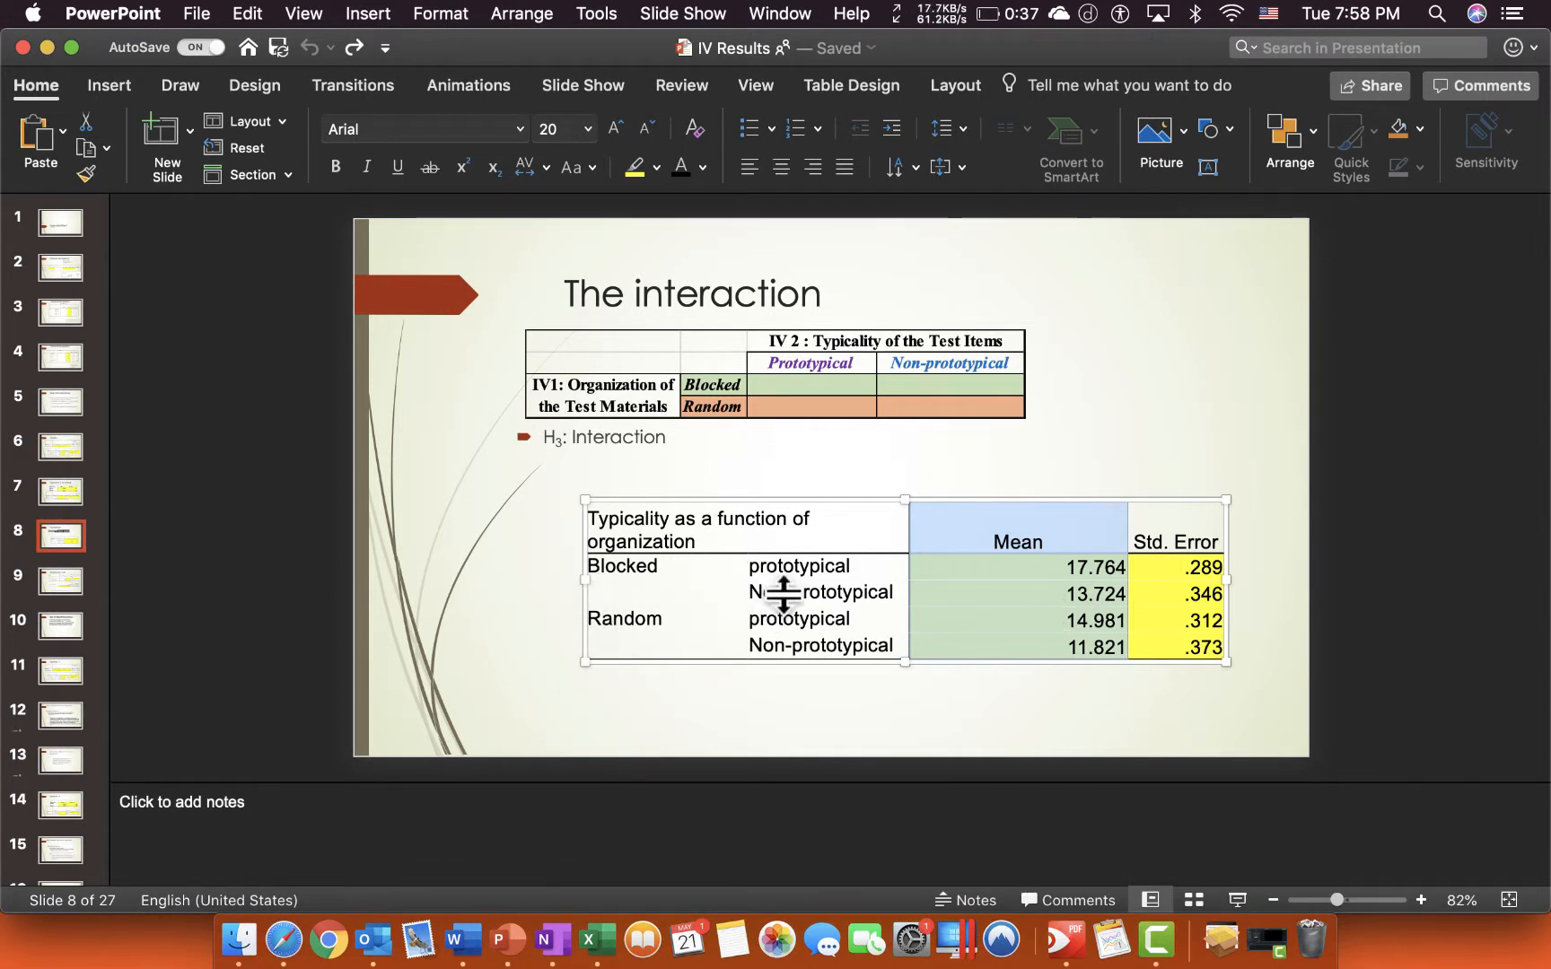
pyautogui.click(594, 941)
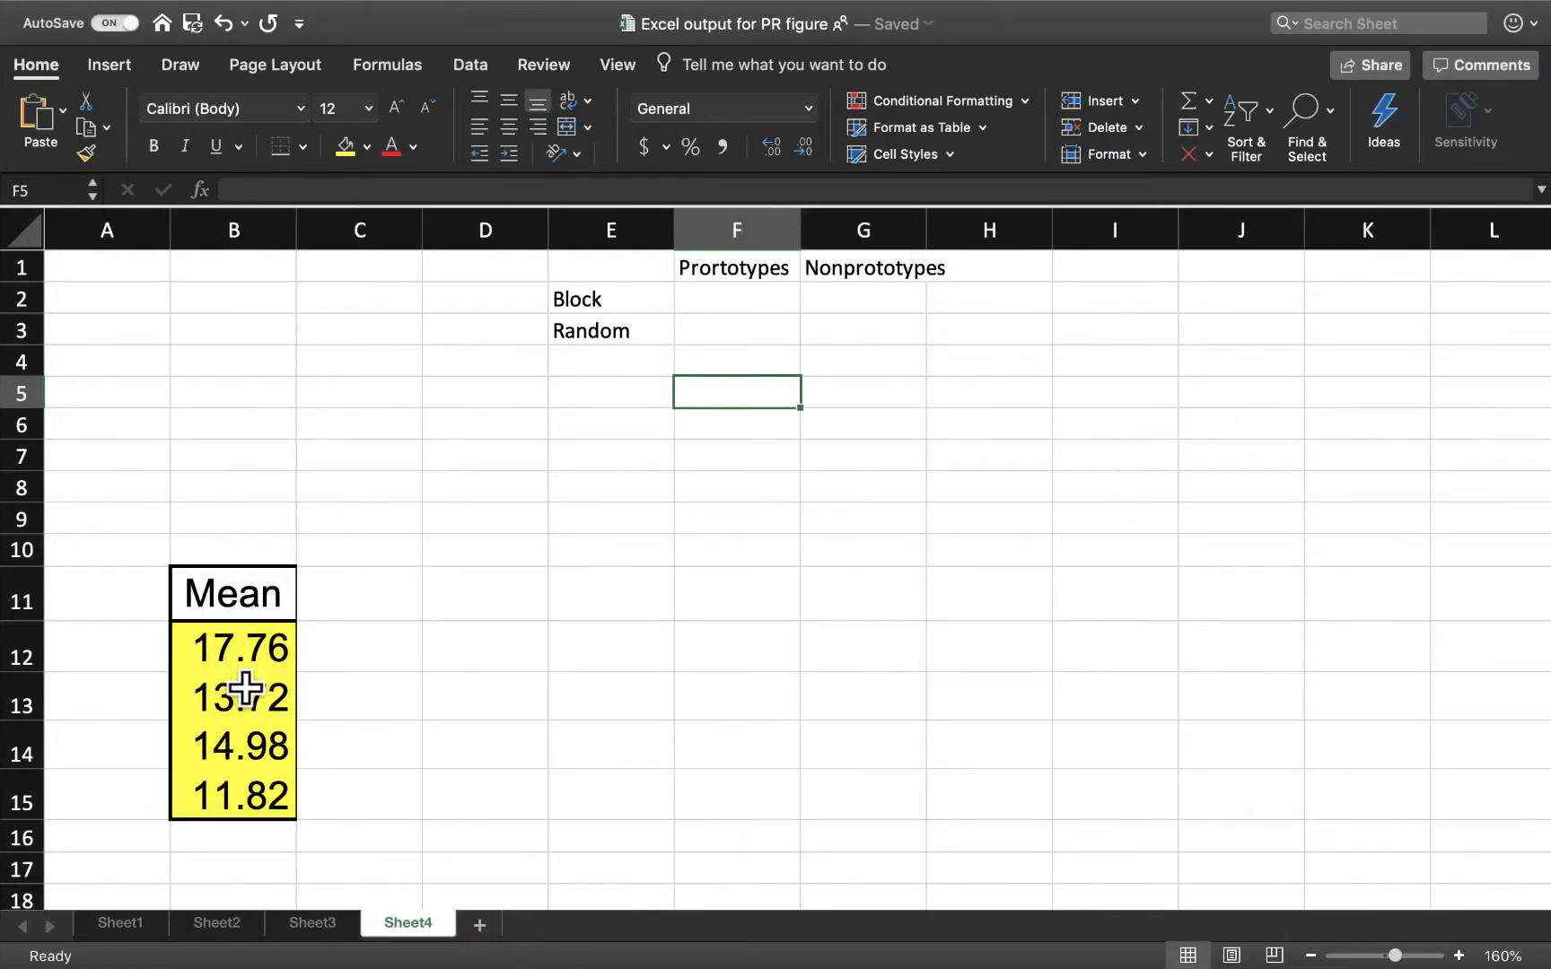
pyautogui.doubleClick(631, 302)
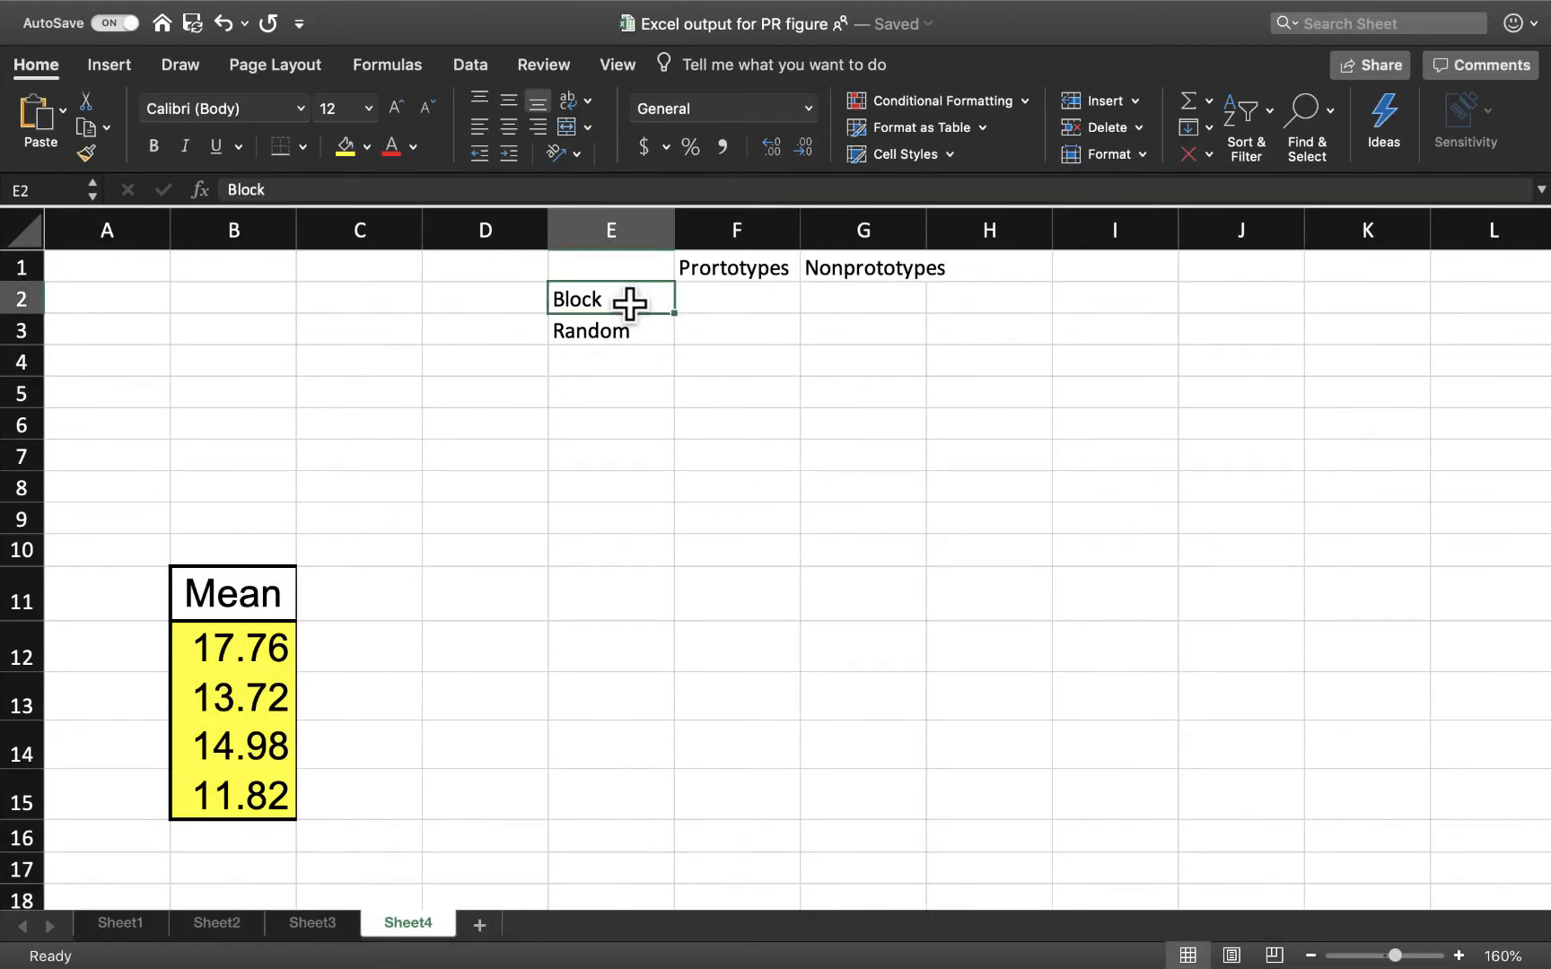
pyautogui.write('ed')
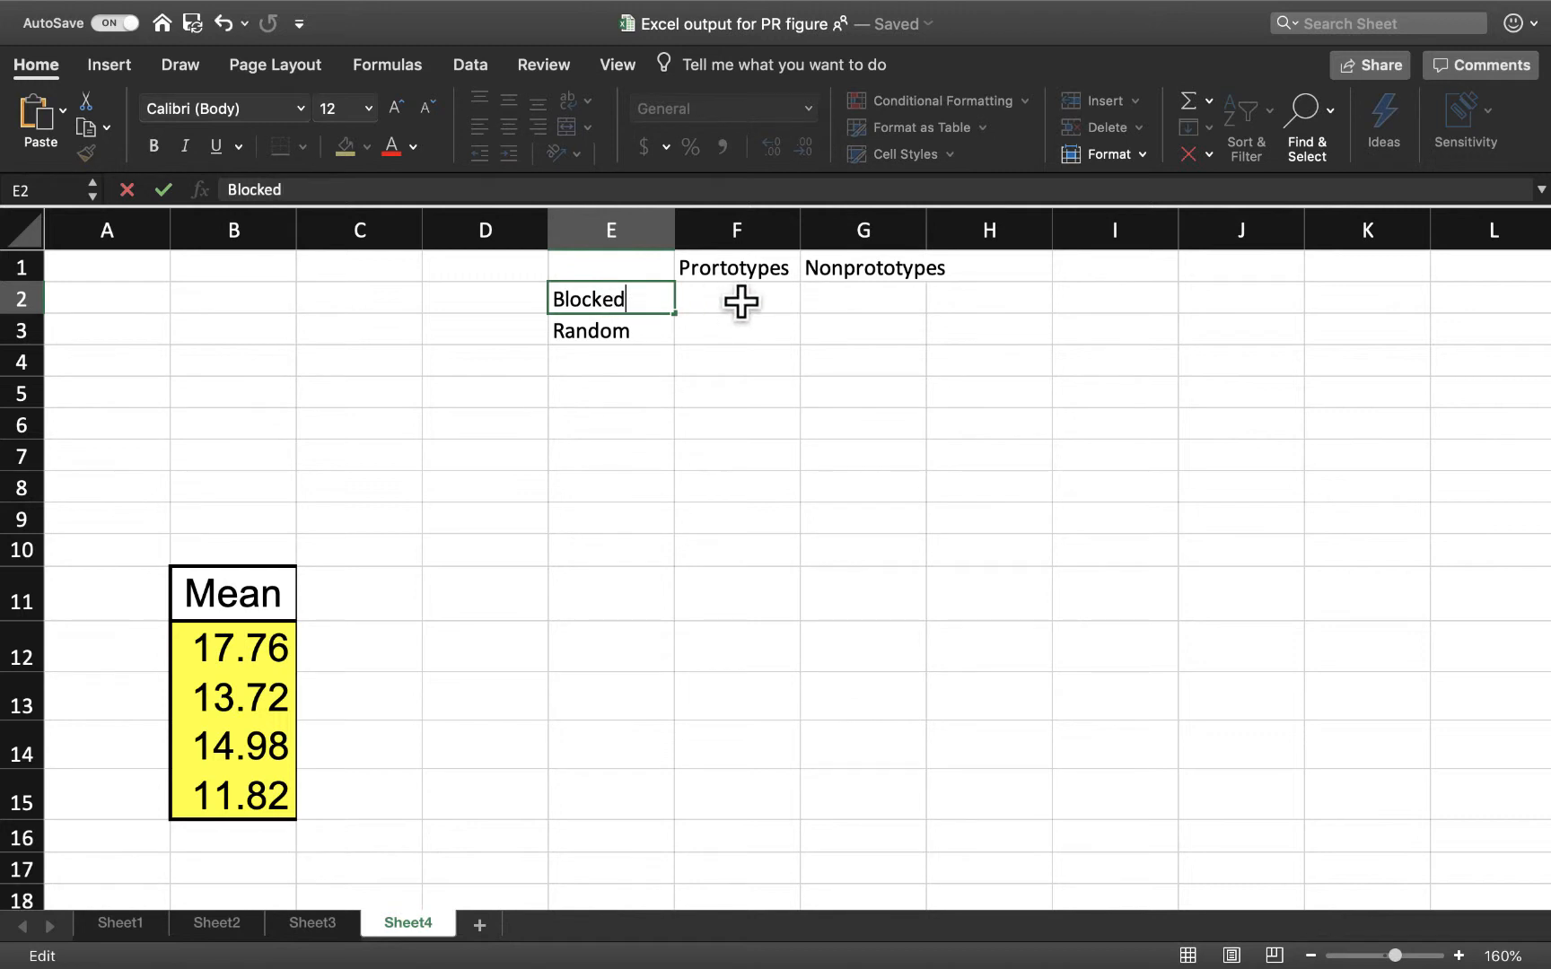
# Fill in the Blocked row with 17.76 in F2 and 13.72 in G2.
pyautogui.click(744, 301)
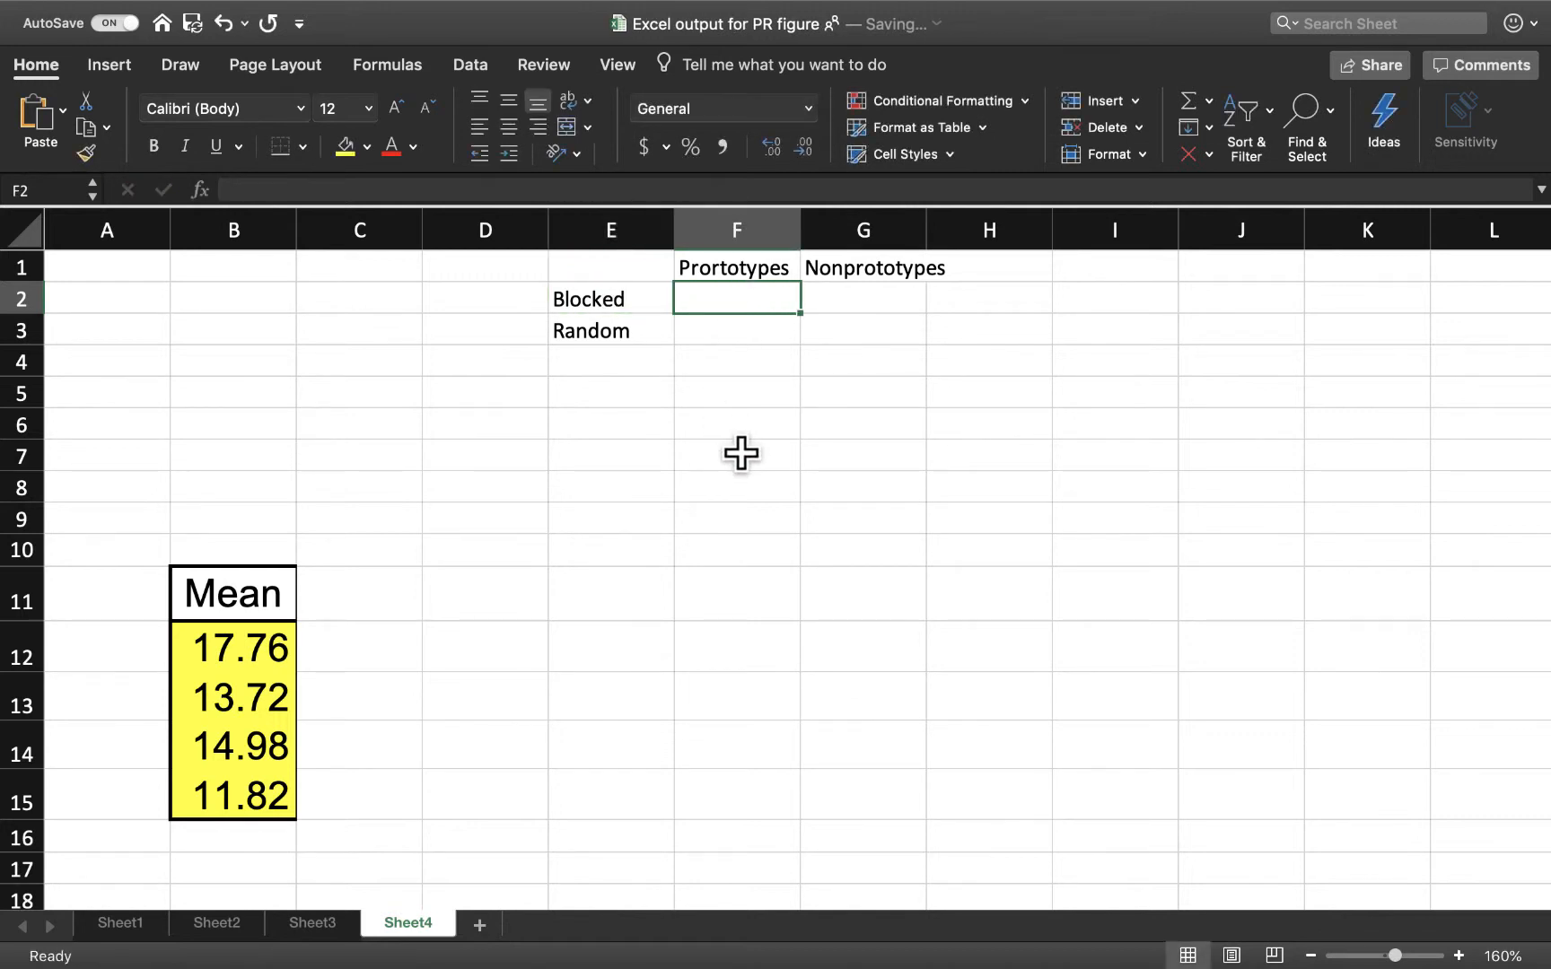
pyautogui.write('17')
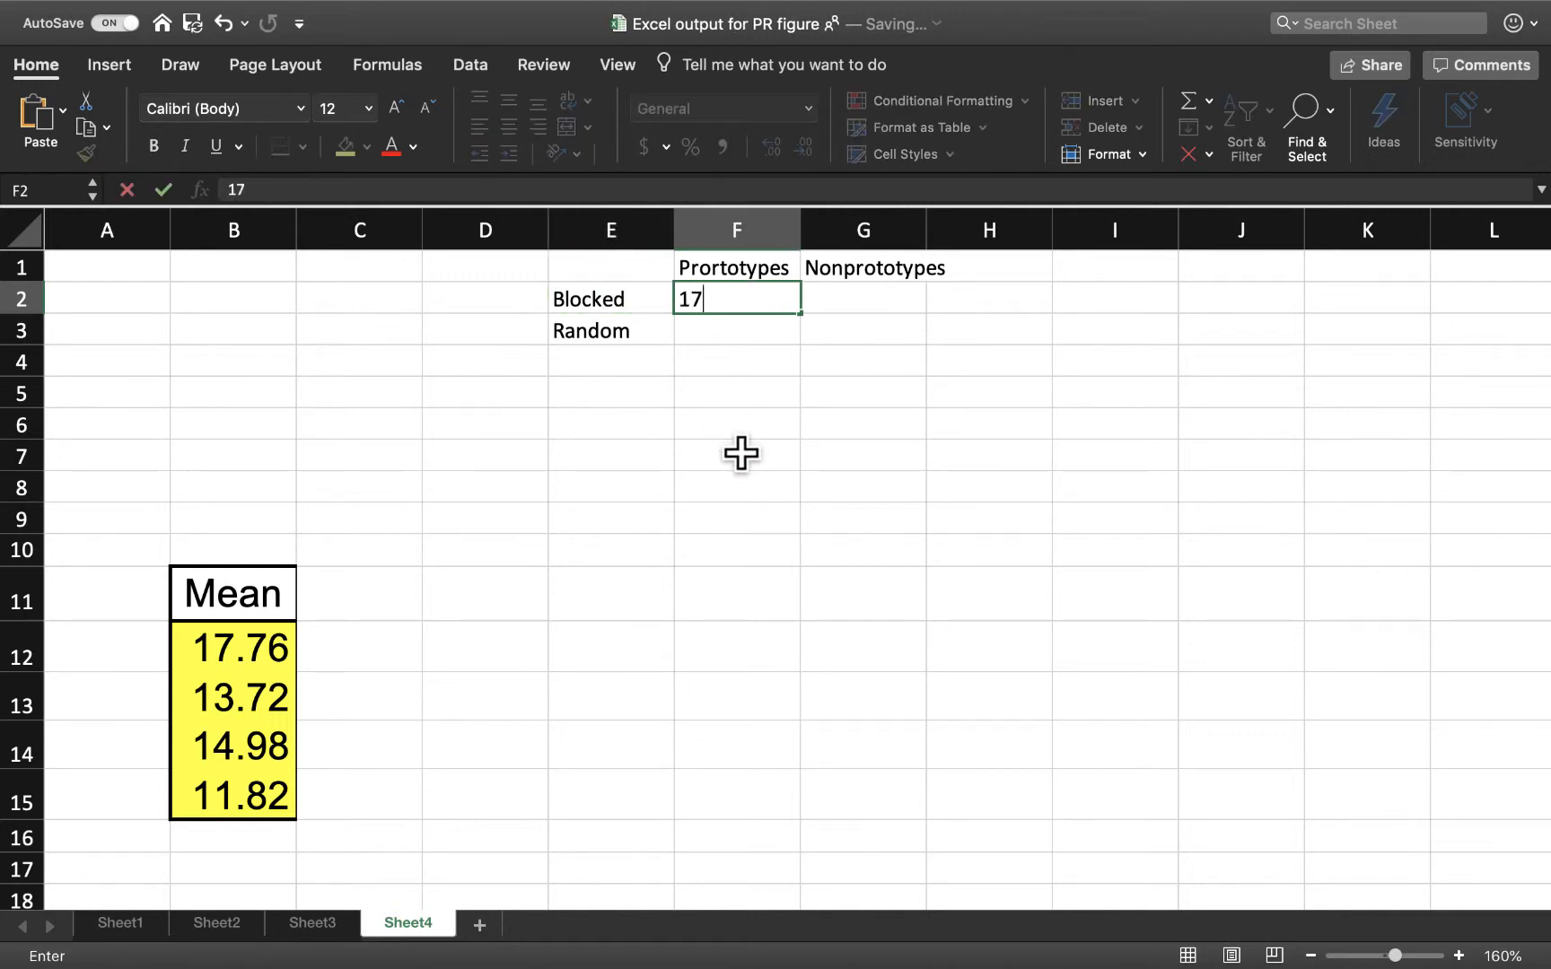
pyautogui.write('.76')
pyautogui.press('Tab')
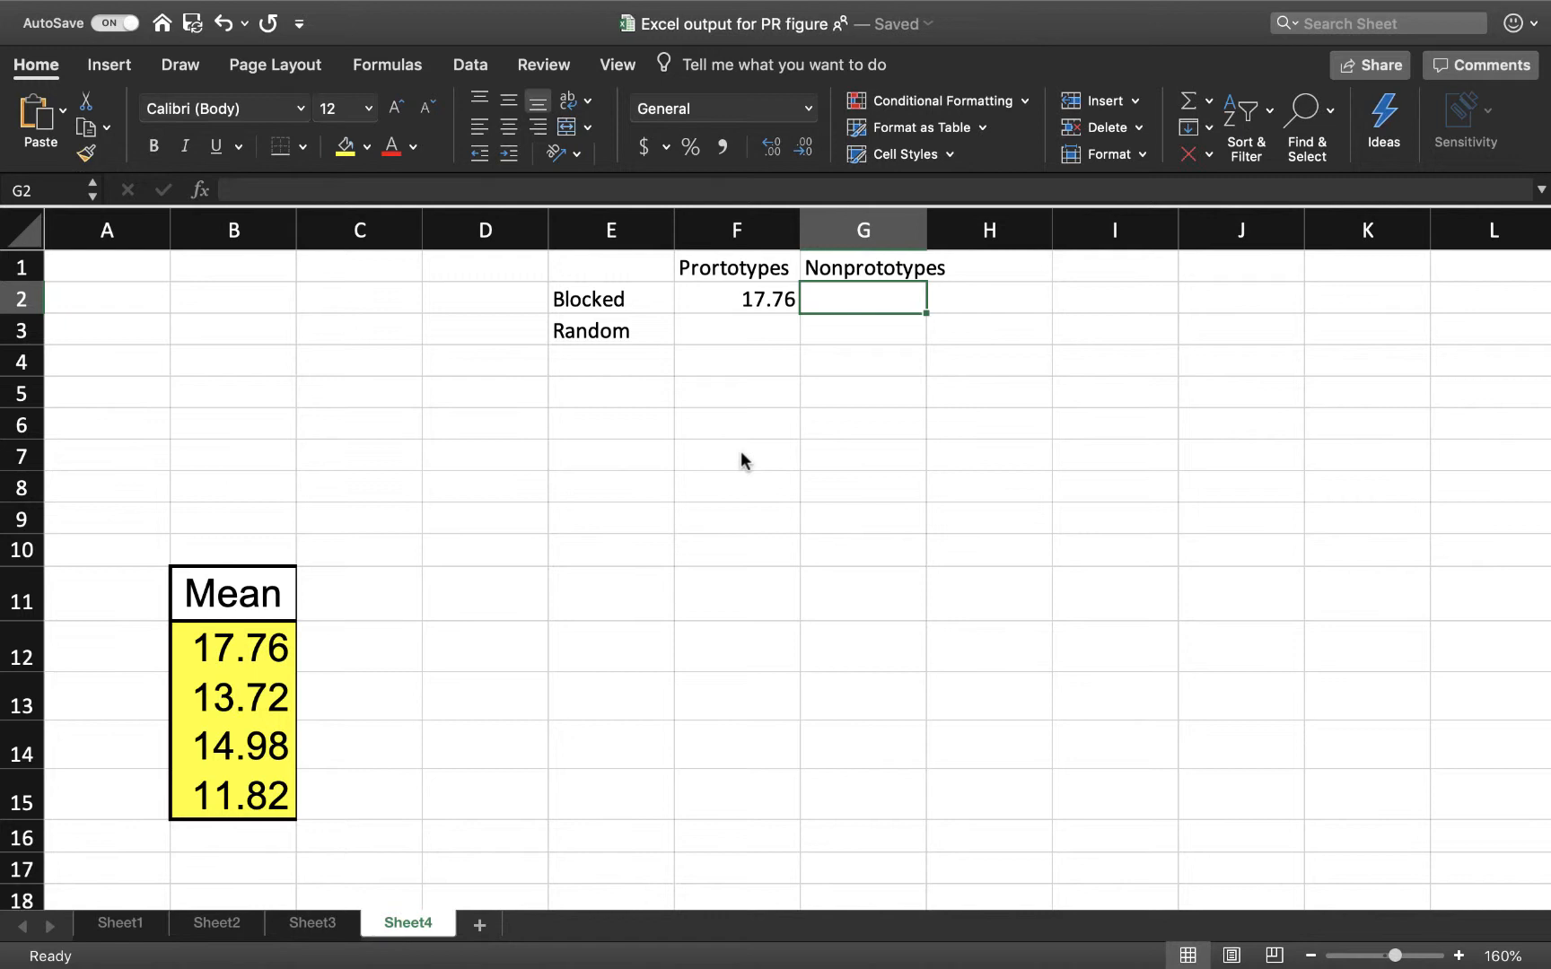
pyautogui.write('13.')
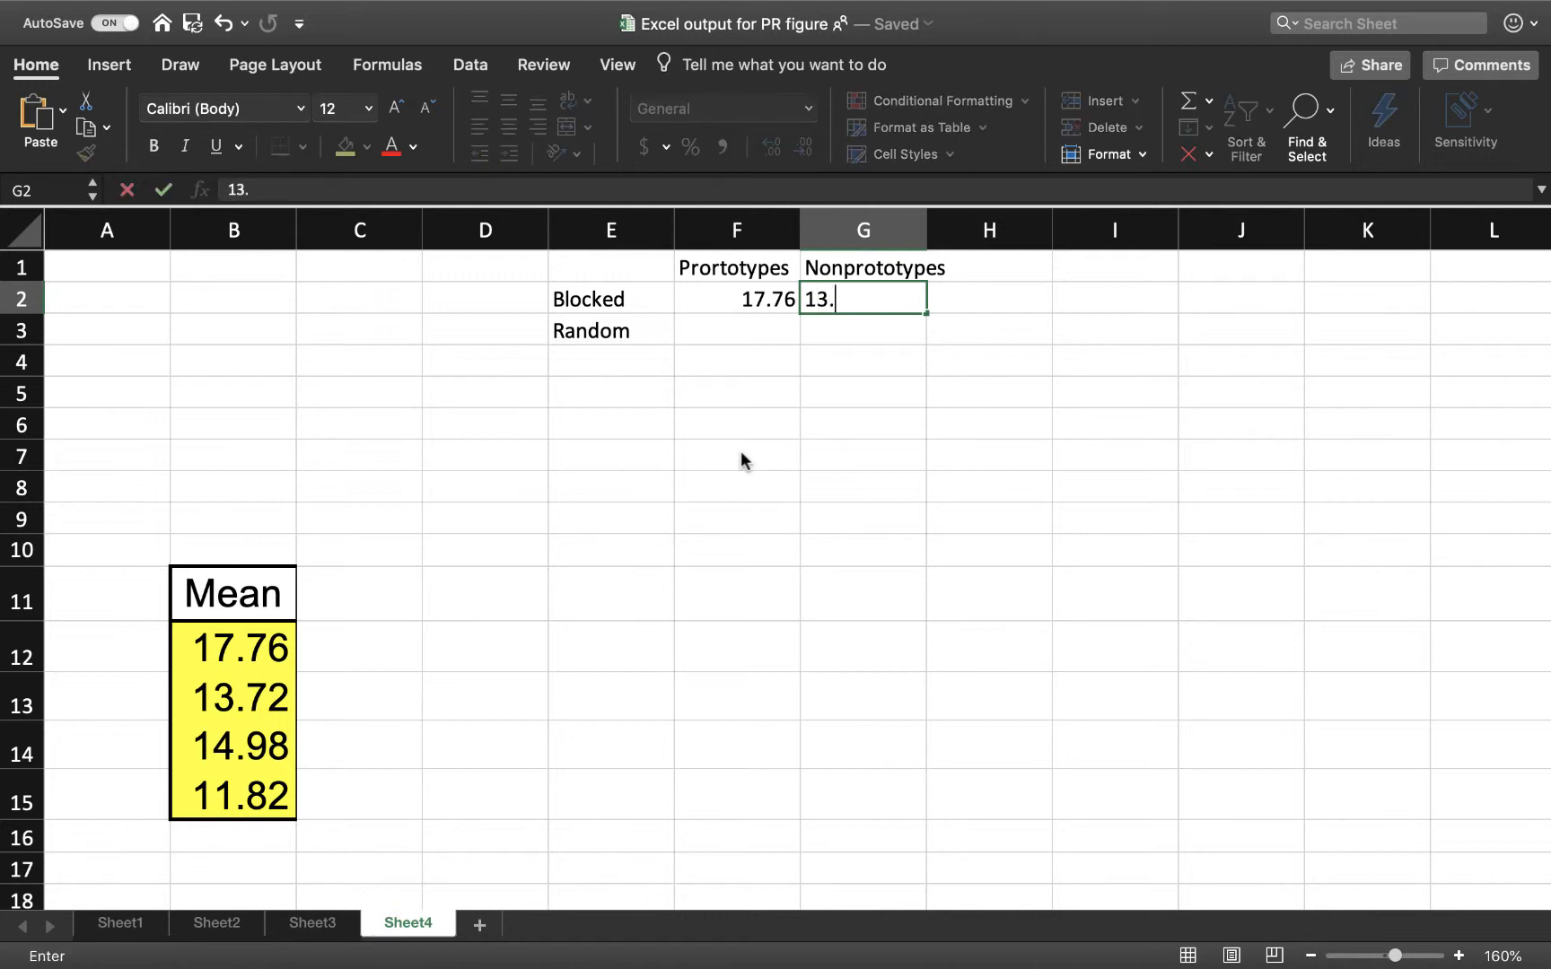
pyautogui.write('72')
pyautogui.press('Return')
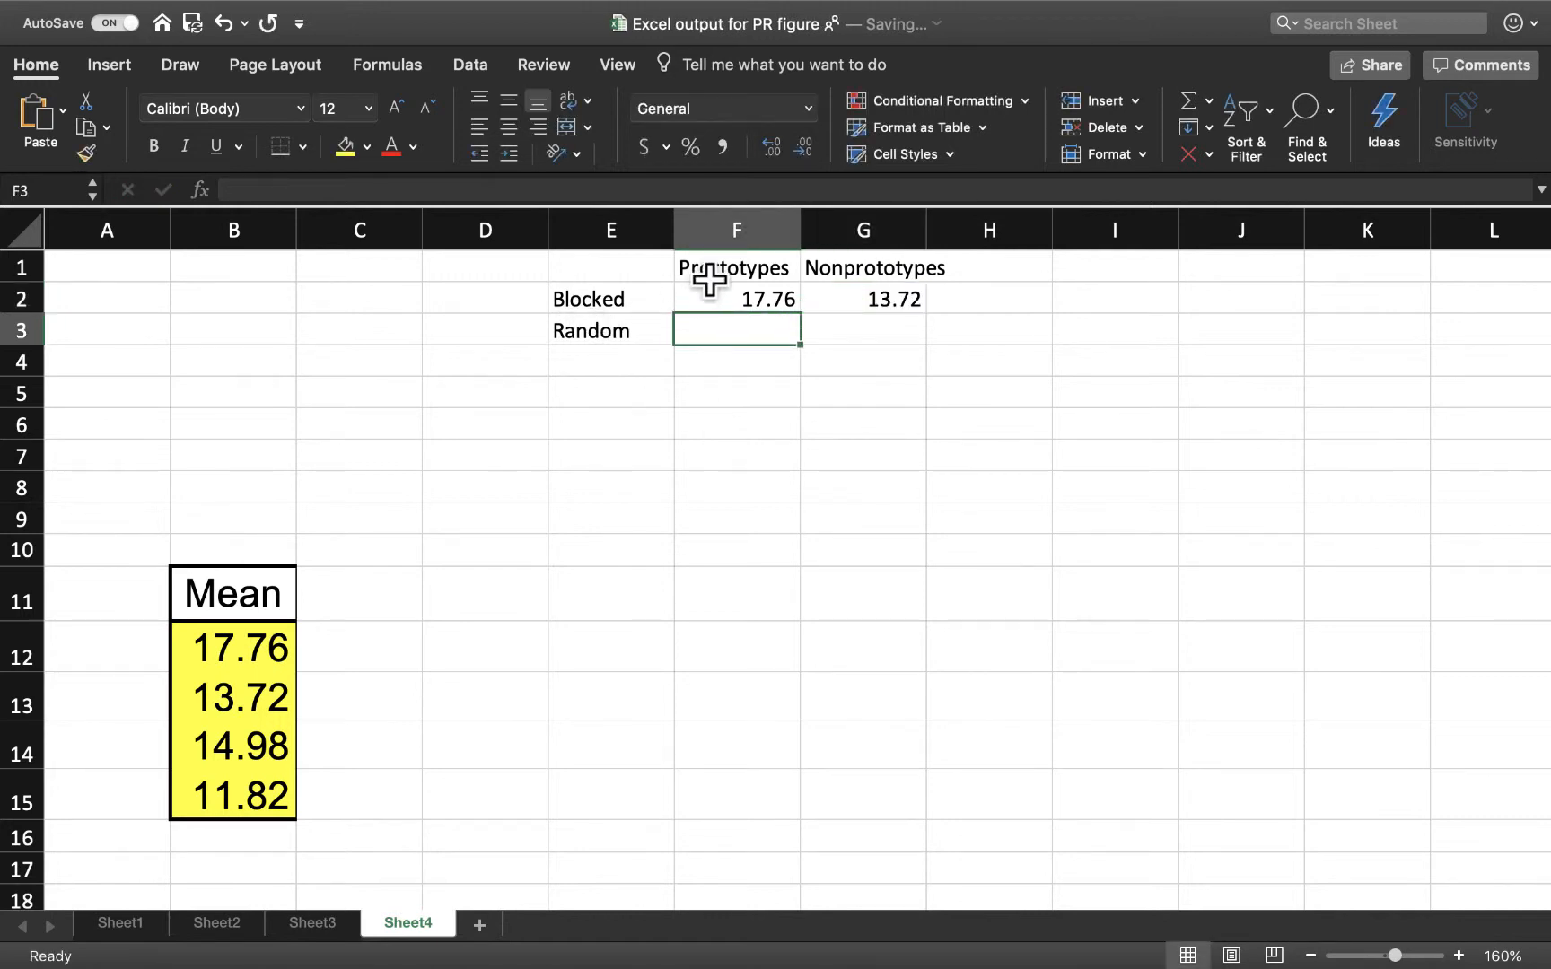
# Check the Random means in the PowerPoint table, then fill in Excel's Random row with 14.98 in F3 and 11.82 in G3.
pyautogui.hotkey('ctrl', 'Left')
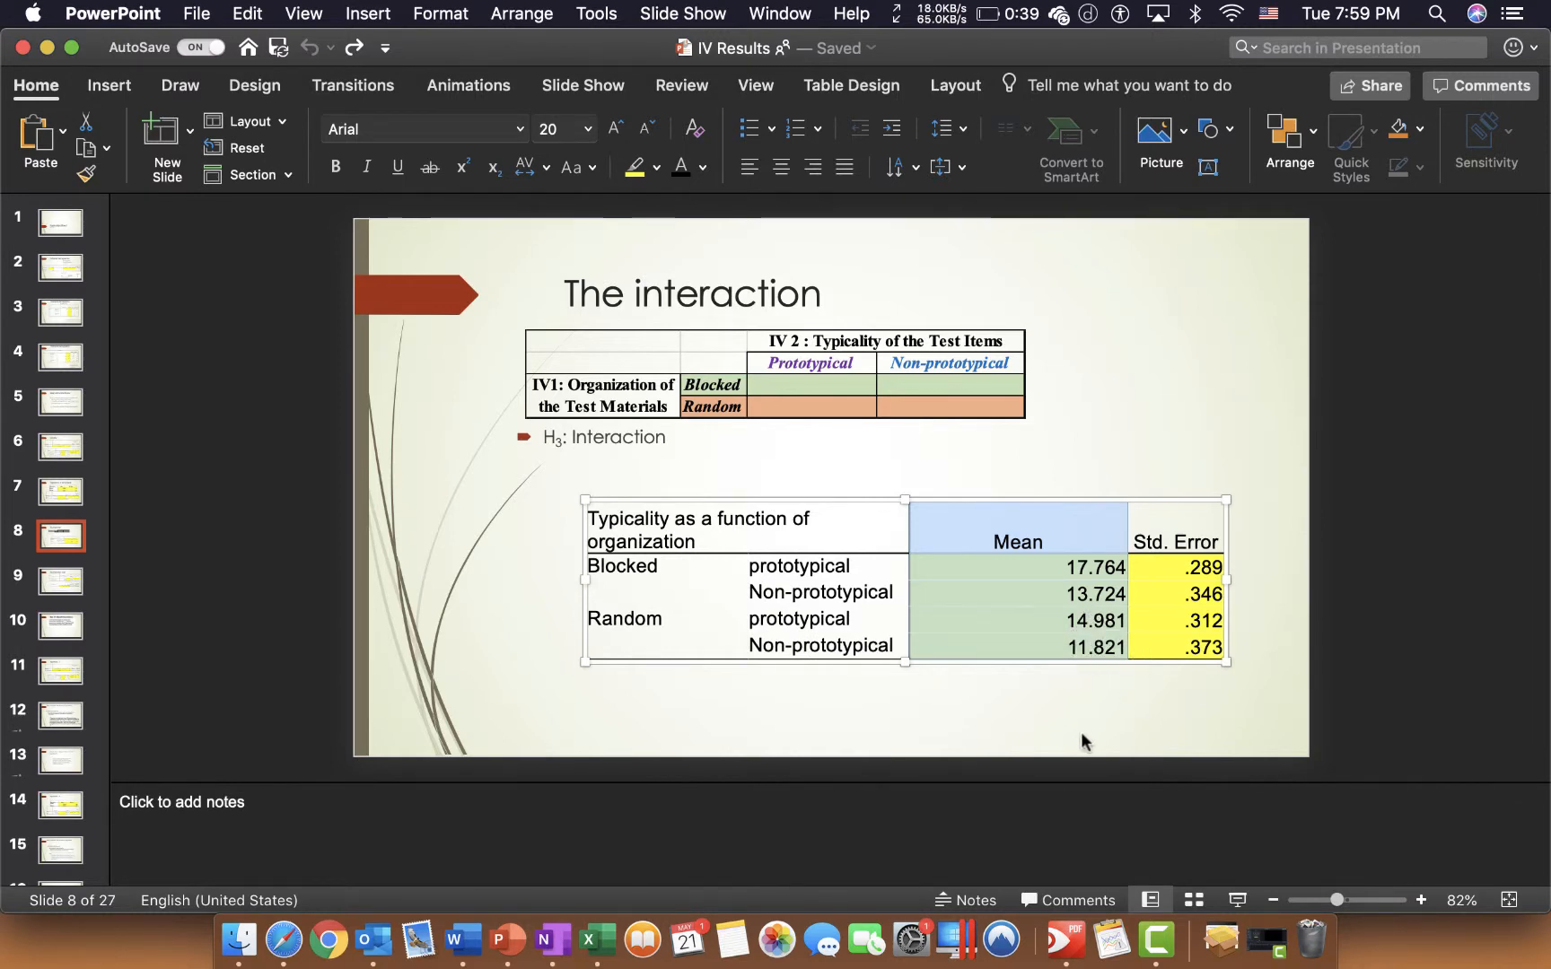
pyautogui.hotkey('ctrl', 'Right')
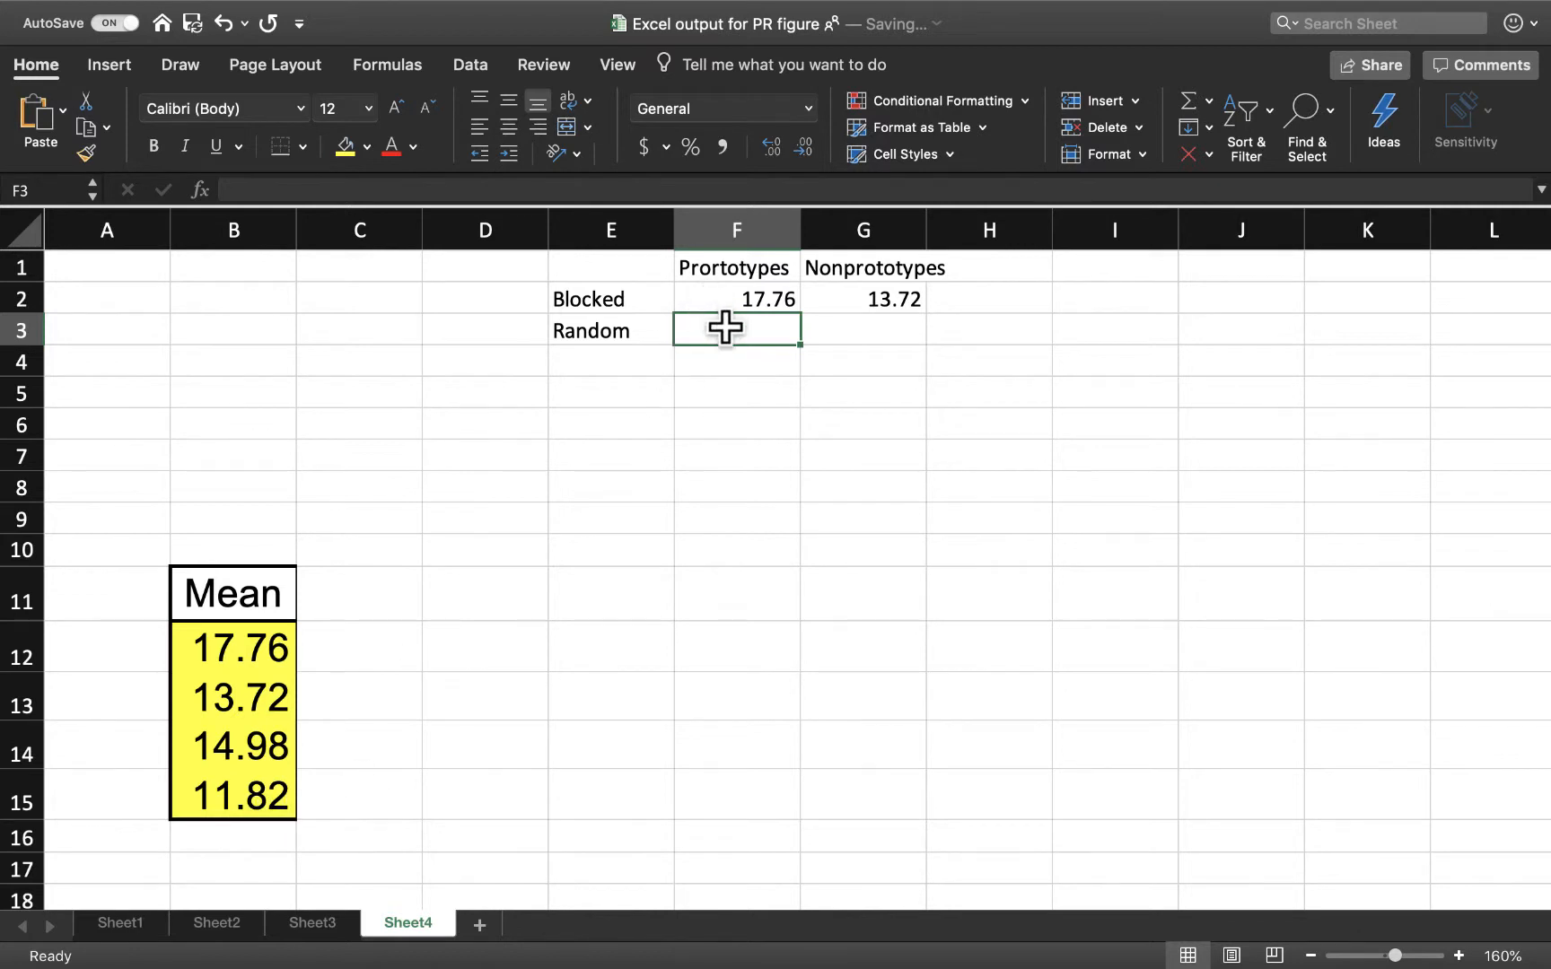
pyautogui.write('14.')
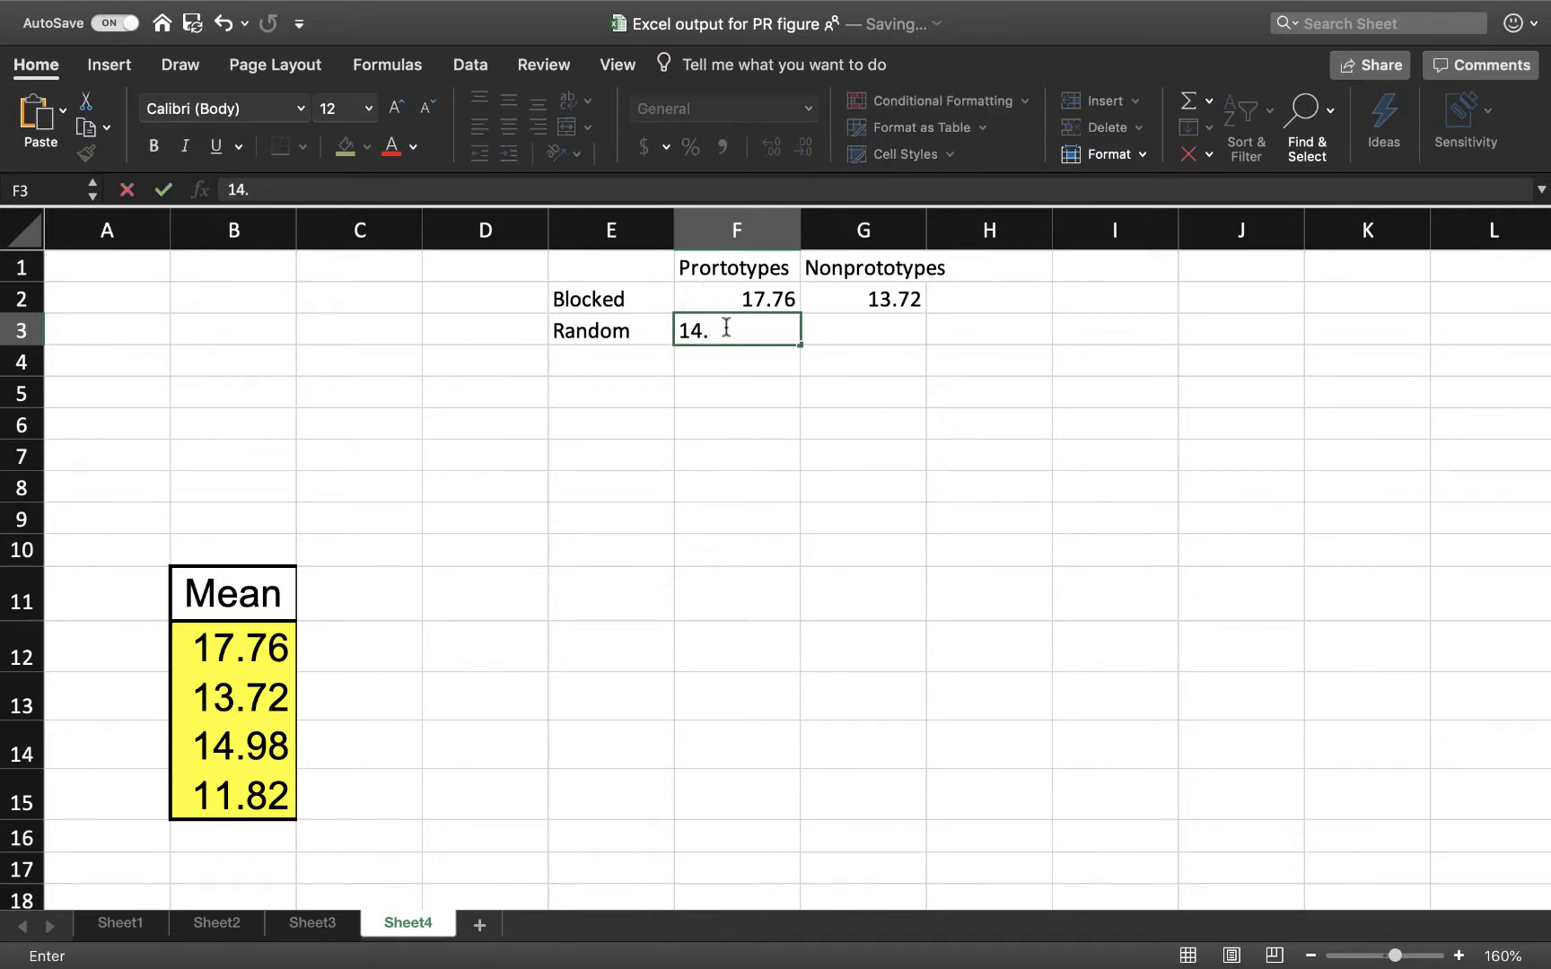
pyautogui.write('98')
pyautogui.press('Tab')
pyautogui.write('11.')
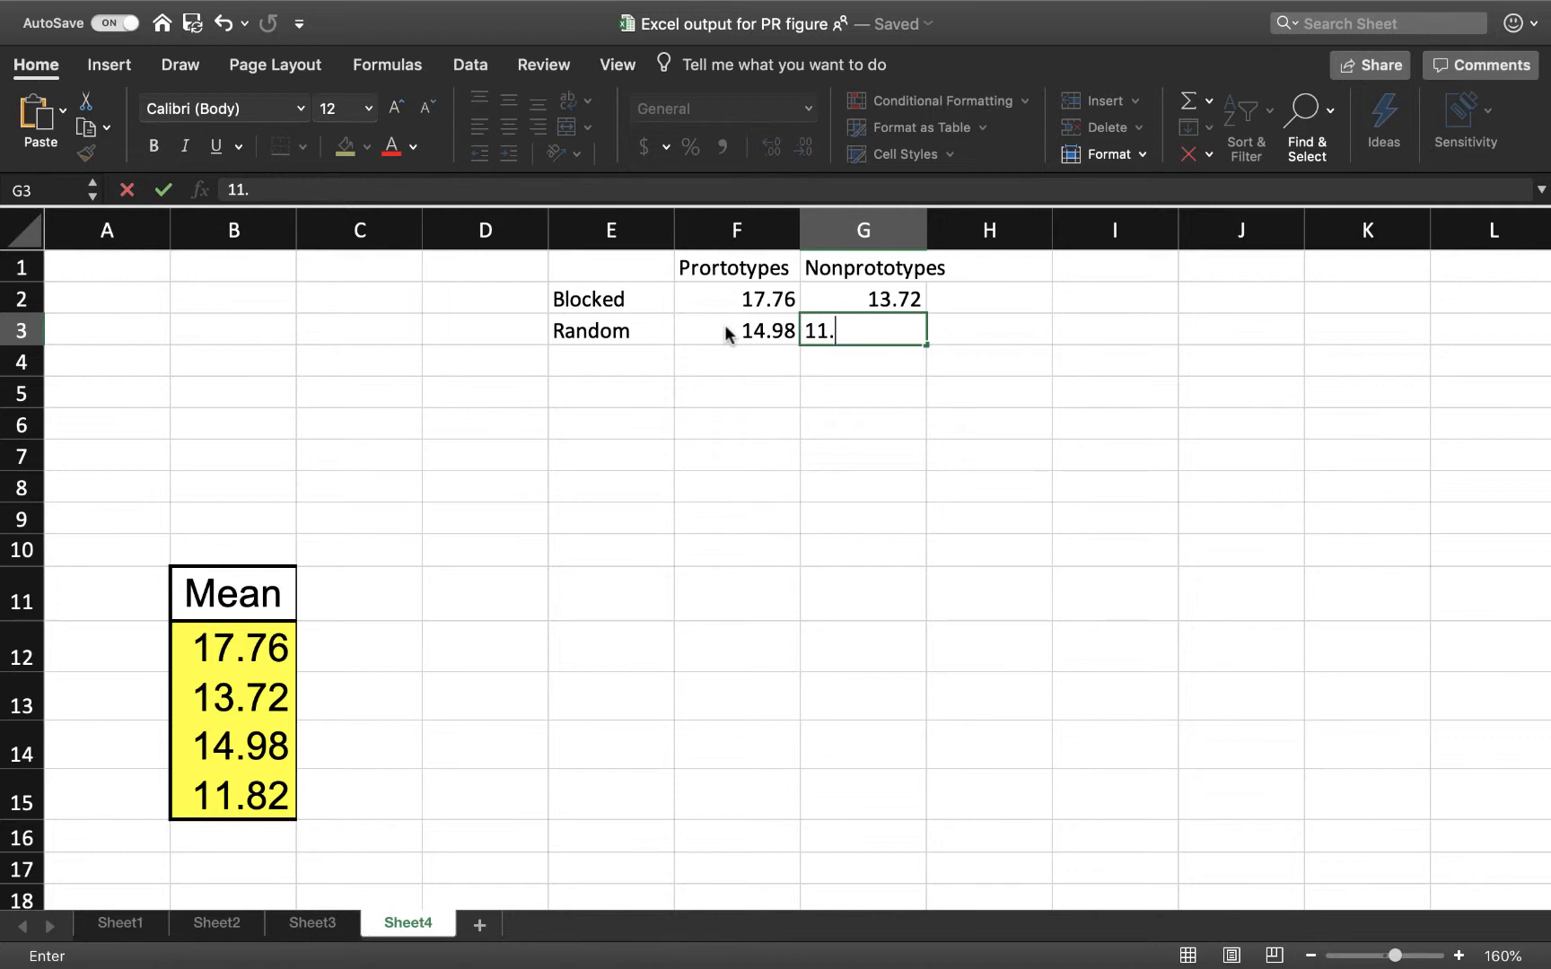
pyautogui.write('82')
pyautogui.press('Return')
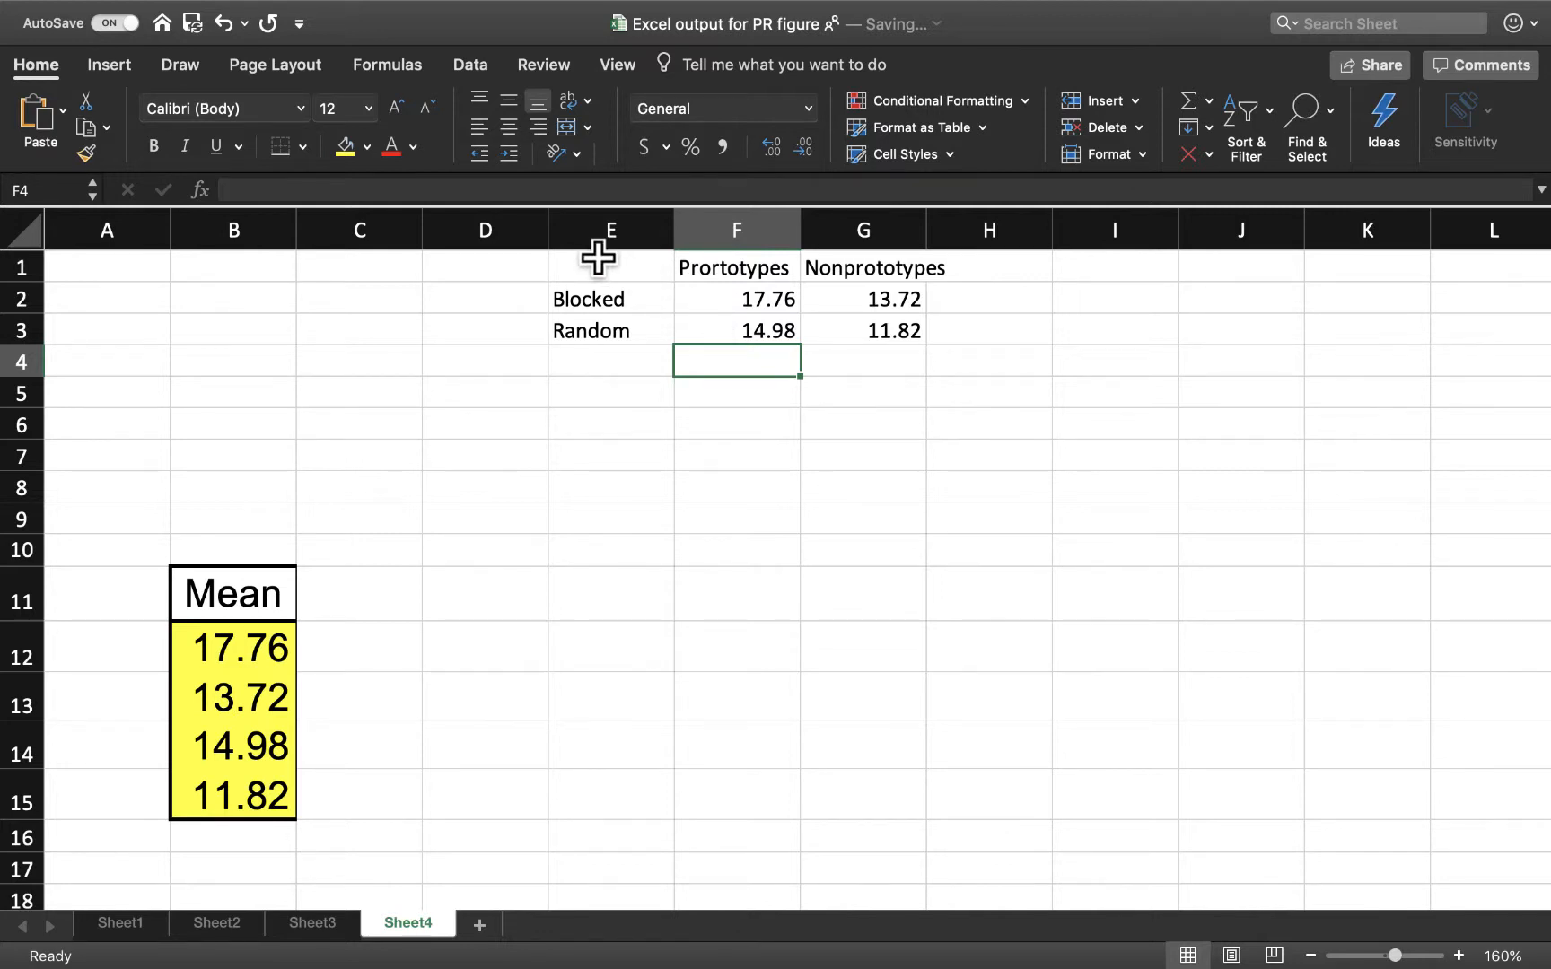
# Insert a basic 2-D line chart from the labeled means table in E1:G3.
pyautogui.moveTo(597, 259); pyautogui.dragTo(889, 323)
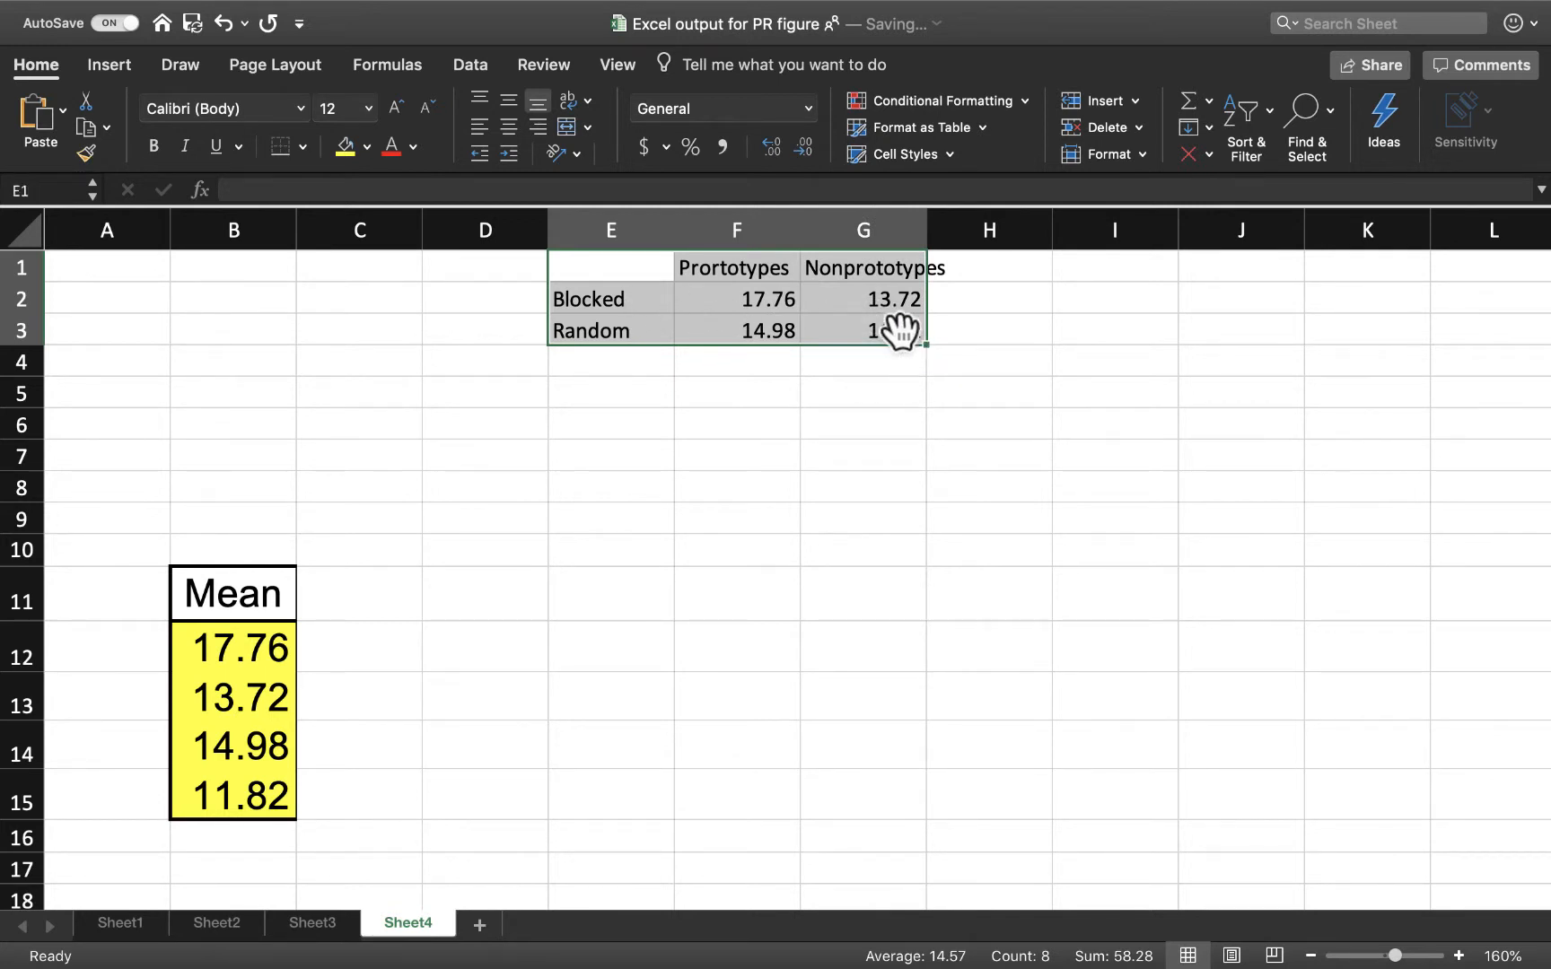
pyautogui.click(122, 72)
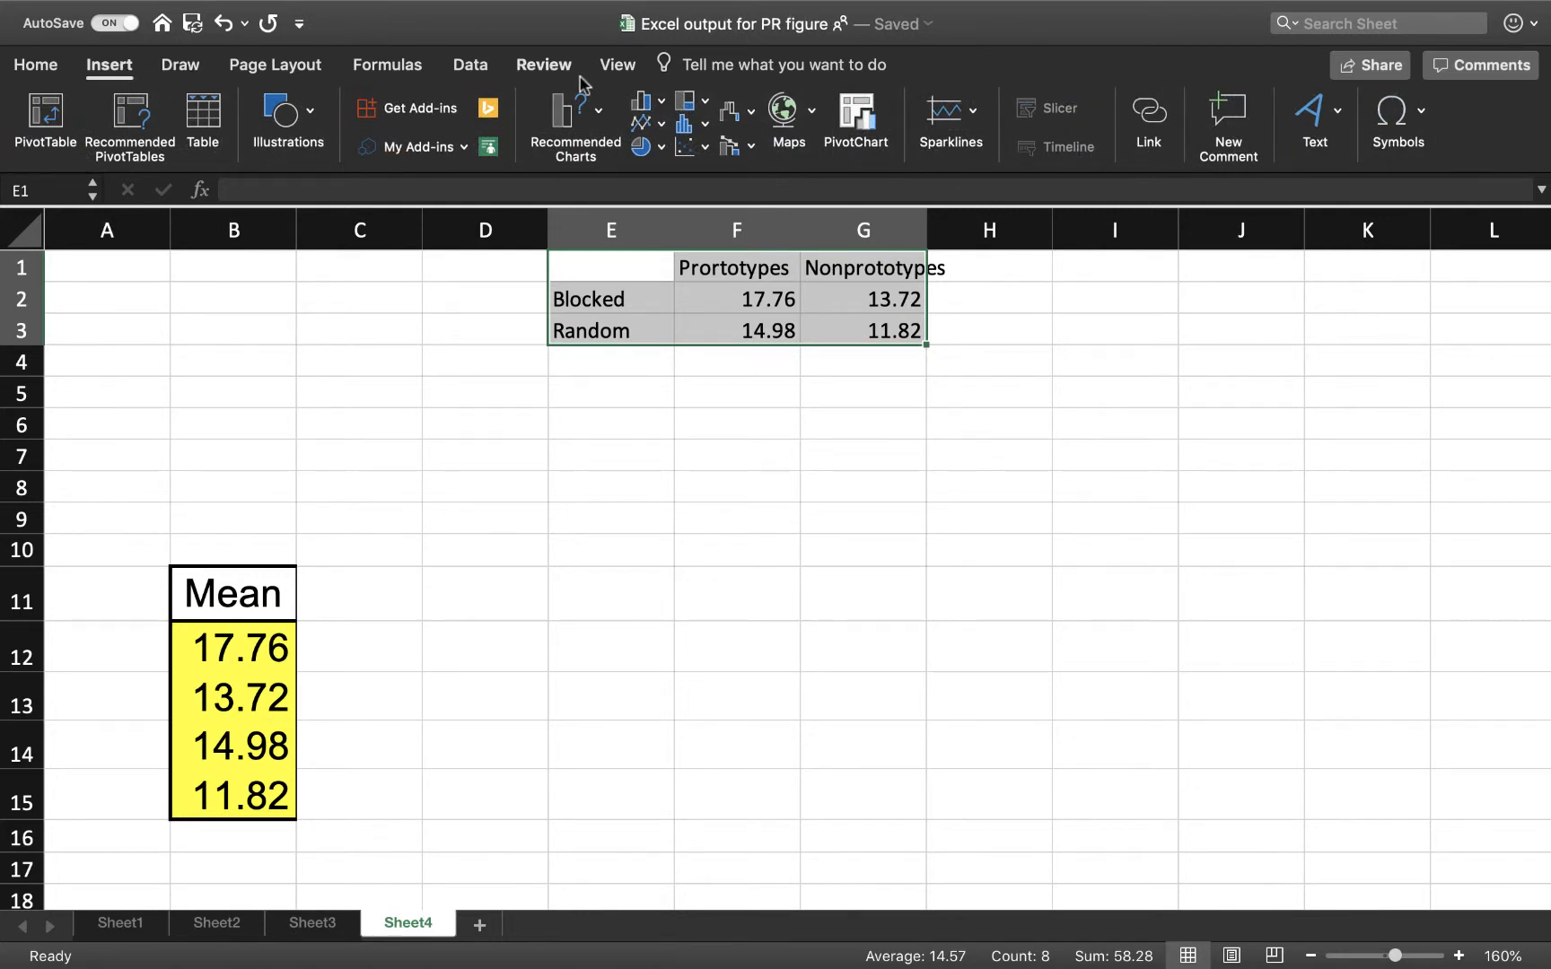
pyautogui.click(661, 101)
pyautogui.click(664, 106)
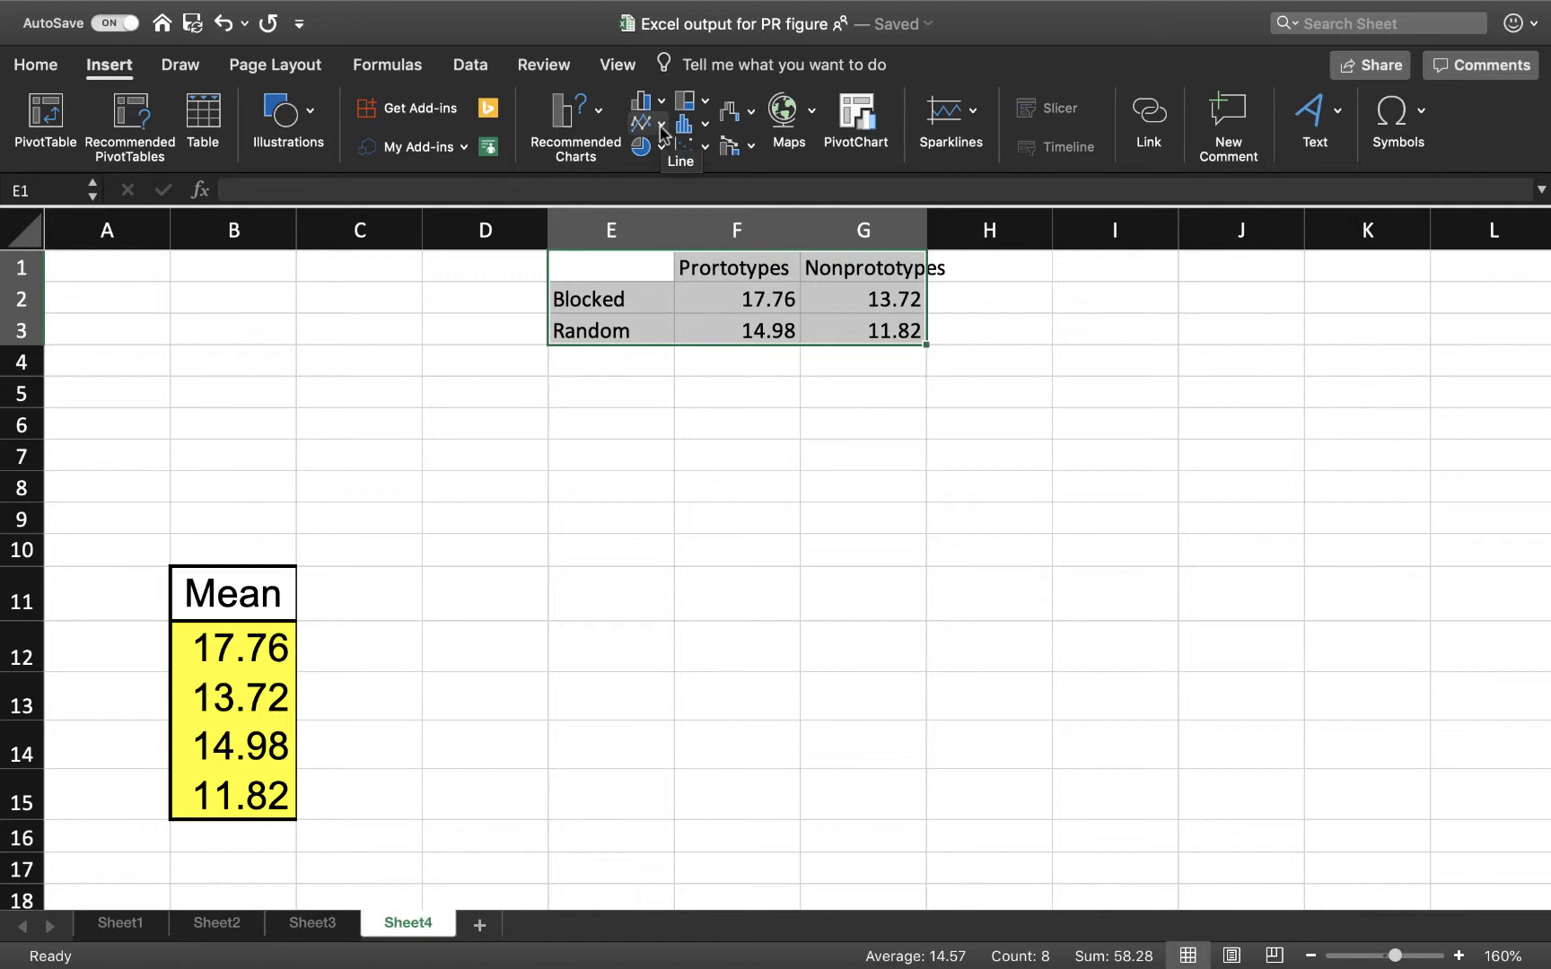
pyautogui.click(661, 128)
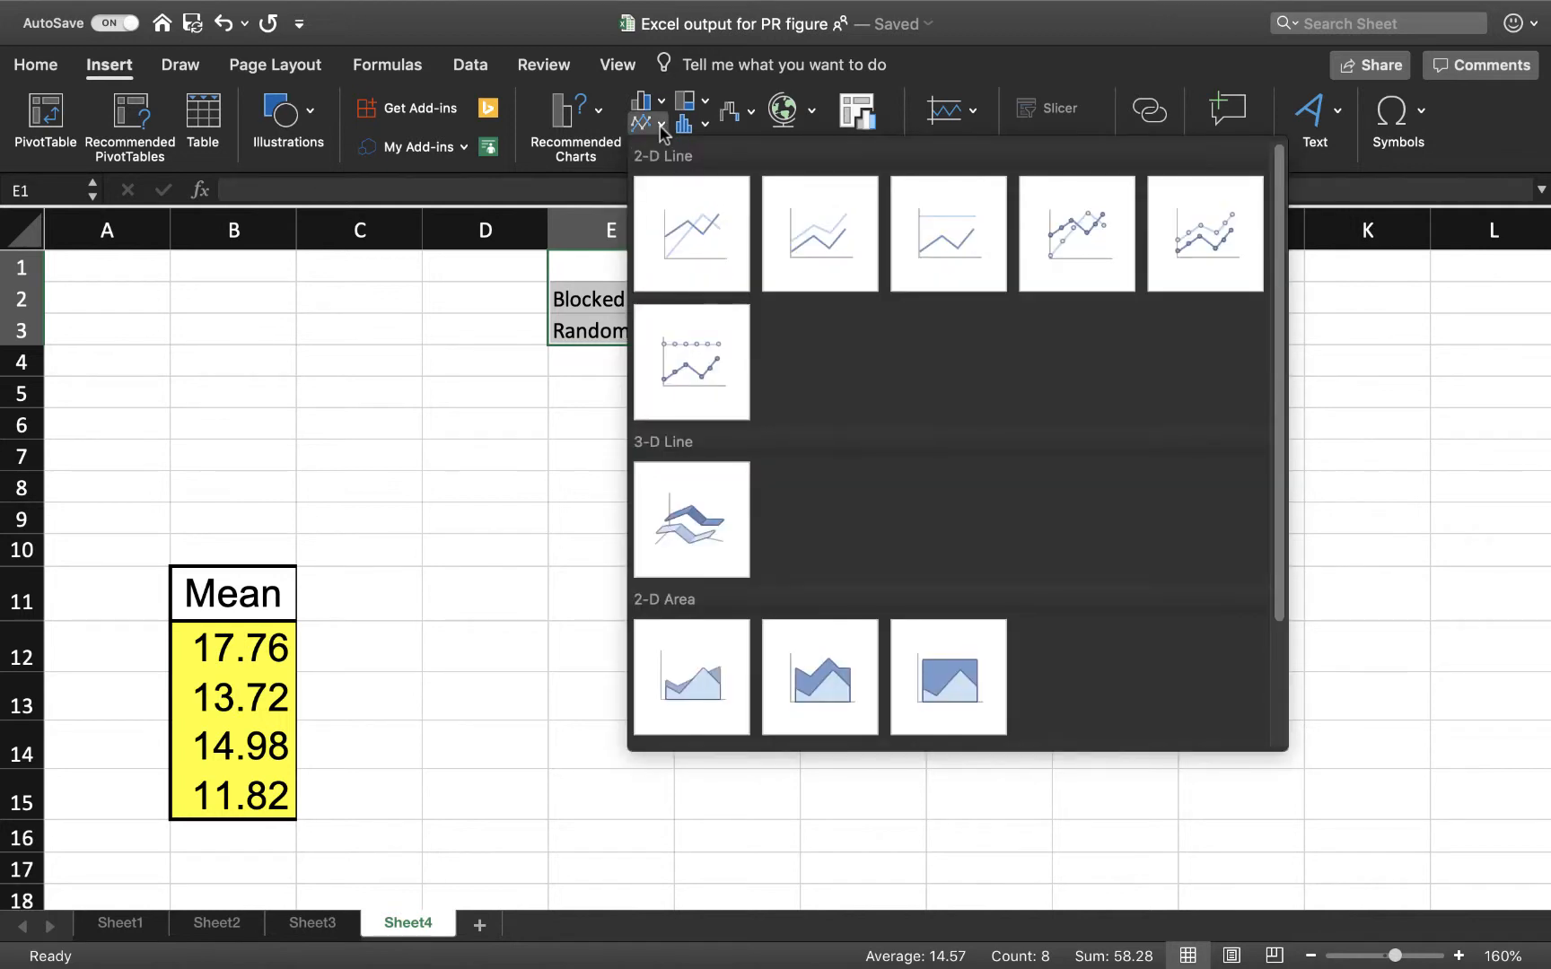
pyautogui.click(690, 228)
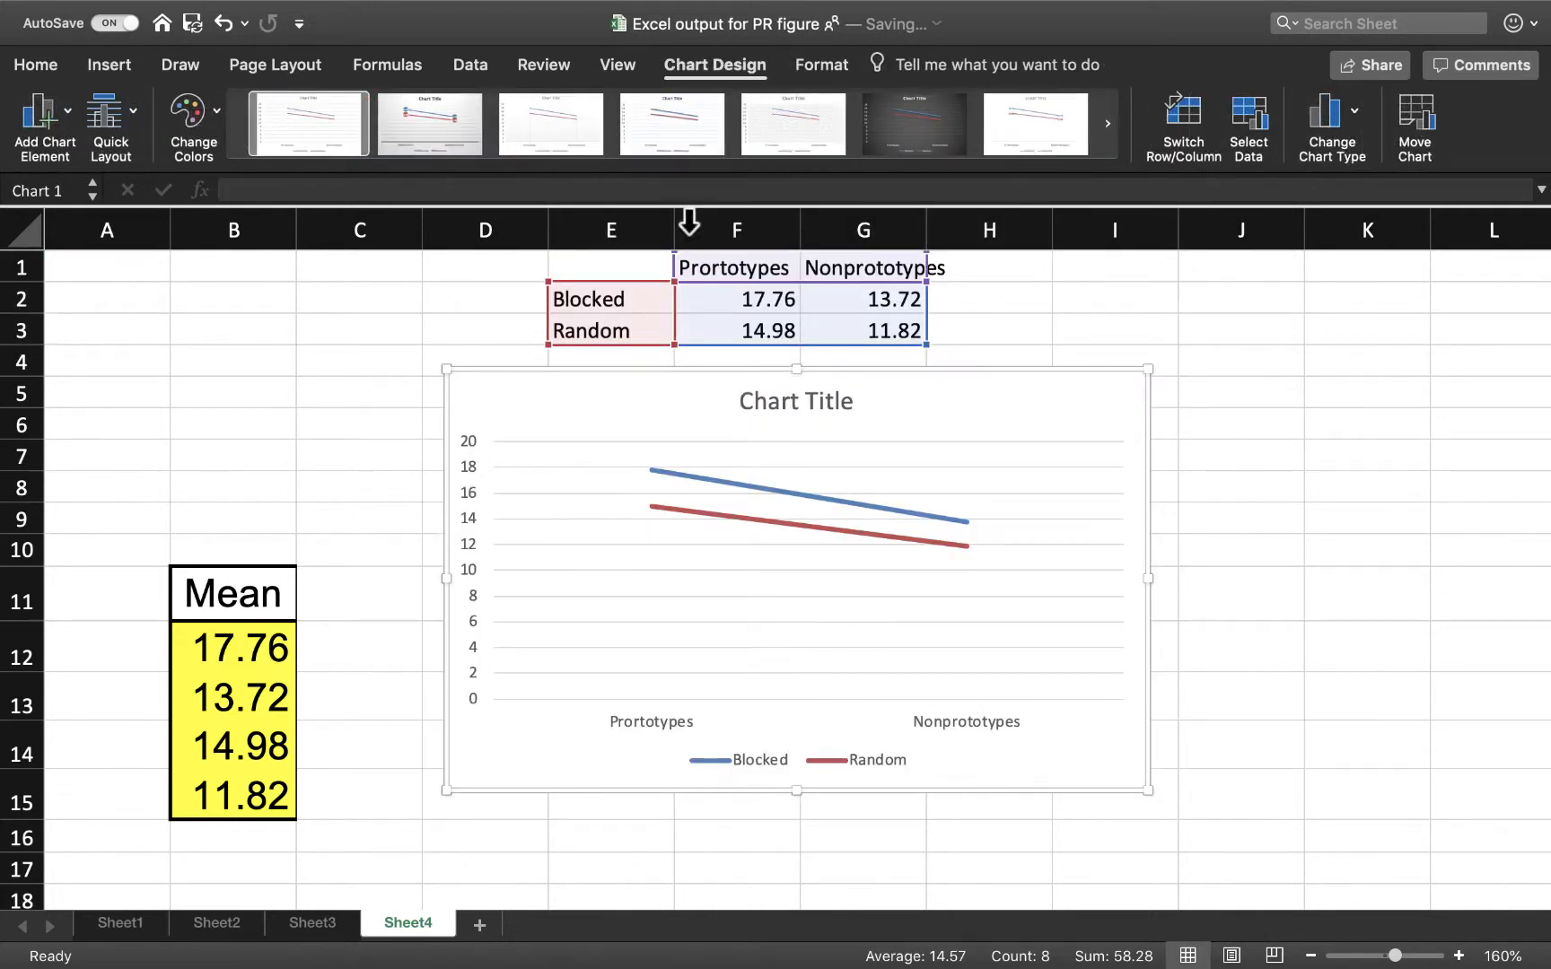
# Move the line chart slightly lower below the table and apply the quick layout with both axis titles, drop lines and a side legend.
pyautogui.moveTo(986, 410); pyautogui.dragTo(1015, 439)
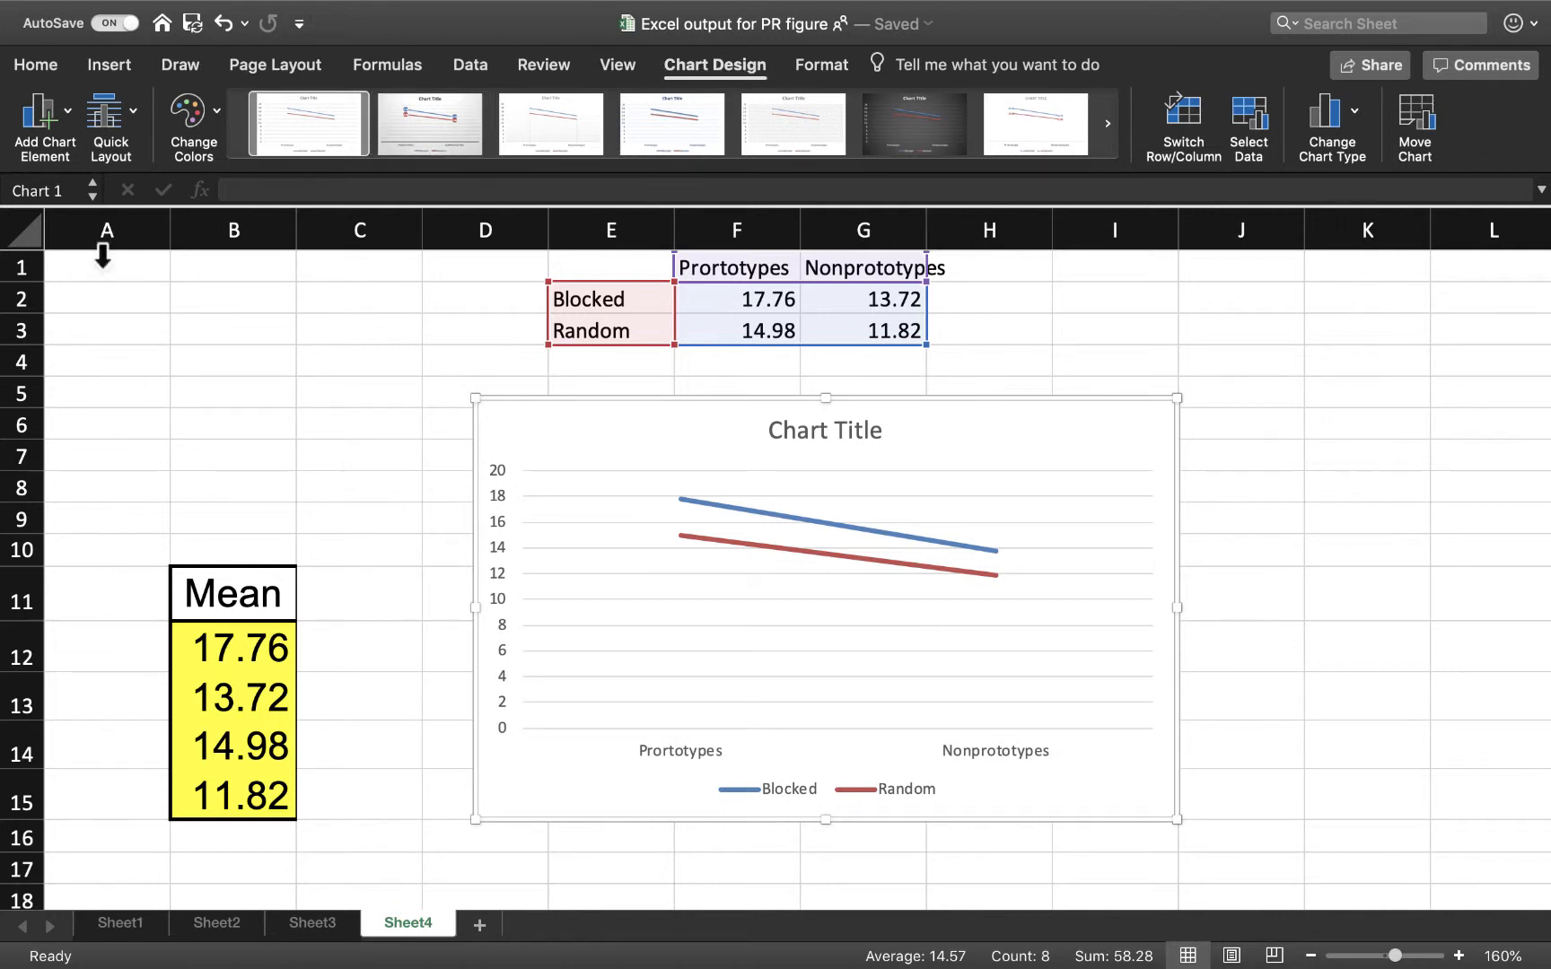
pyautogui.click(111, 117)
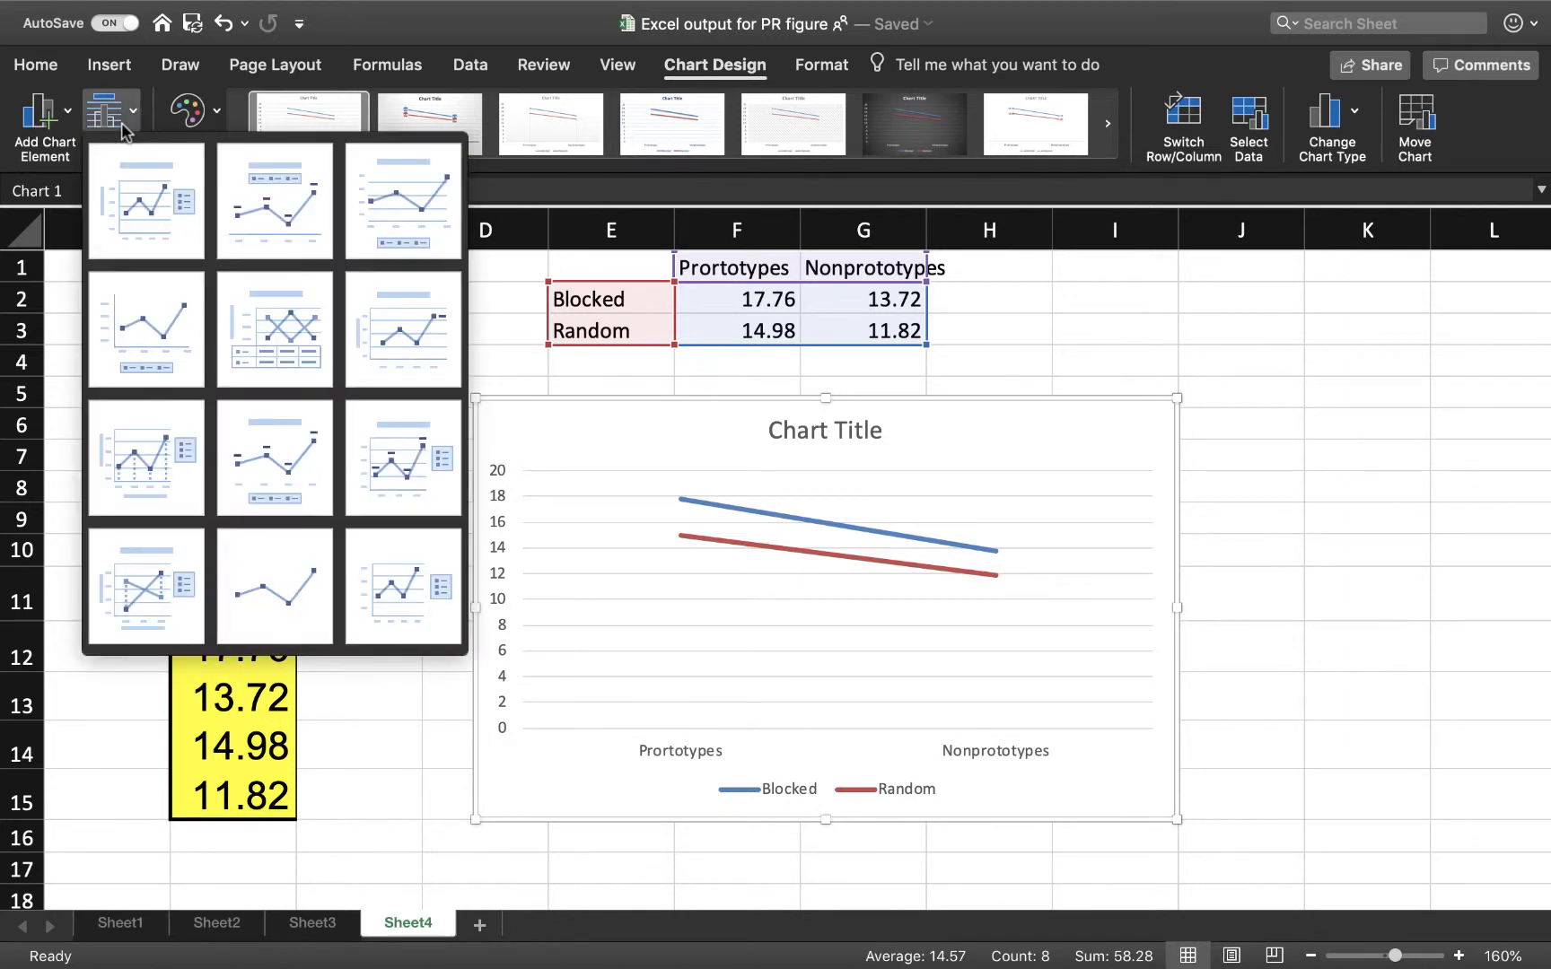
pyautogui.click(163, 471)
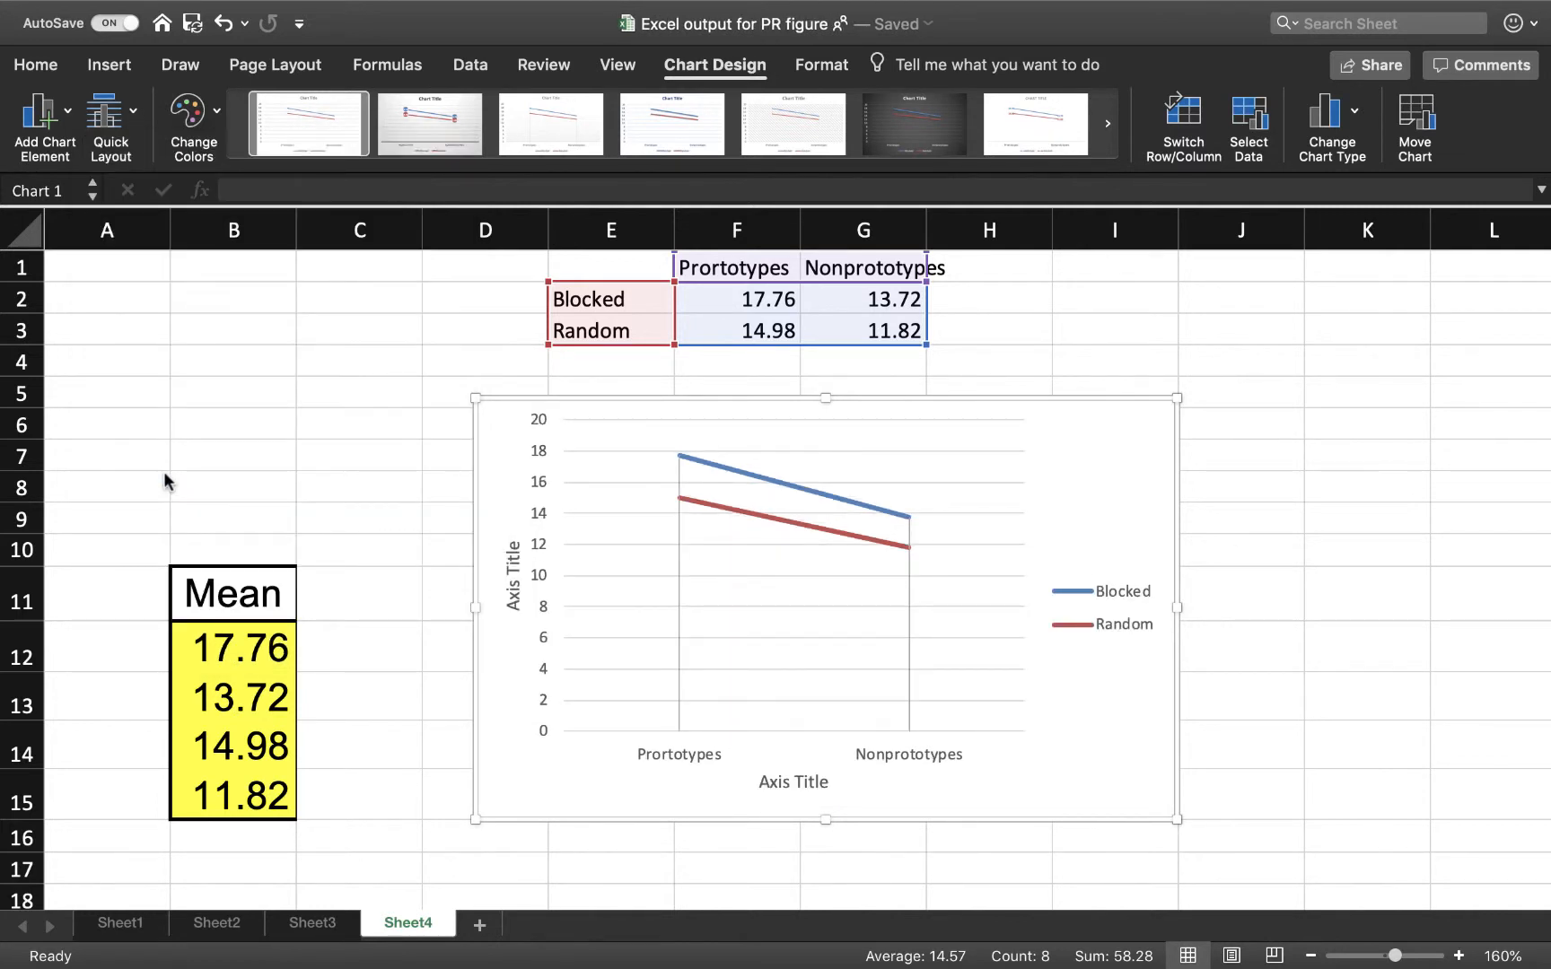
# Recolor the chart's lines with the grayscale monochromatic palette.
pyautogui.click(212, 112)
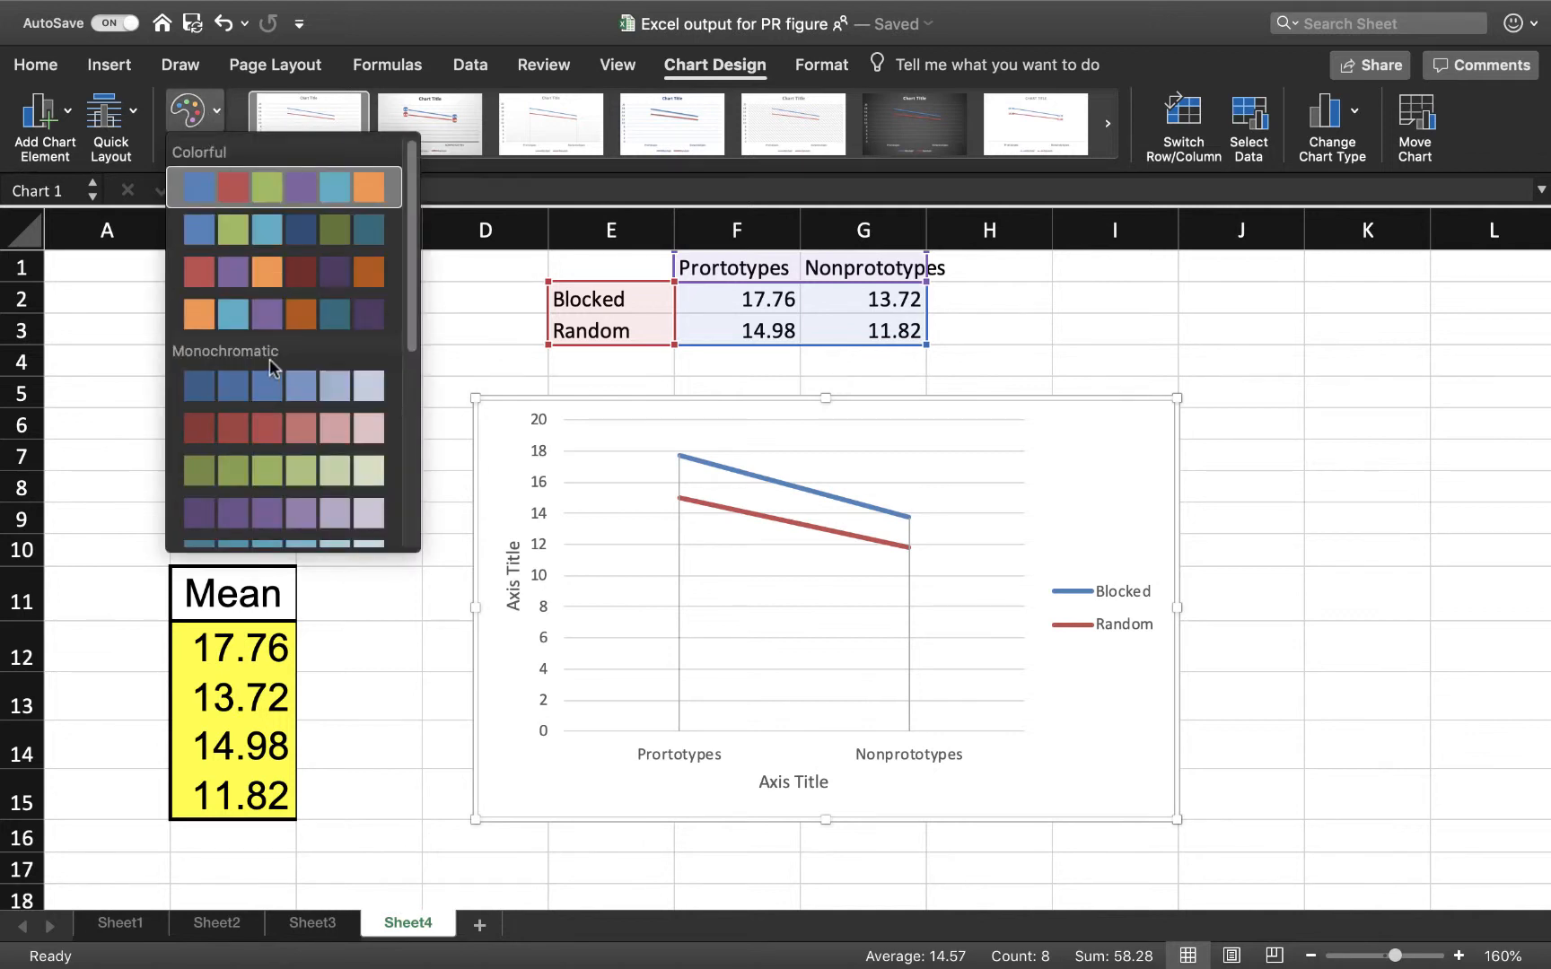
pyautogui.scroll(-2, 271, 359)
pyautogui.scroll(-4, 270, 357)
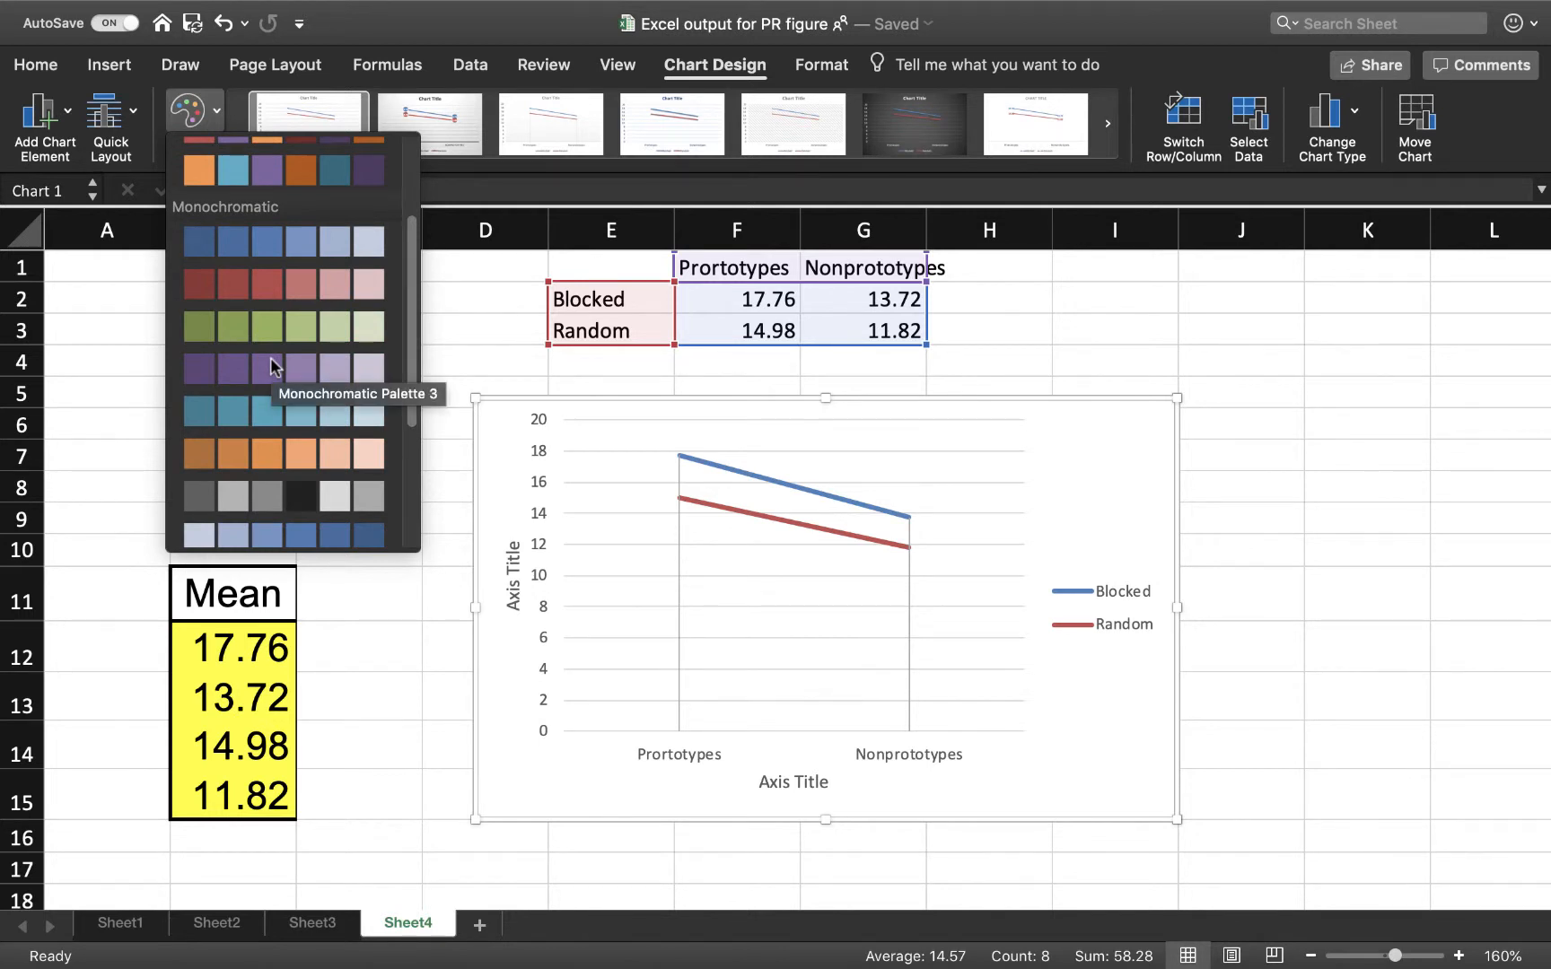
pyautogui.scroll(-2, 271, 358)
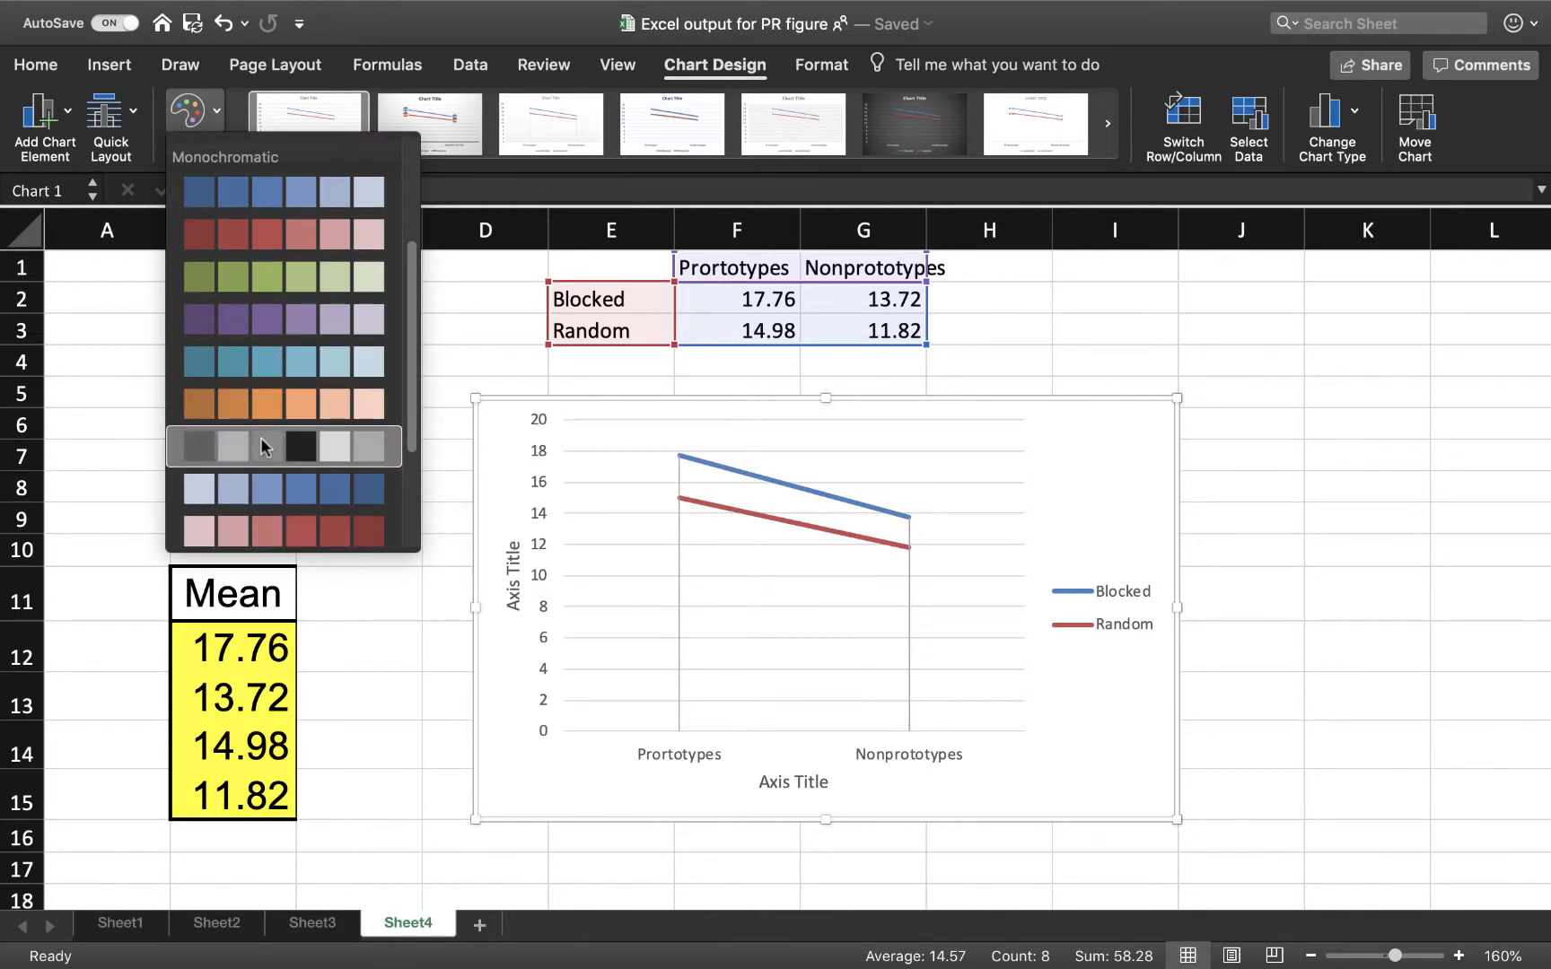
pyautogui.click(260, 446)
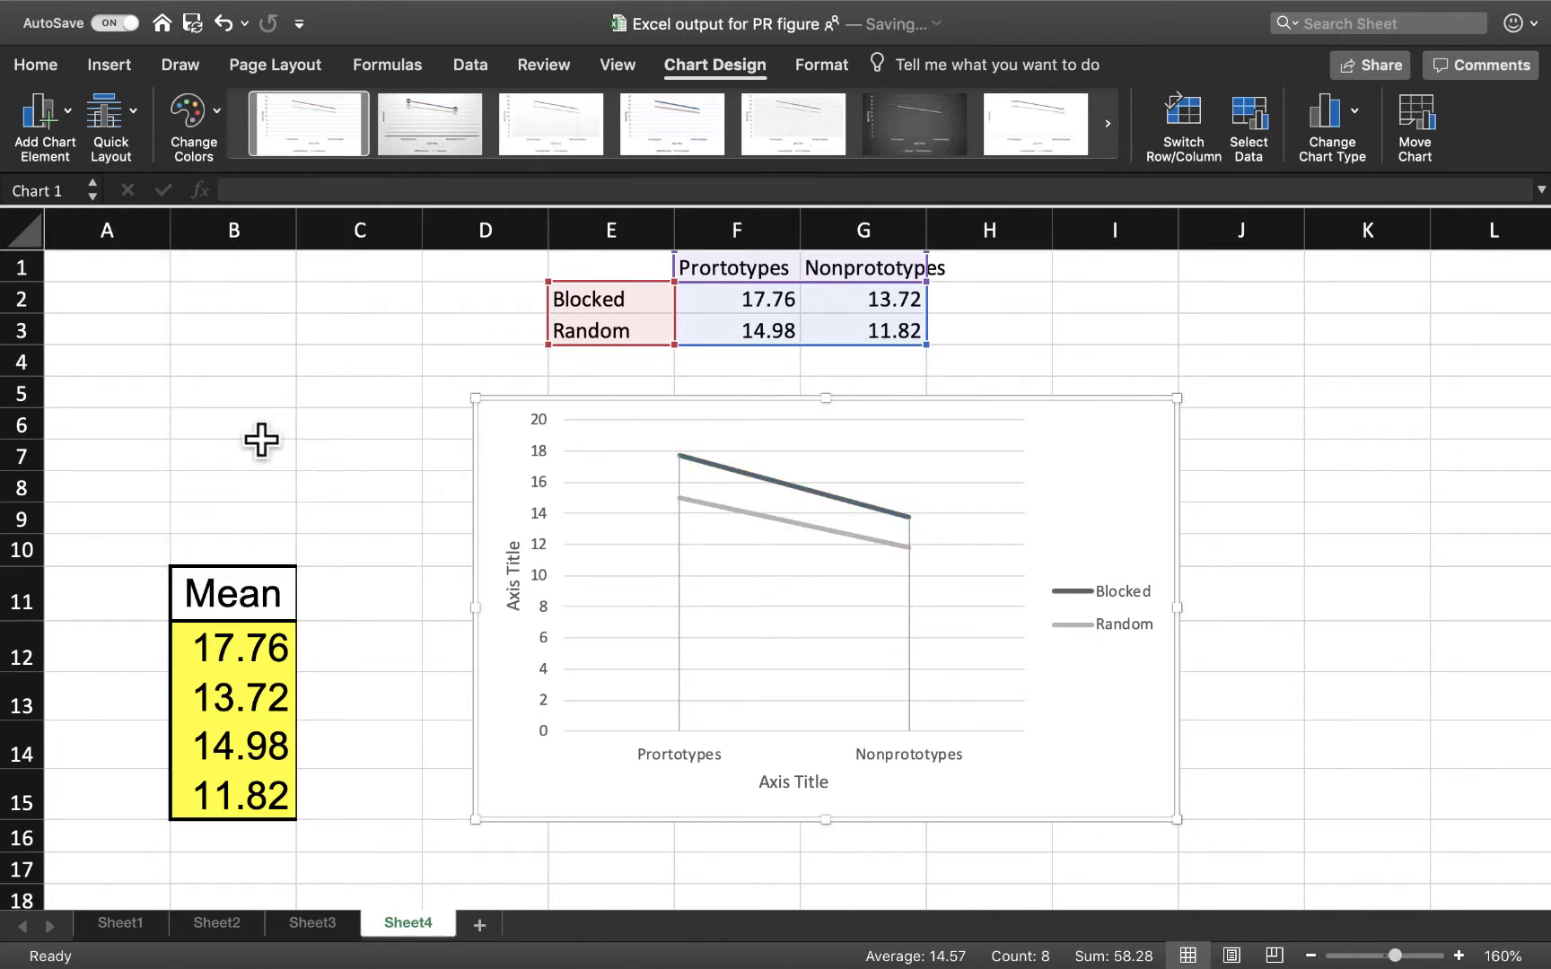
pyautogui.scroll(2, 771, 678)
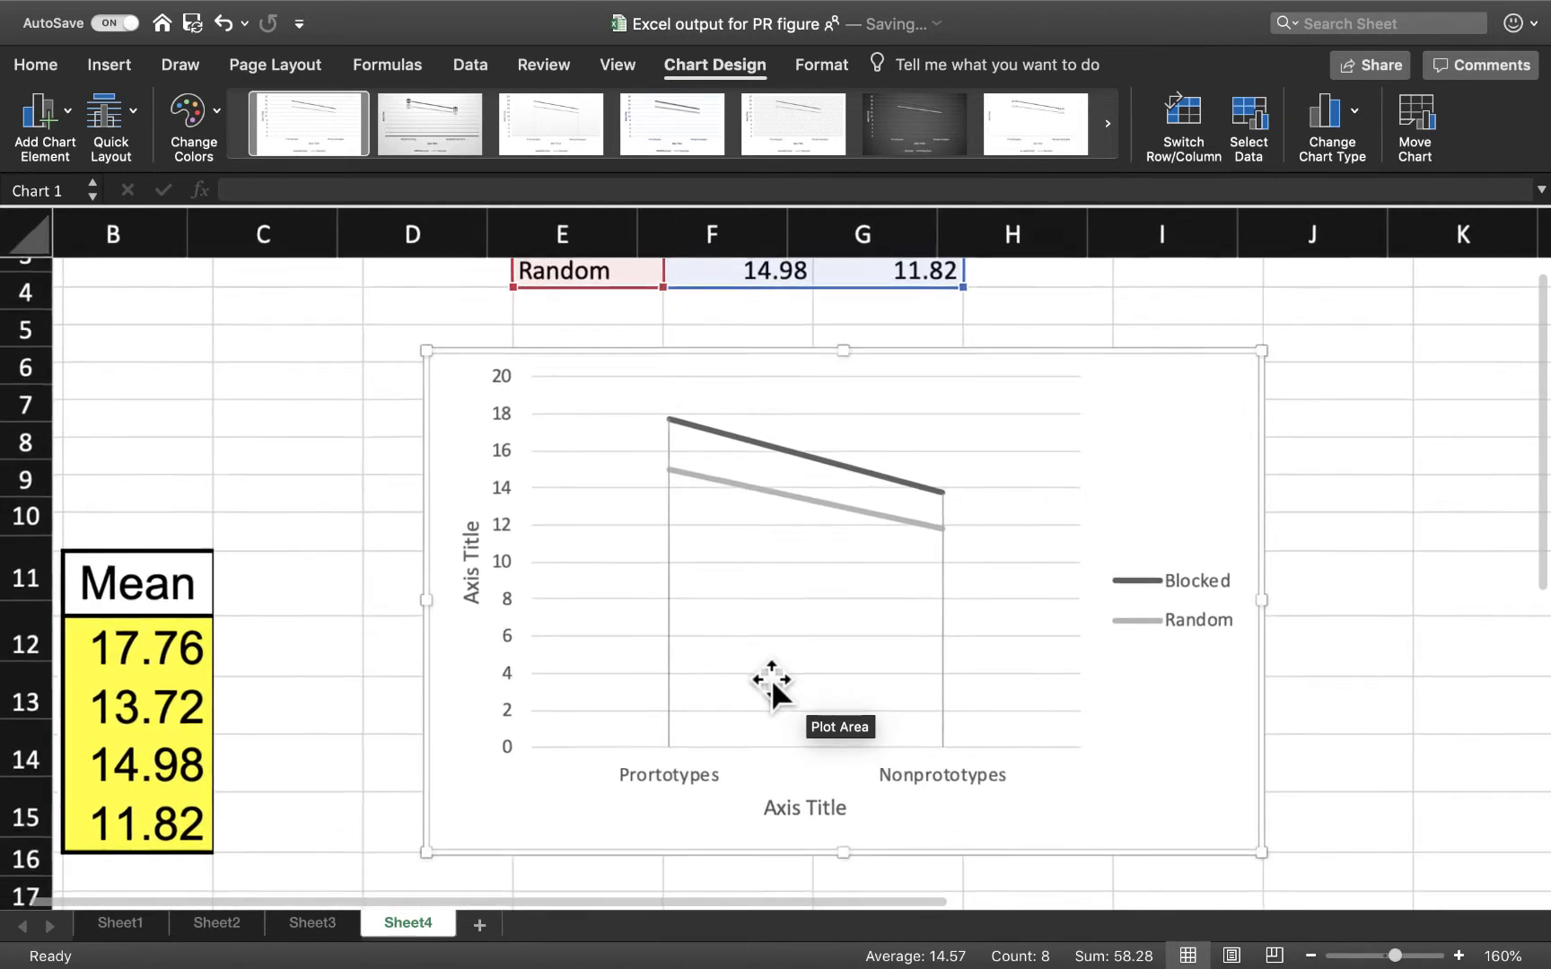
pyautogui.scroll(-2, 771, 679)
pyautogui.scroll(2, 771, 679)
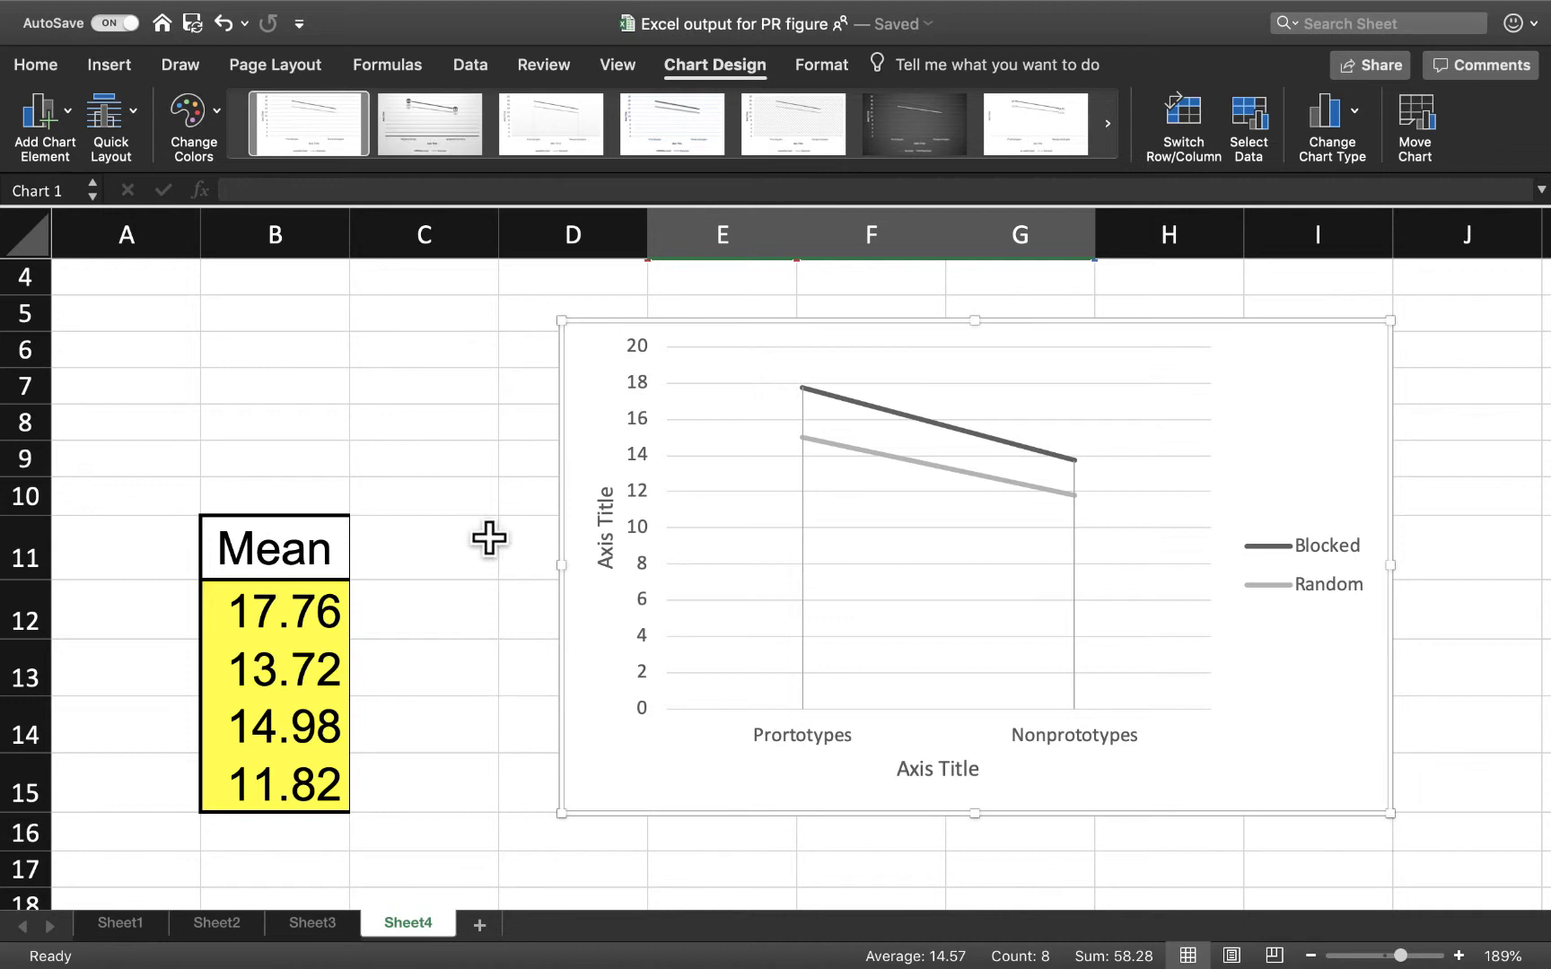
# Try removing the outline around the chart by setting the chart area's border to No line.
pyautogui.click(401, 434)
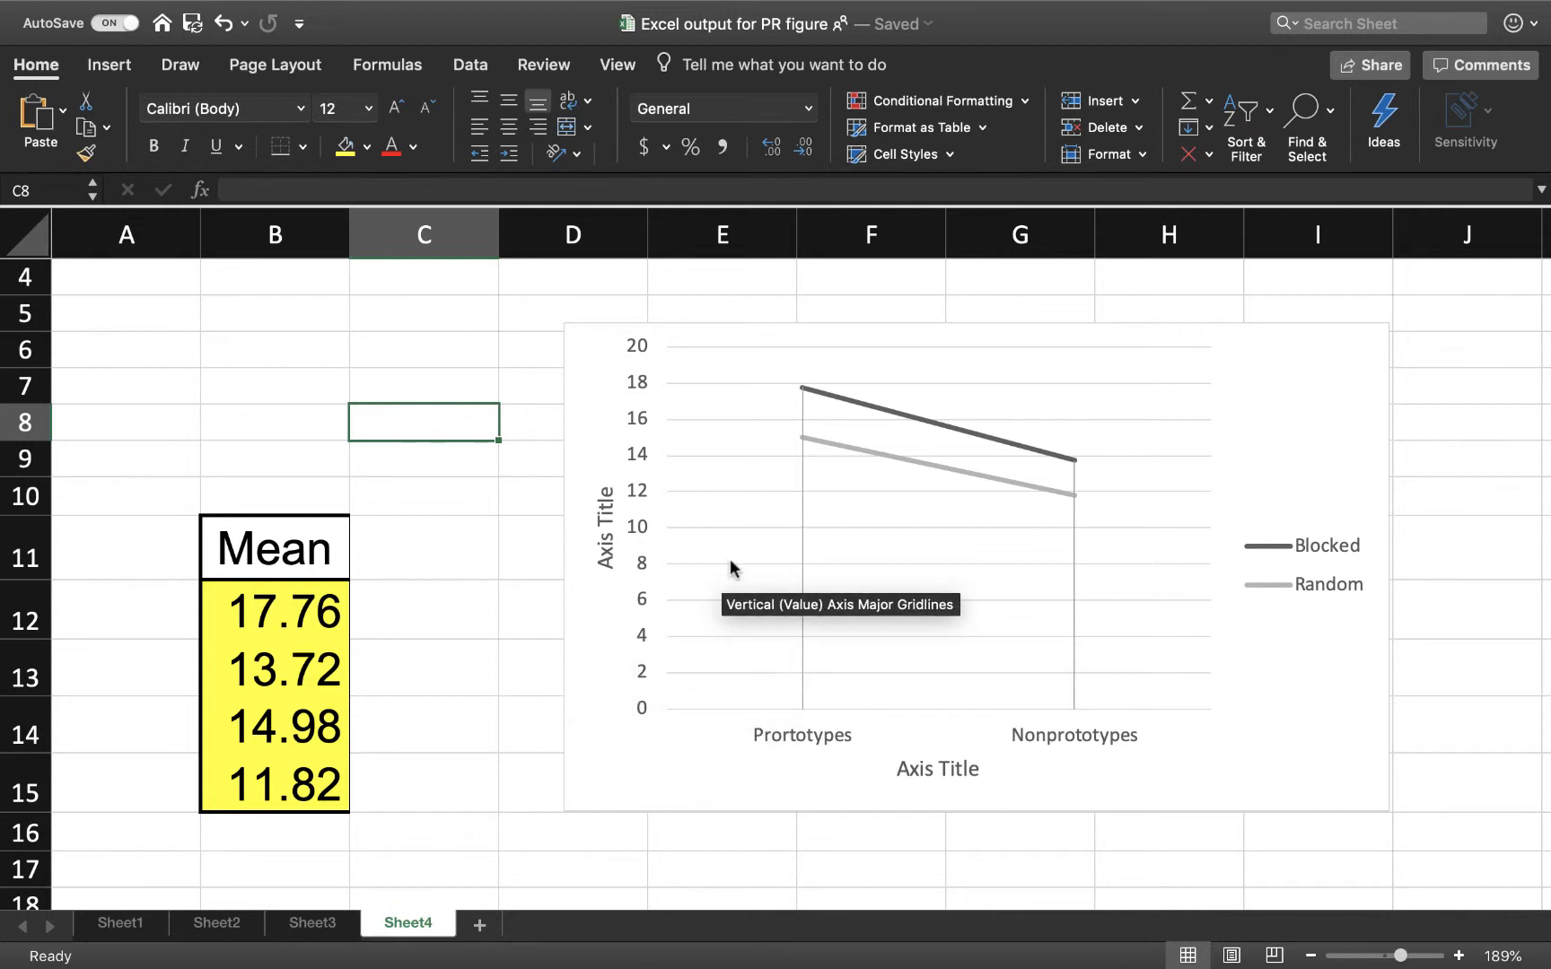
pyautogui.doubleClick(584, 777)
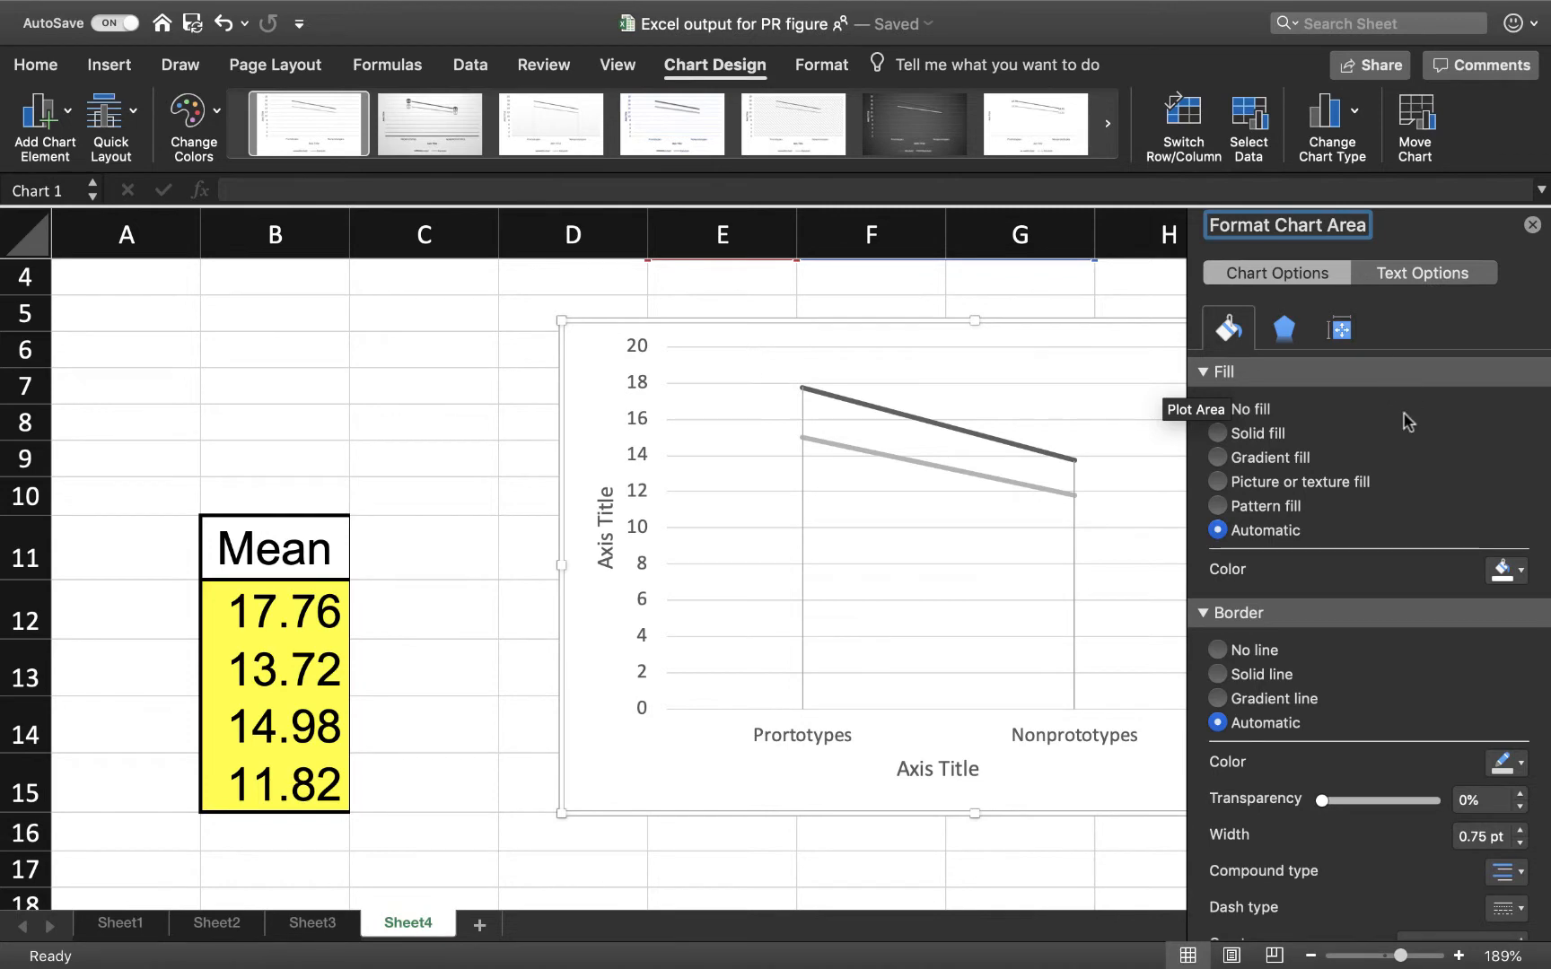
pyautogui.hscroll(5, 710, 408)
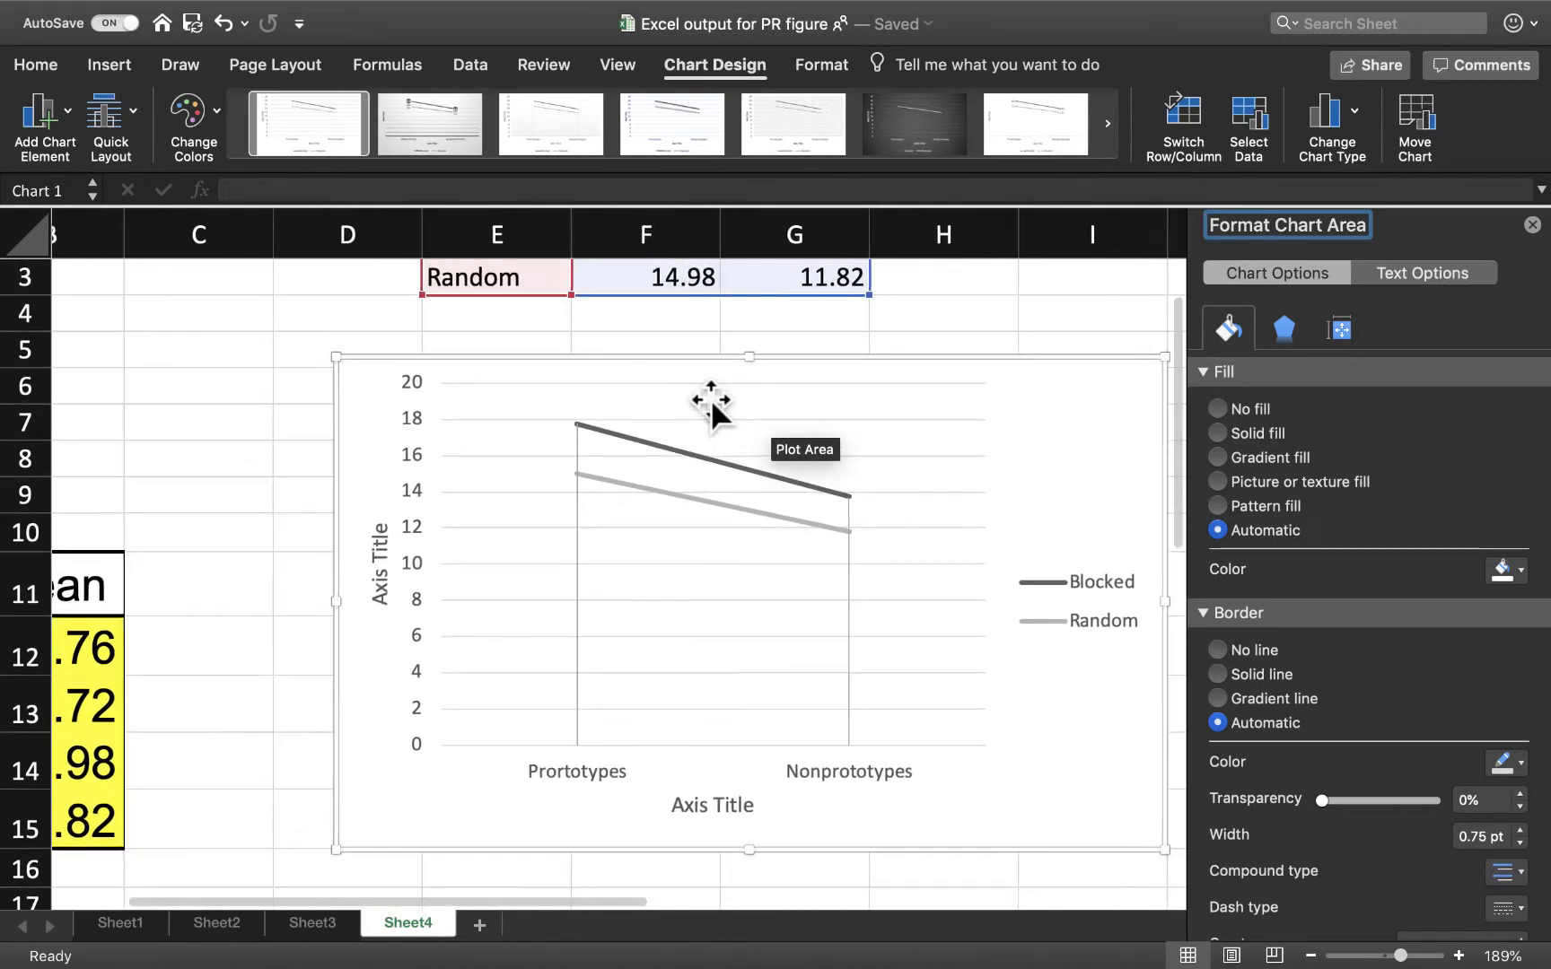
pyautogui.hscroll(3, 710, 409)
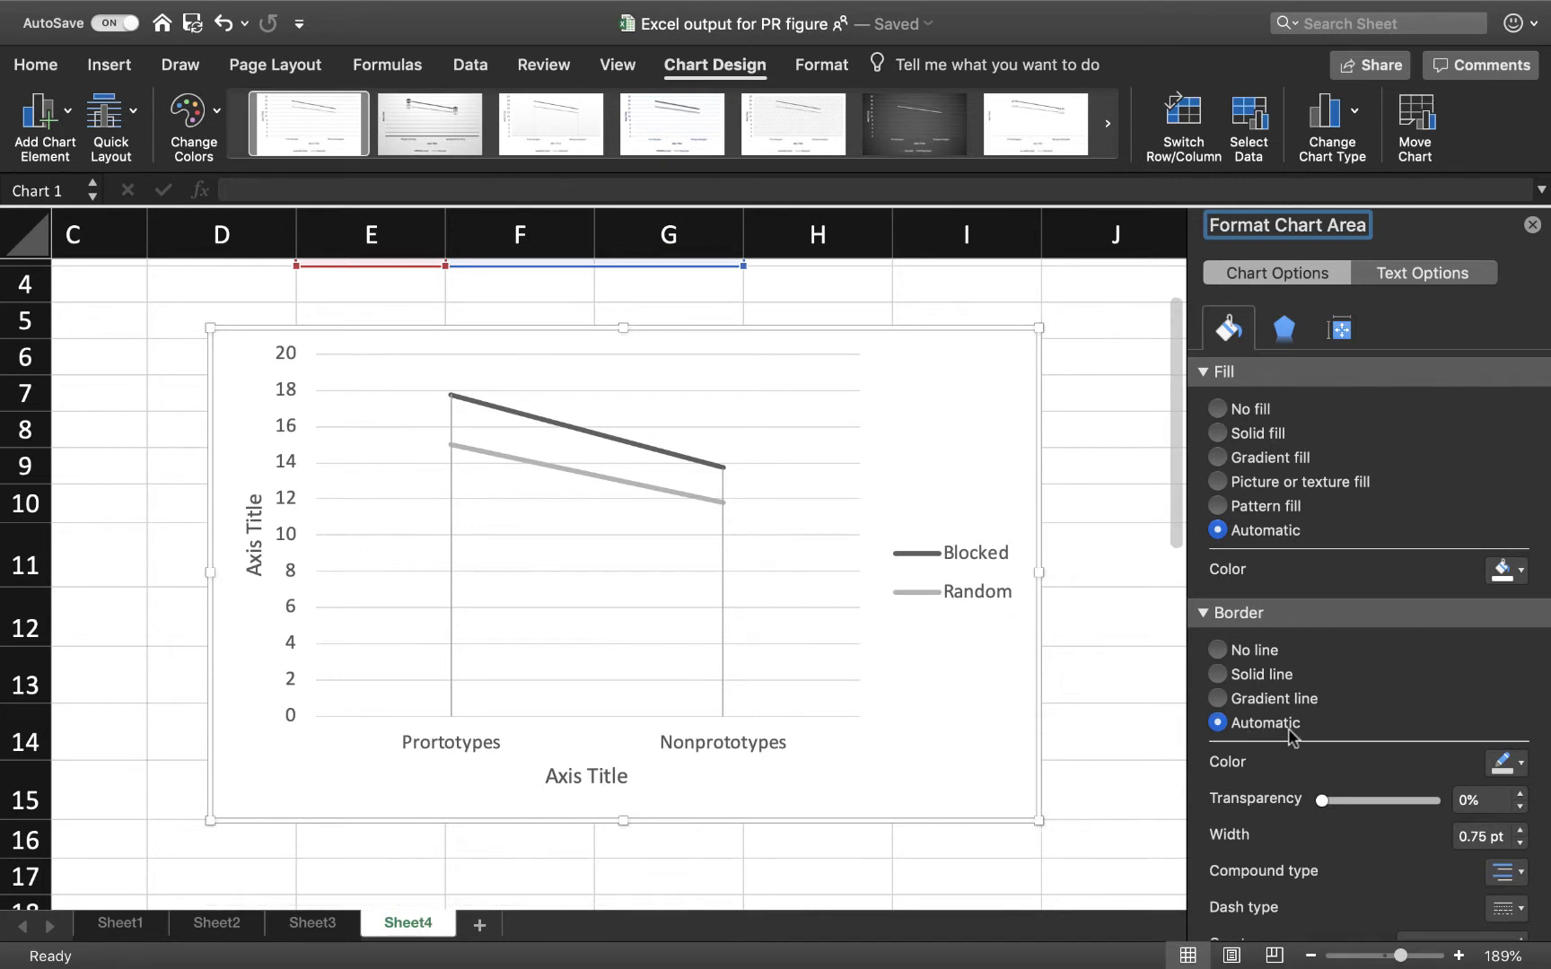
pyautogui.click(1251, 652)
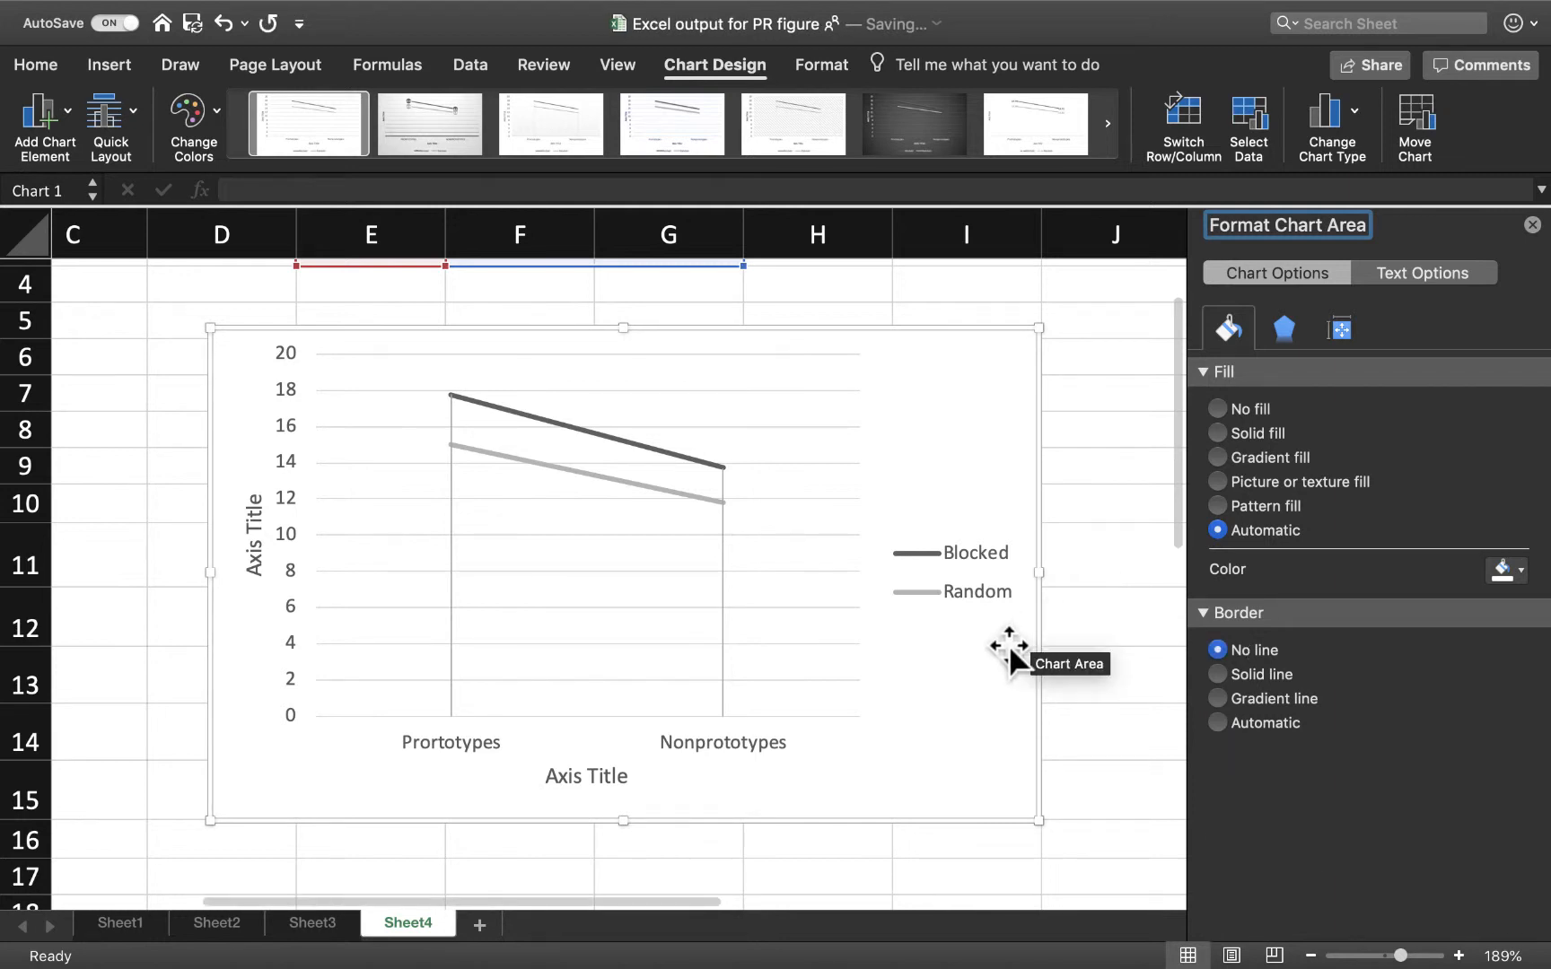
pyautogui.click(1107, 623)
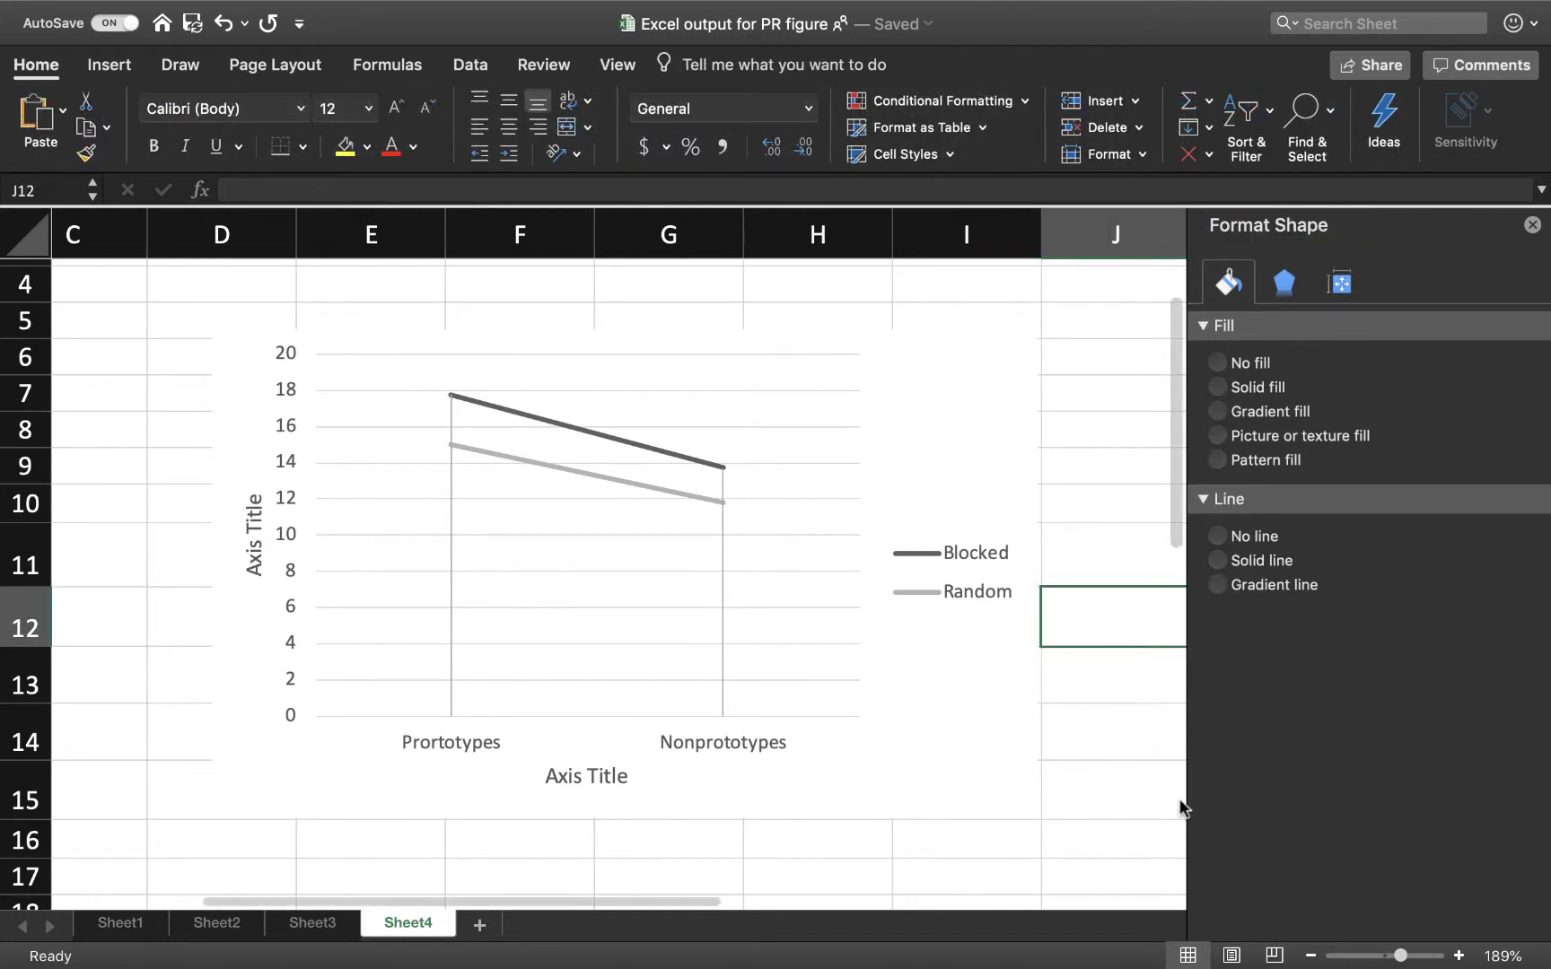
pyautogui.scroll(-5, 1128, 779)
pyautogui.scroll(10, 955, 786)
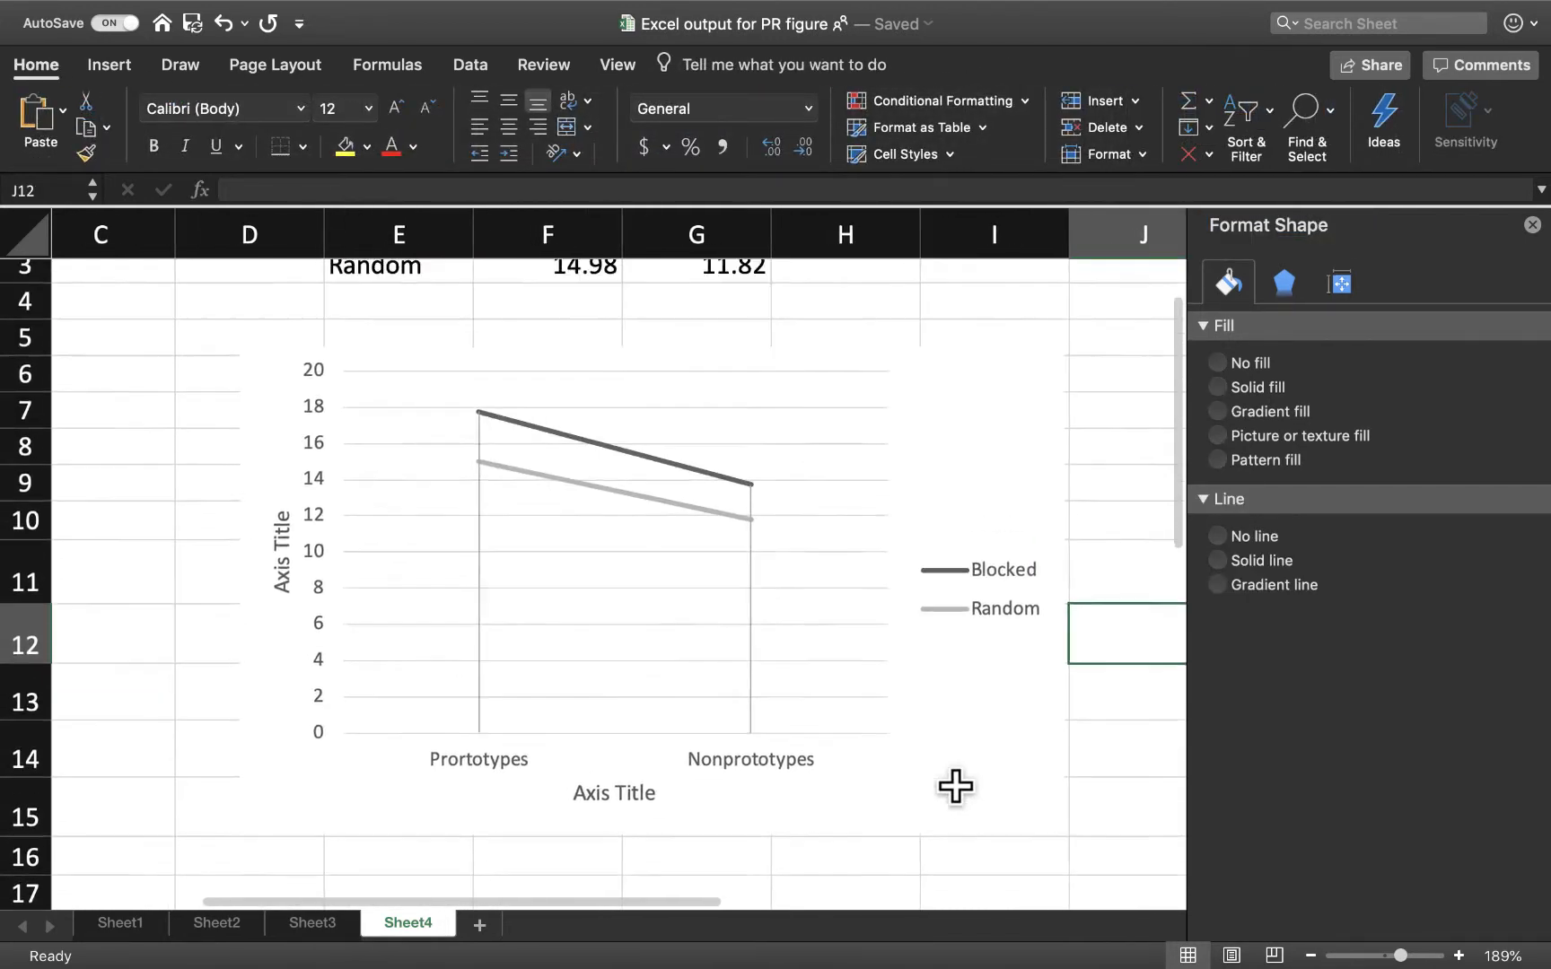
pyautogui.click(1096, 812)
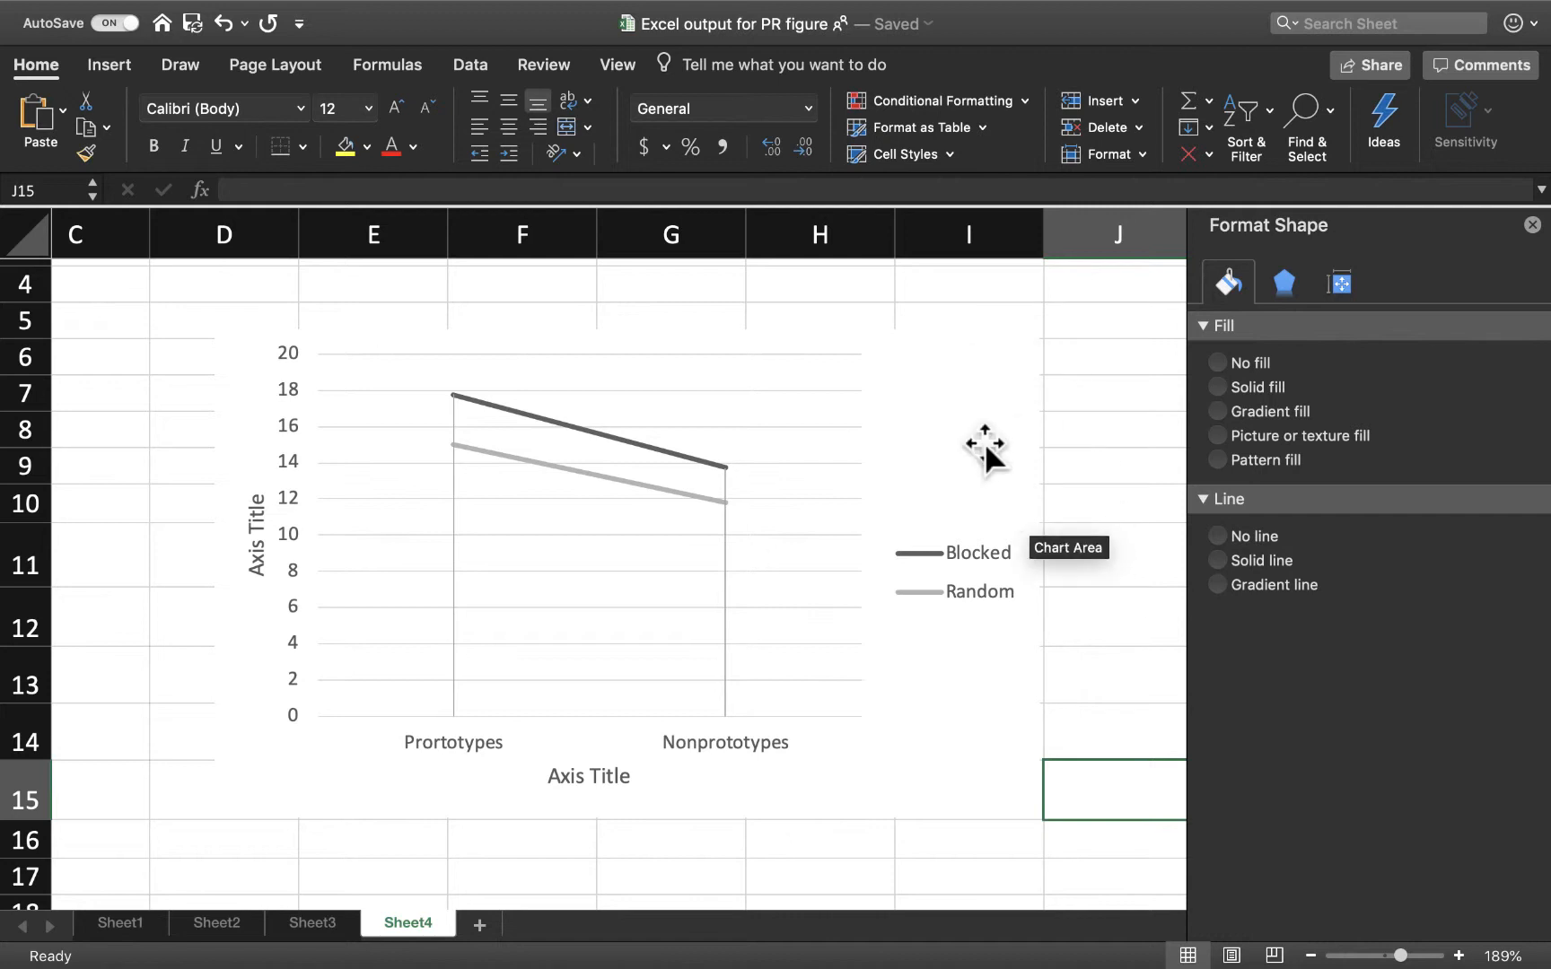
# Undo the chart border removal and close the chart area formatting options.
pyautogui.click(972, 663)
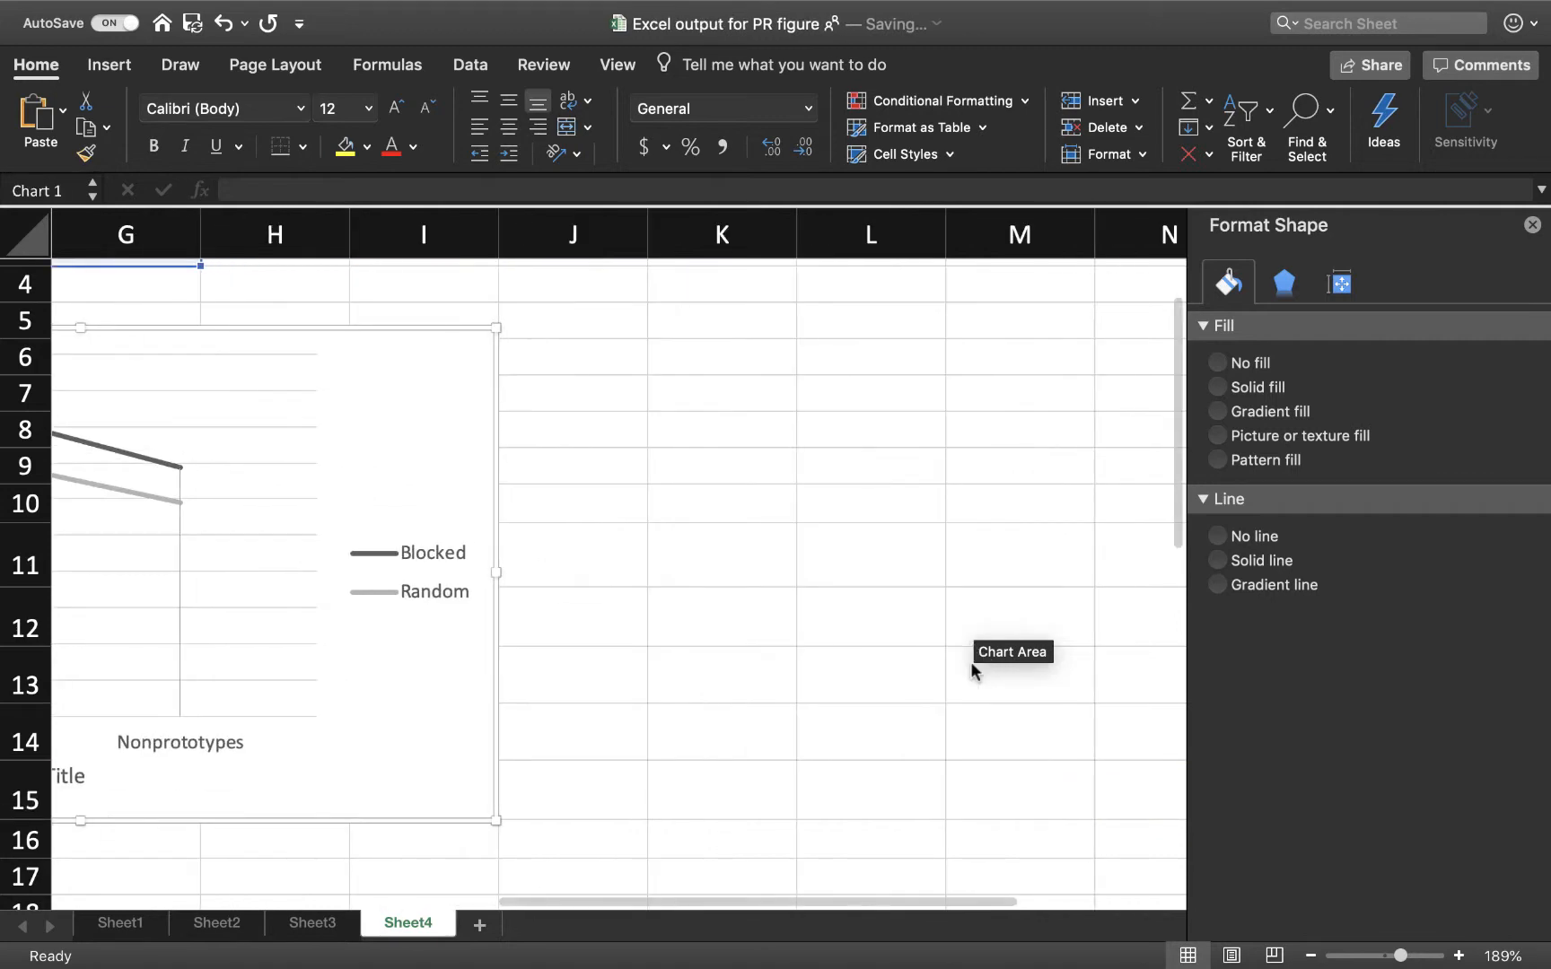
pyautogui.hscroll(-5, 760, 671)
pyautogui.scroll(1, 760, 672)
pyautogui.hscroll(3, 760, 671)
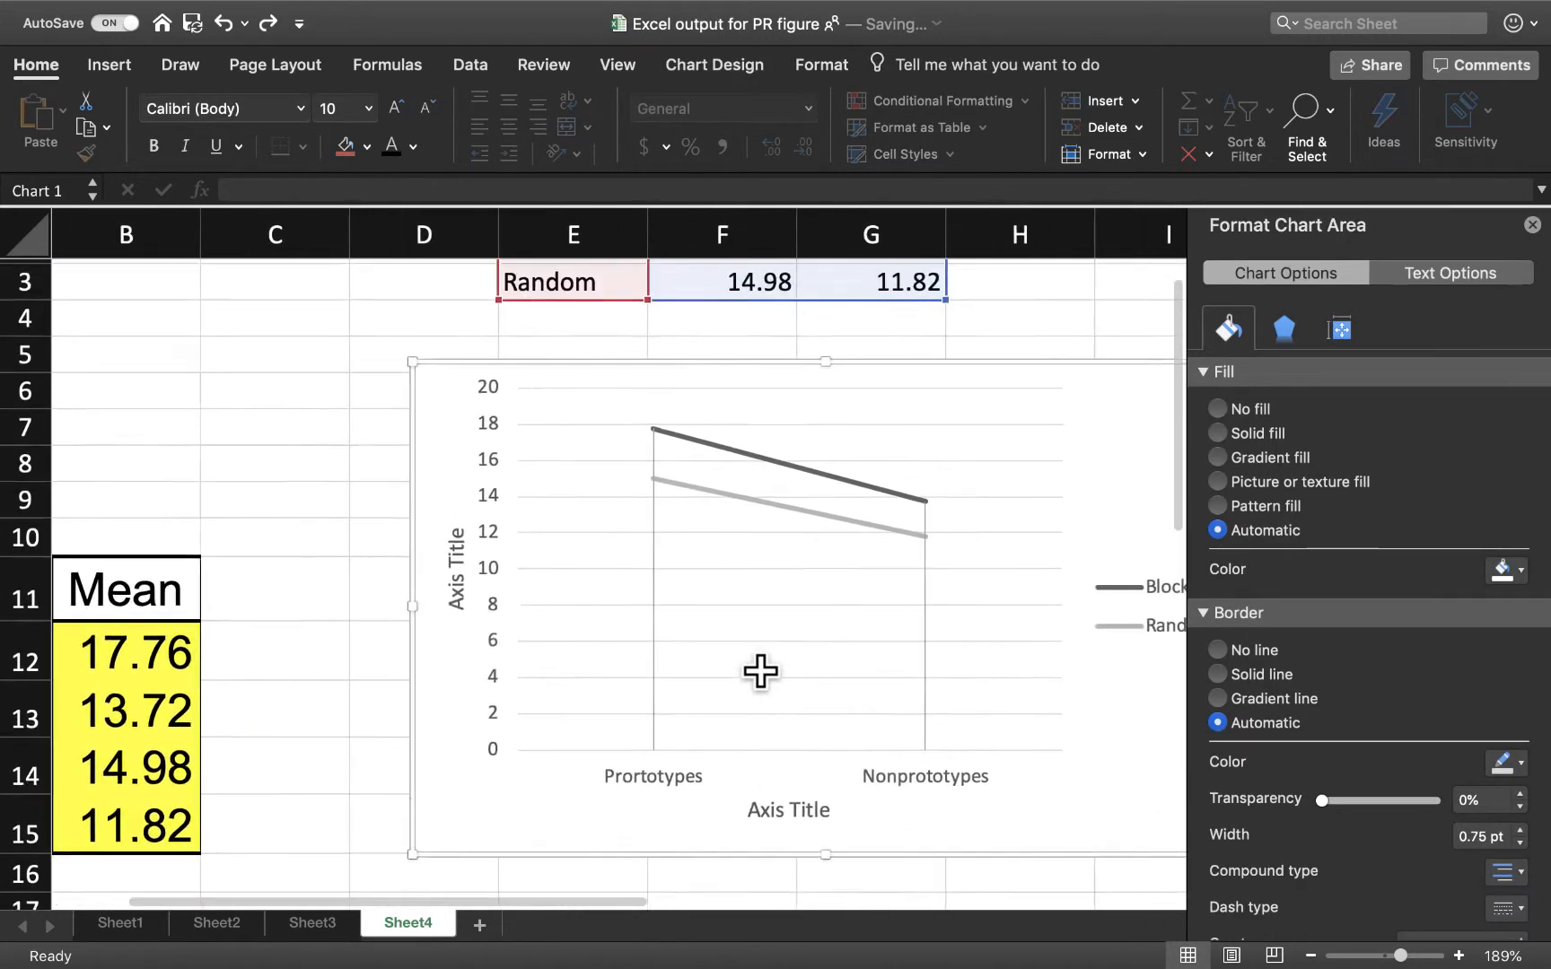
pyautogui.scroll(-1, 760, 672)
pyautogui.scroll(-3, 760, 672)
pyautogui.click(1022, 723)
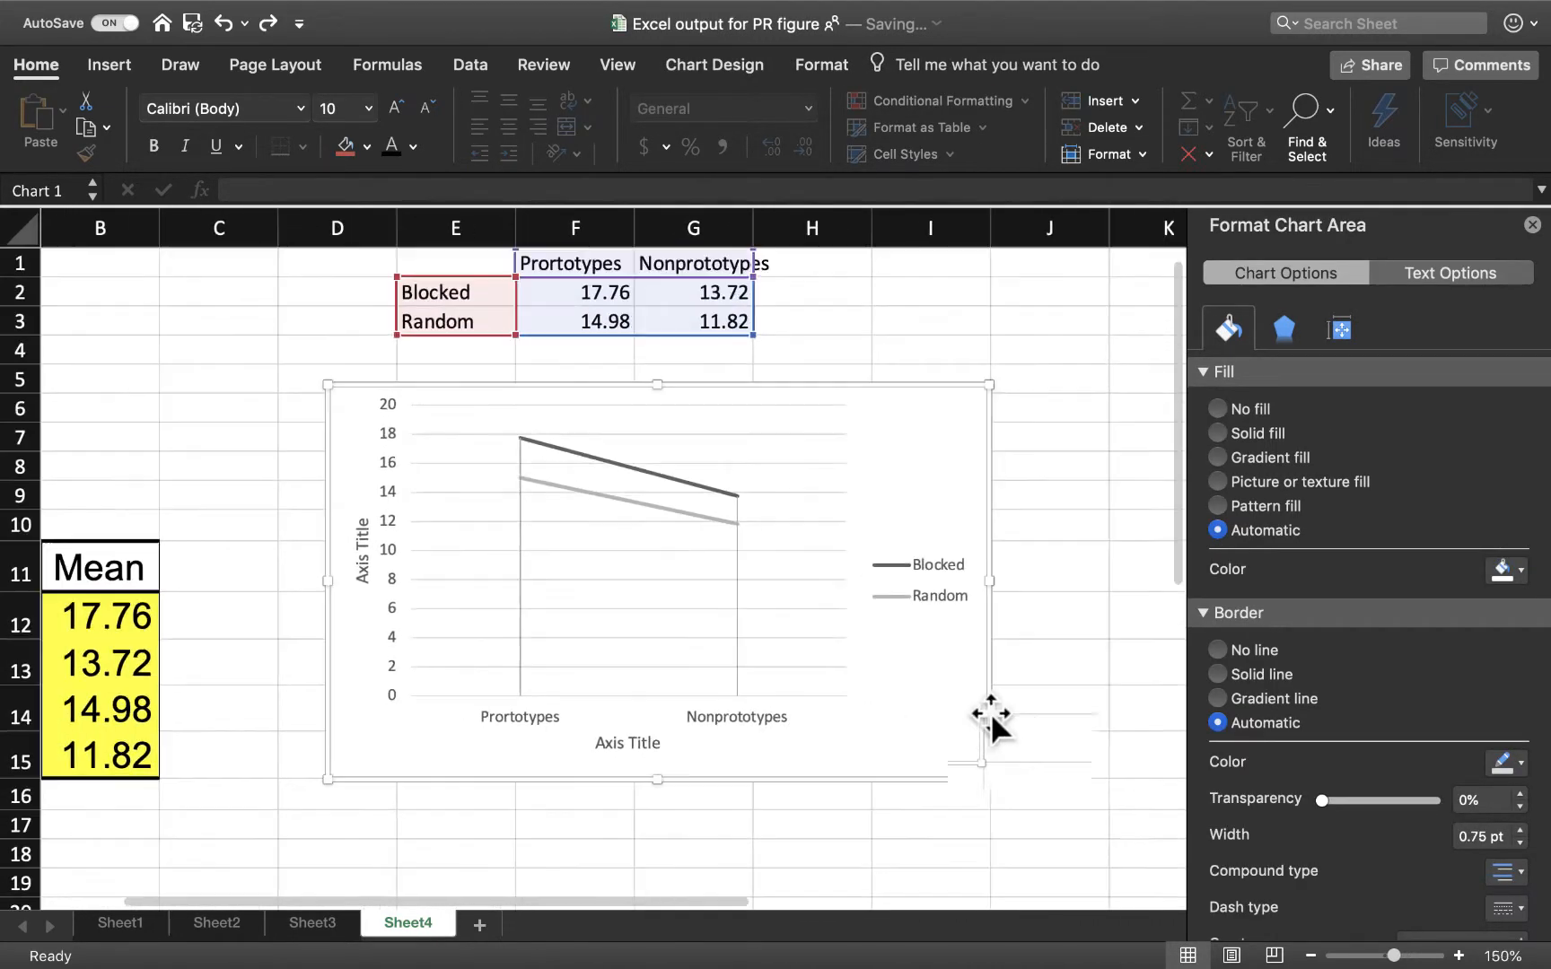
pyautogui.click(948, 699)
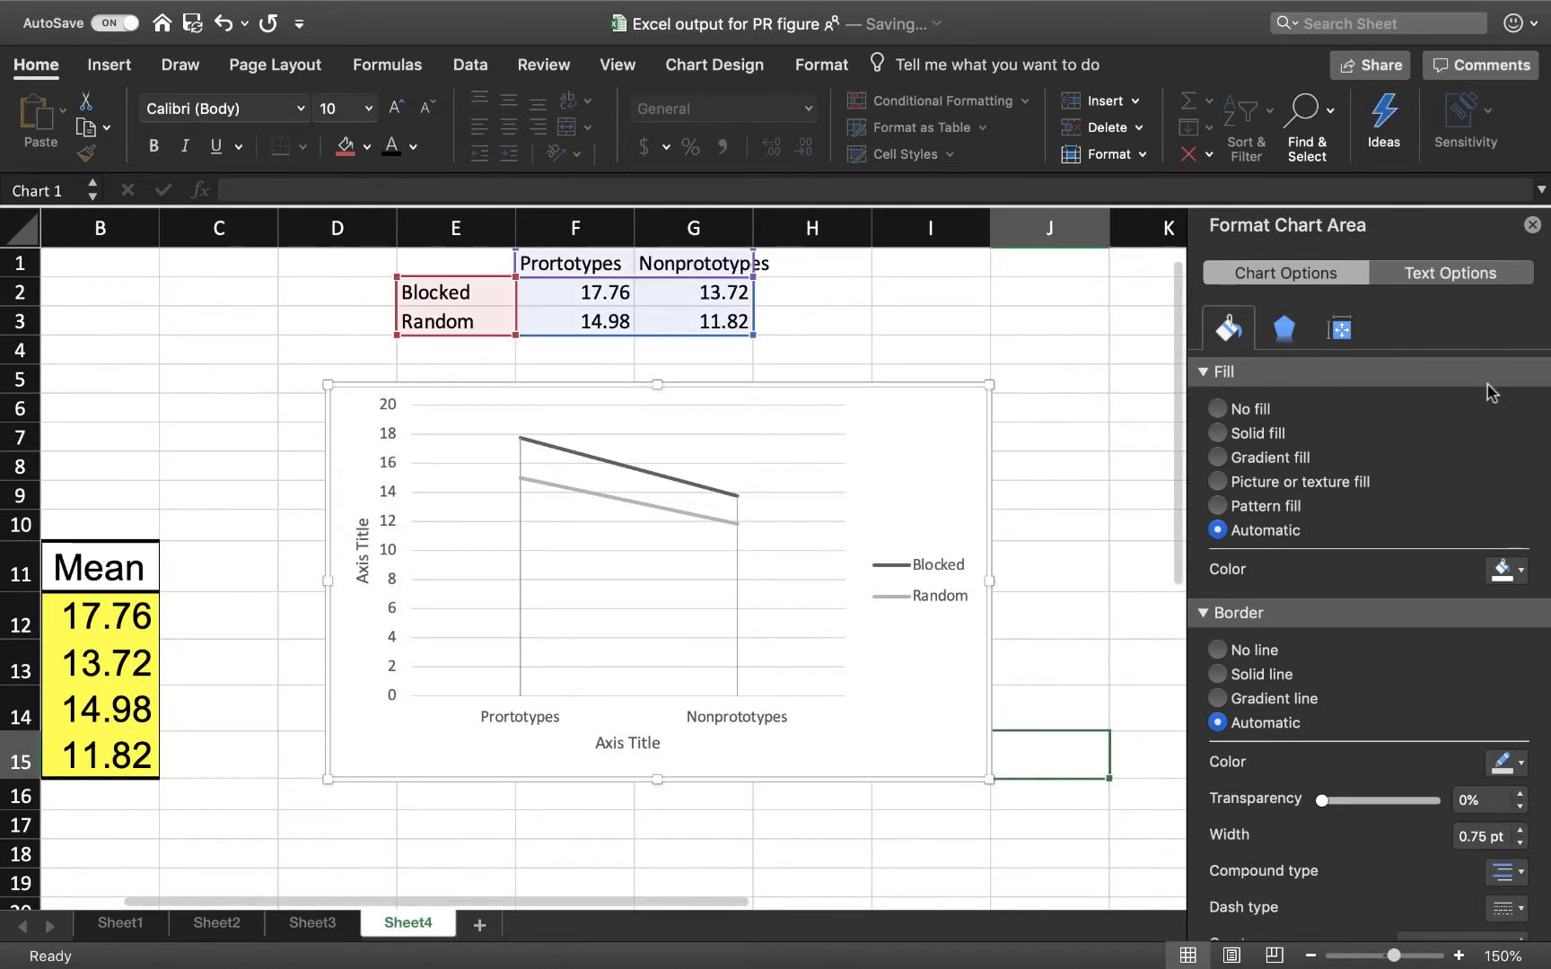
pyautogui.click(1530, 226)
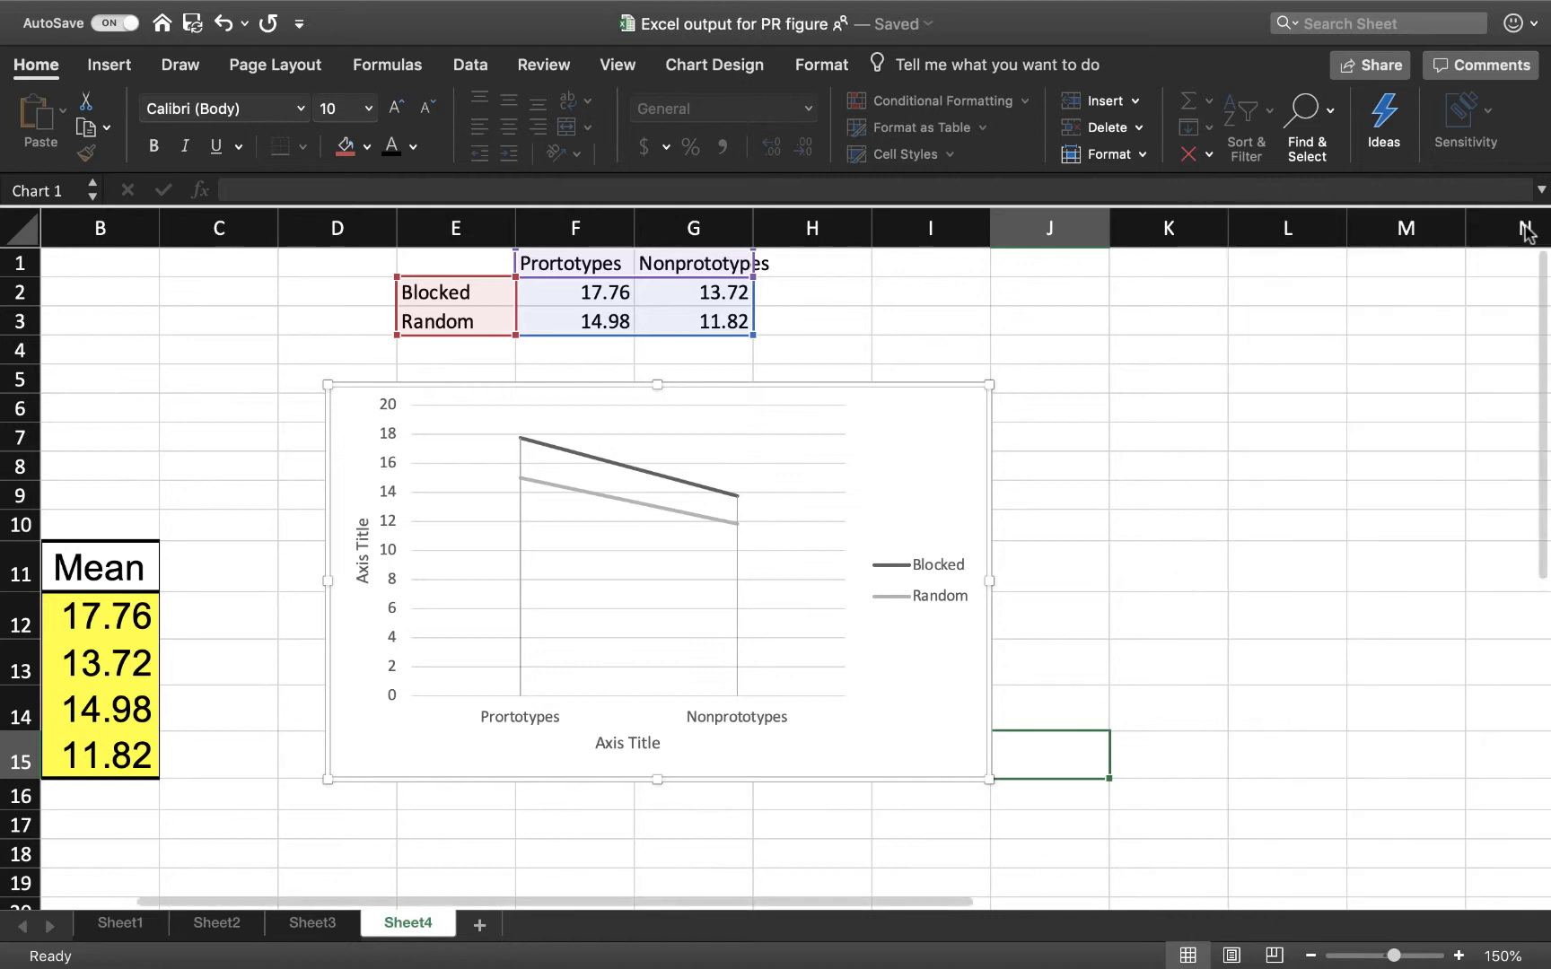
# Set the chart area's border to No line.
pyautogui.click(917, 435)
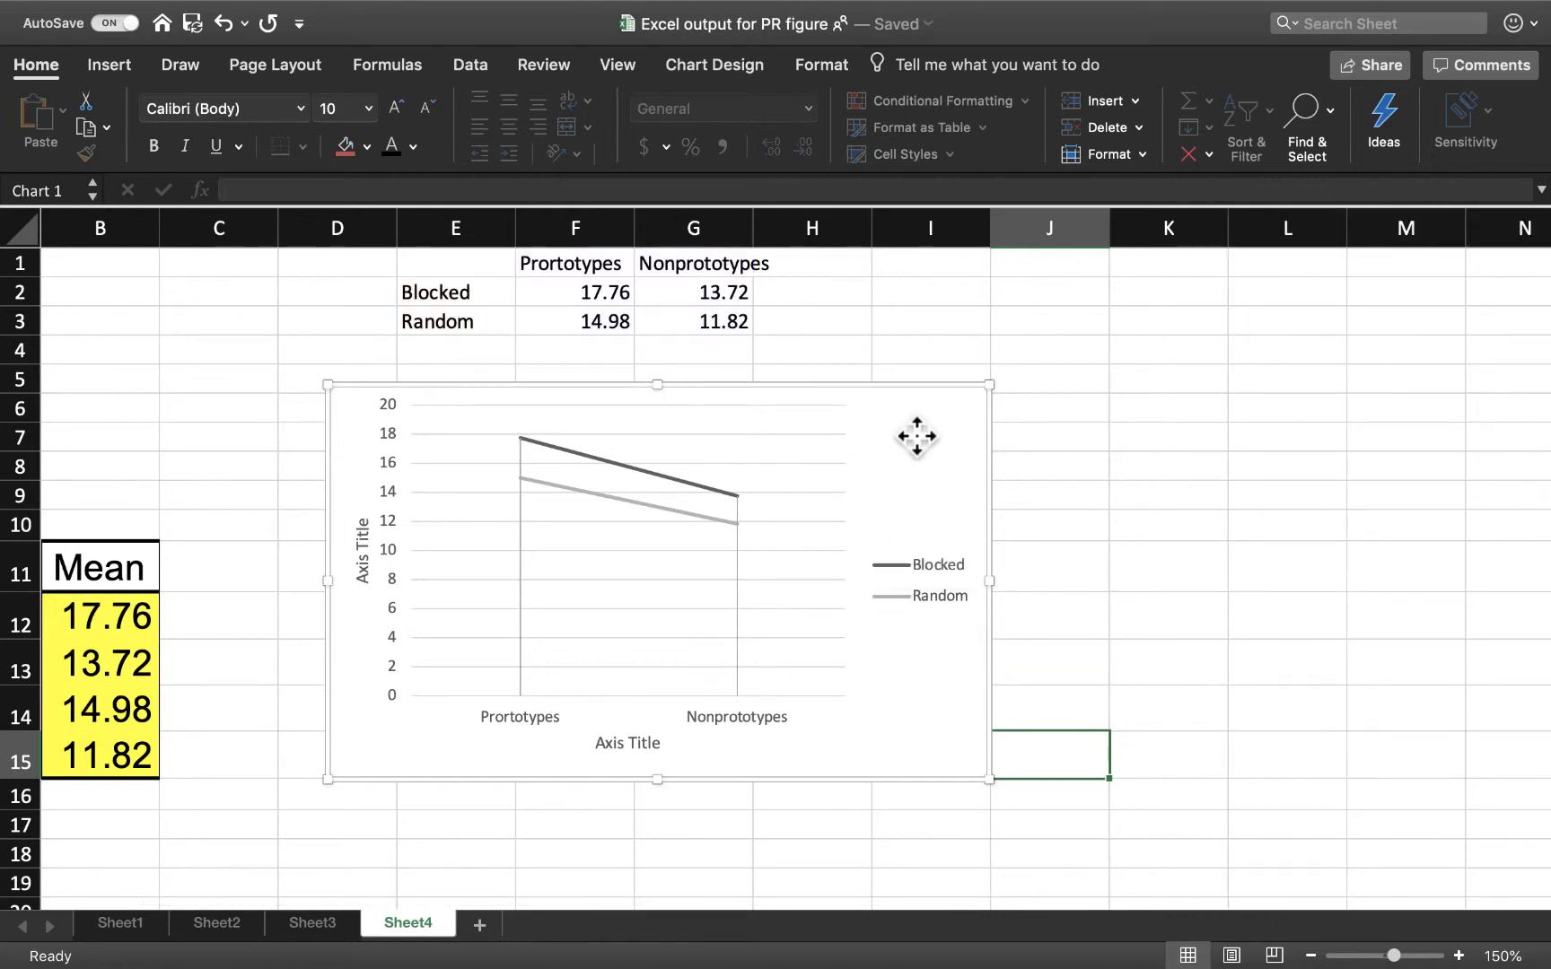
pyautogui.doubleClick(916, 436)
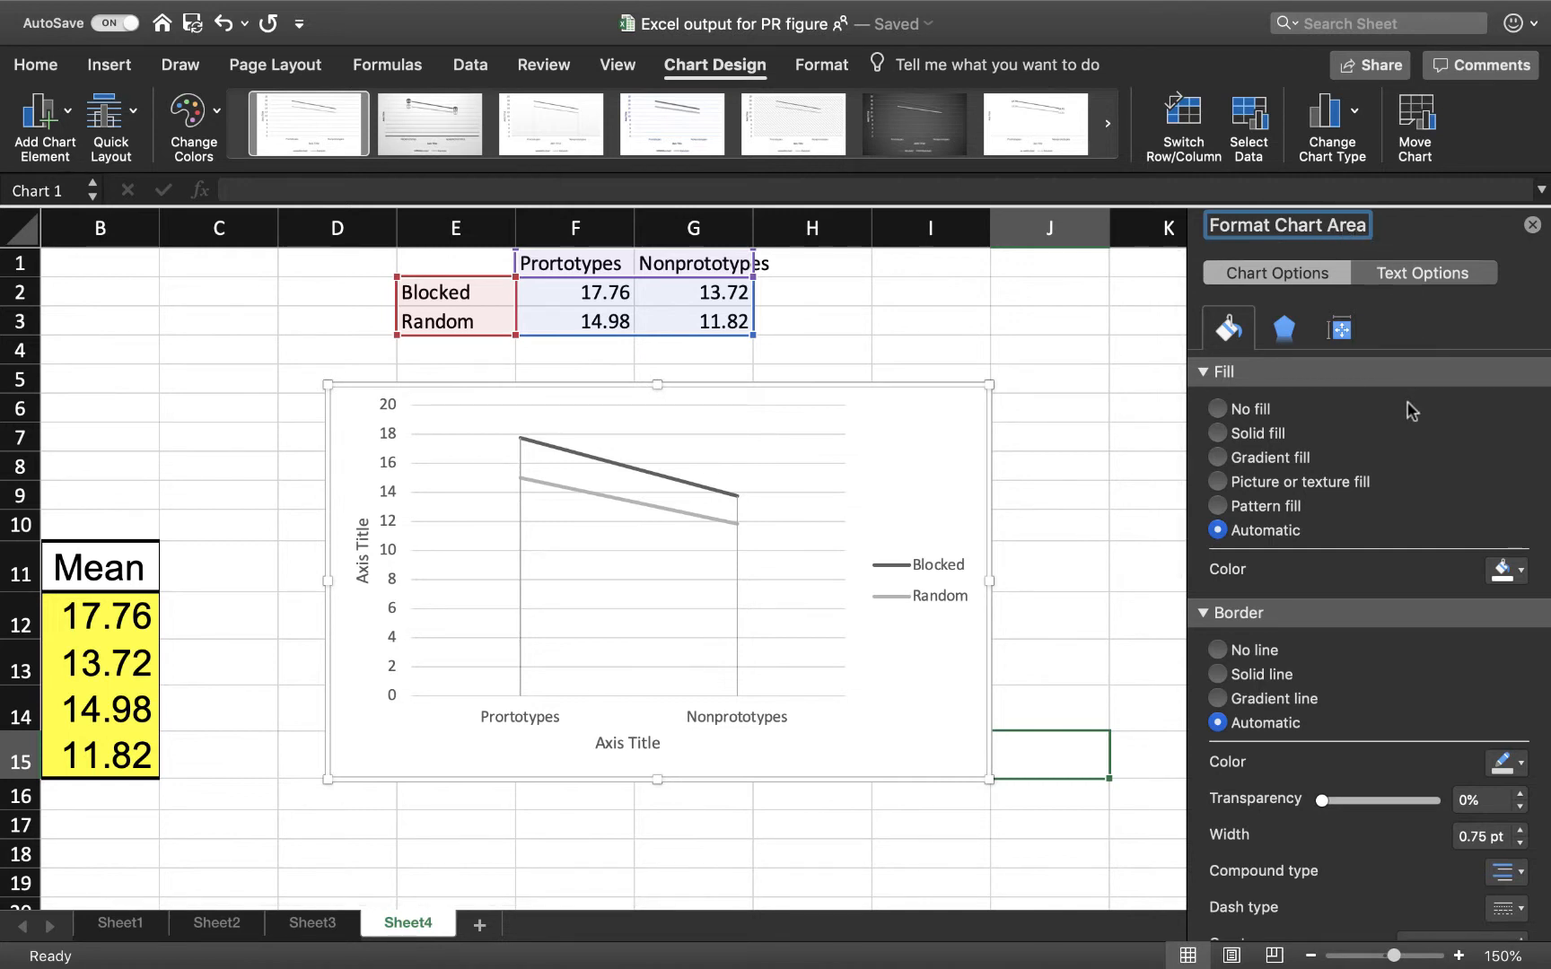
pyautogui.click(1252, 652)
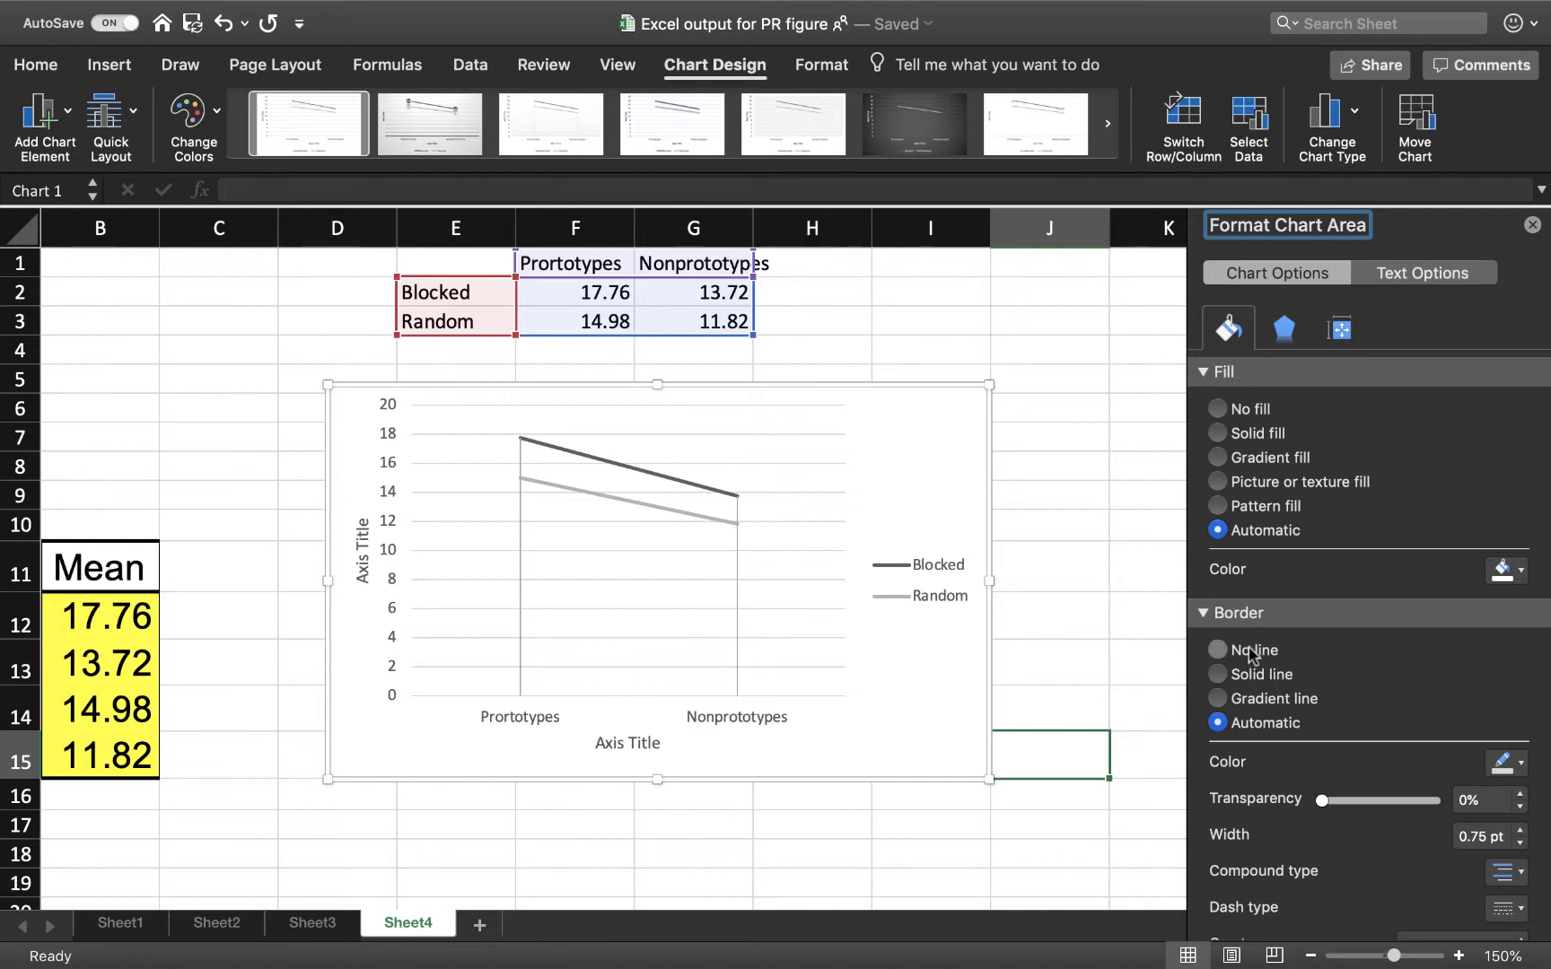
# Delete the chart's major horizontal gridlines and the vertical drop lines under the data points.
pyautogui.click(1044, 660)
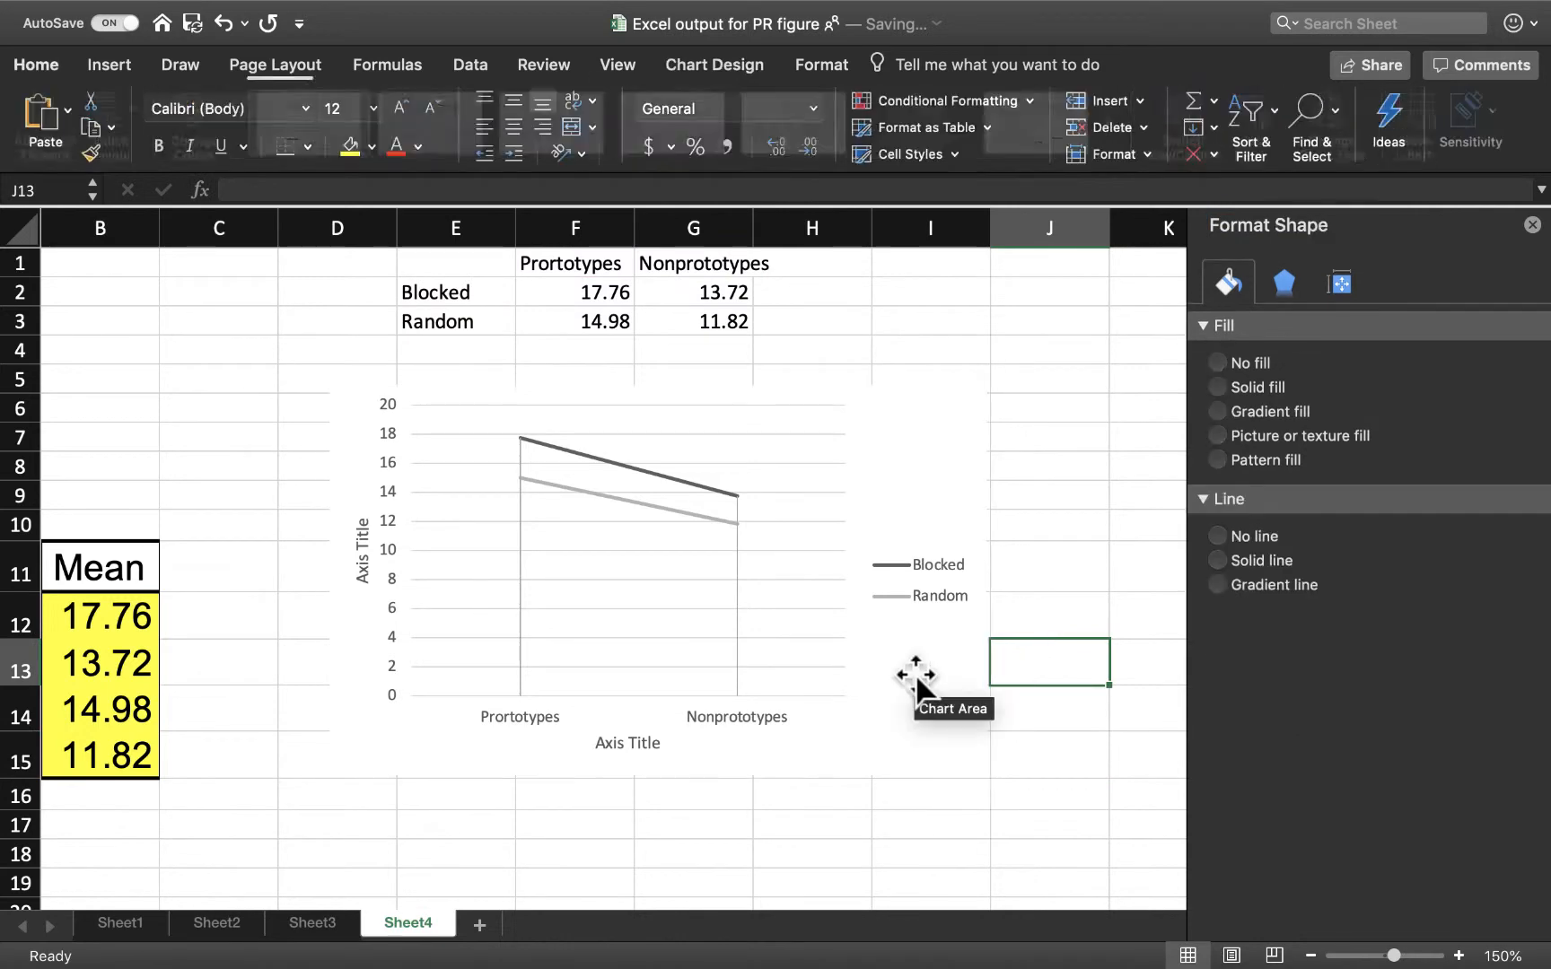
pyautogui.click(813, 586)
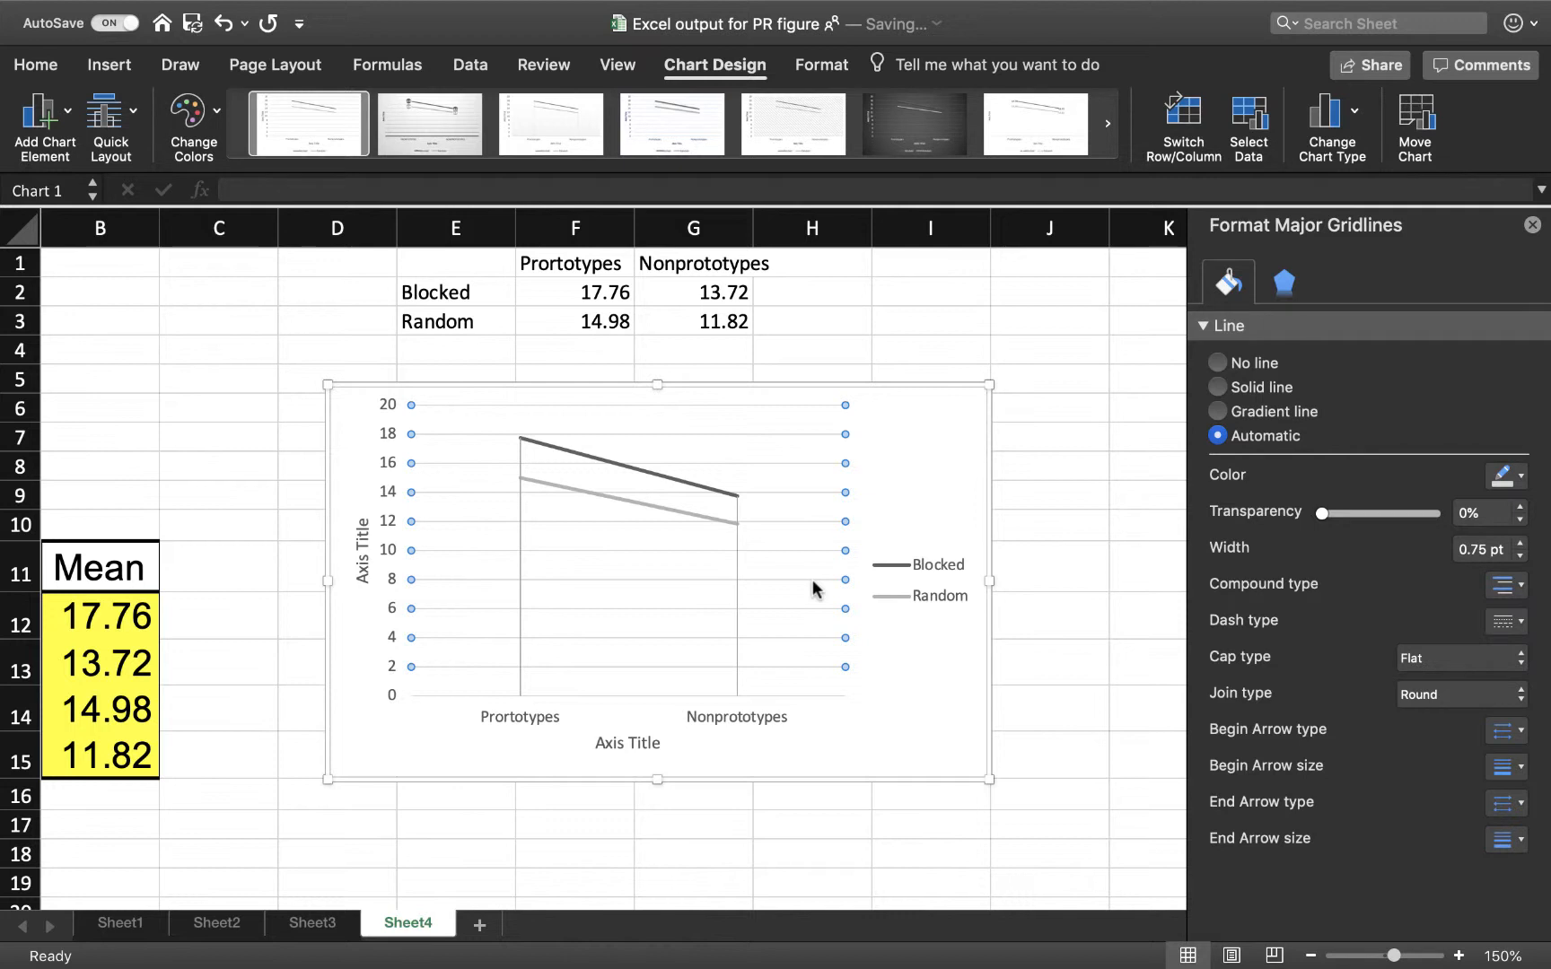
pyautogui.press('Delete')
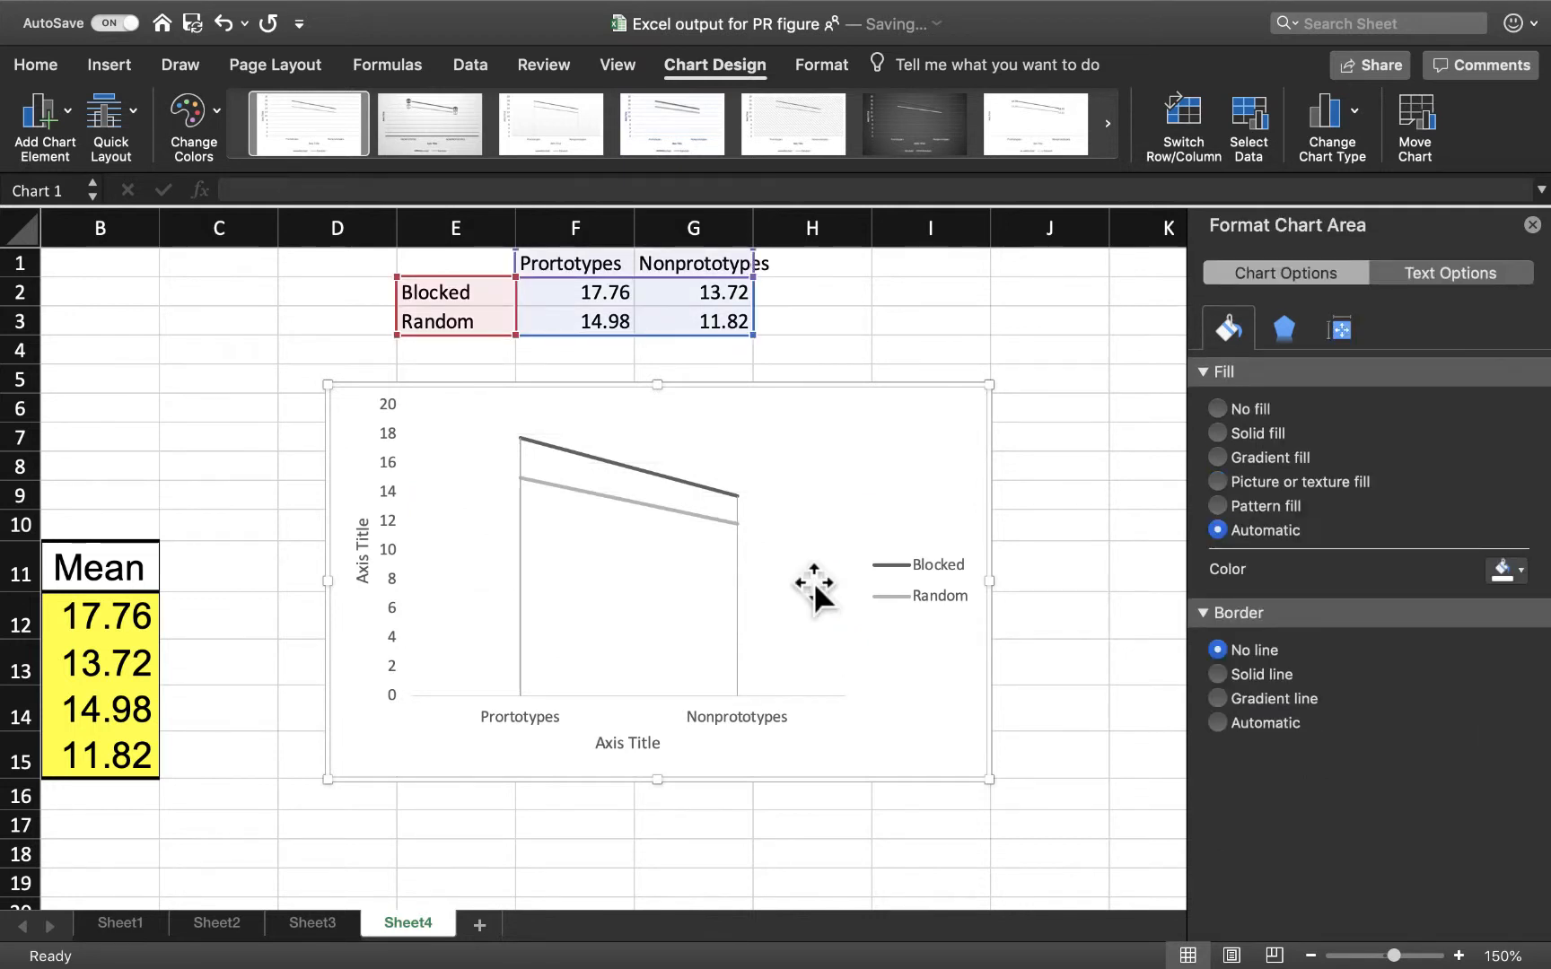
pyautogui.click(737, 586)
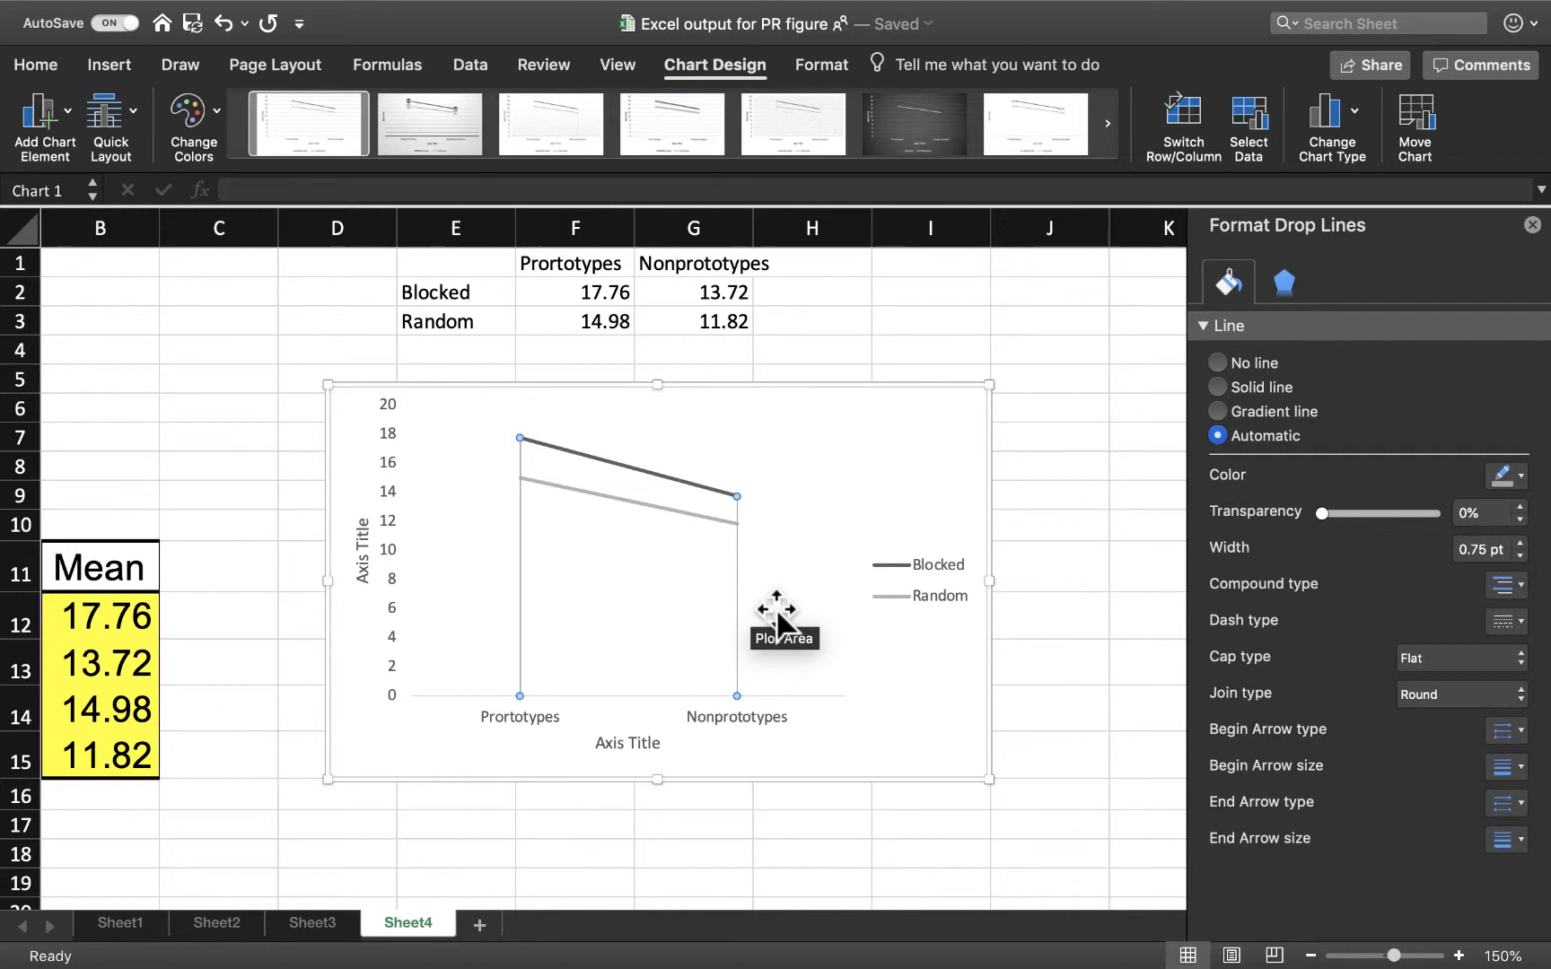
pyautogui.press('Delete')
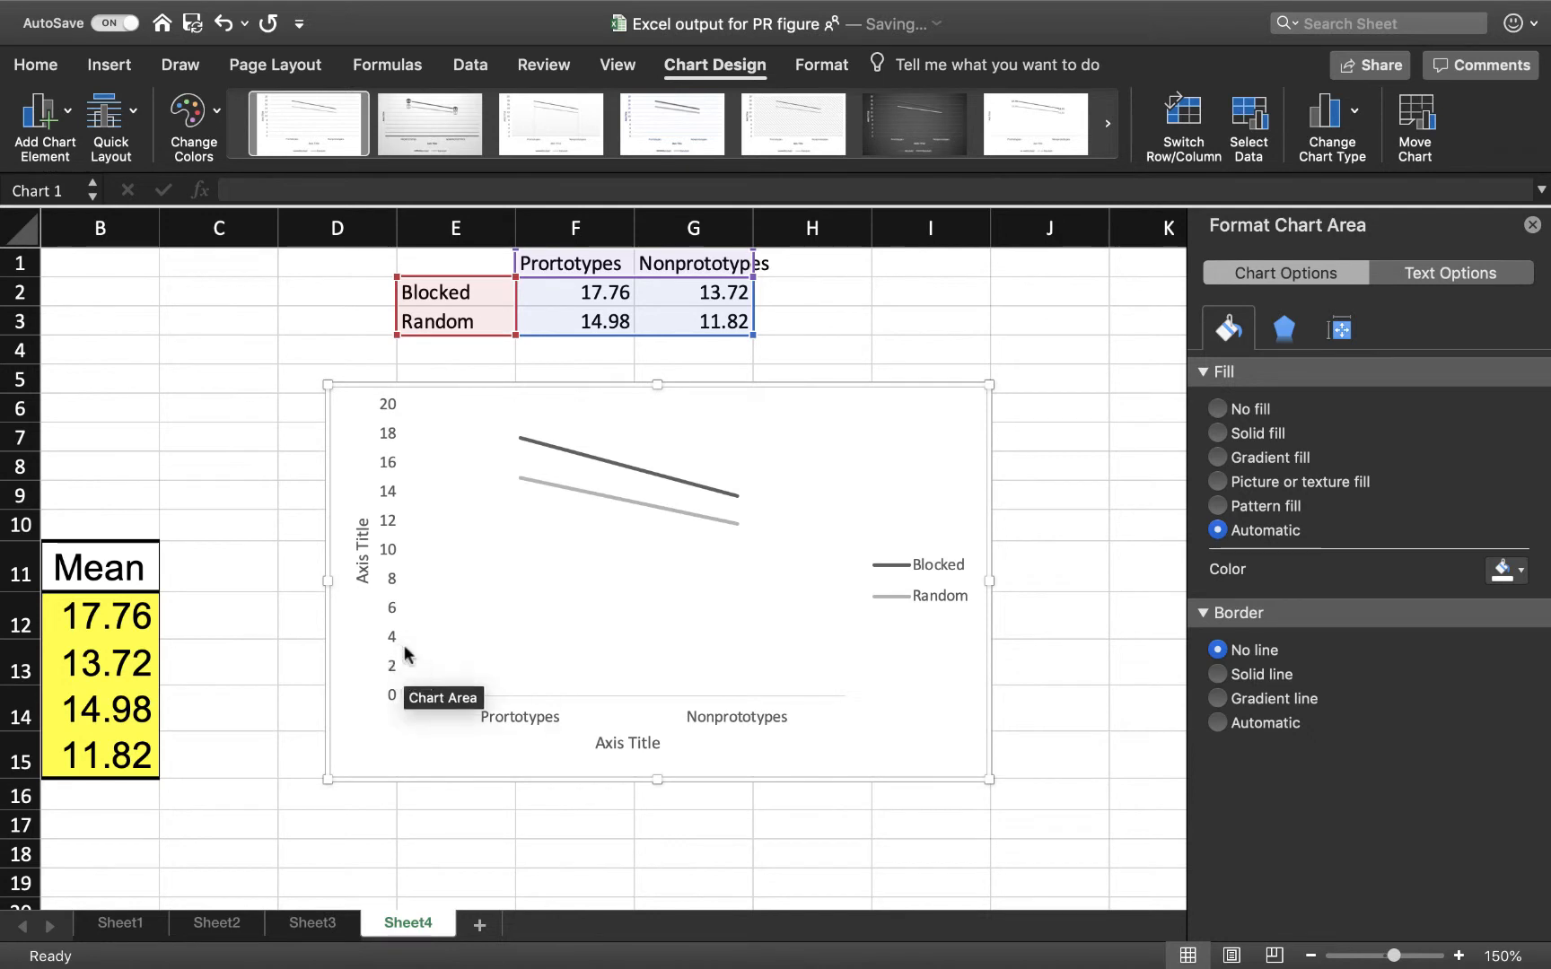
# Give both the vertical value axis and the horizontal category axis a solid line.
pyautogui.click(389, 528)
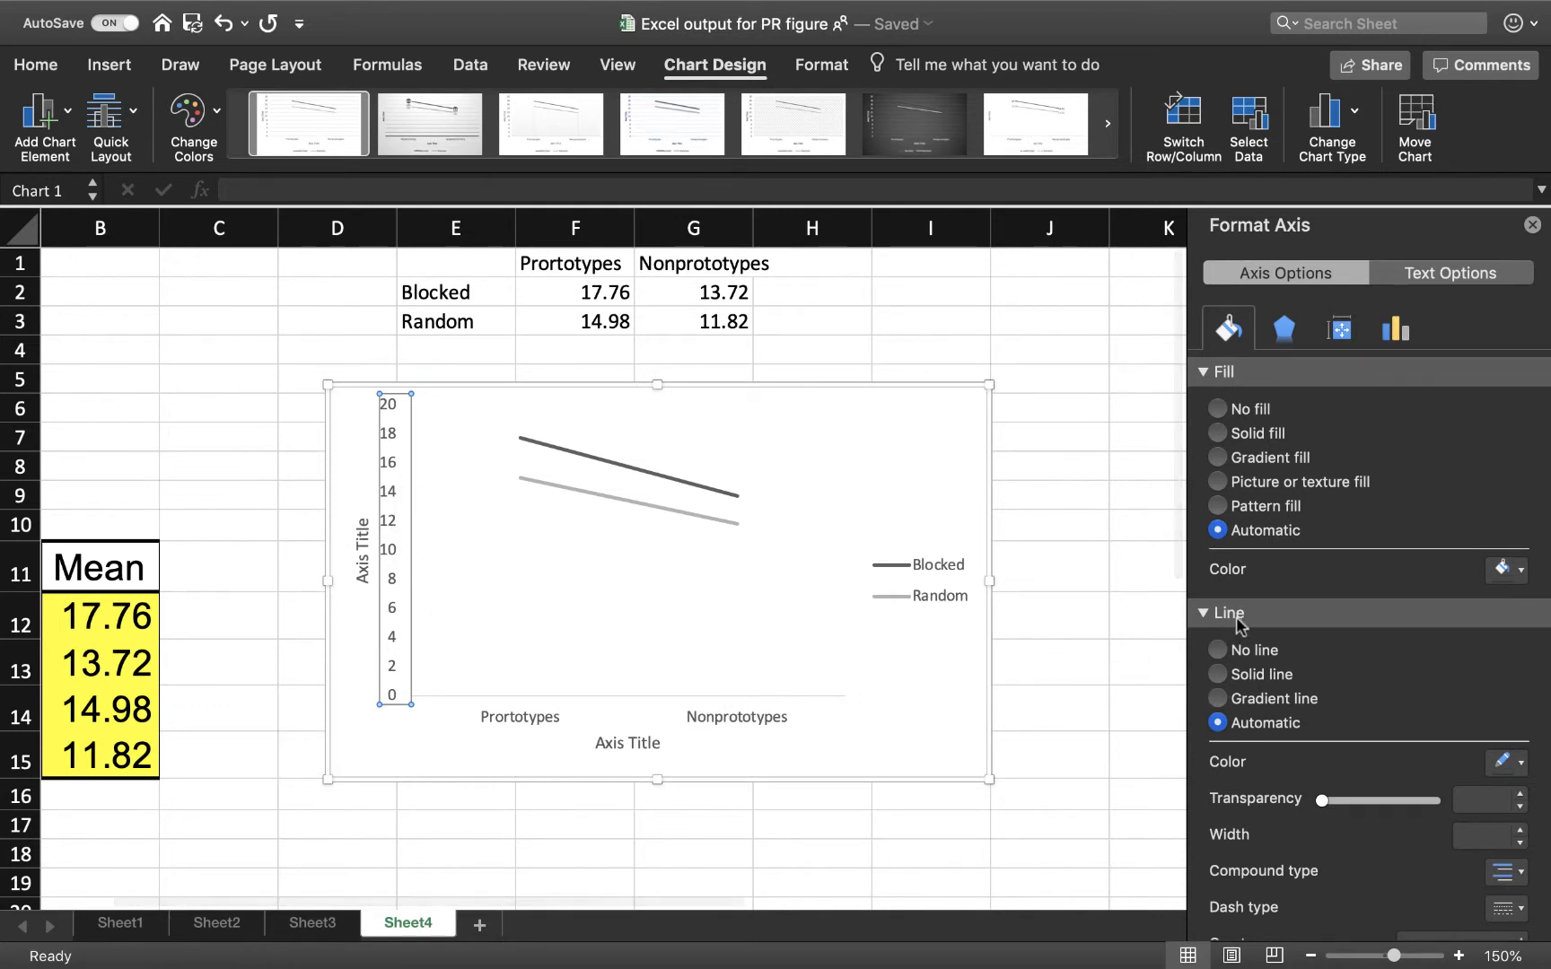
pyautogui.click(1253, 672)
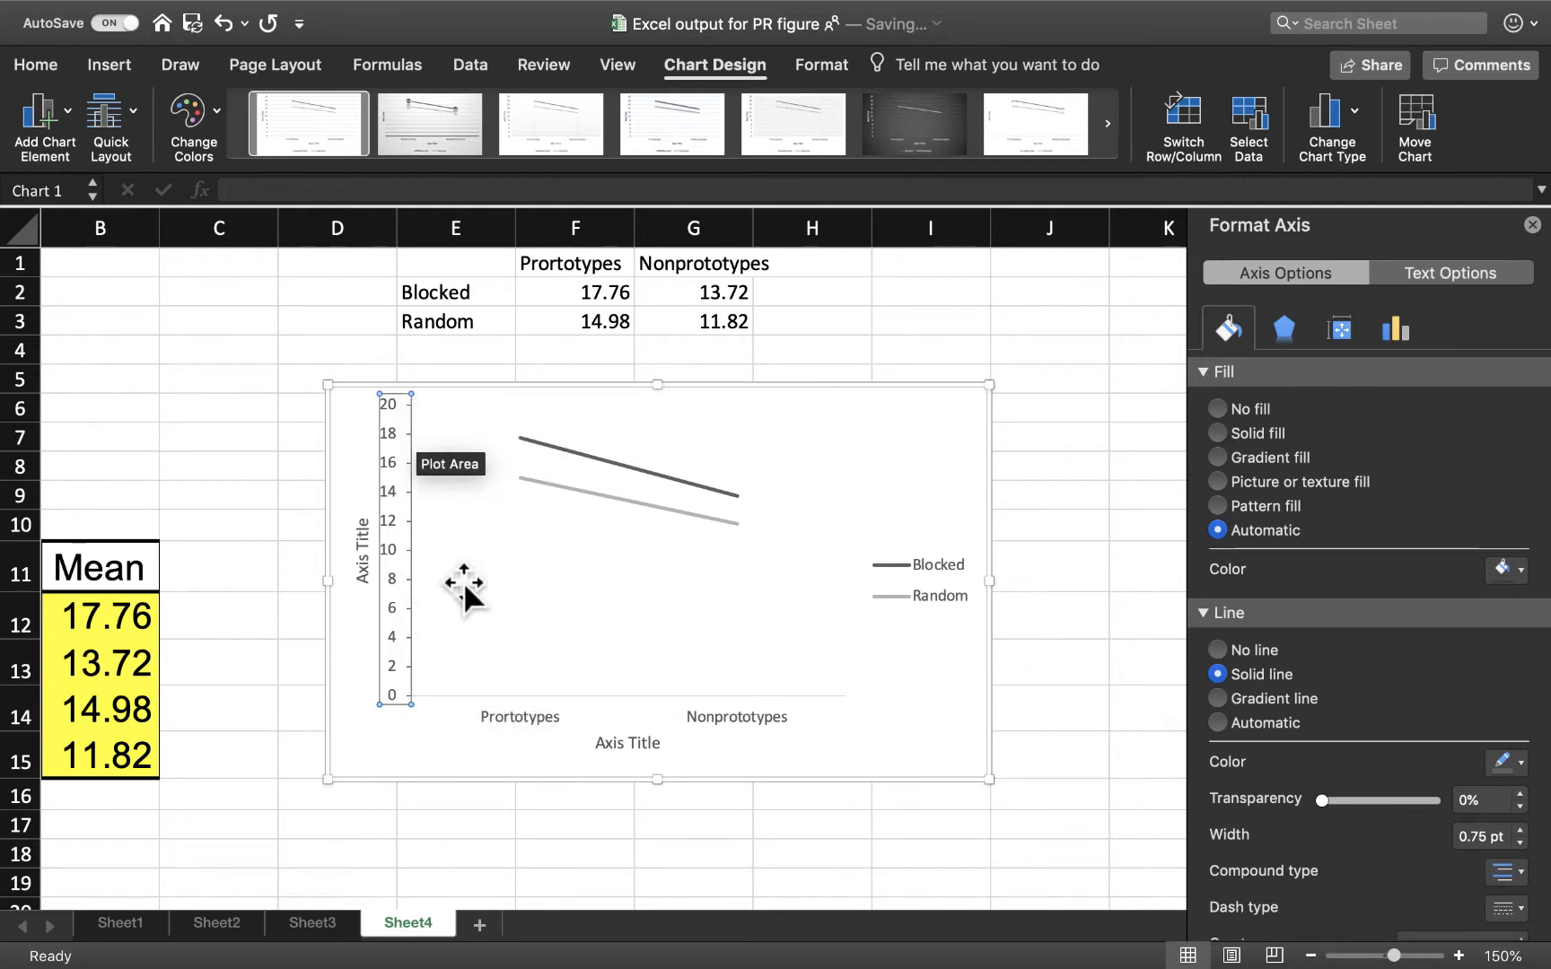
pyautogui.click(583, 708)
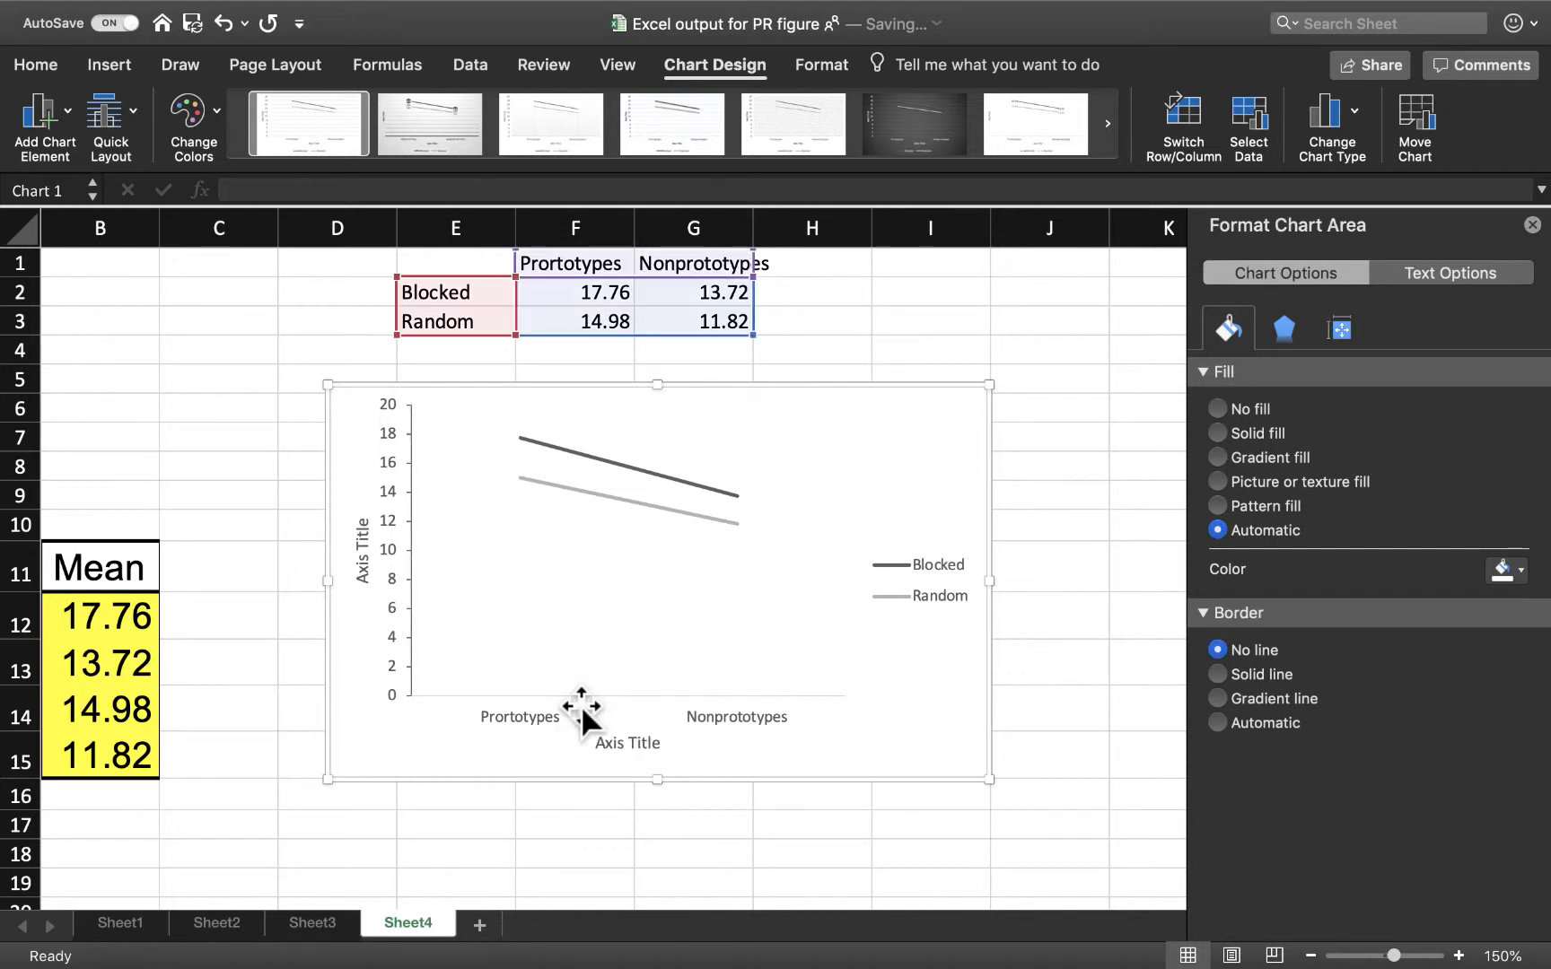
pyautogui.click(525, 717)
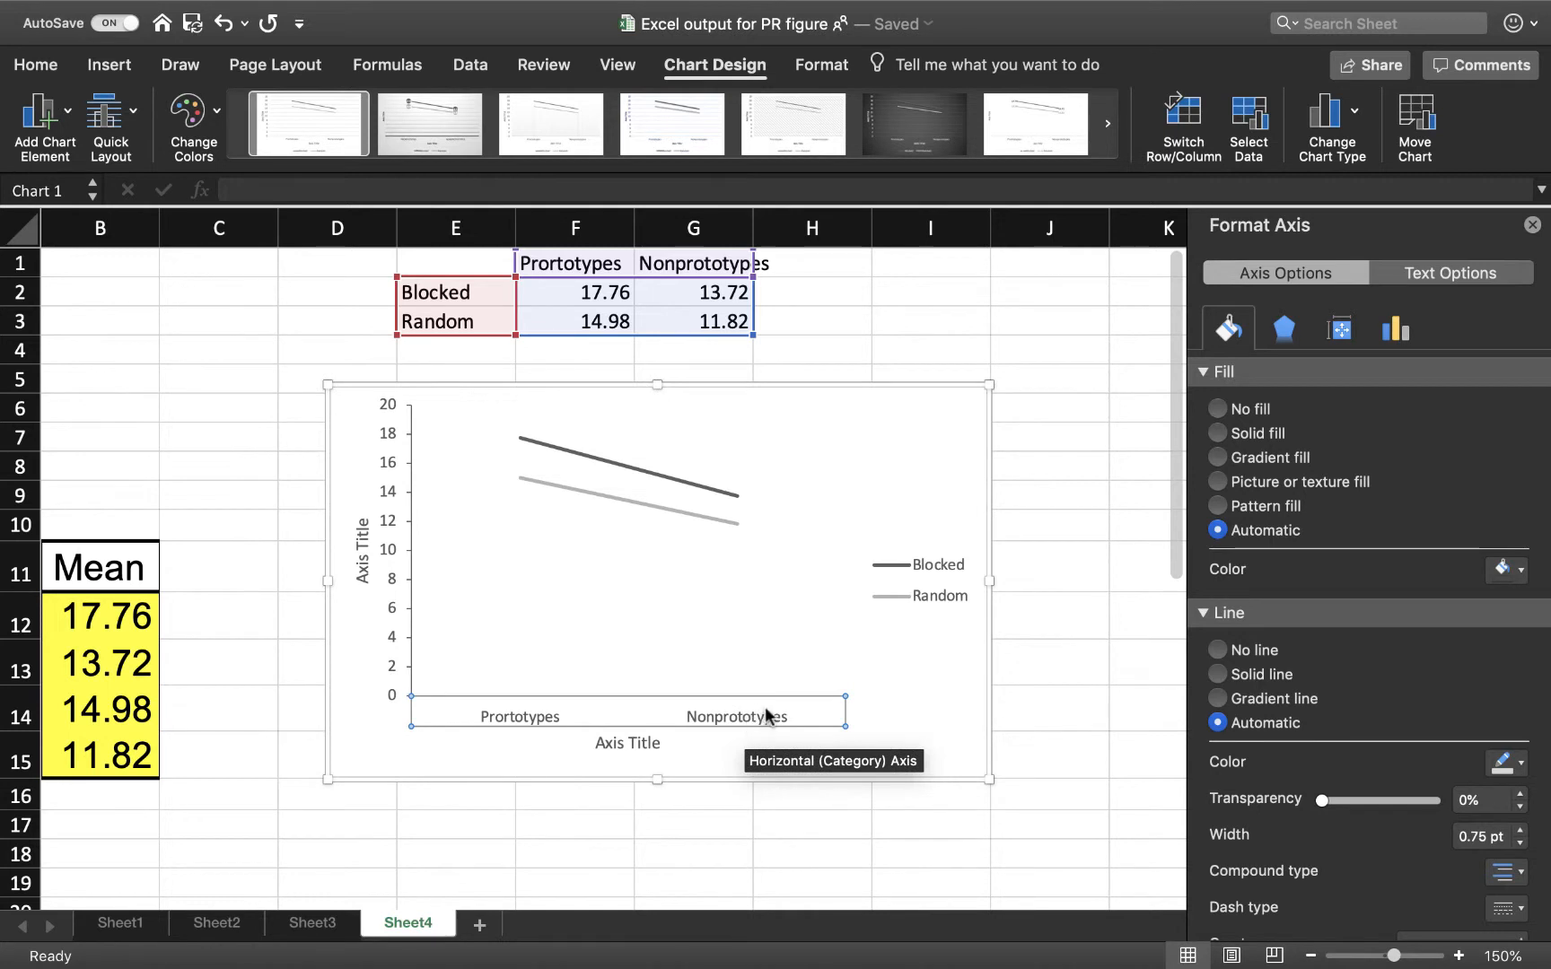
pyautogui.click(1219, 673)
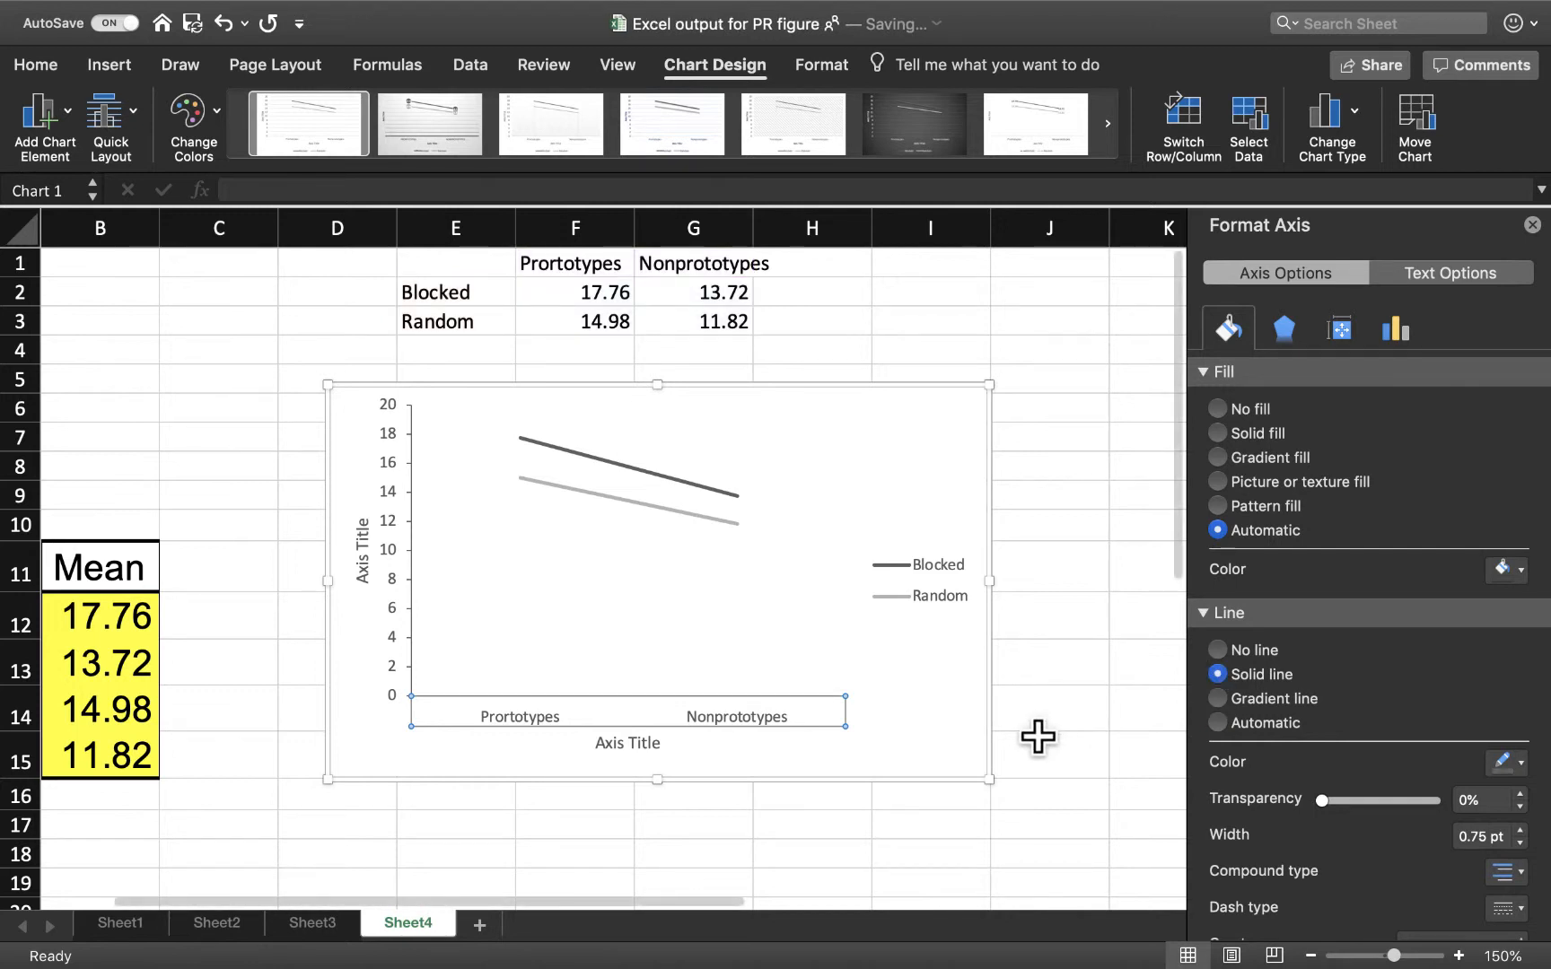
pyautogui.click(961, 685)
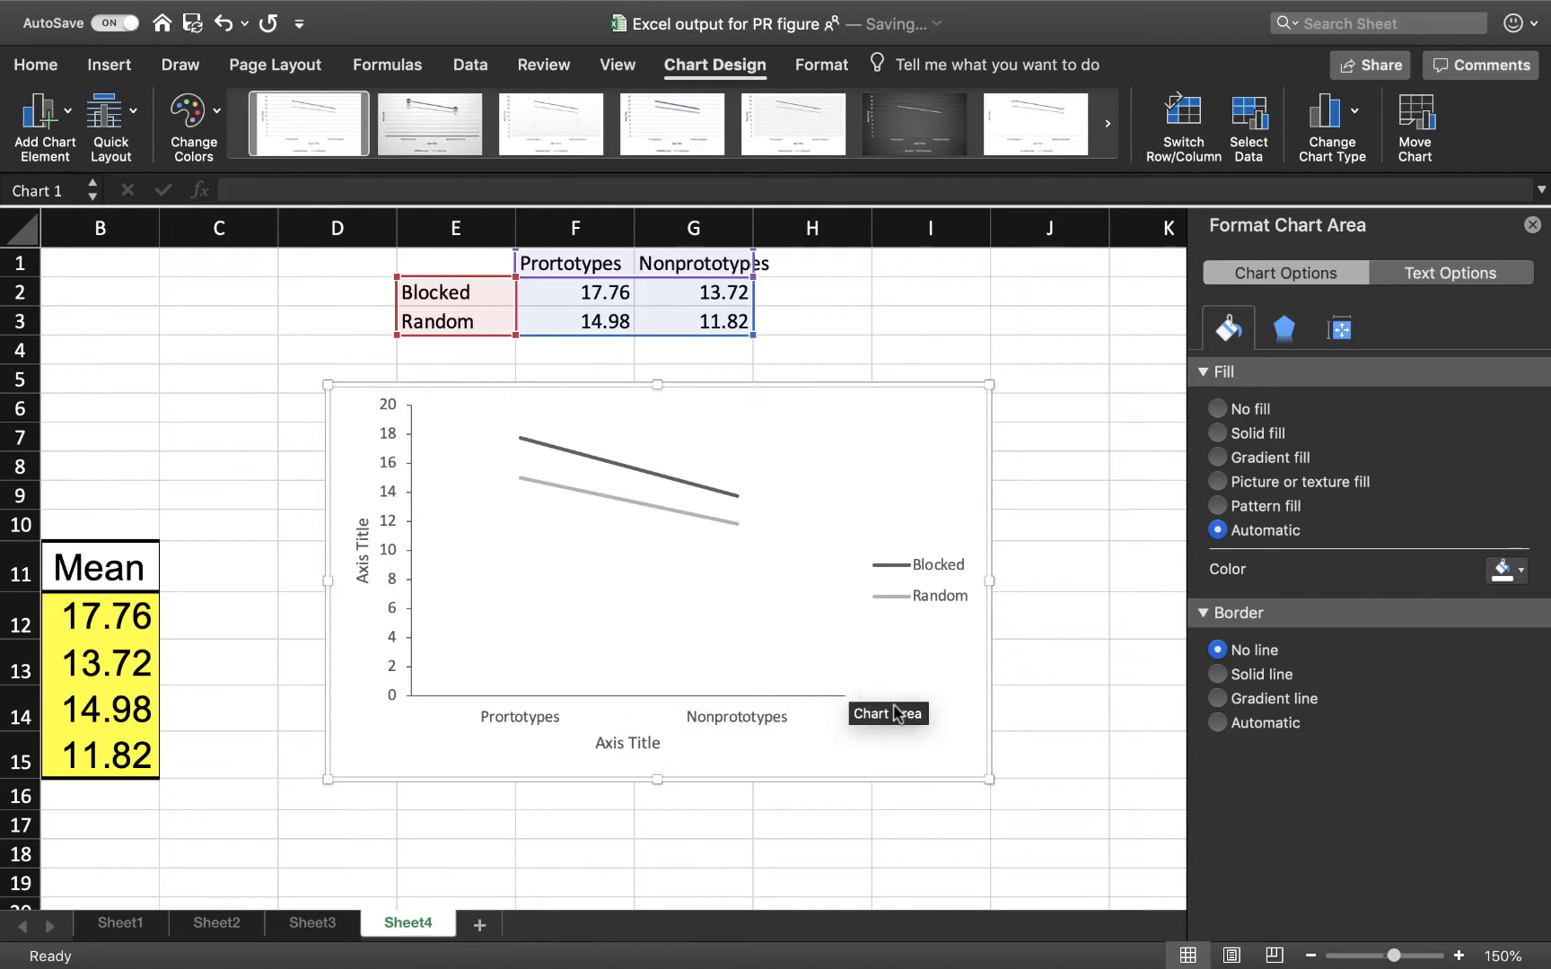
# Color the lines of the vertical and horizontal axes black.
pyautogui.click(401, 582)
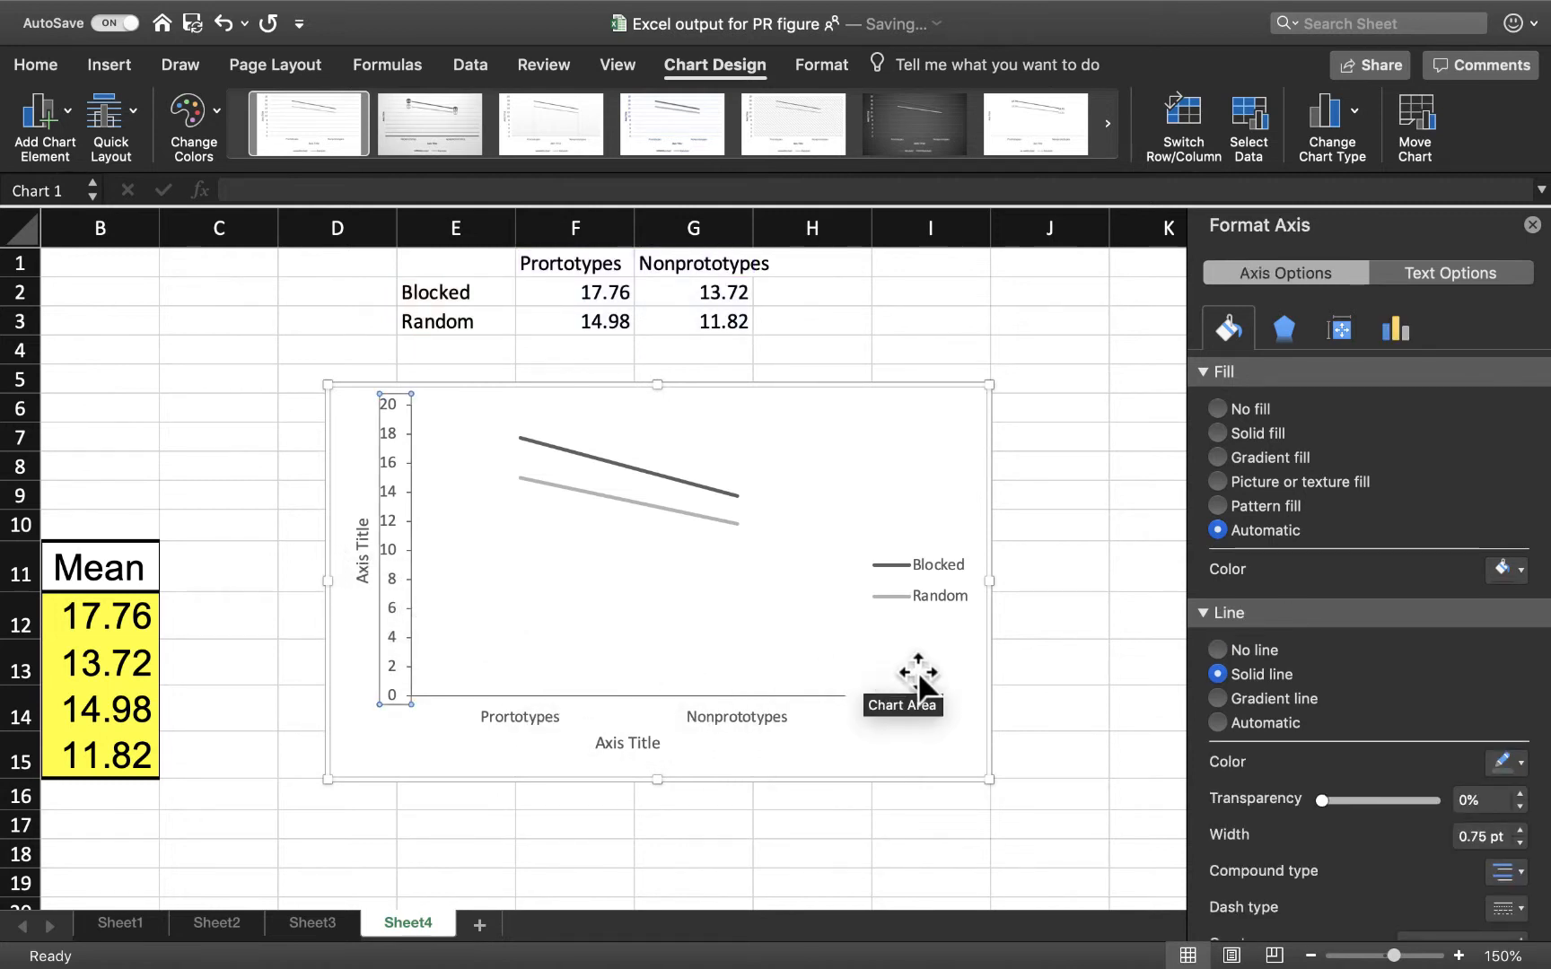
pyautogui.click(1520, 770)
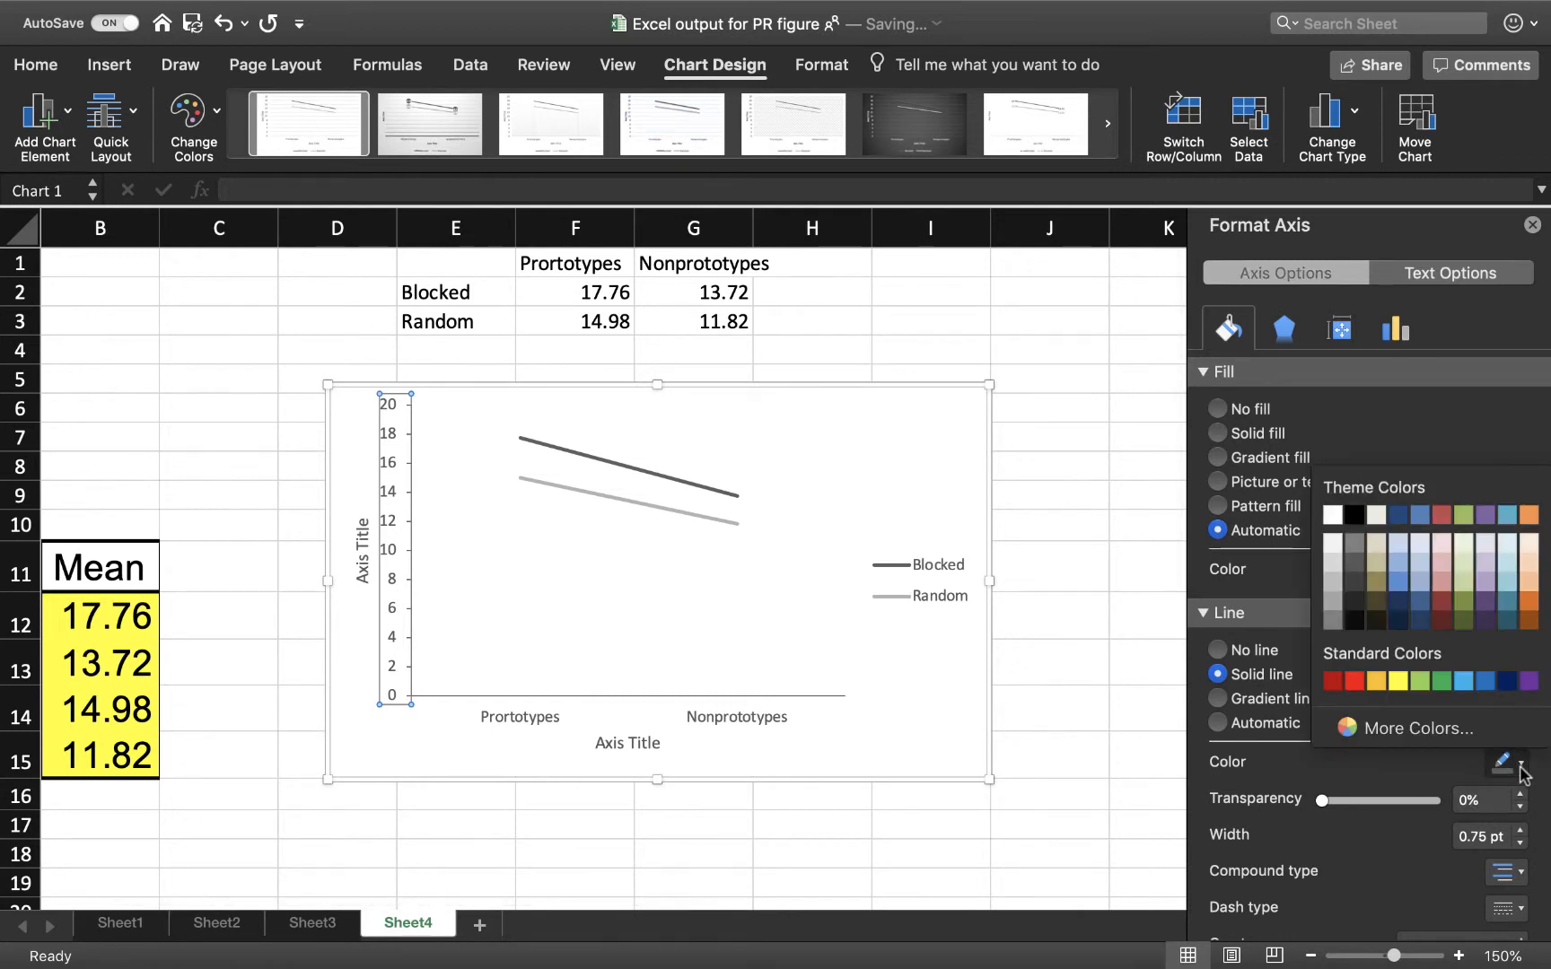
pyautogui.click(1351, 513)
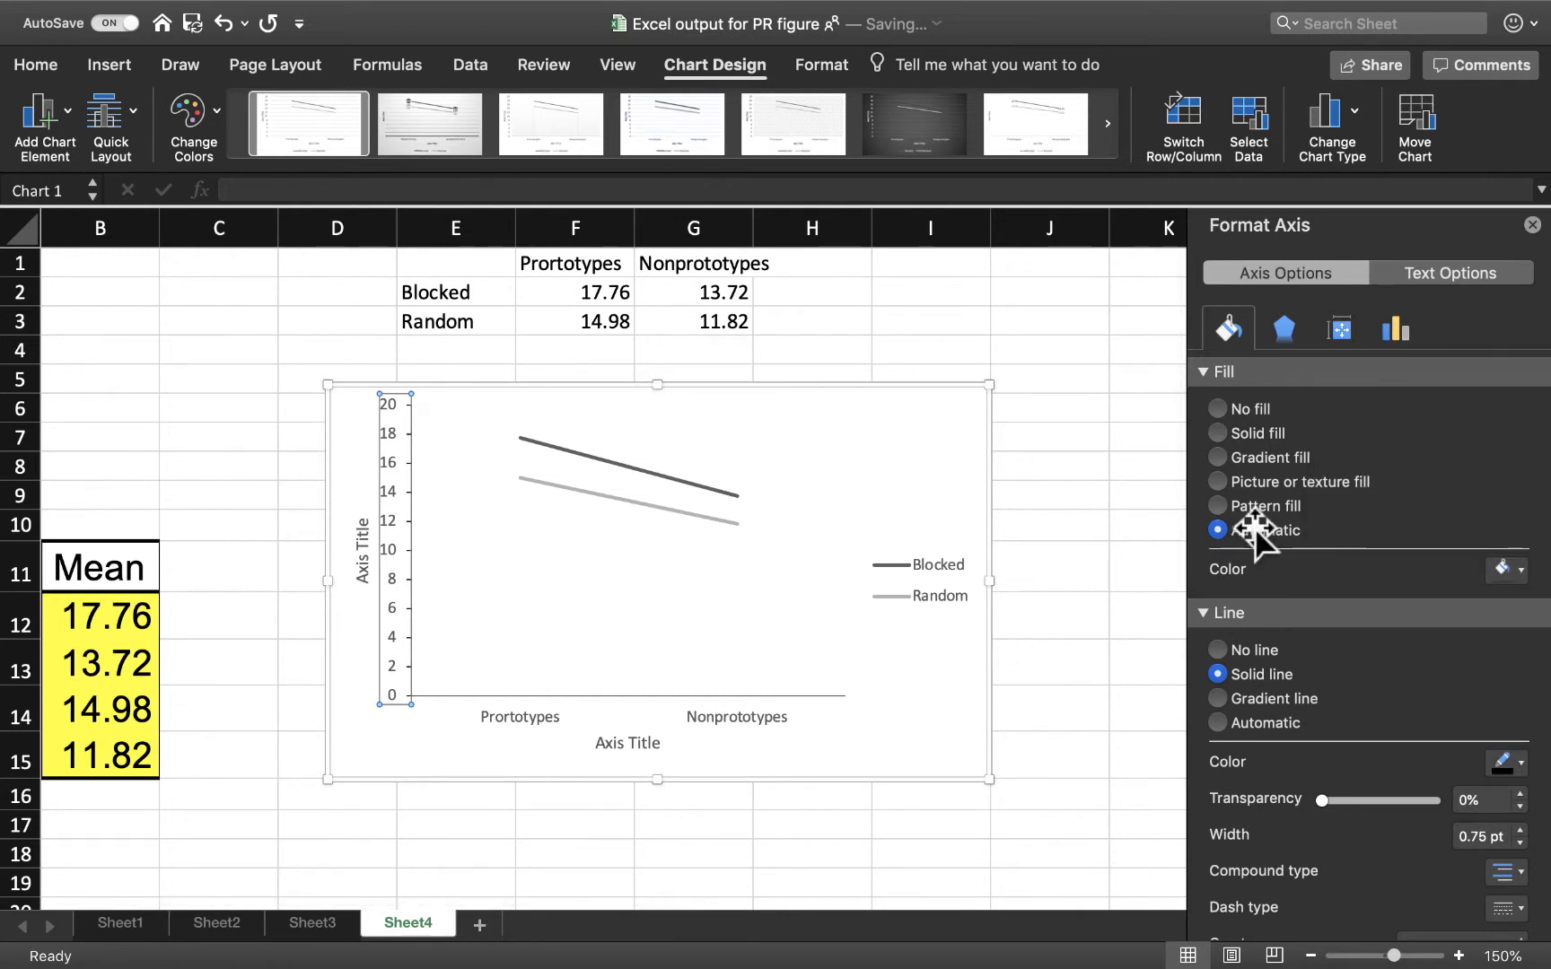
pyautogui.click(767, 695)
pyautogui.click(1517, 763)
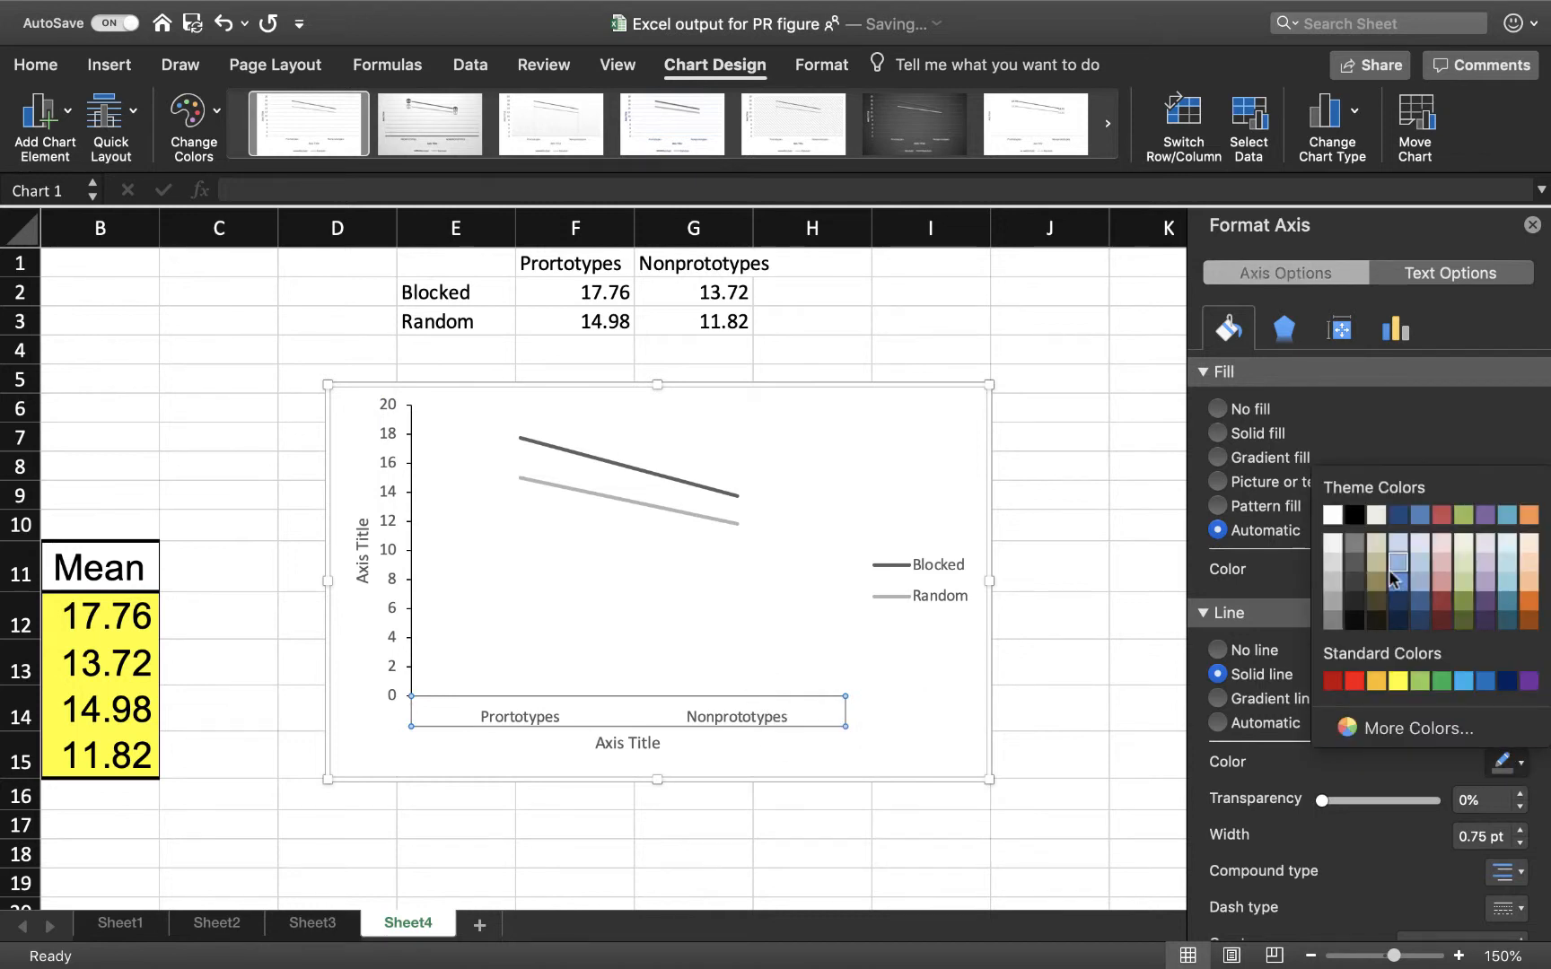
pyautogui.click(1352, 516)
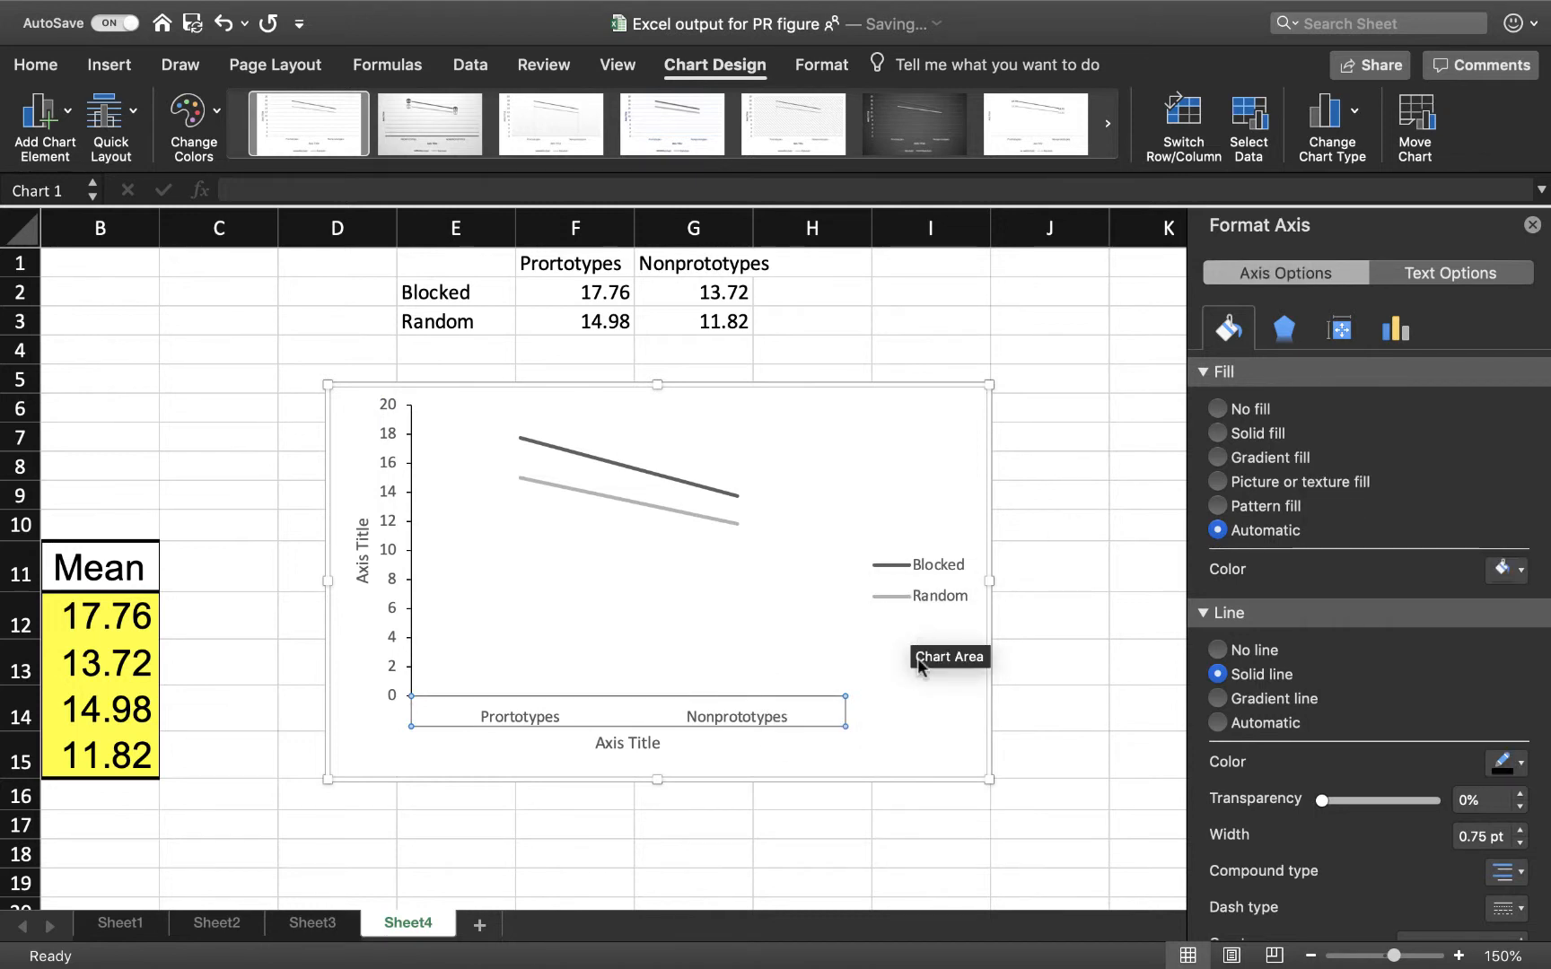
pyautogui.click(916, 724)
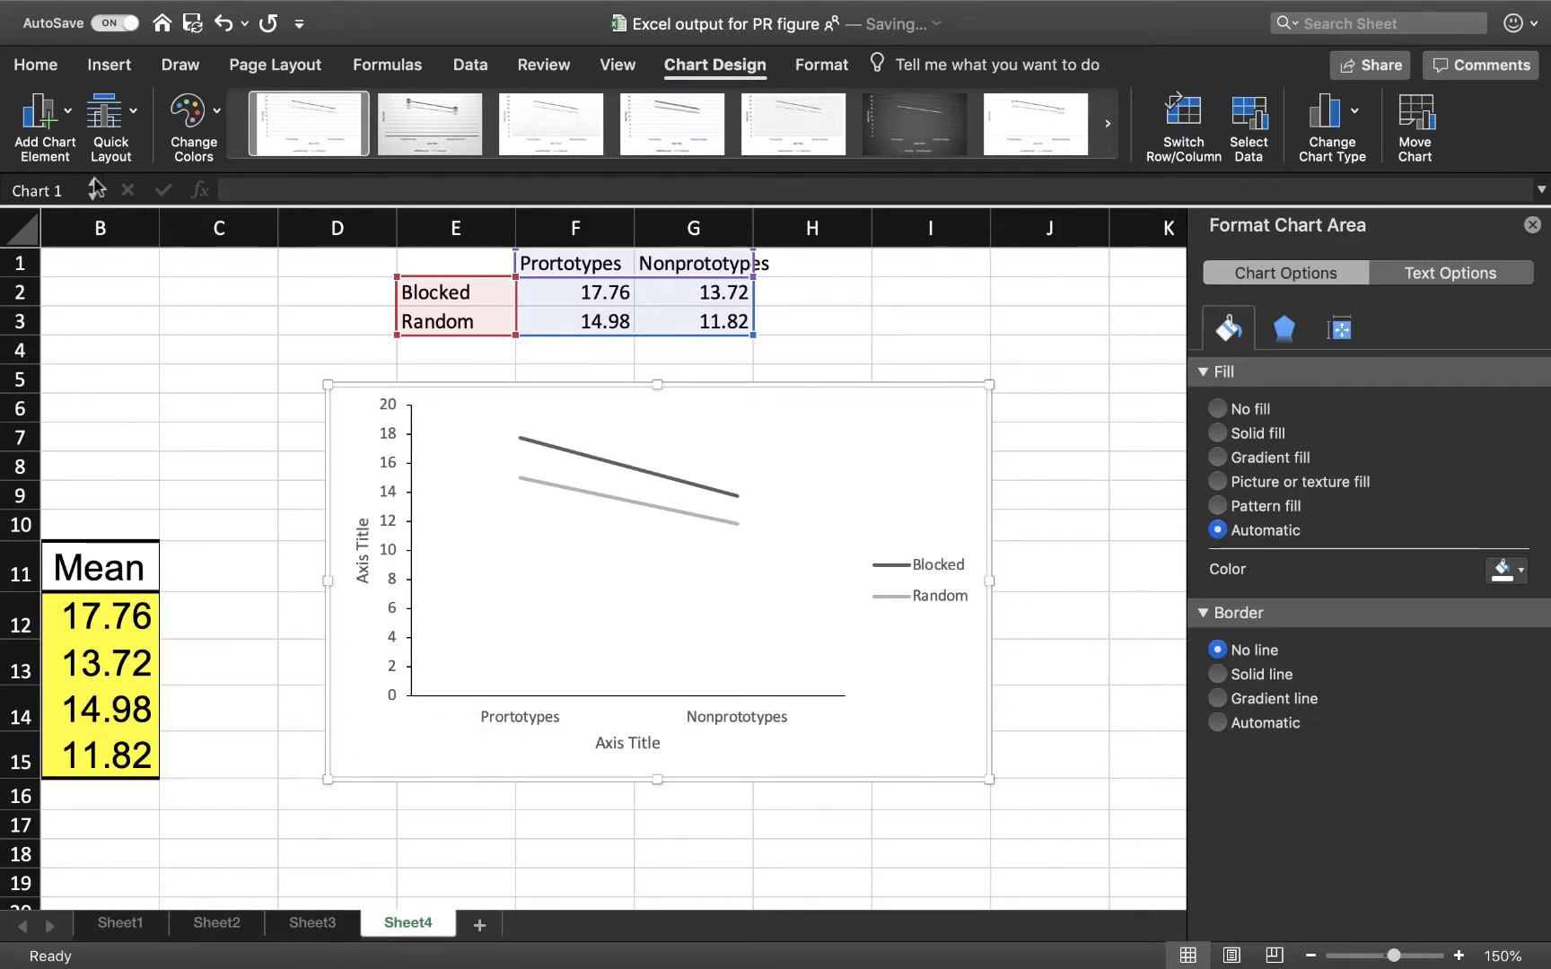
# Format all of the chart's text as Times New Roman, size 12, in black.
pyautogui.click(25, 72)
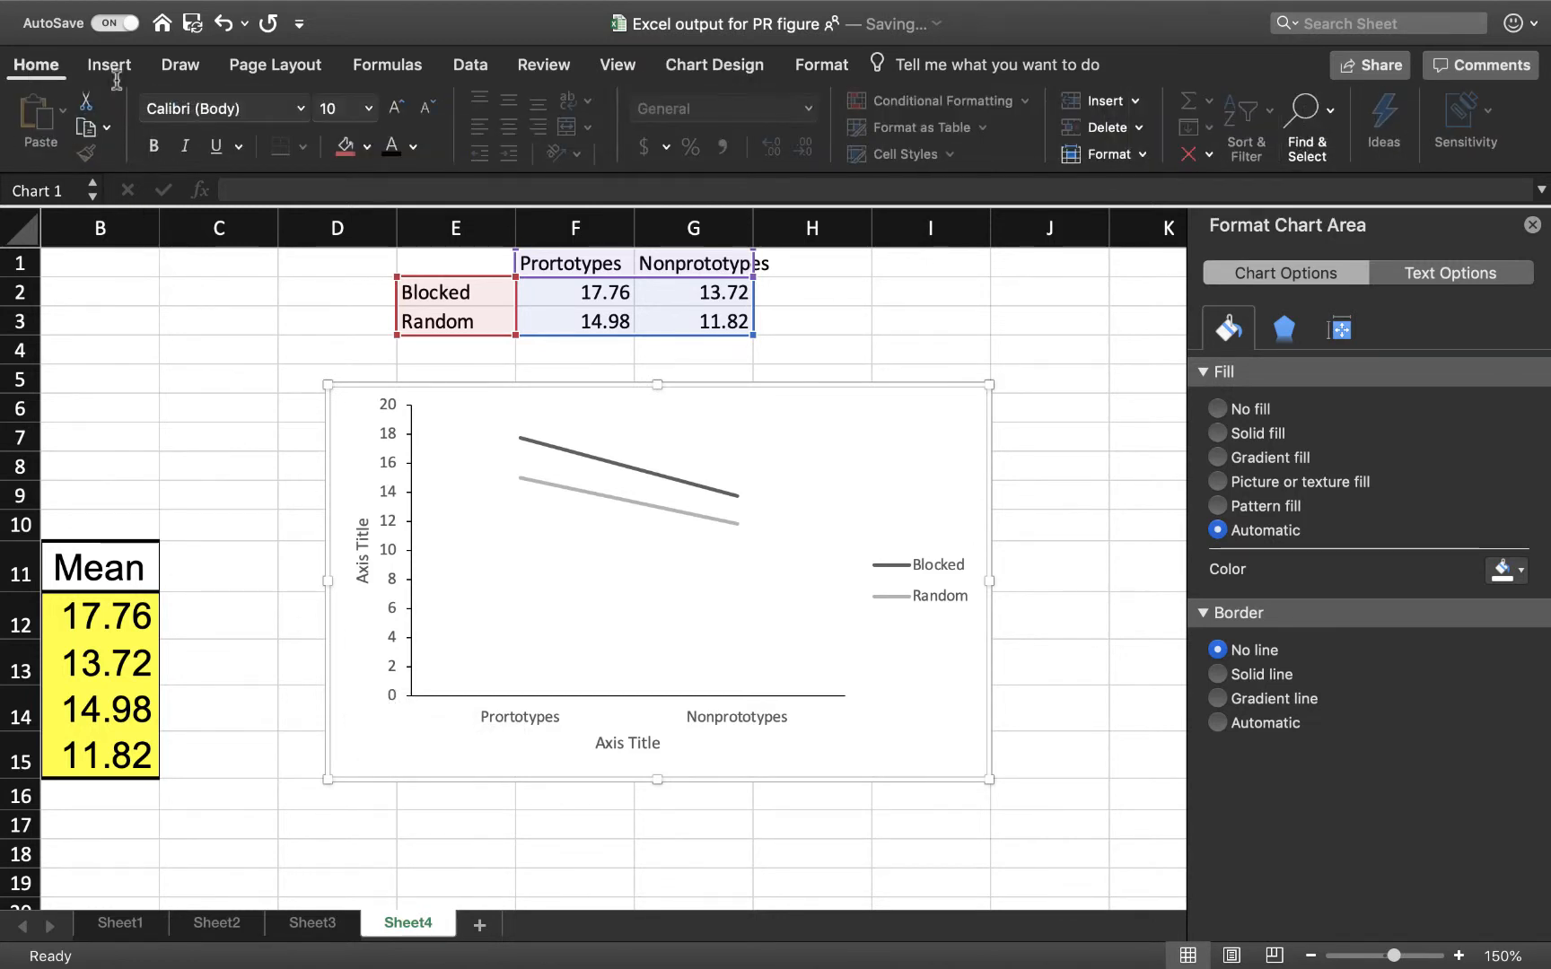
pyautogui.click(219, 107)
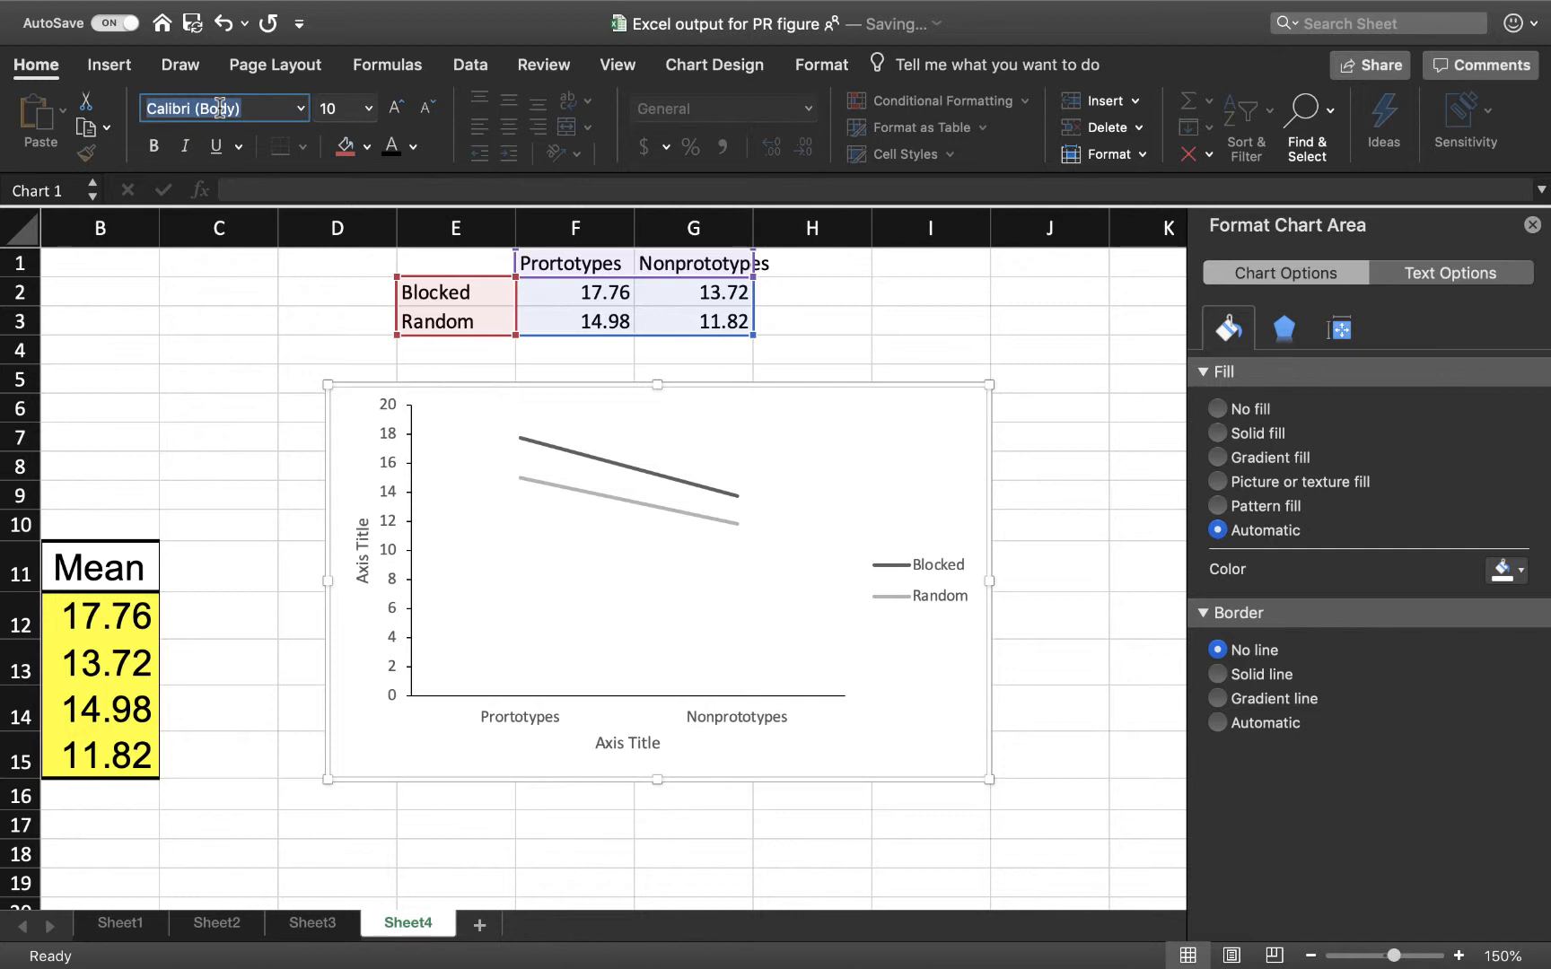
pyautogui.write('Times Neqw')
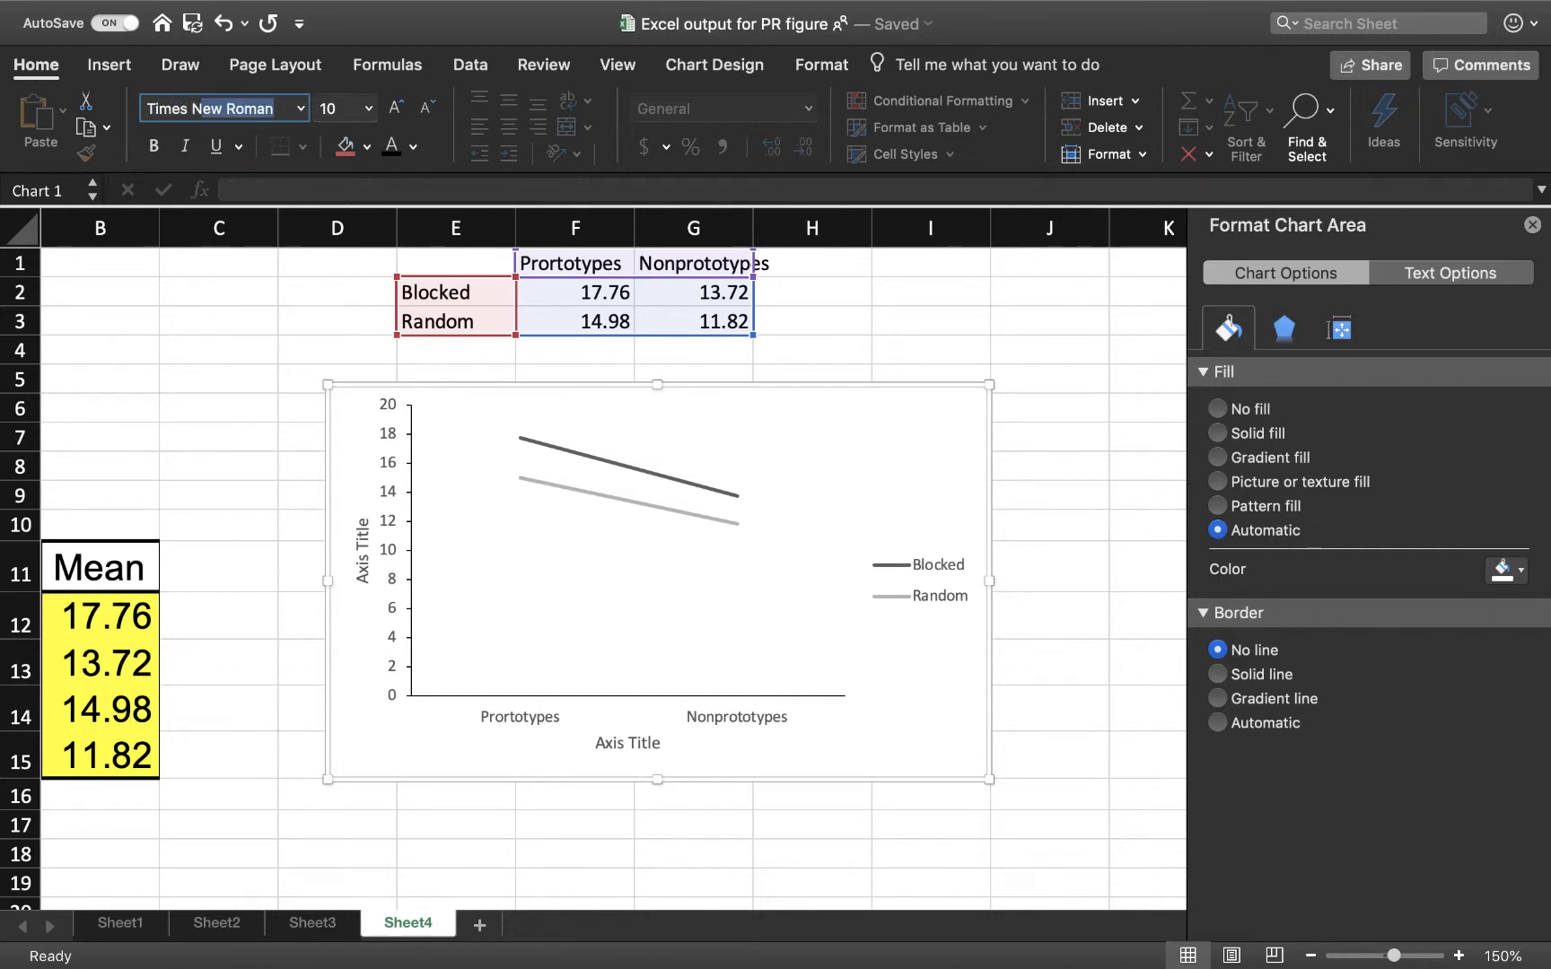
pyautogui.press('BackSpace')
pyautogui.press('BackSpace')
pyautogui.write('w')
pyautogui.press('Return')
pyautogui.press('Tab')
pyautogui.write('12')
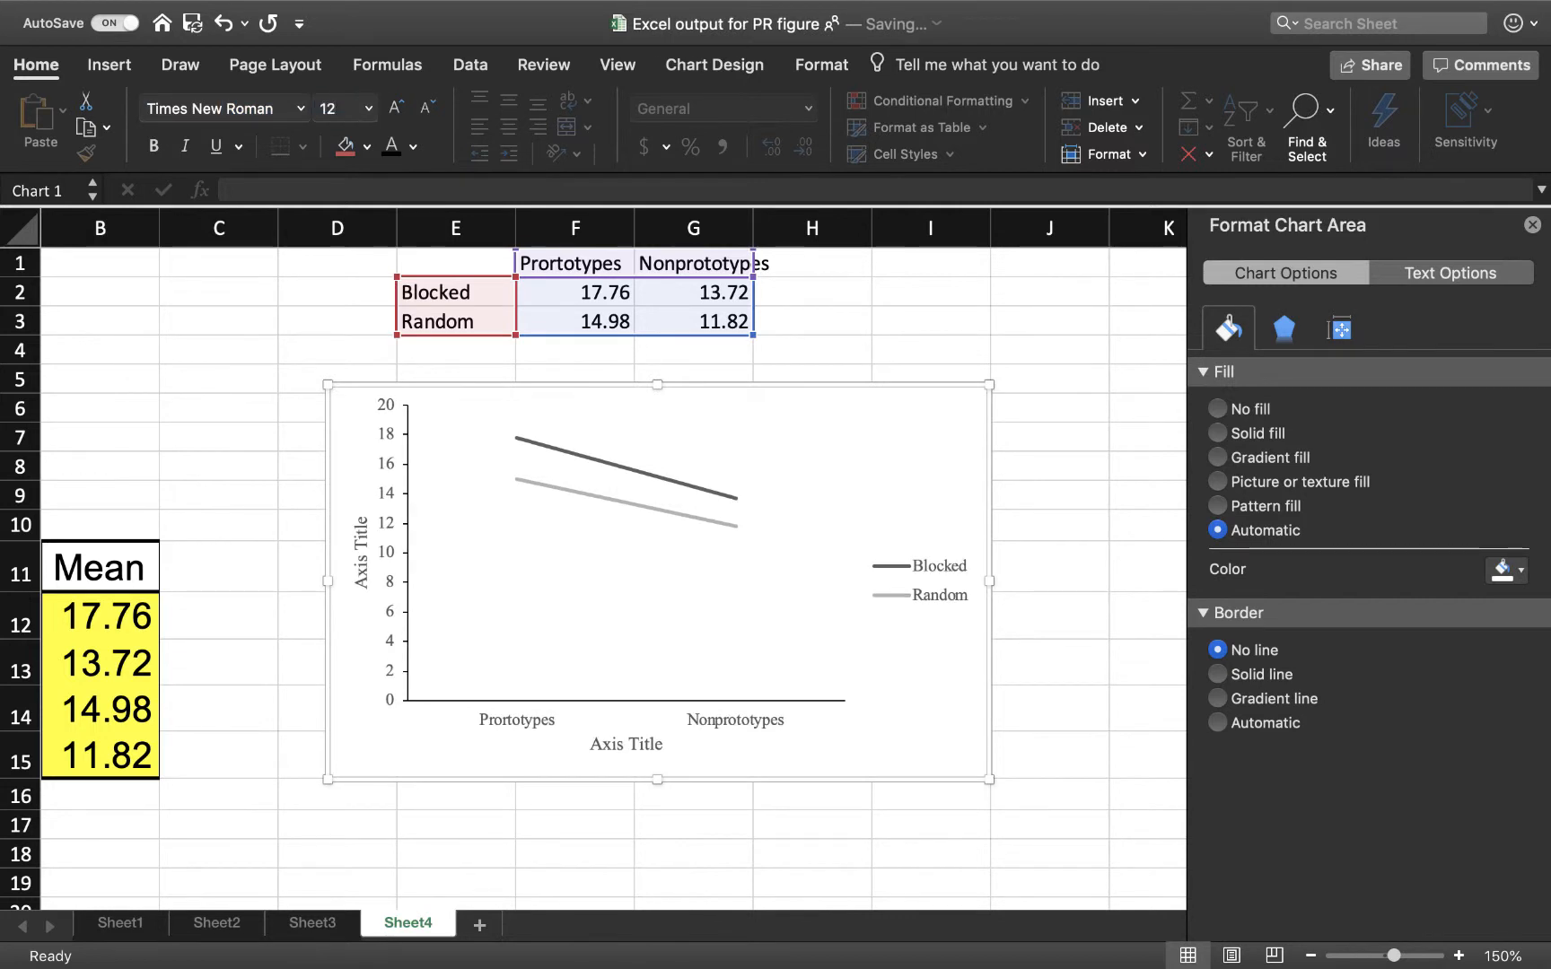
pyautogui.press('Return')
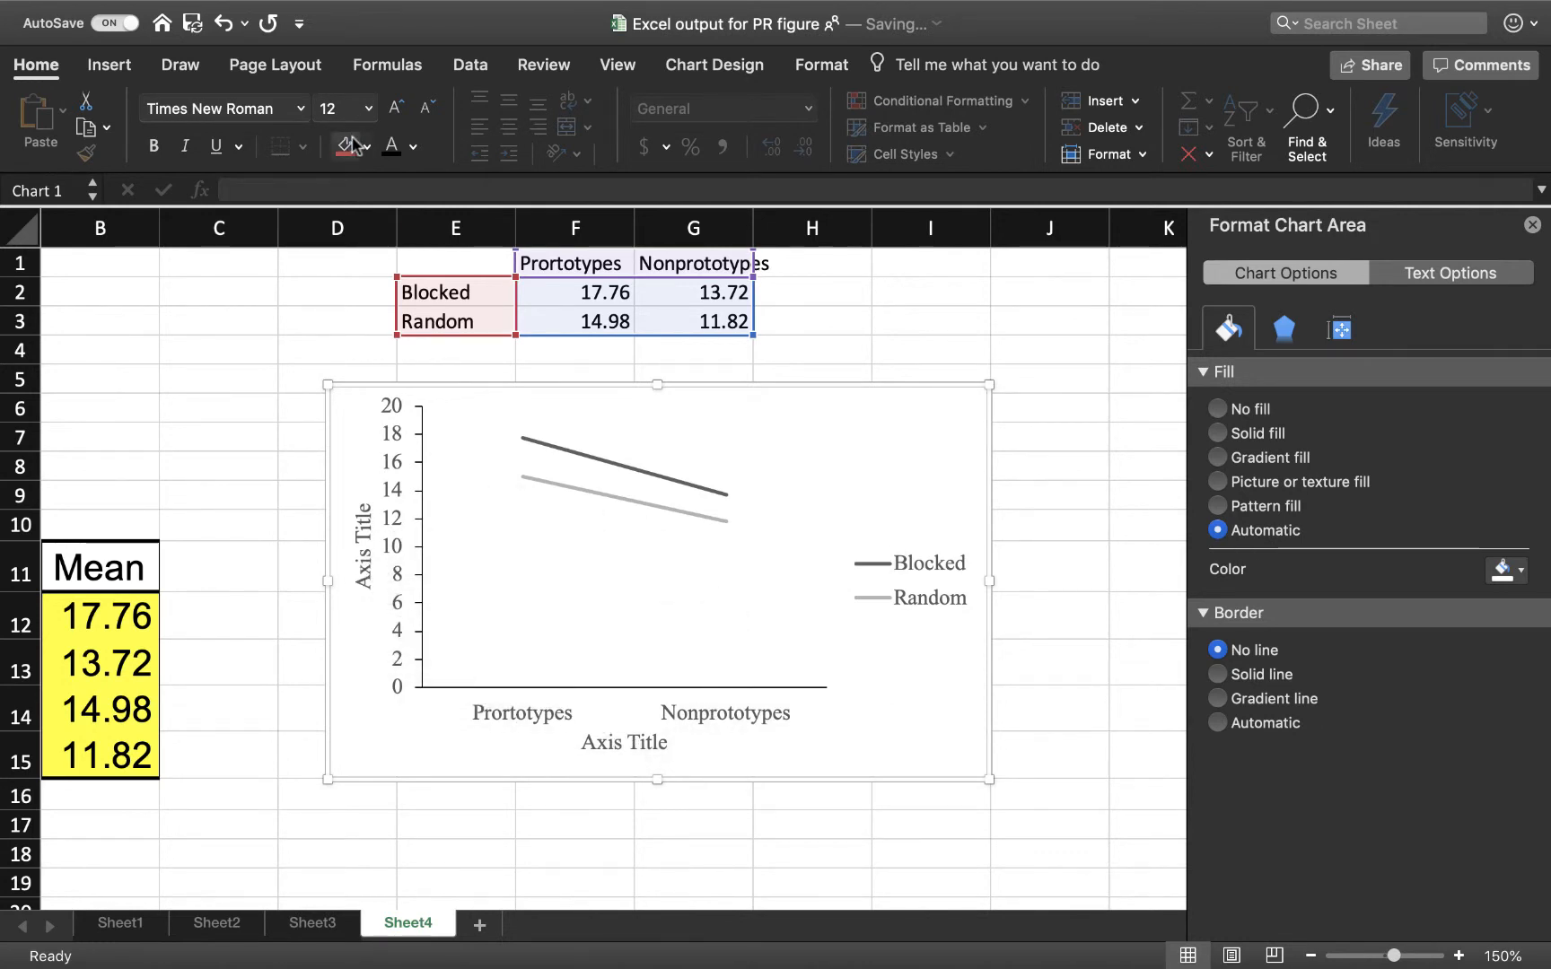
pyautogui.click(413, 147)
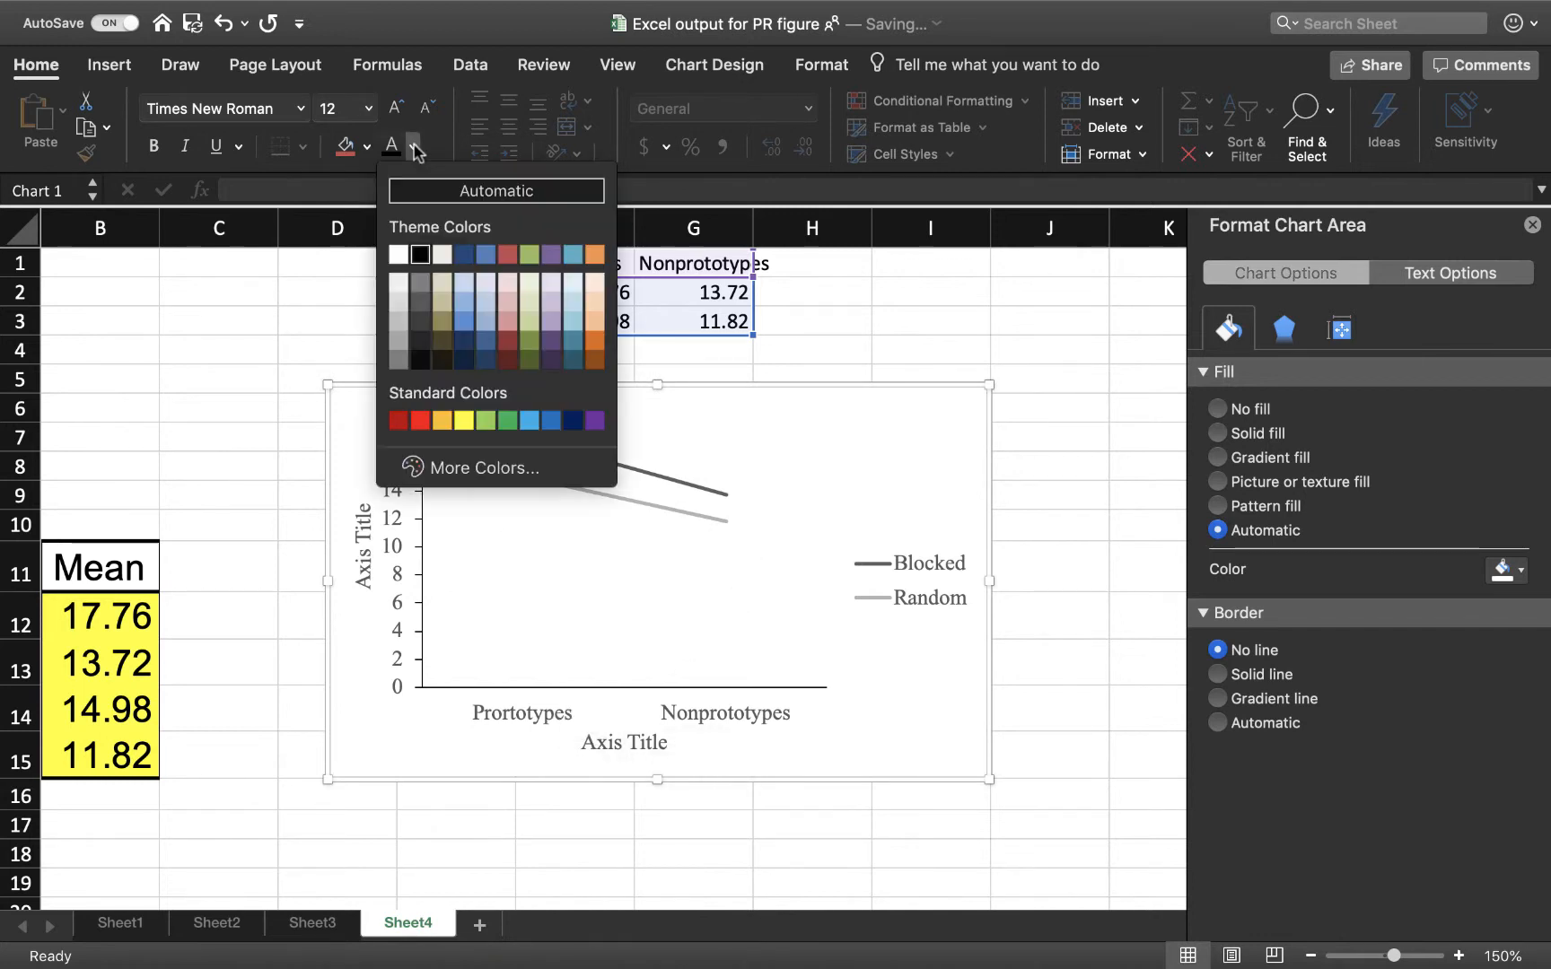
pyautogui.click(418, 255)
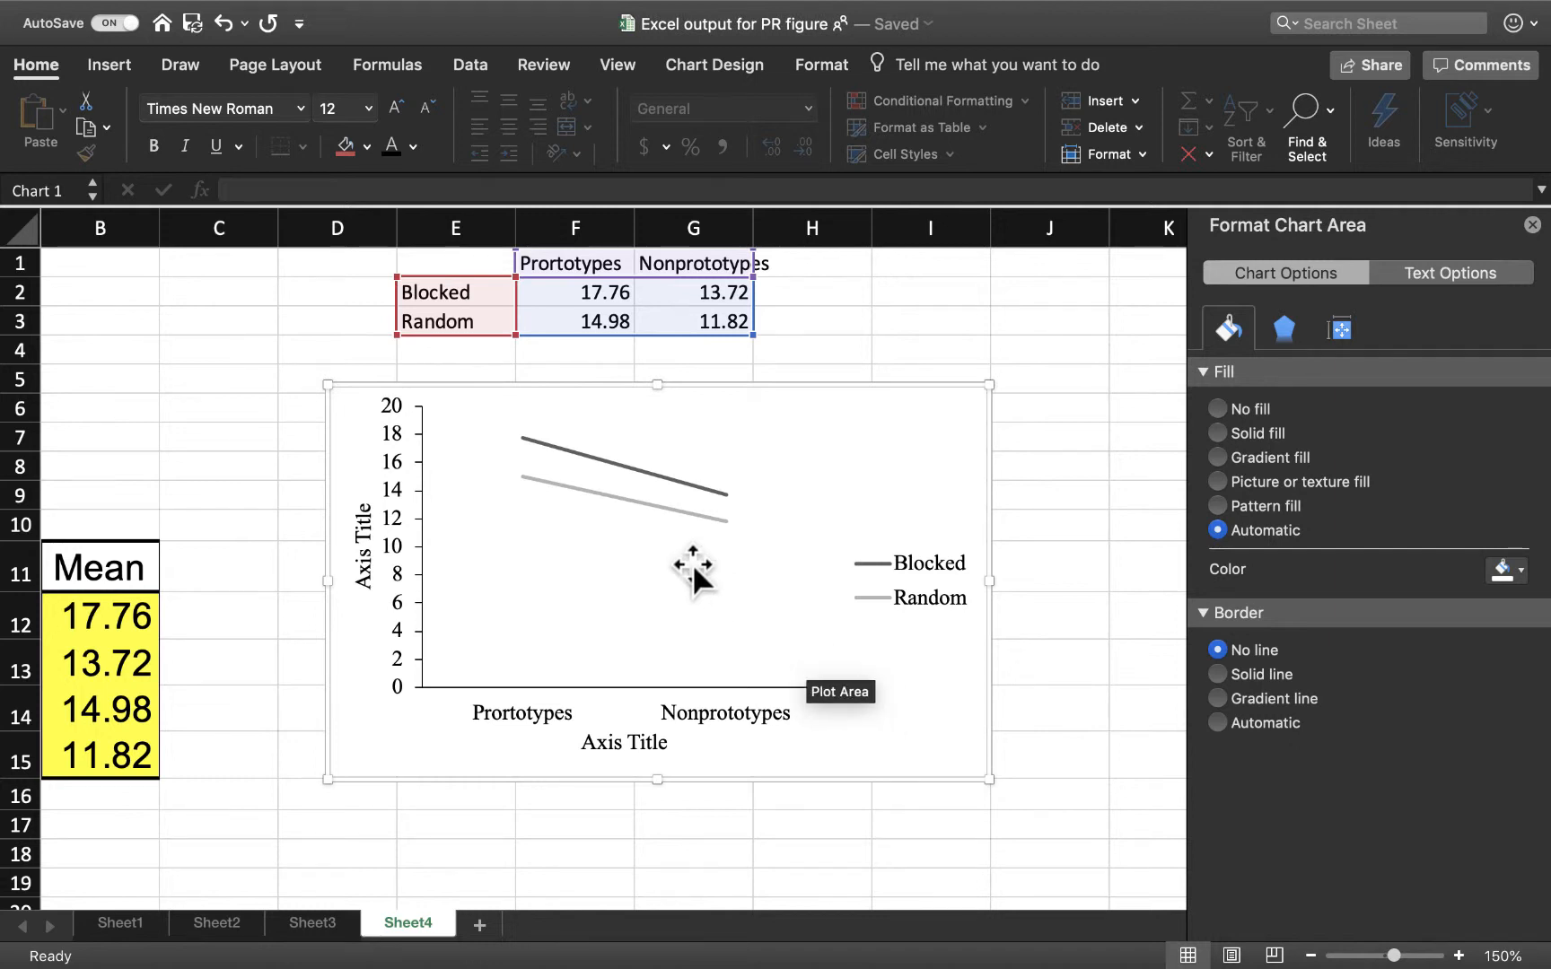
# Replace the vertical axis title's placeholder text with "Means of Words Recalled".
pyautogui.click(363, 565)
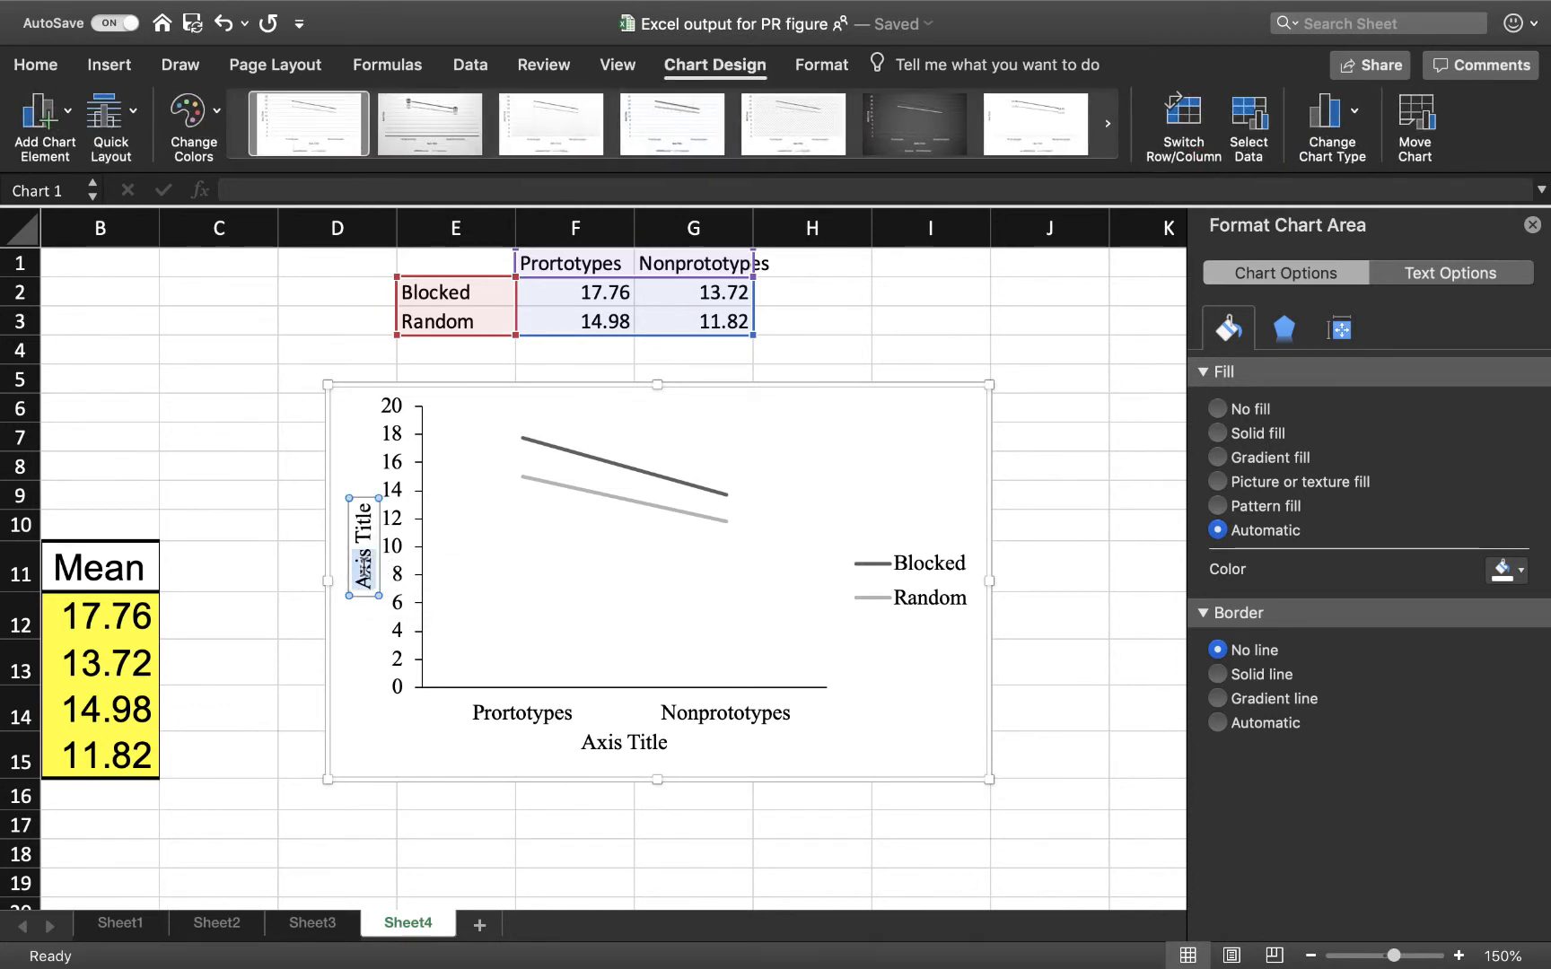
pyautogui.tripleClick(363, 565)
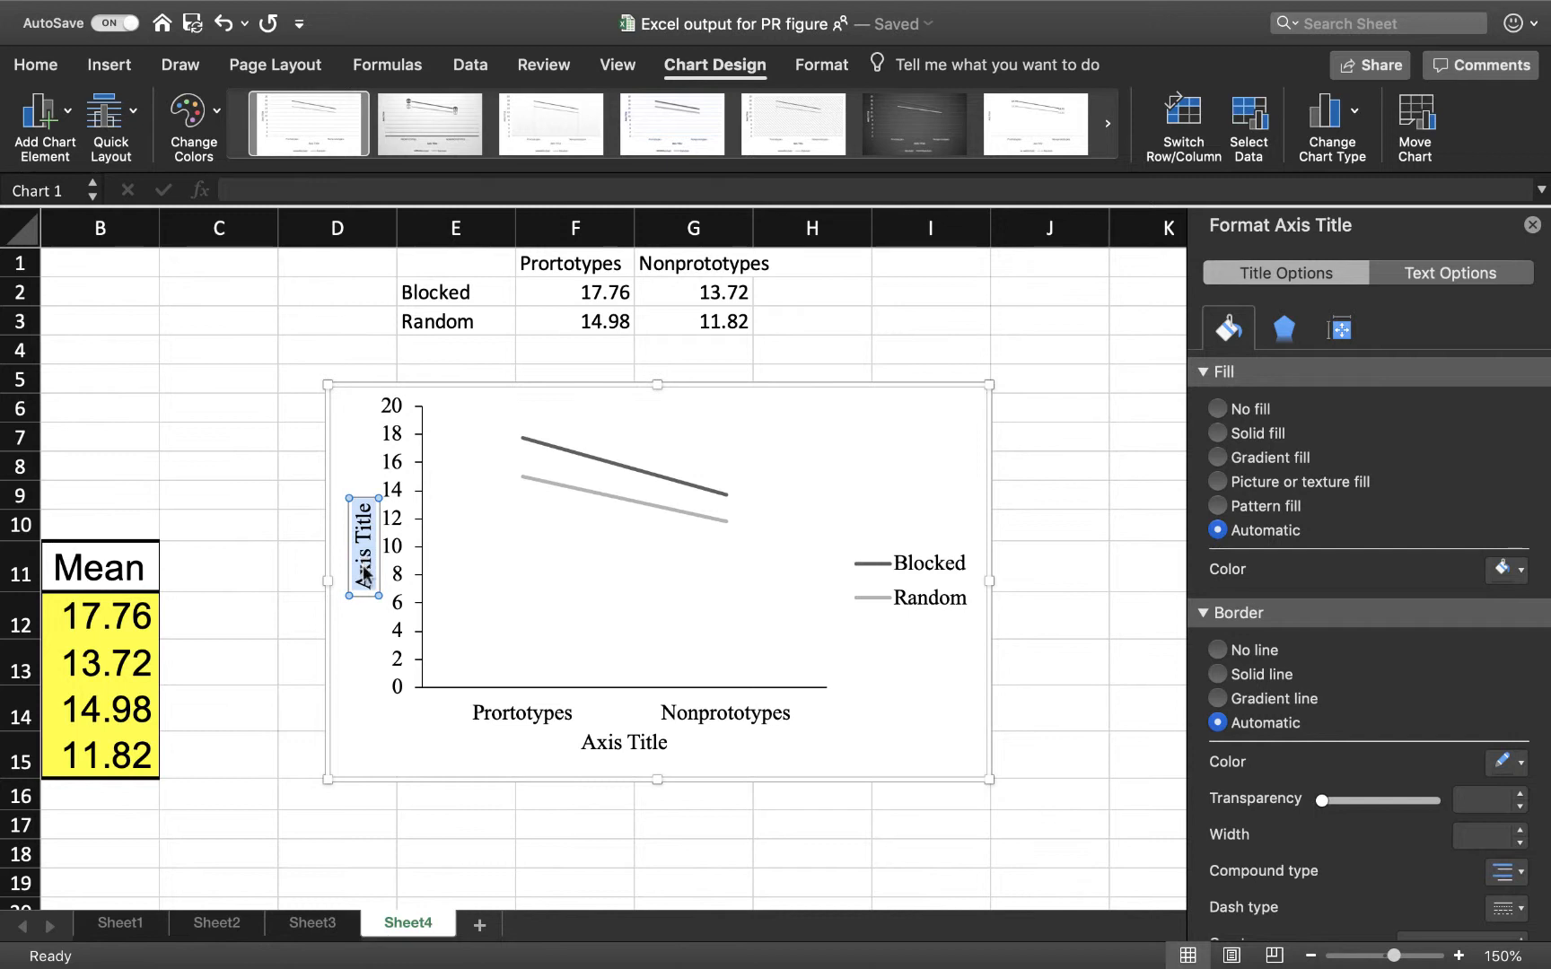
pyautogui.write('Means')
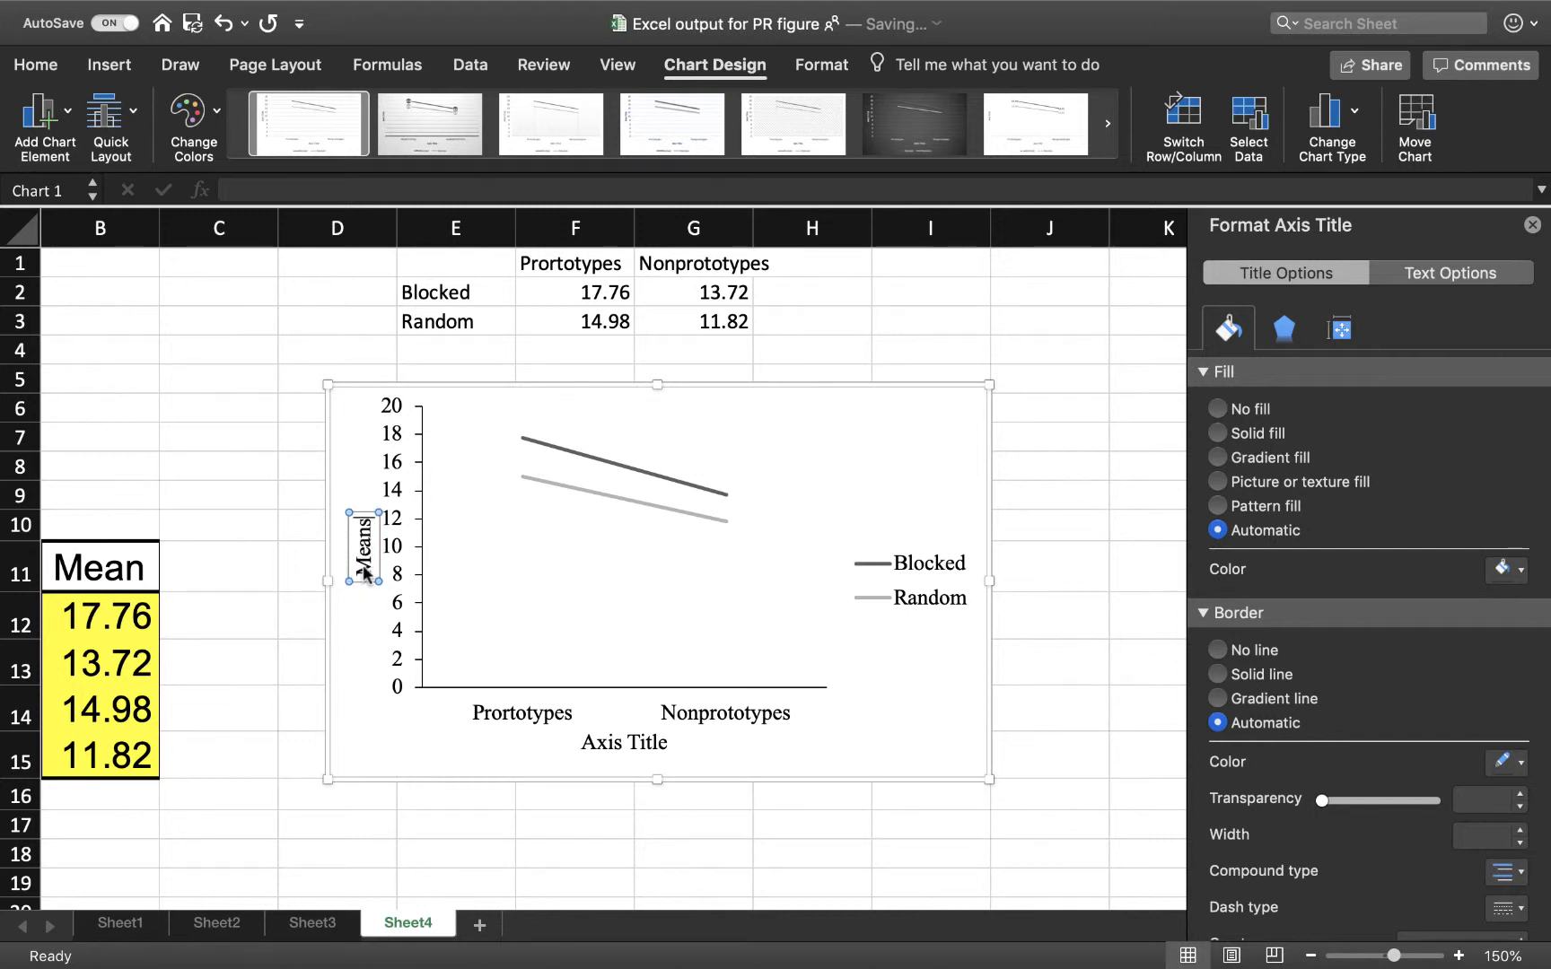
pyautogui.write(' of Words')
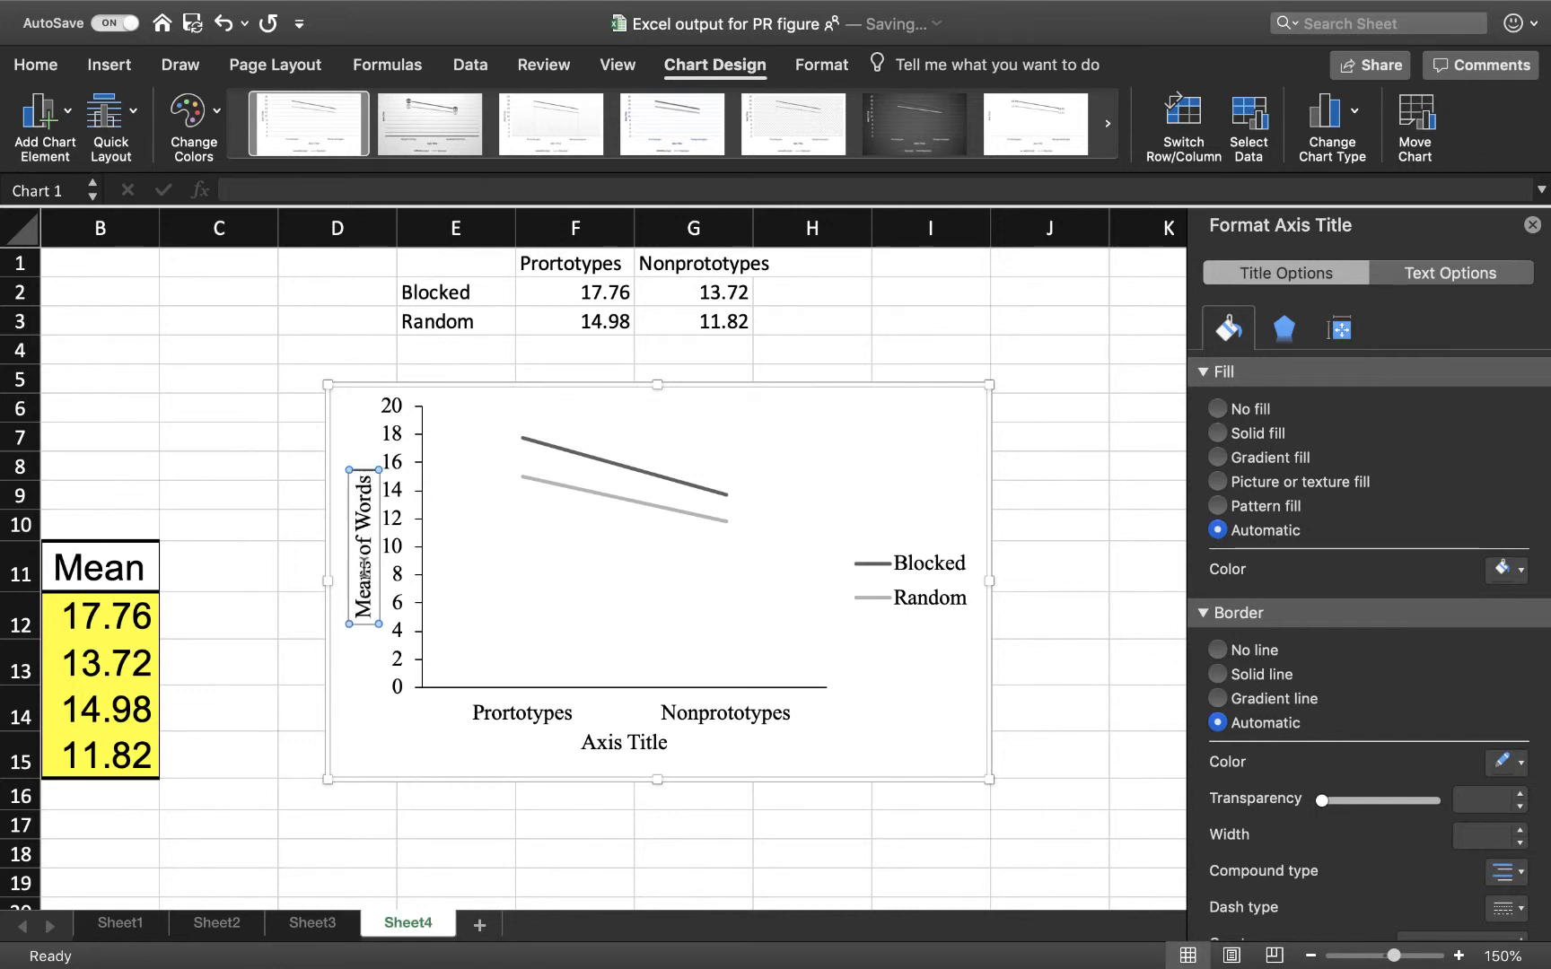
pyautogui.write(' Recalled')
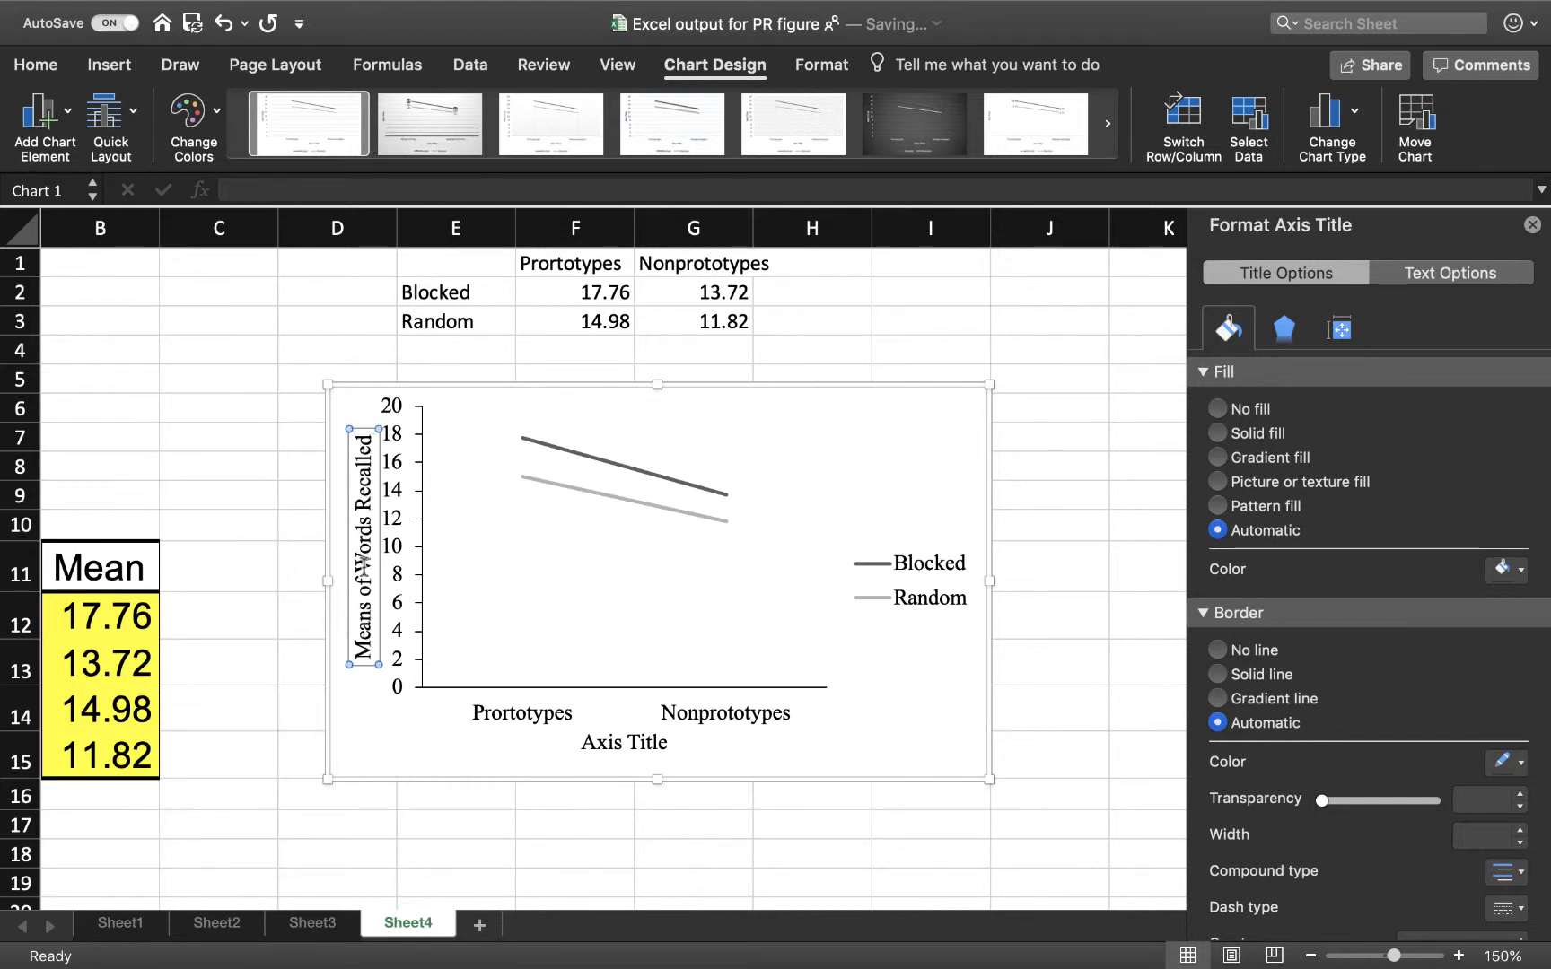
# Replace the horizontal axis title's placeholder text with "Typicality".
pyautogui.click(617, 743)
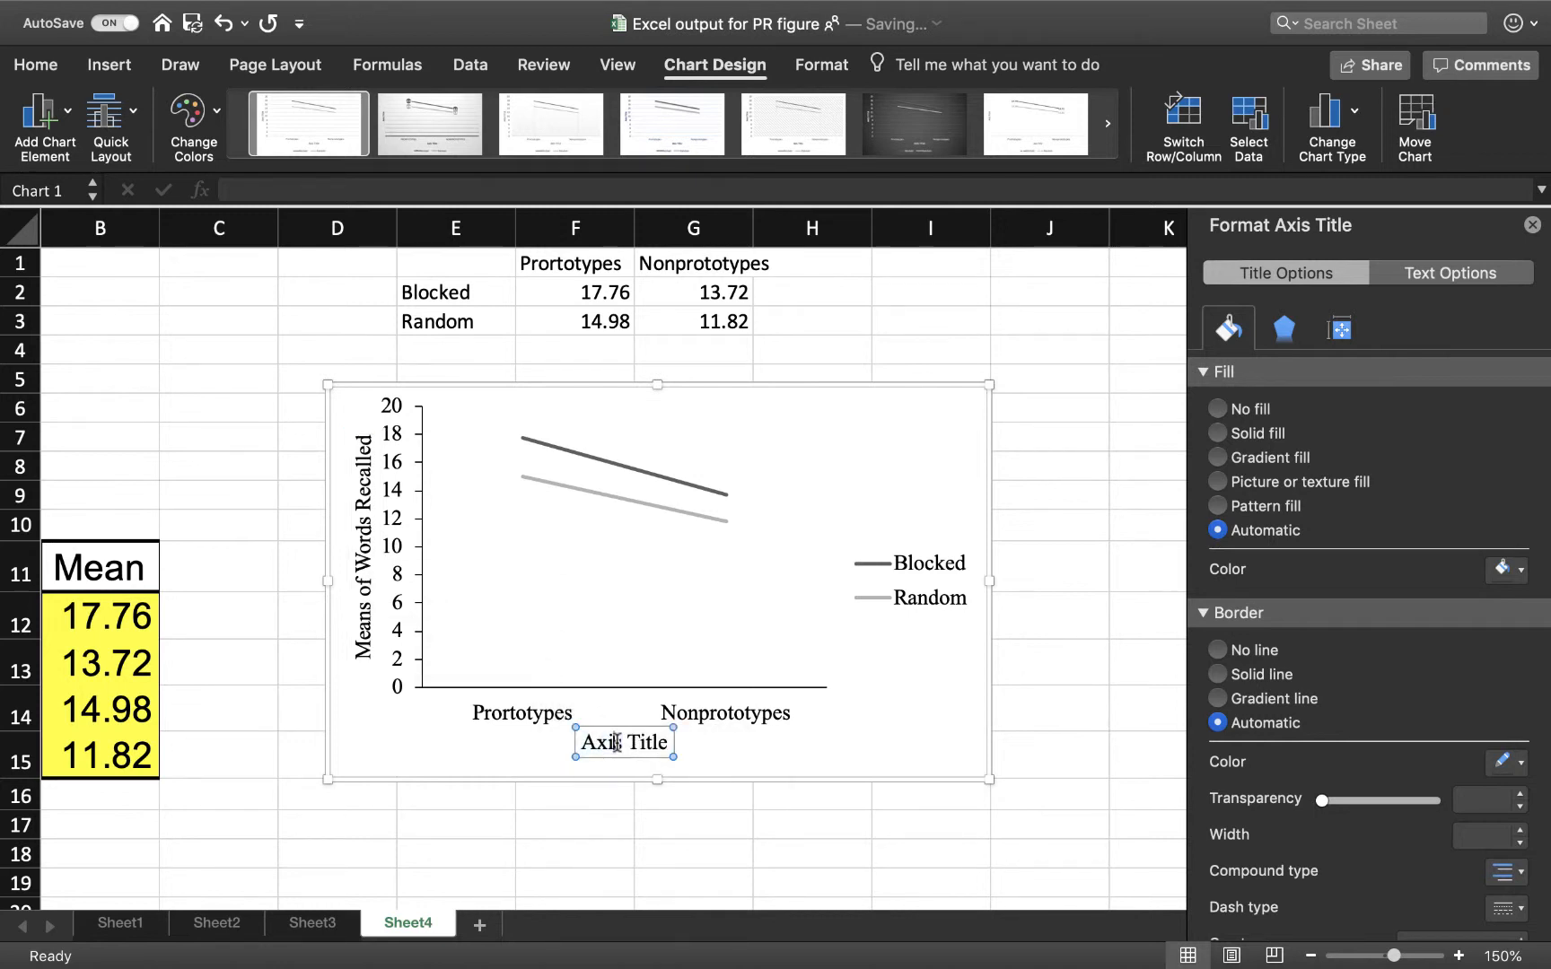
pyautogui.tripleClick(616, 743)
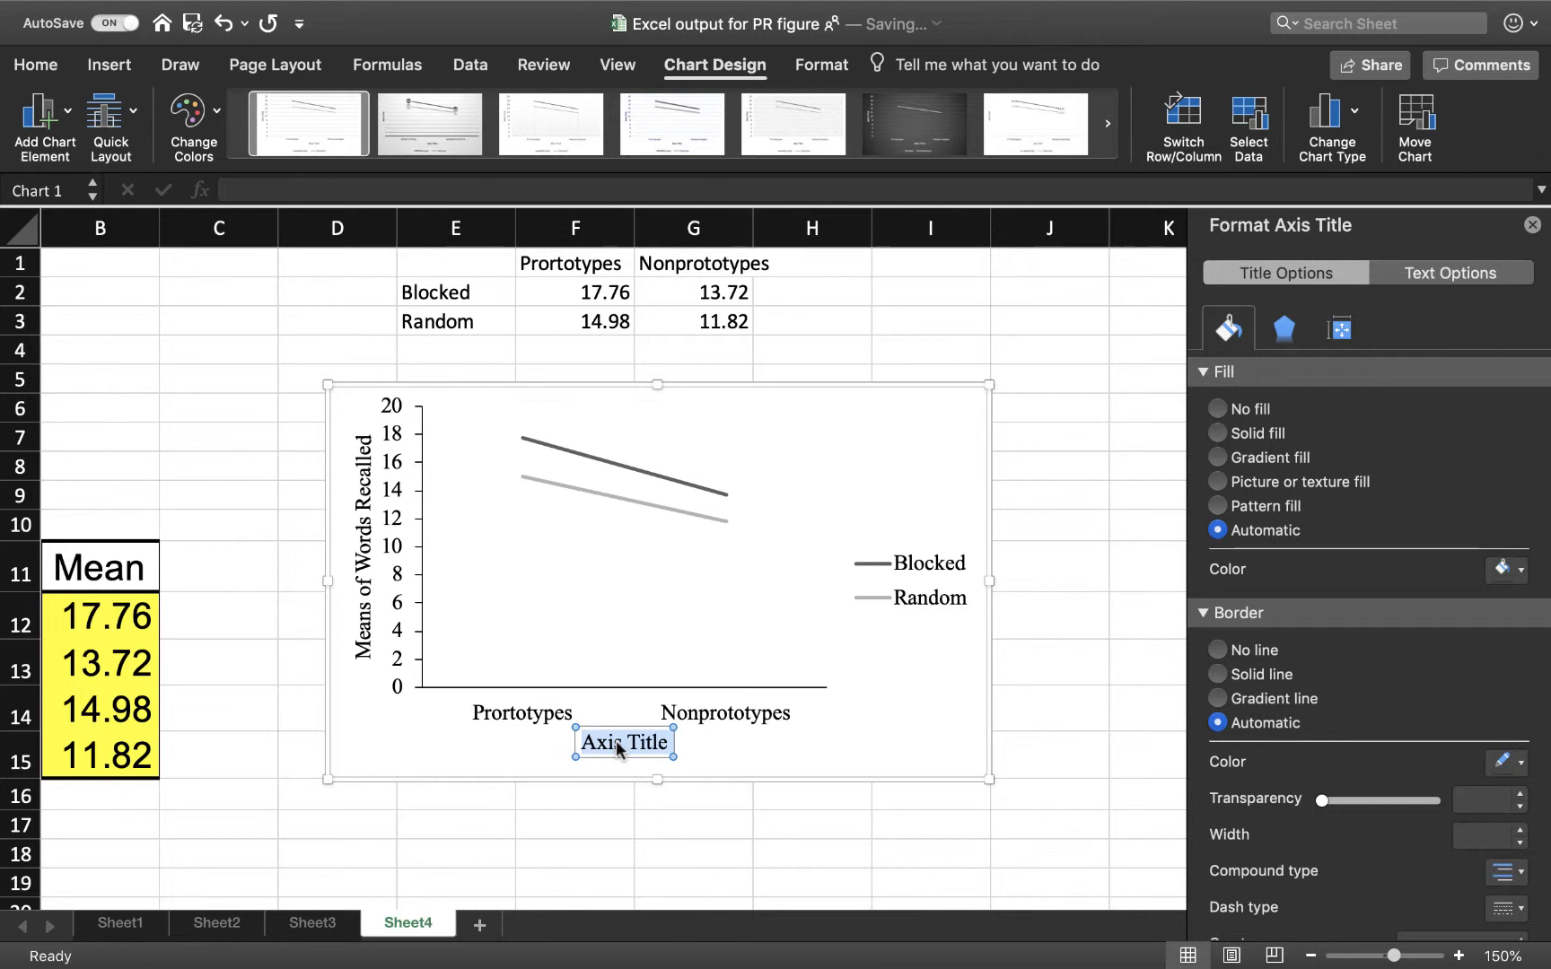
pyautogui.write('Typicality')
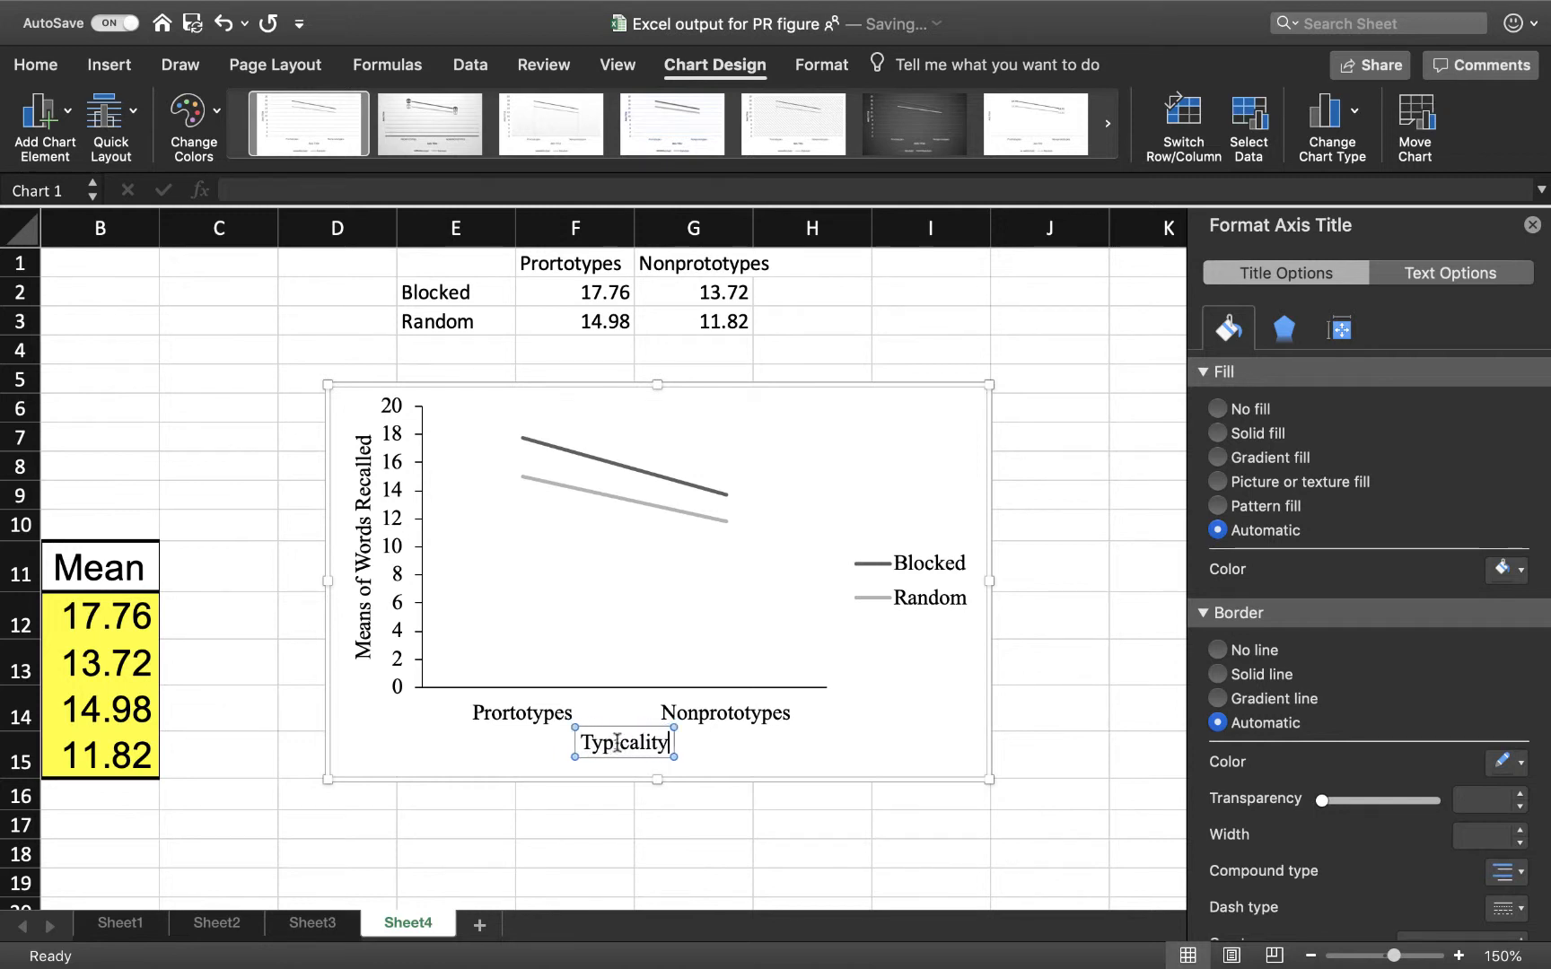
pyautogui.click(927, 731)
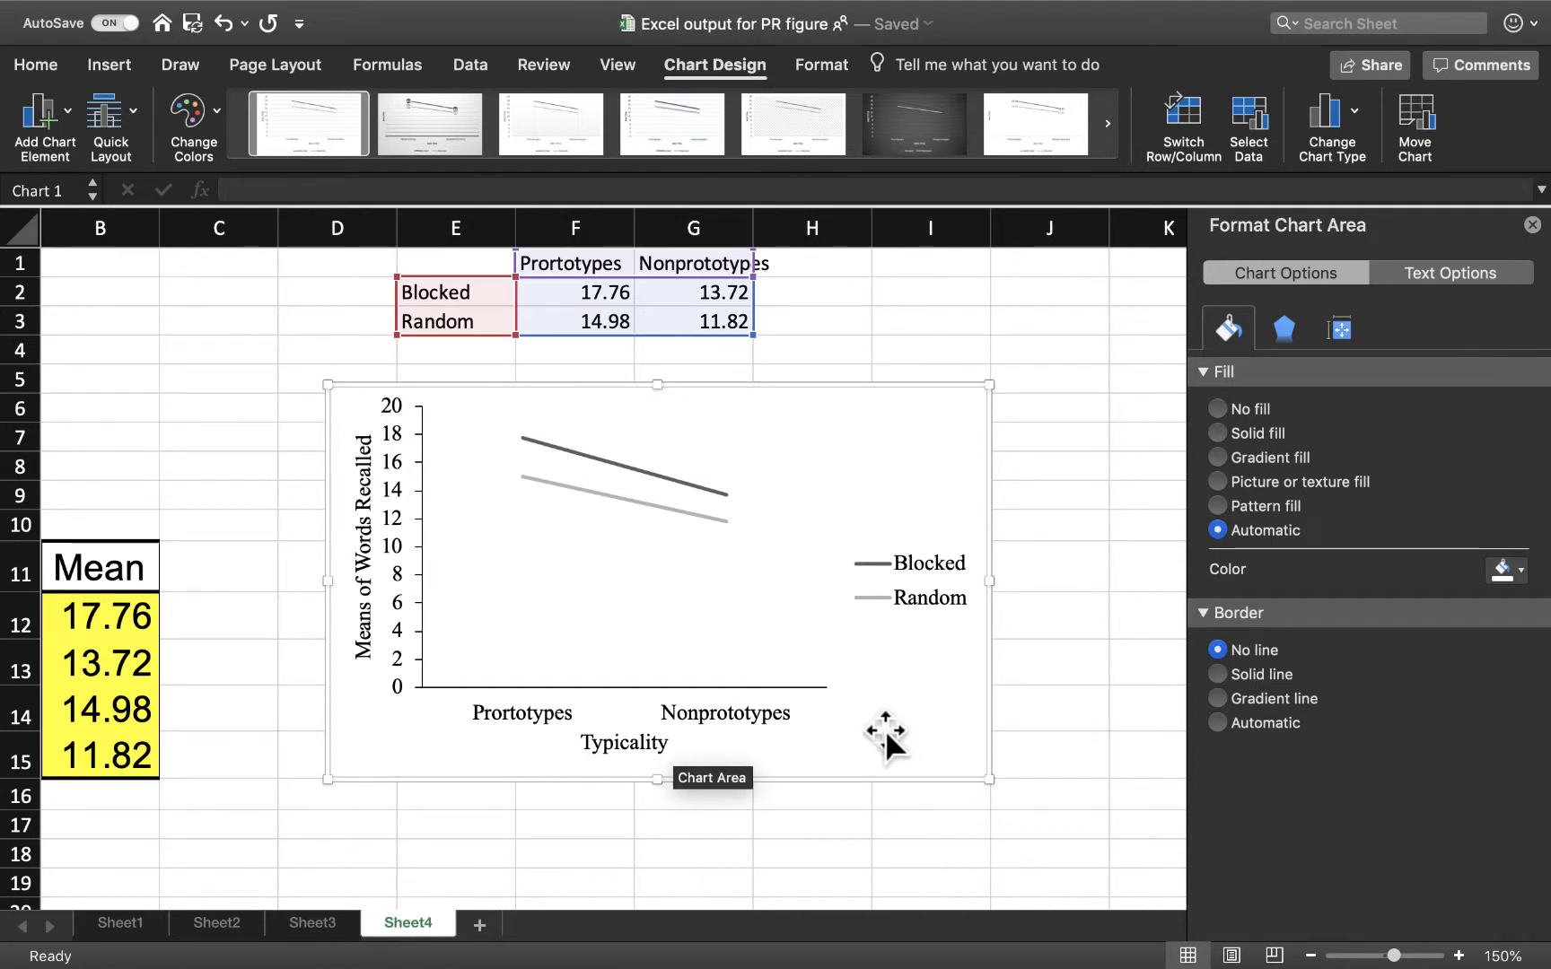
# Move the legend into the empty part of the plot area, below the right ends of the two lines.
pyautogui.click(913, 579)
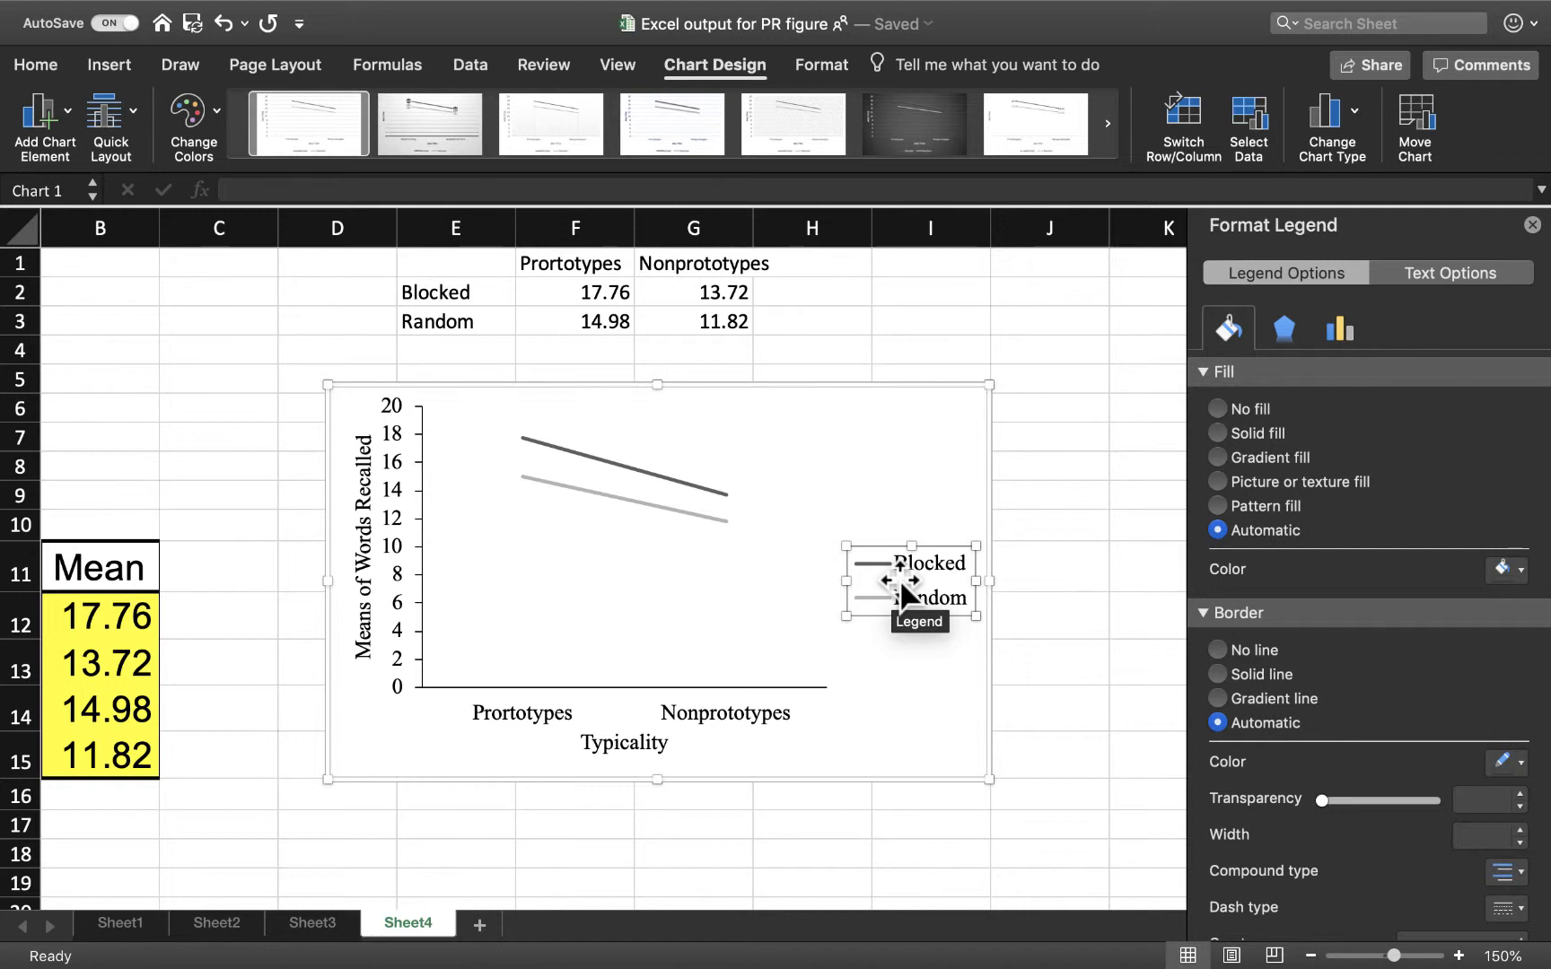
pyautogui.moveTo(900, 581); pyautogui.dragTo(727, 590)
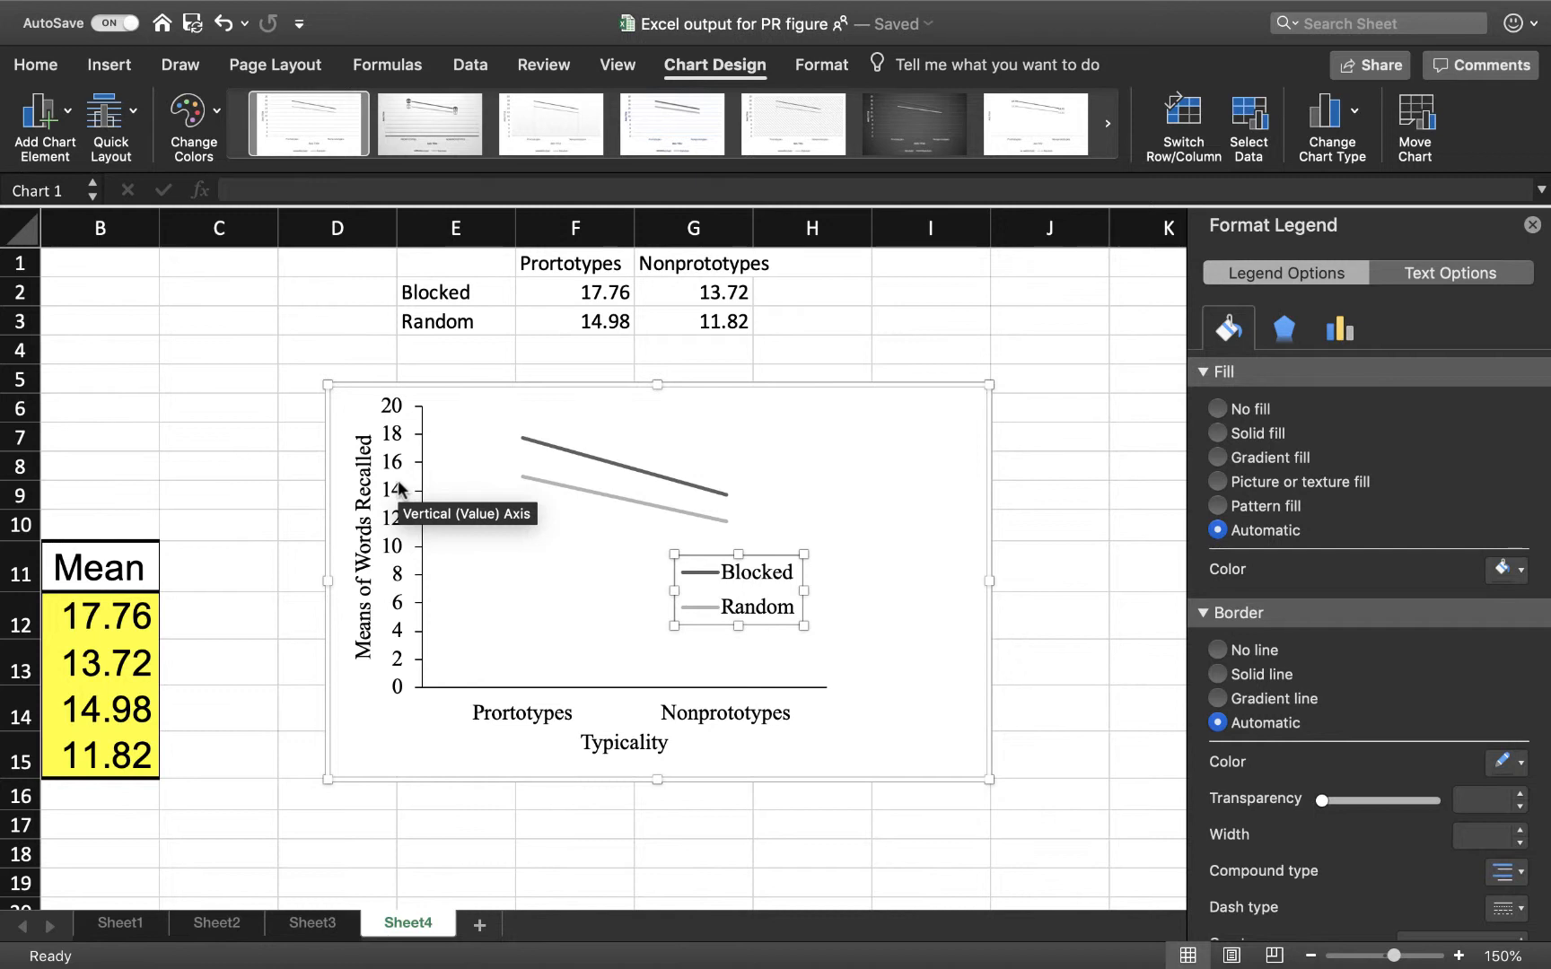
# Set the minimum bound of the chart's vertical axis to 11.
pyautogui.click(402, 512)
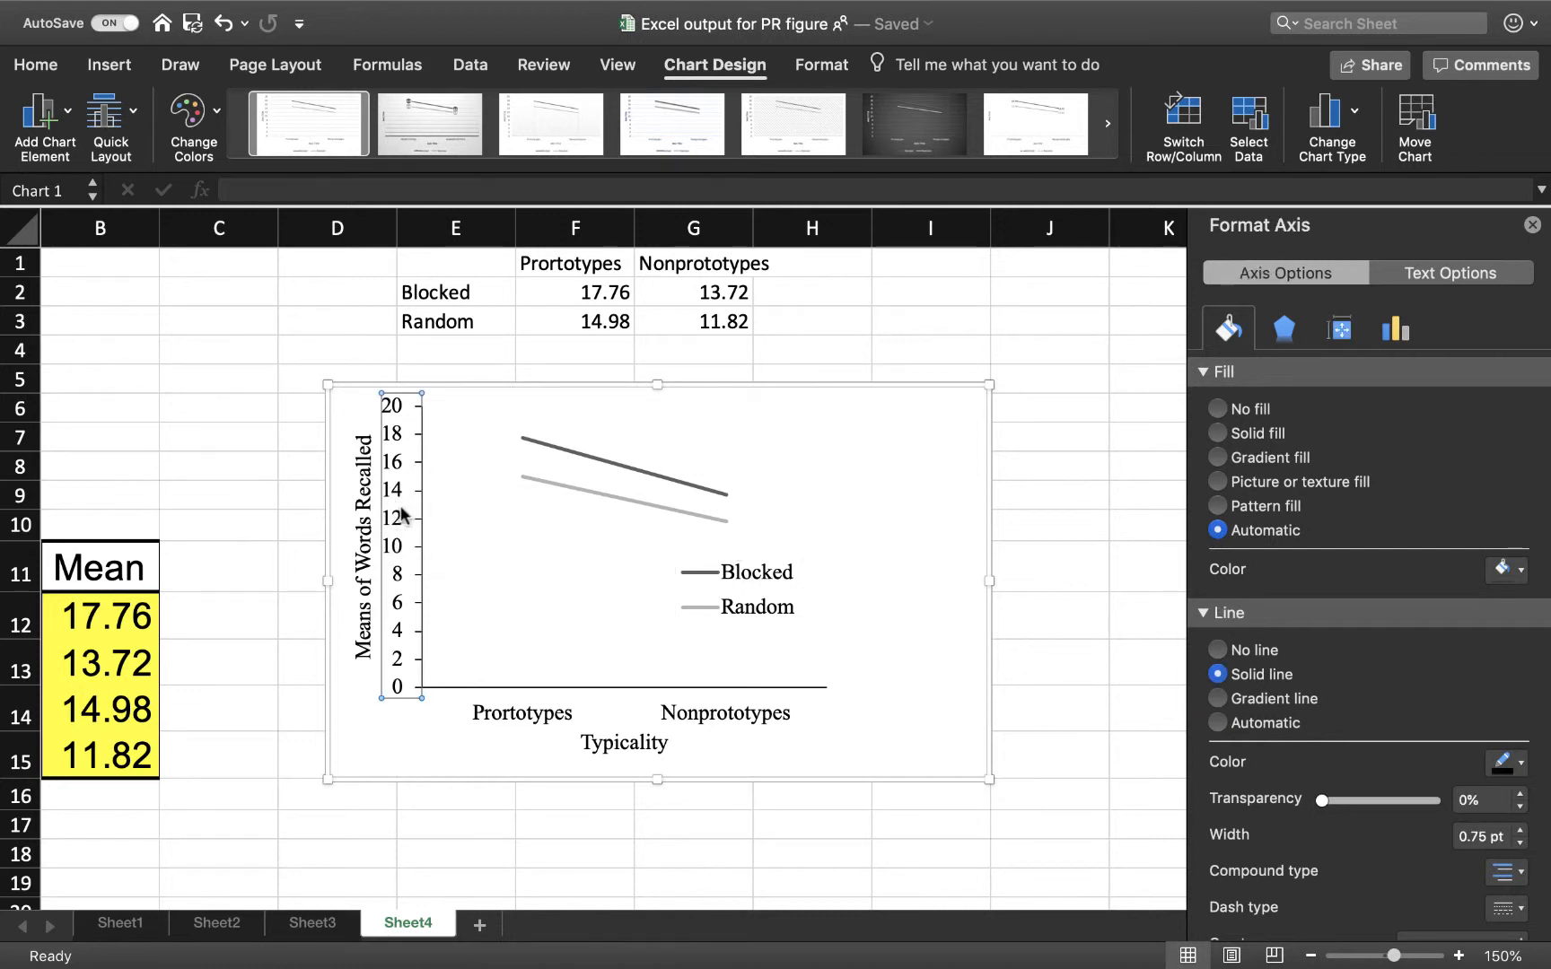
pyautogui.click(1389, 338)
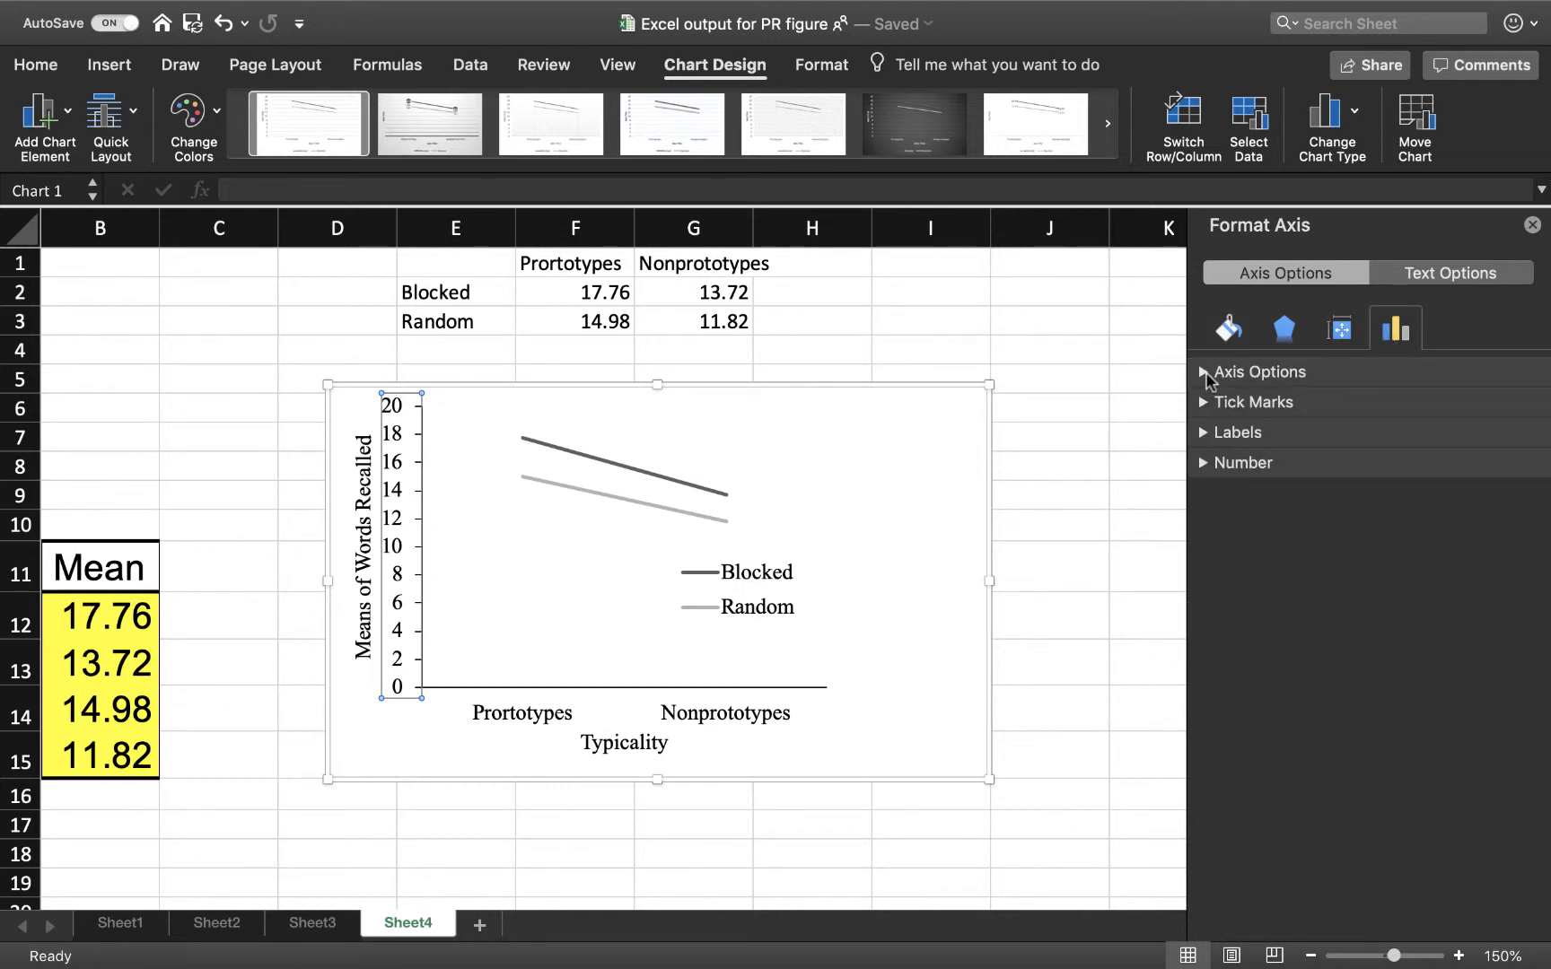
pyautogui.click(1205, 374)
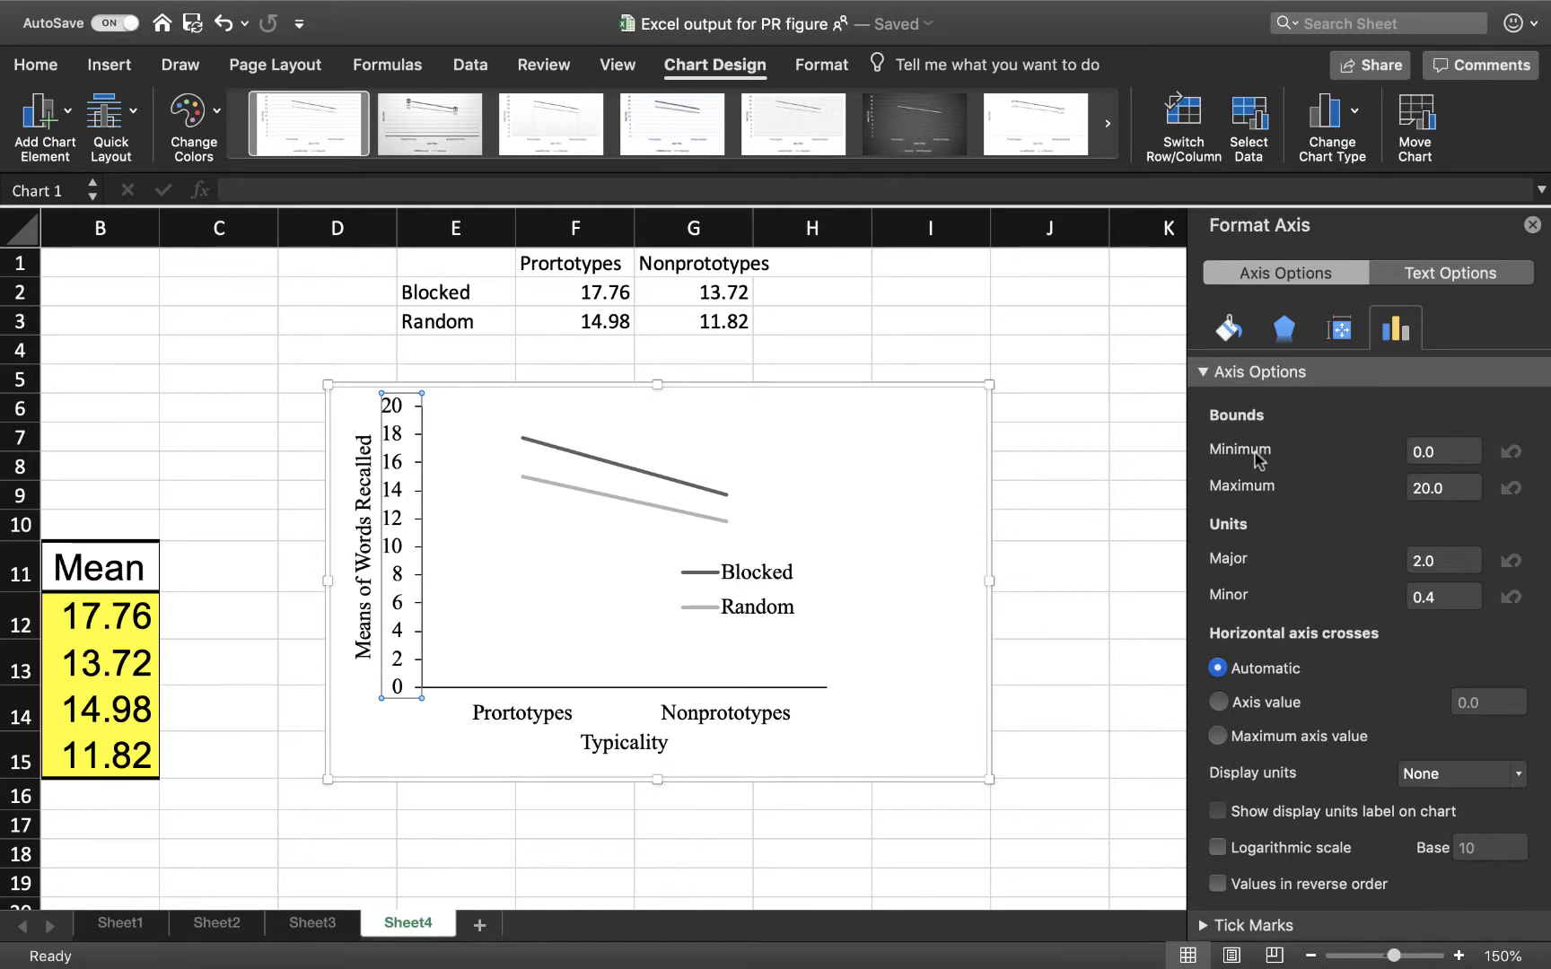
pyautogui.click(1427, 453)
pyautogui.doubleClick(1427, 454)
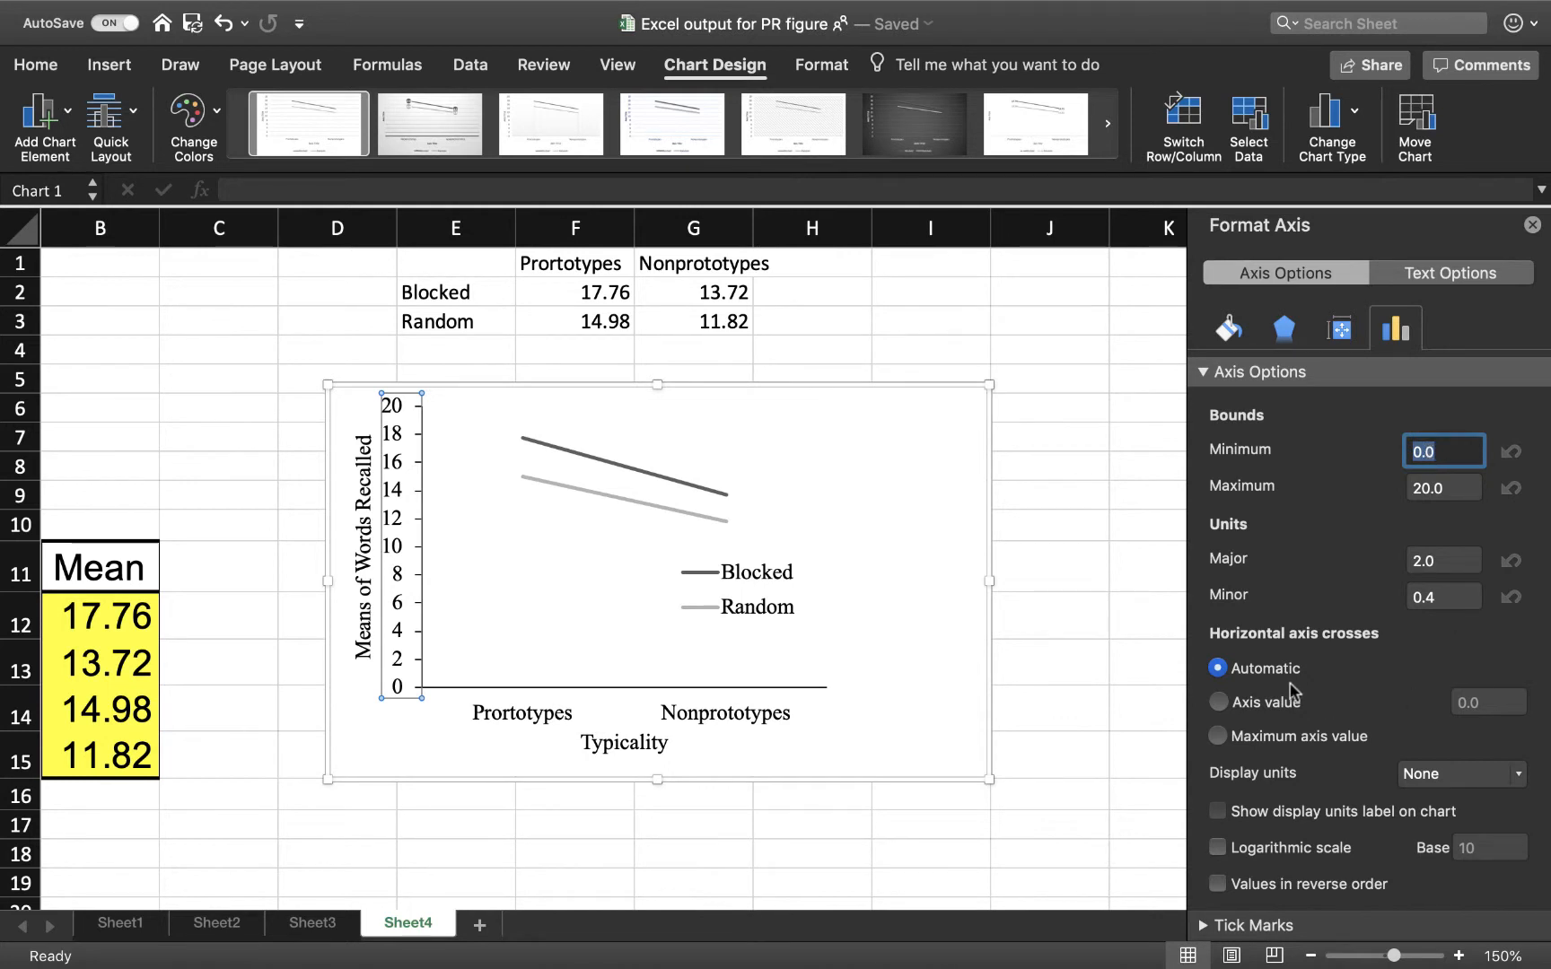
pyautogui.write('11')
pyautogui.press('Return')
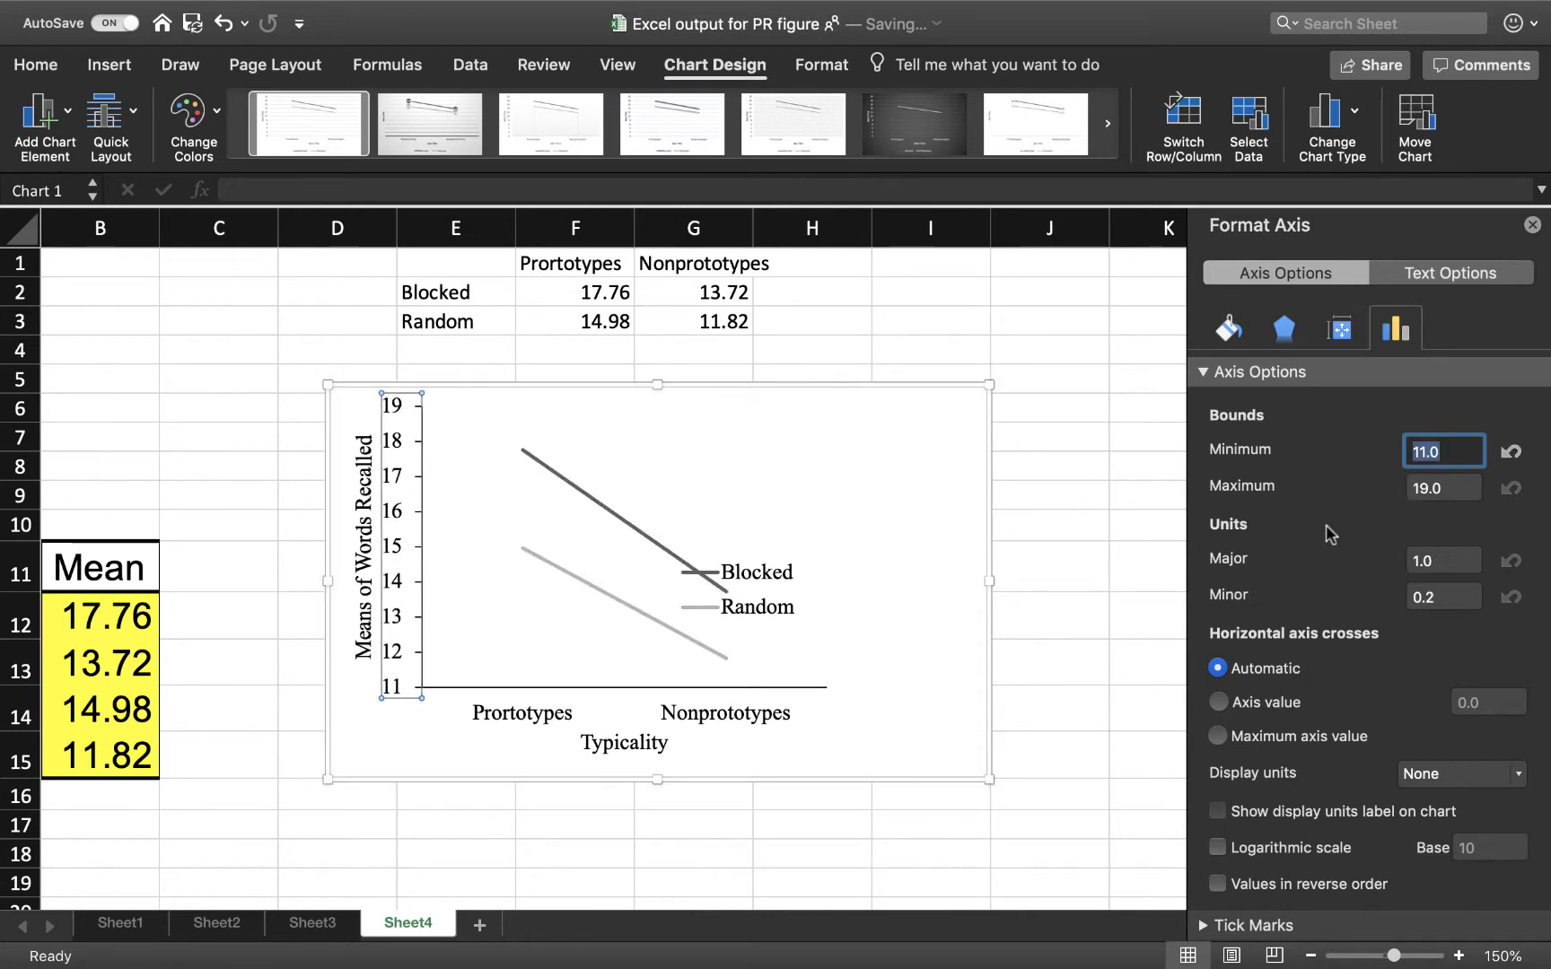
# Set the vertical axis's major unit to 2.
pyautogui.click(1439, 560)
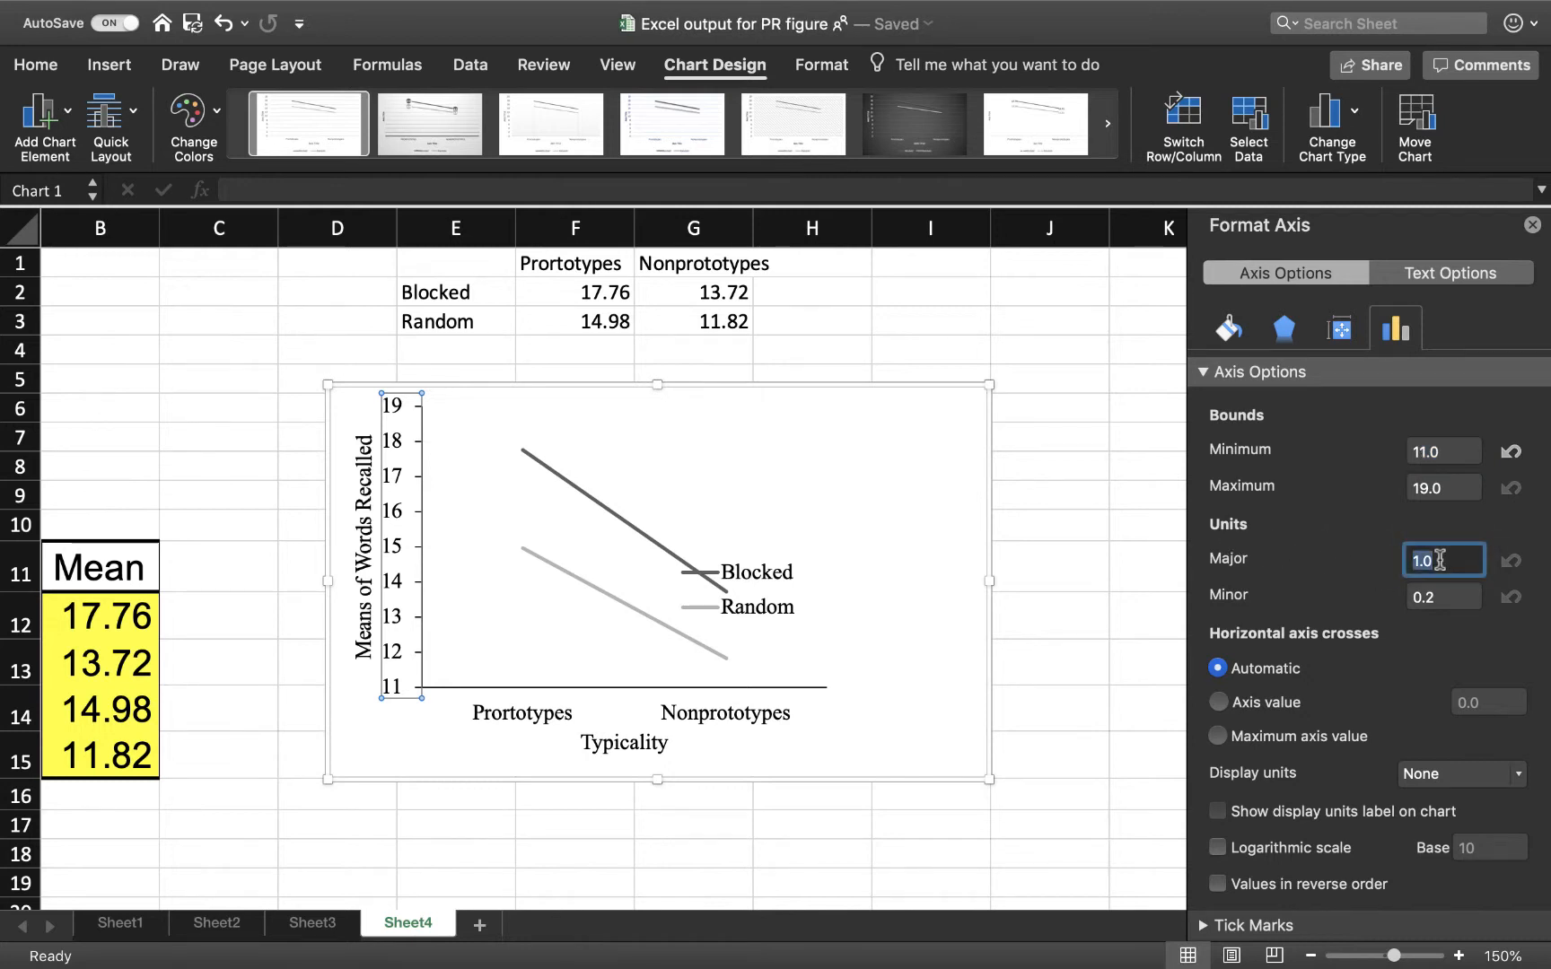
pyautogui.write('2')
pyautogui.press('Return')
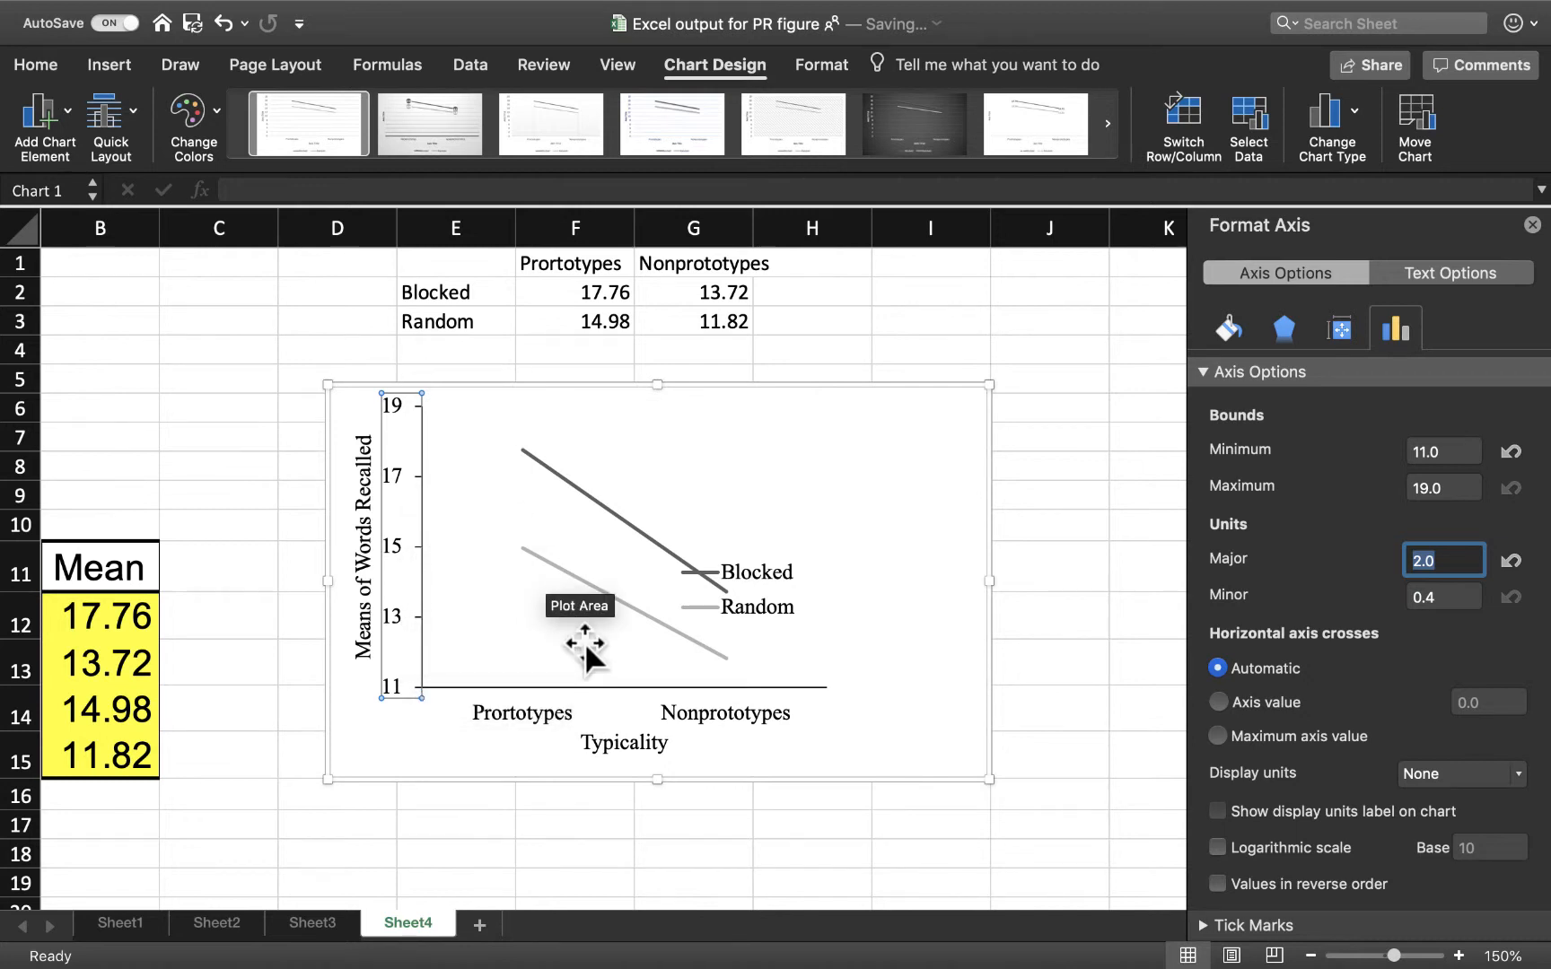
# Move the legend up into the empty part of the plot area, above the right ends of the two lines.
pyautogui.click(746, 591)
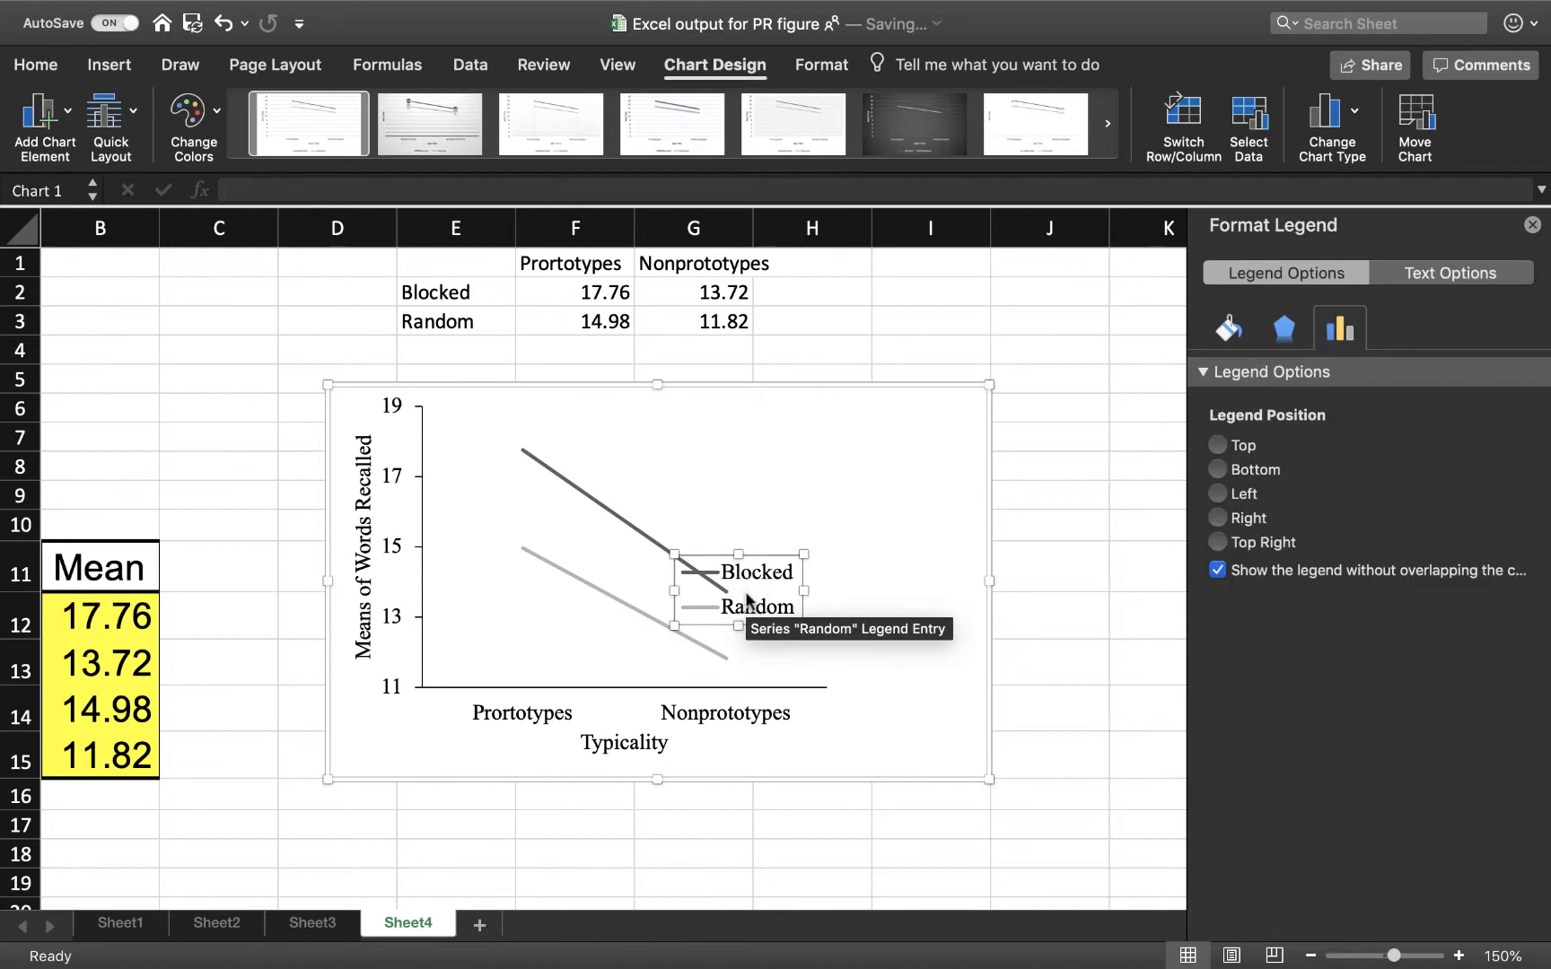
pyautogui.click(746, 601)
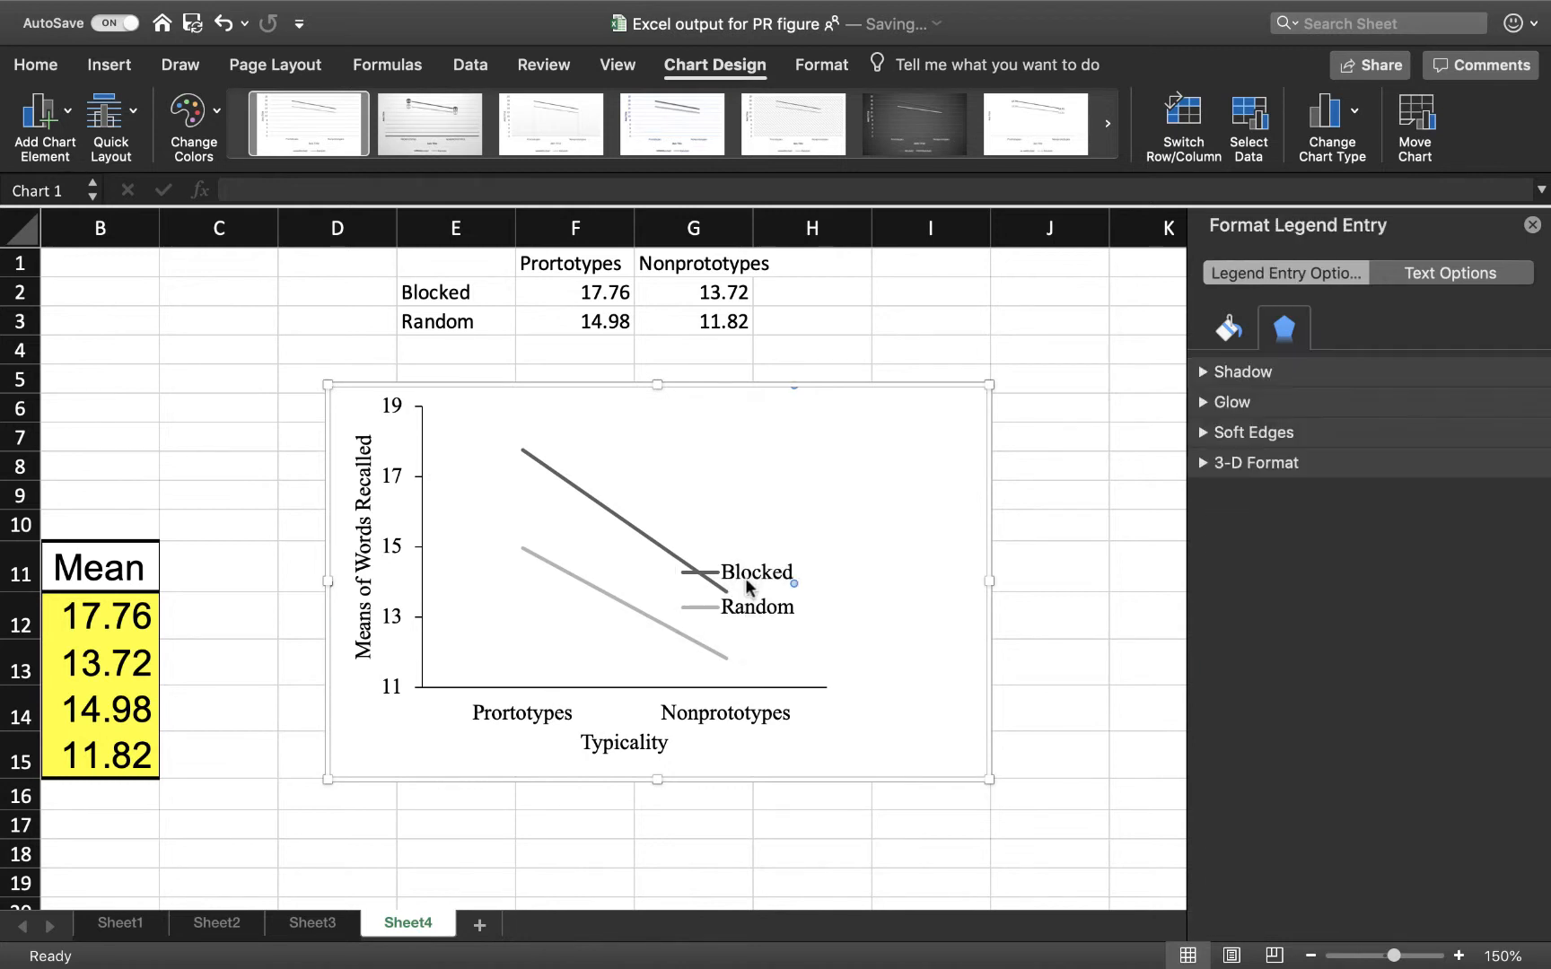
pyautogui.click(857, 611)
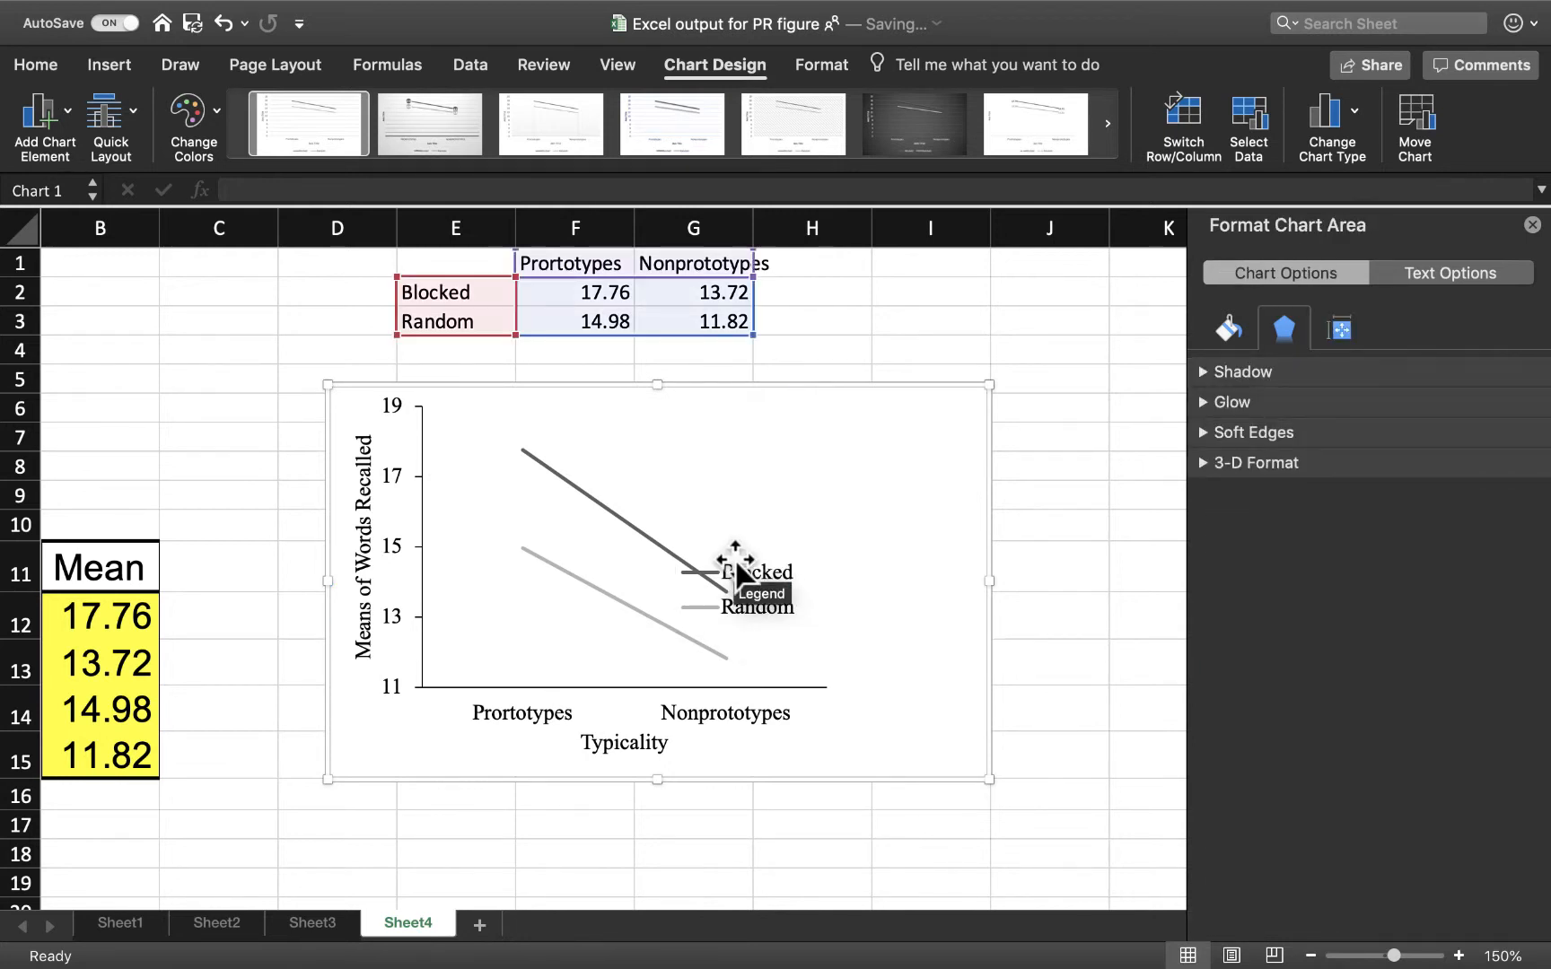
pyautogui.click(748, 597)
pyautogui.moveTo(746, 597); pyautogui.dragTo(745, 480)
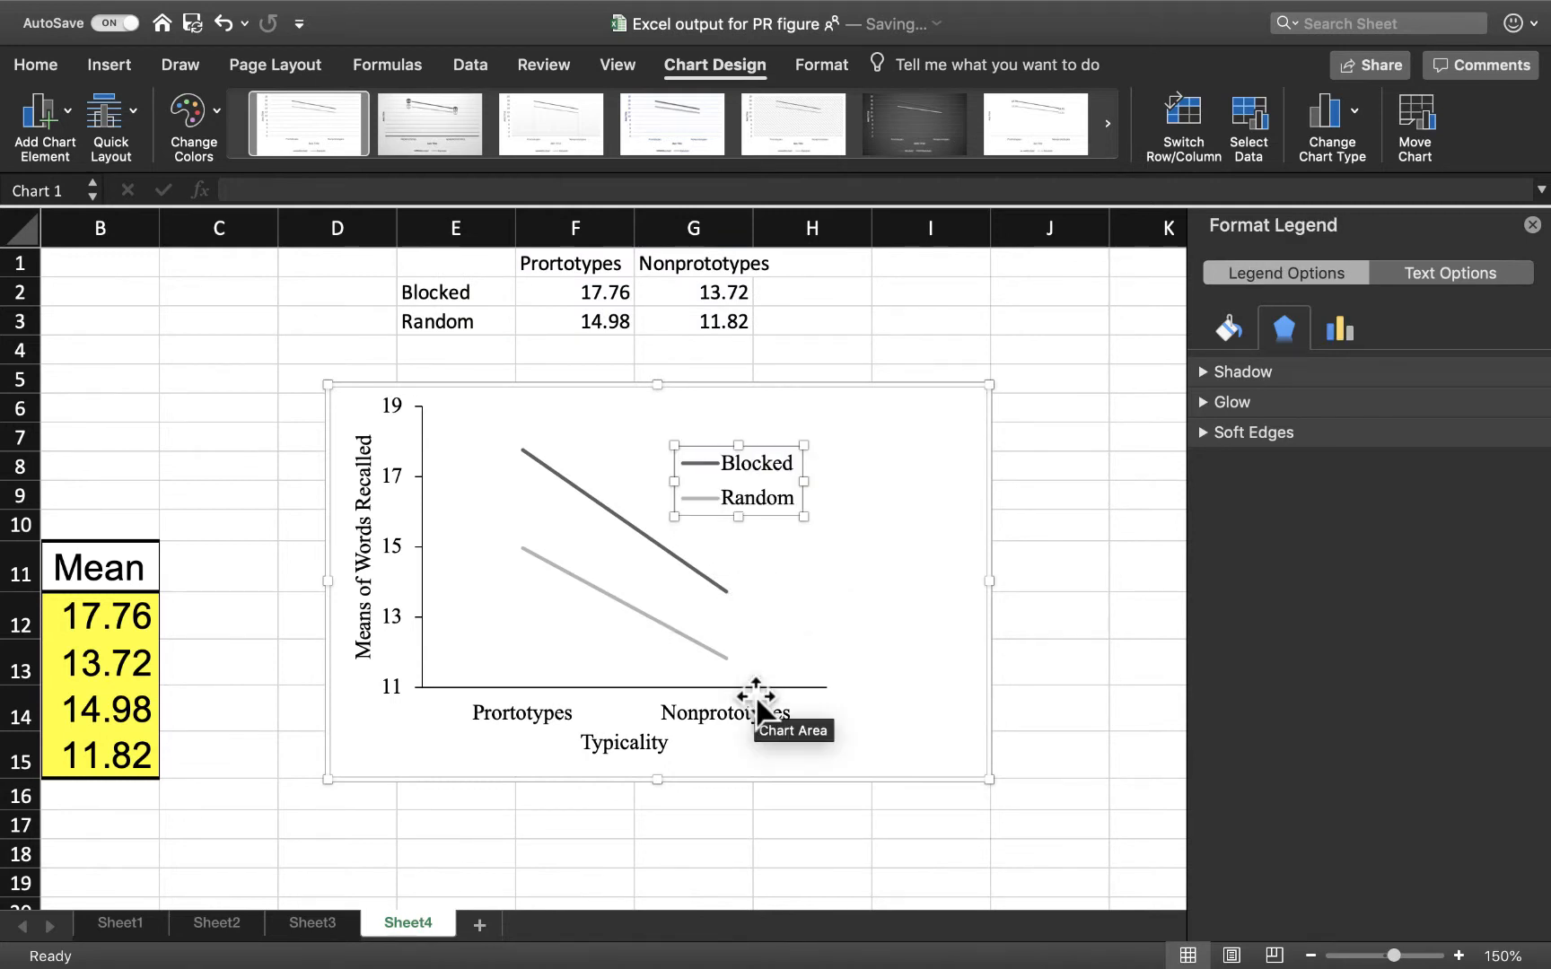
pyautogui.click(851, 613)
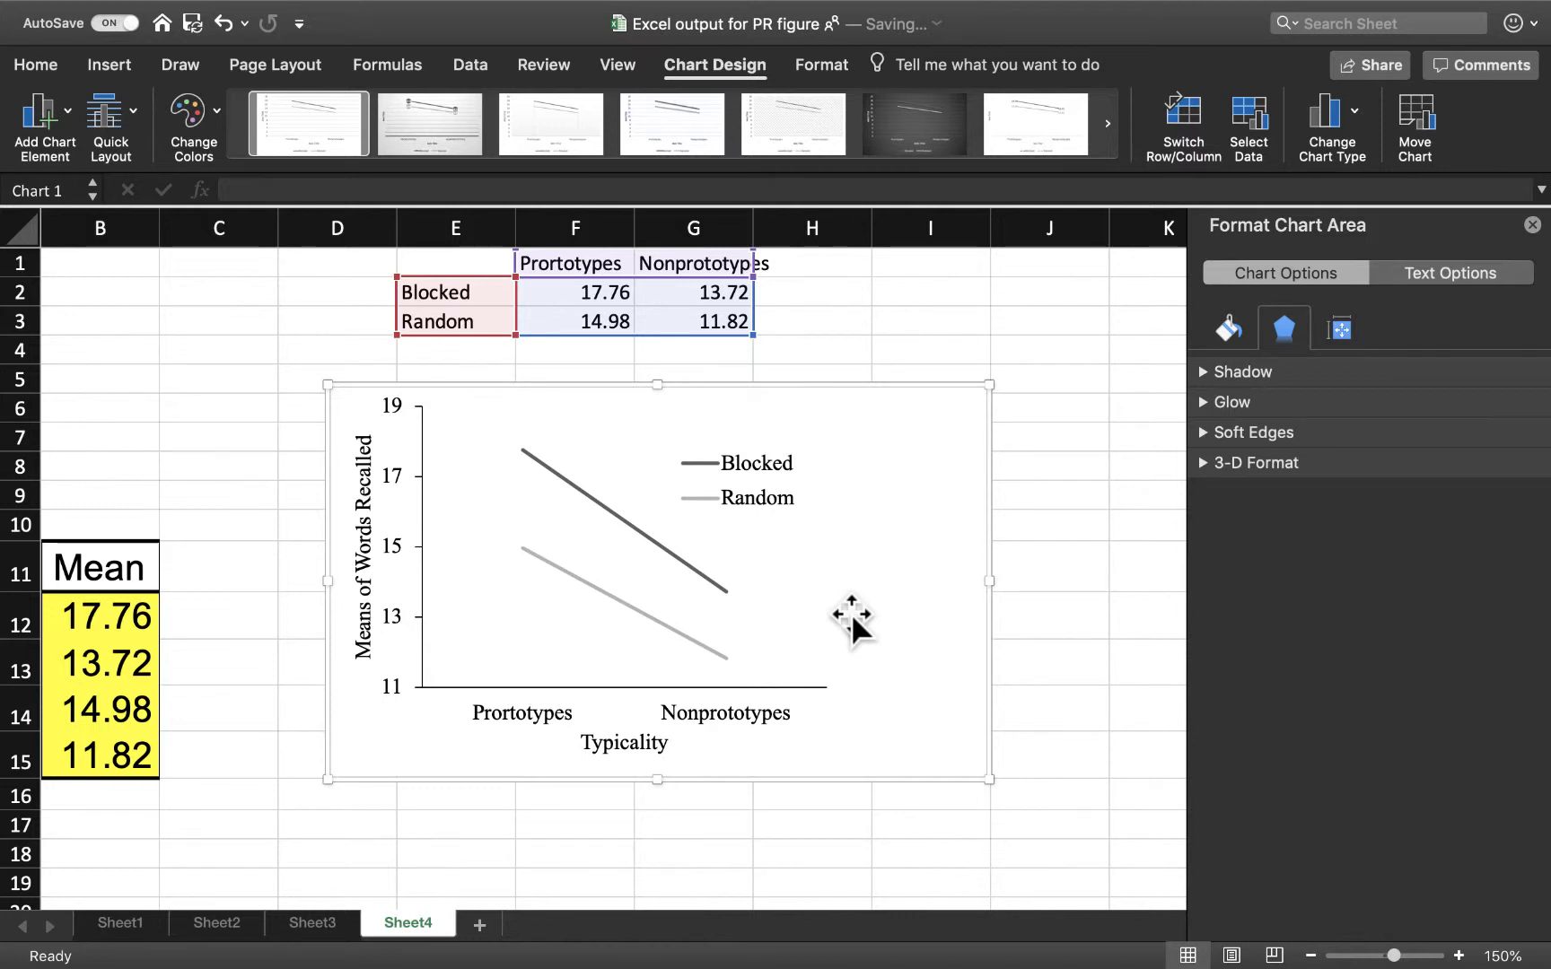
pyautogui.scroll(3, 644, 563)
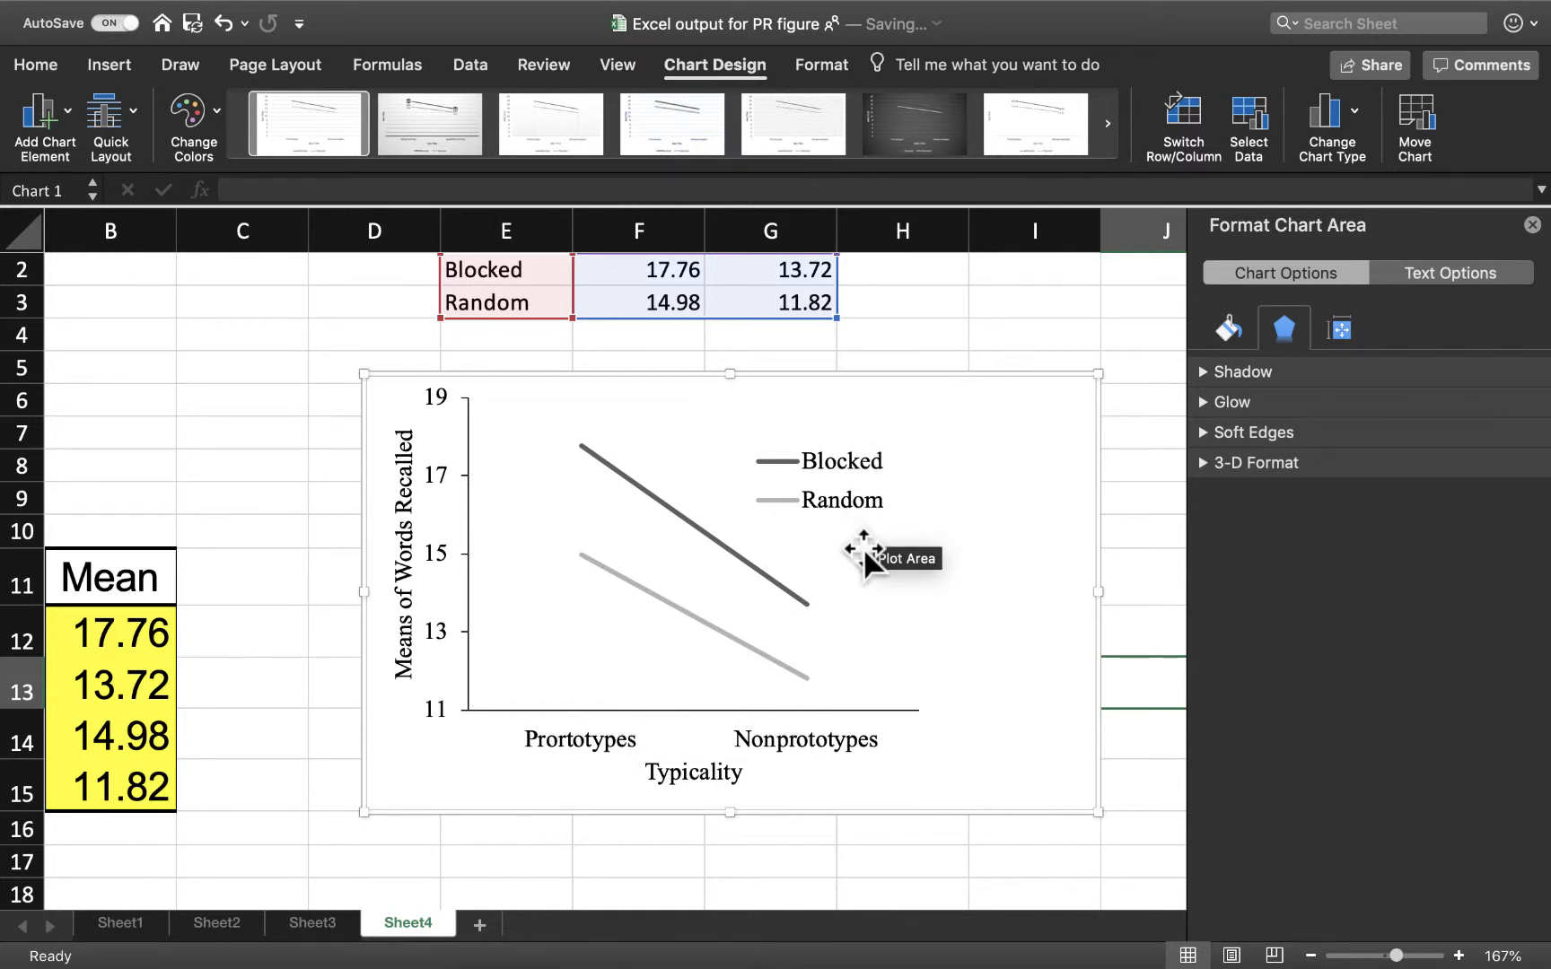
pyautogui.click(655, 496)
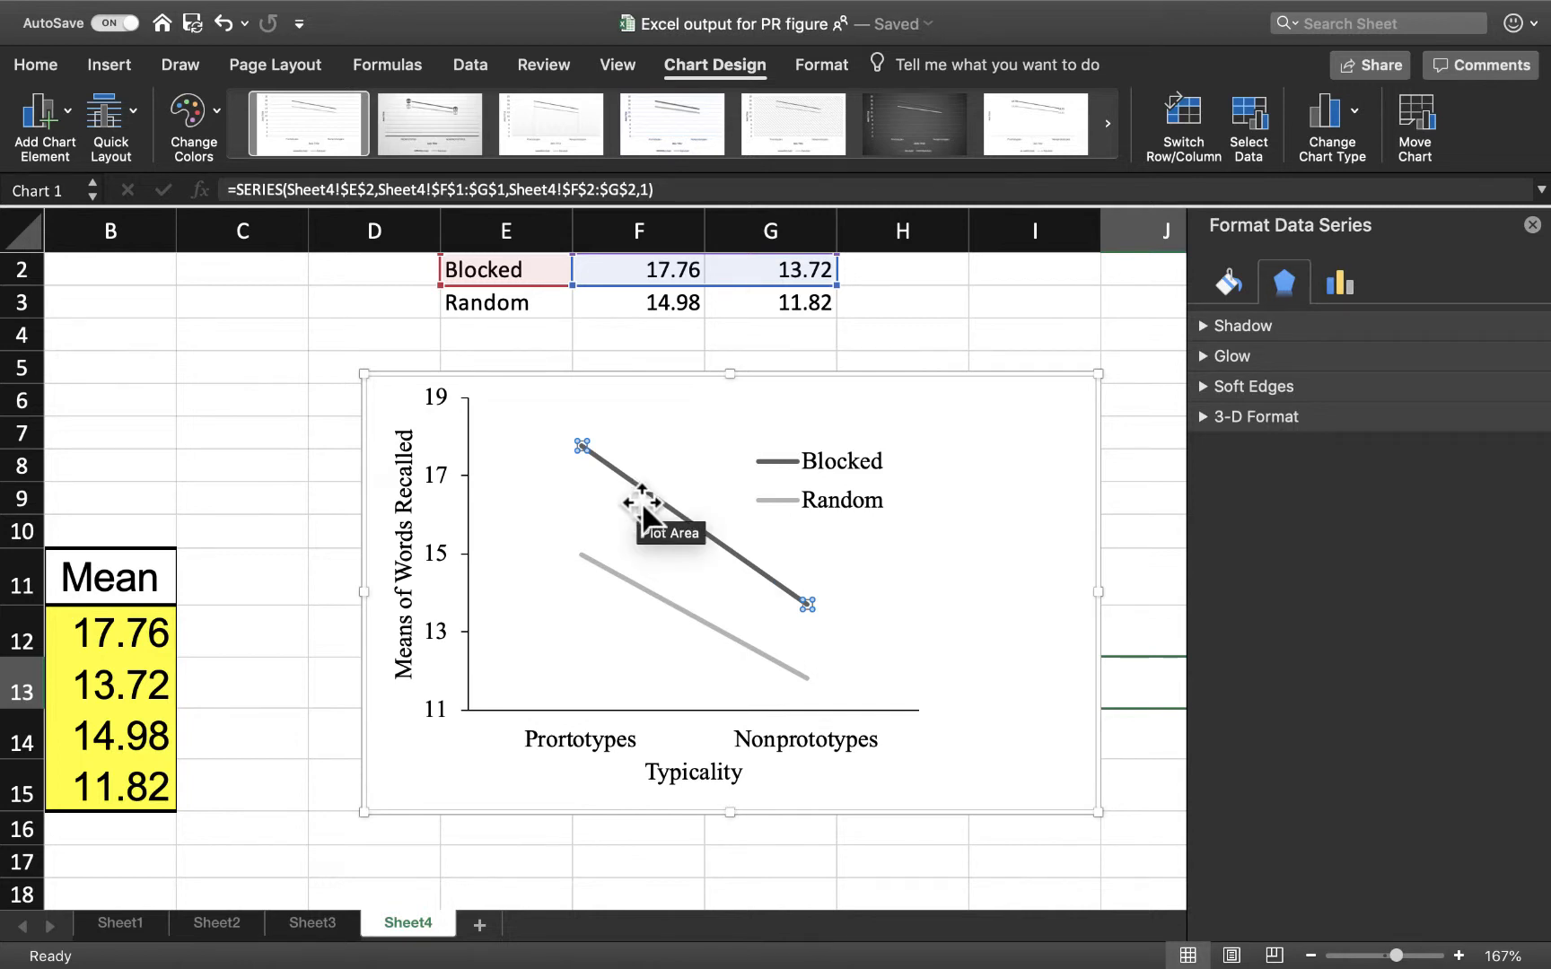
pyautogui.click(1343, 285)
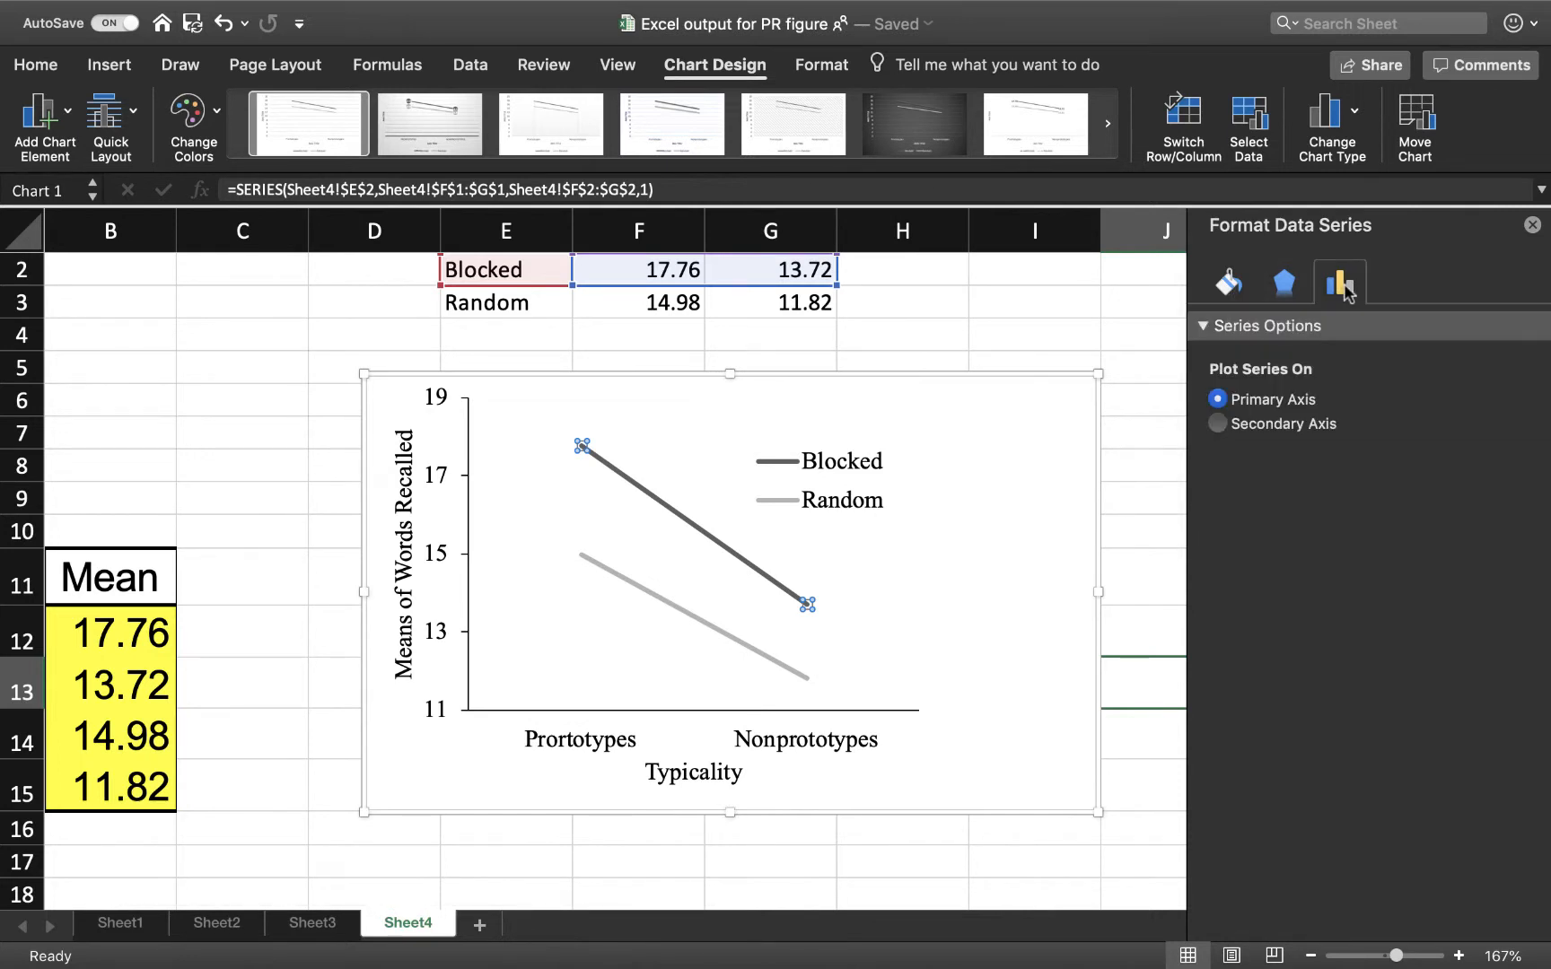
pyautogui.click(1285, 285)
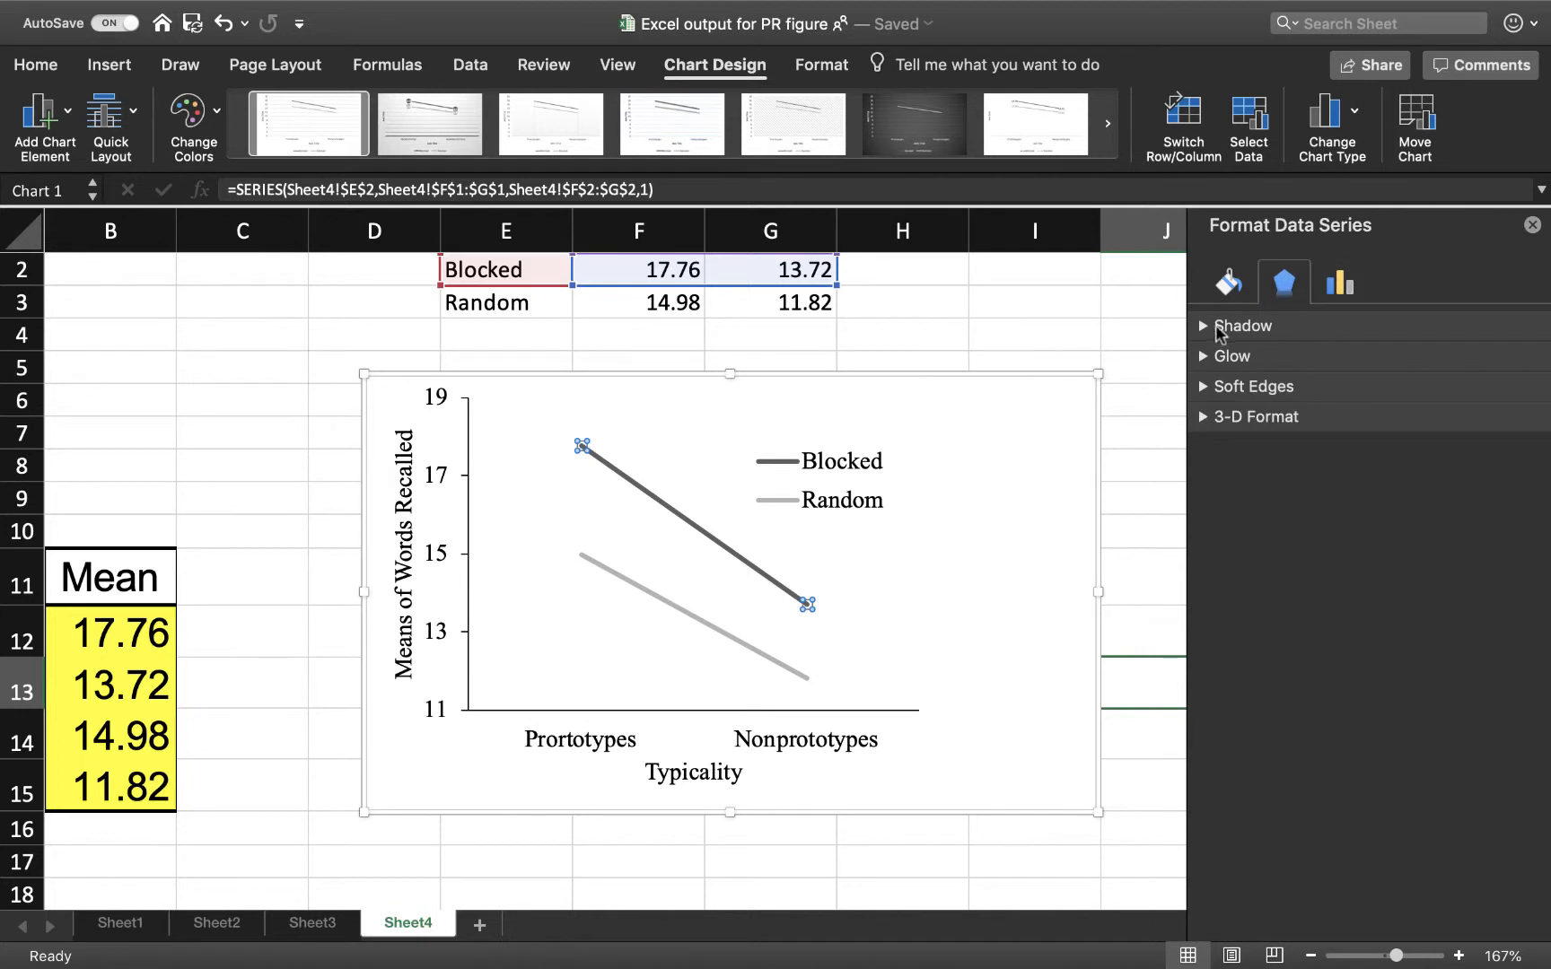
pyautogui.click(1204, 329)
pyautogui.click(1204, 327)
pyautogui.click(1220, 289)
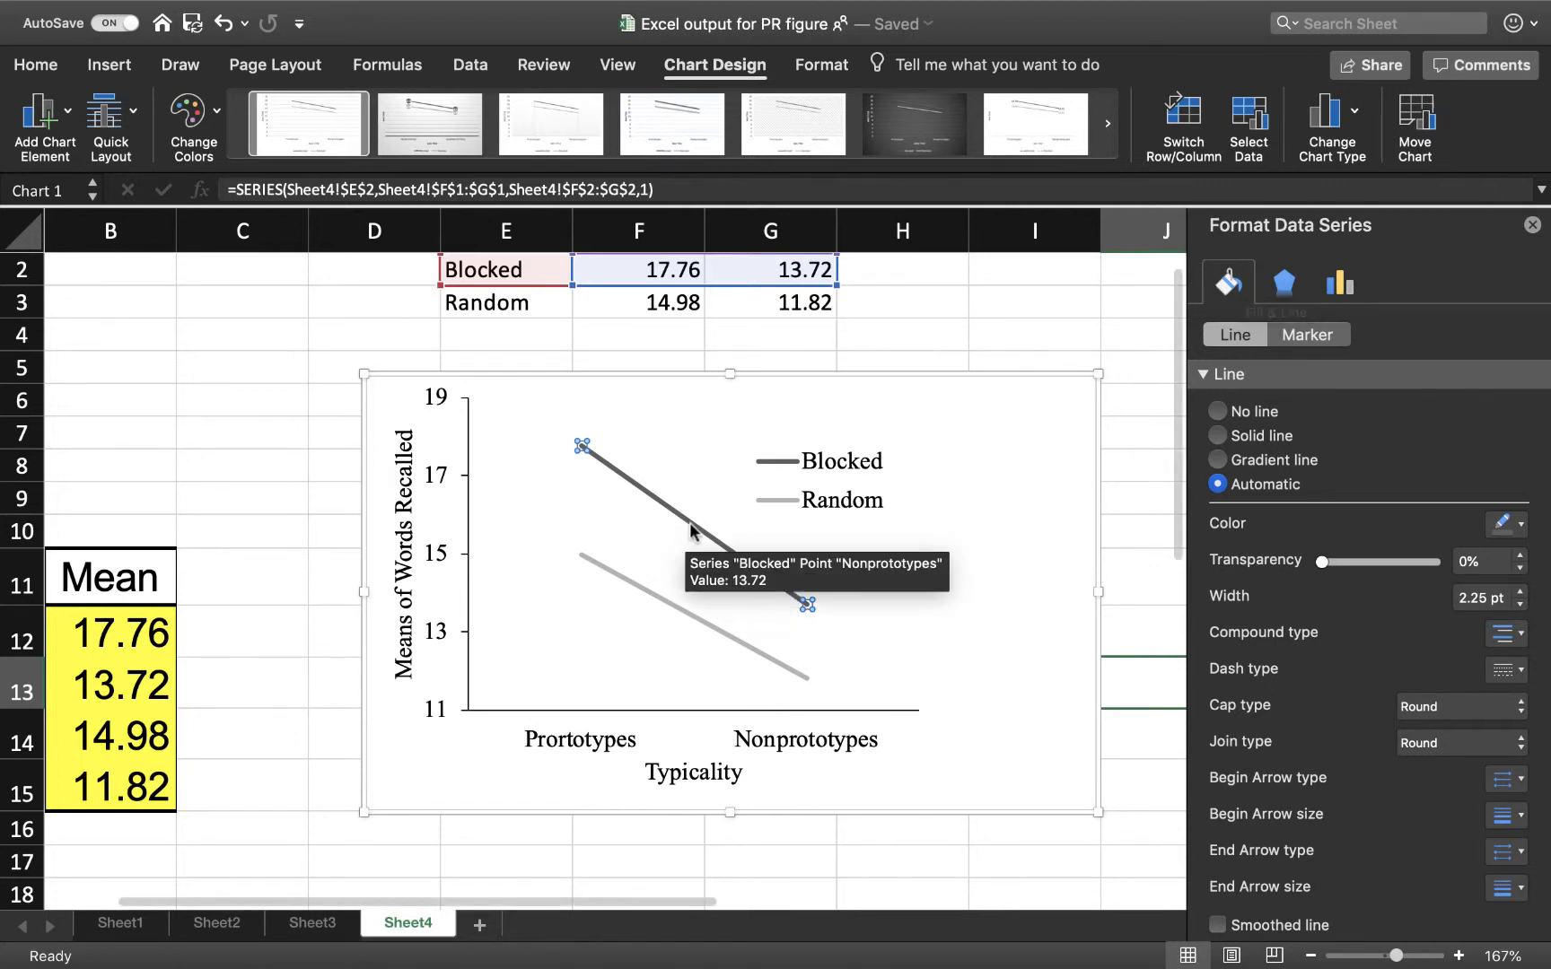
pyautogui.click(1532, 226)
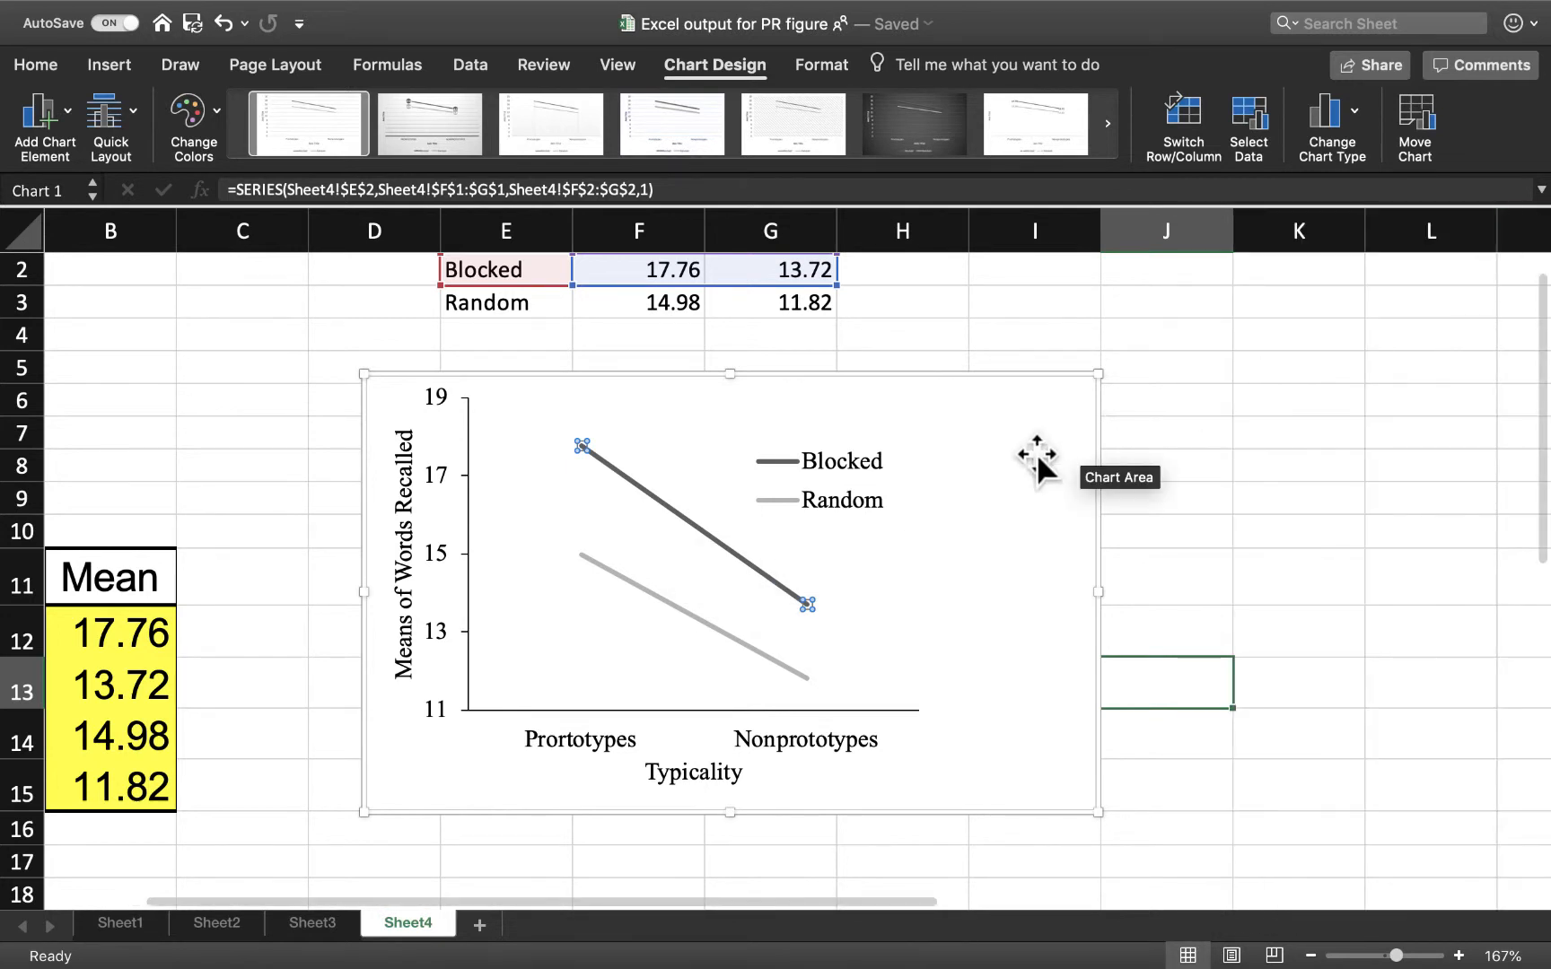
pyautogui.click(1034, 561)
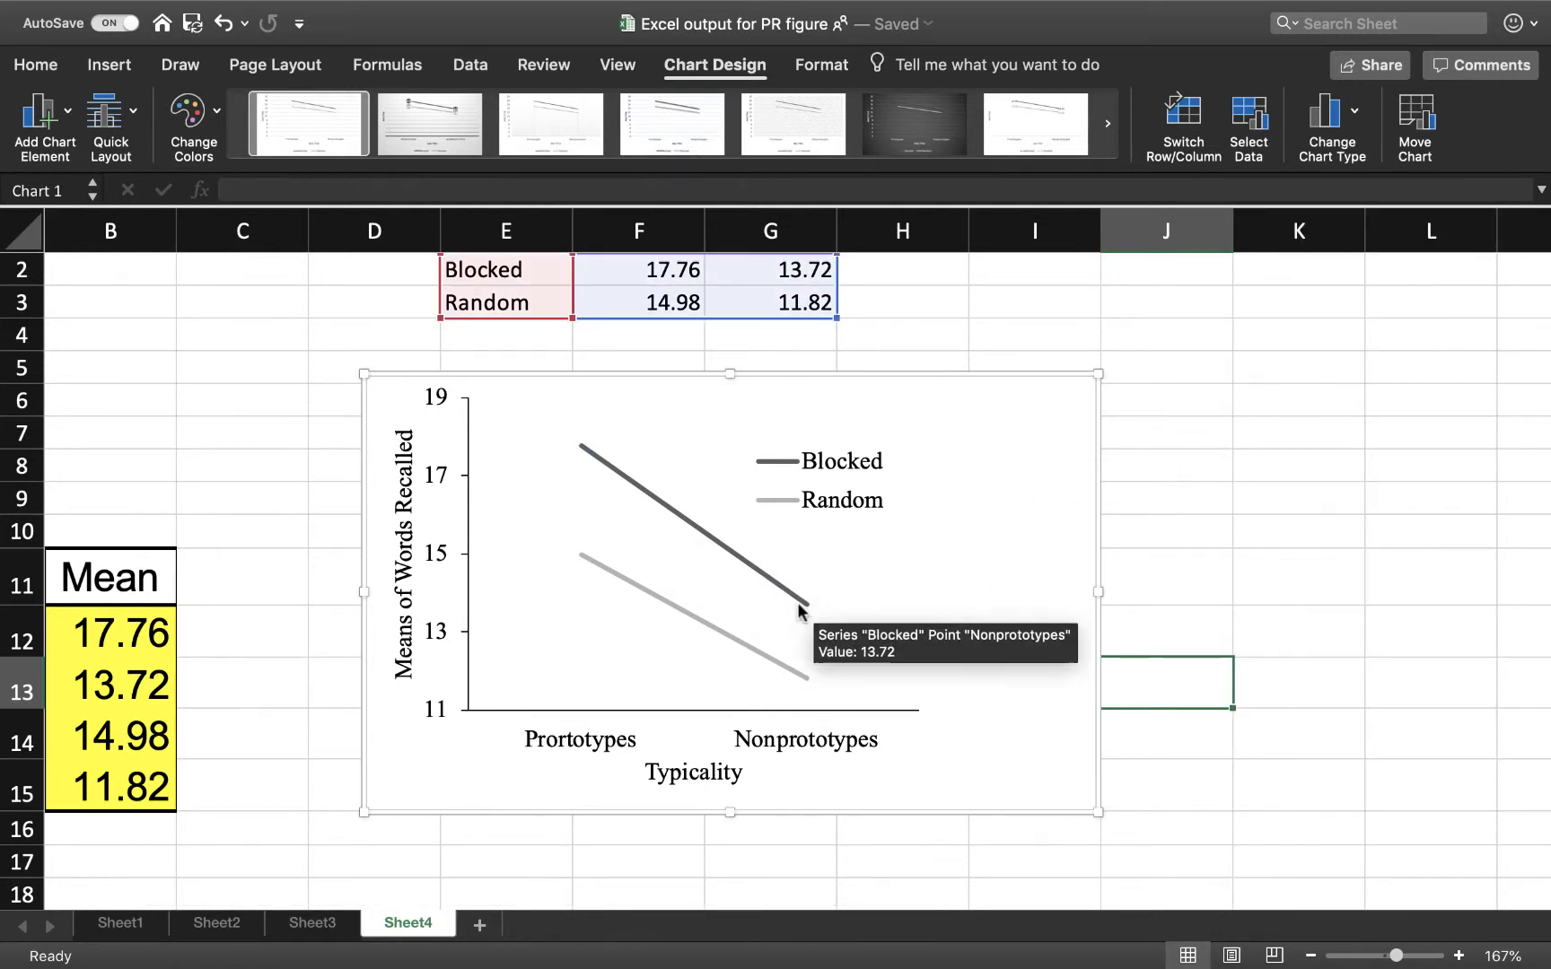
# Change the Blocked line's dash type from solid to the evenly spaced short dash.
pyautogui.moveTo(802, 607)
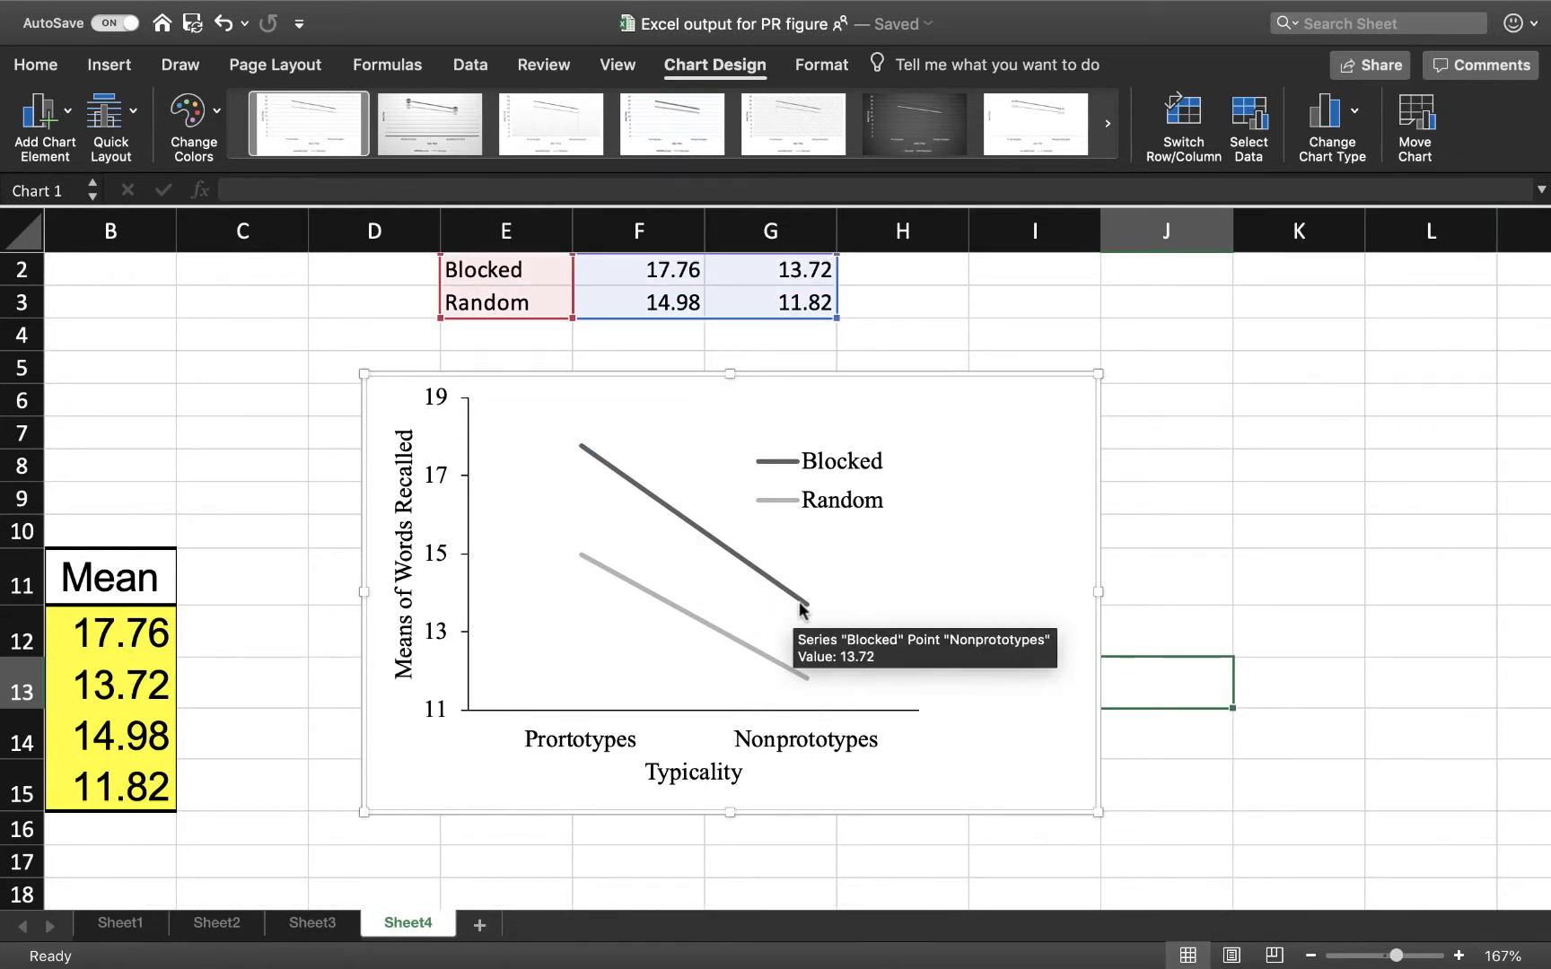
pyautogui.click(695, 527)
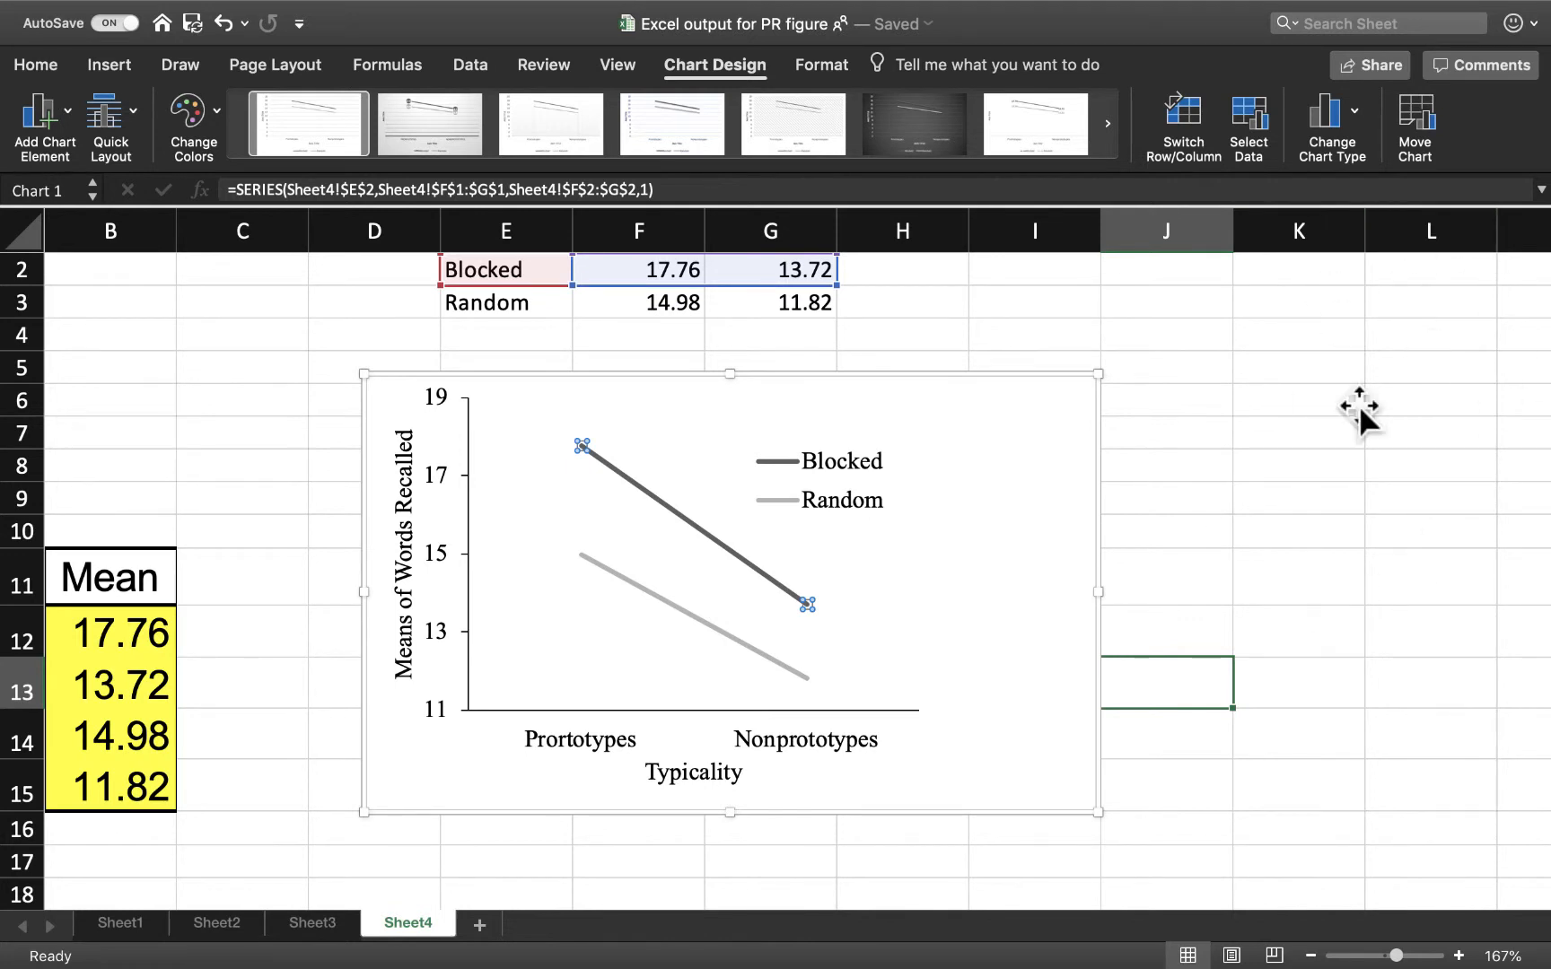
pyautogui.doubleClick(634, 481)
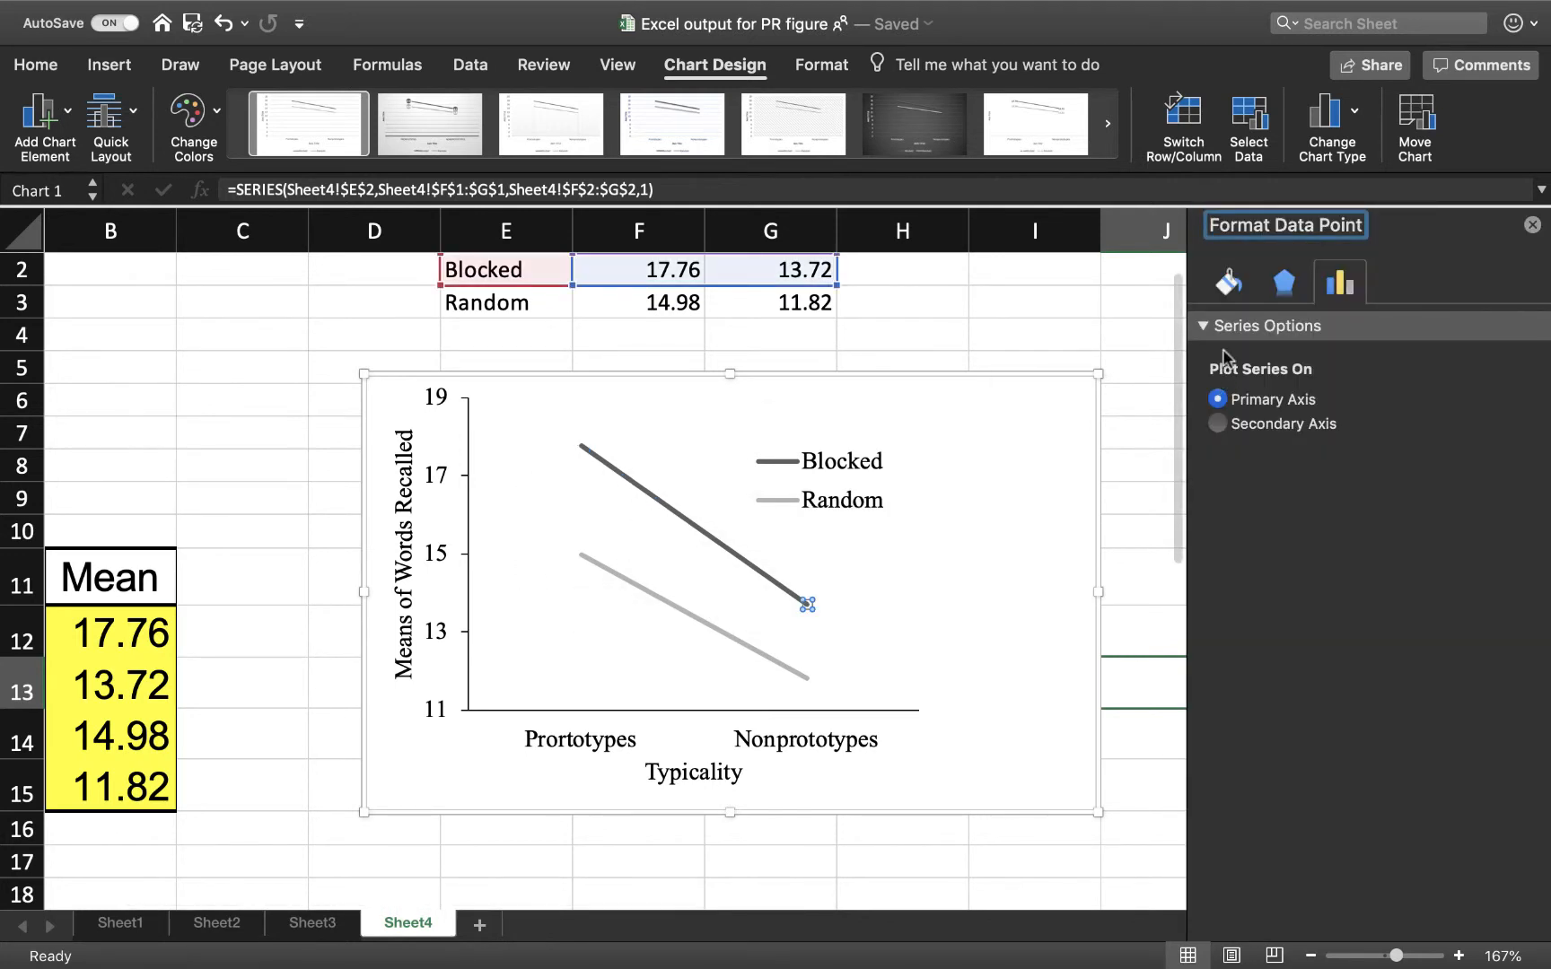
pyautogui.click(1230, 285)
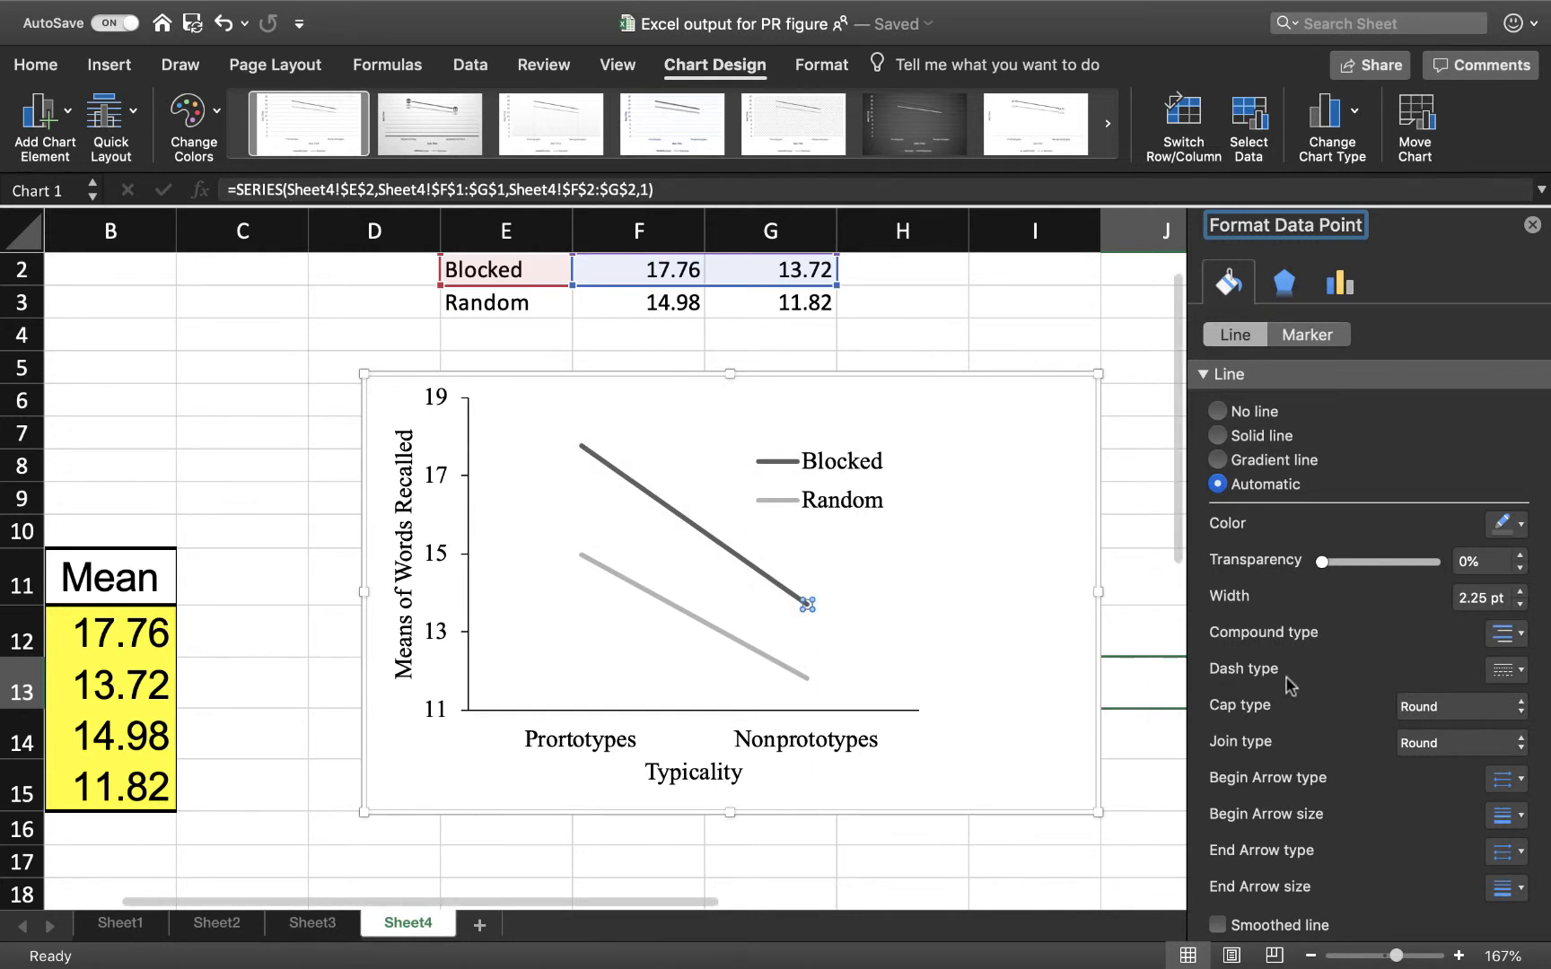
pyautogui.click(1498, 670)
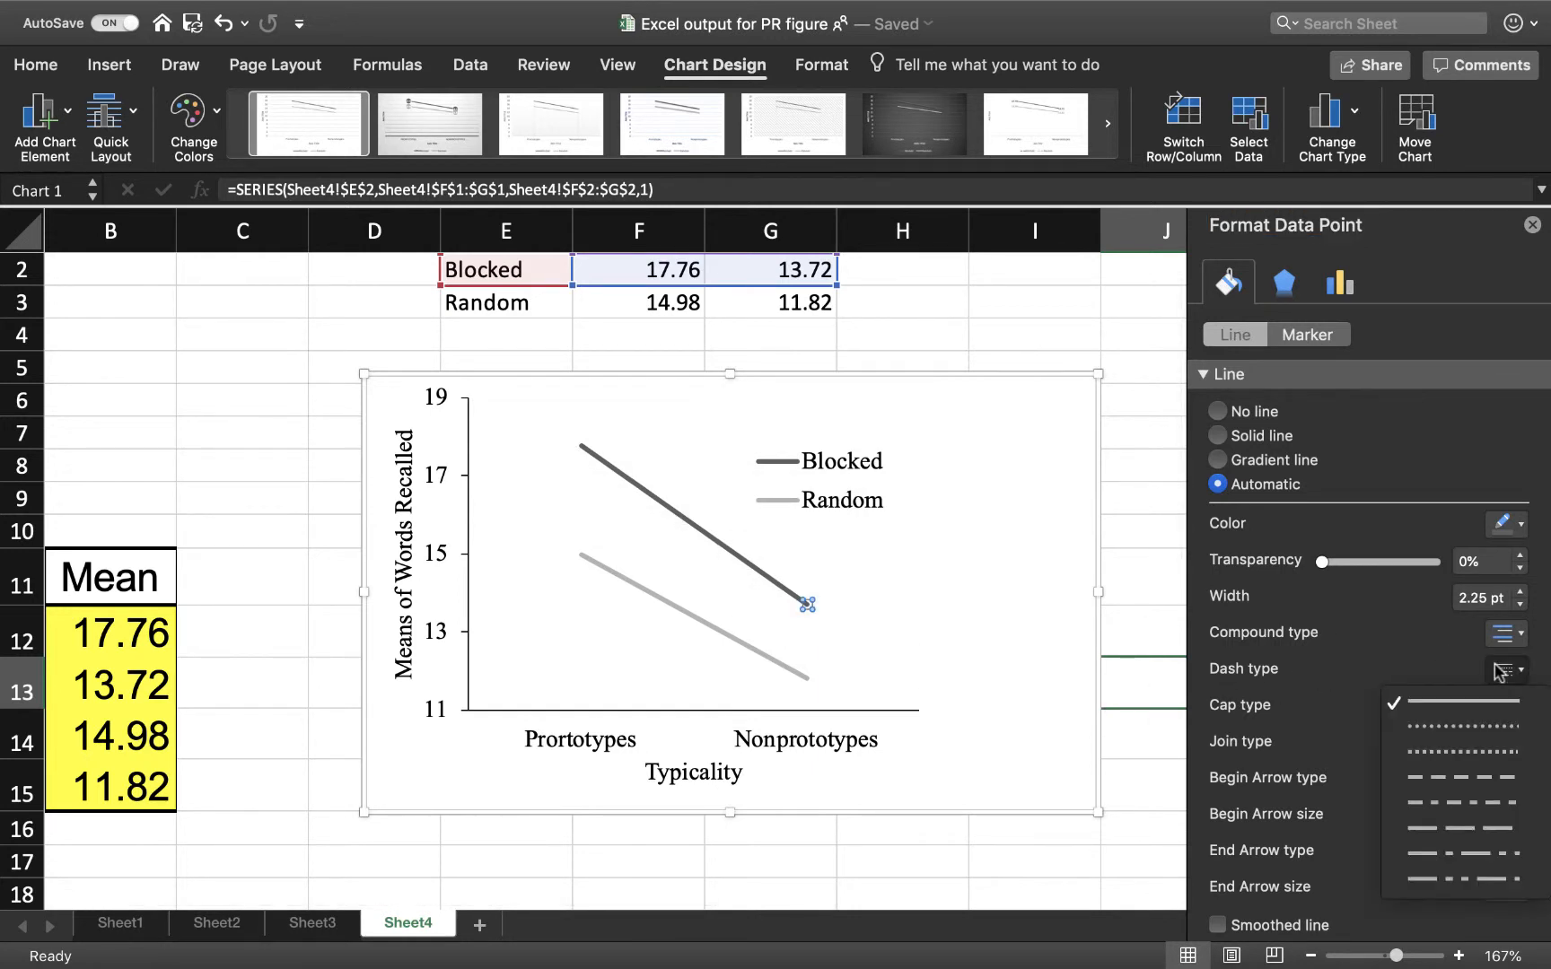
pyautogui.click(1479, 776)
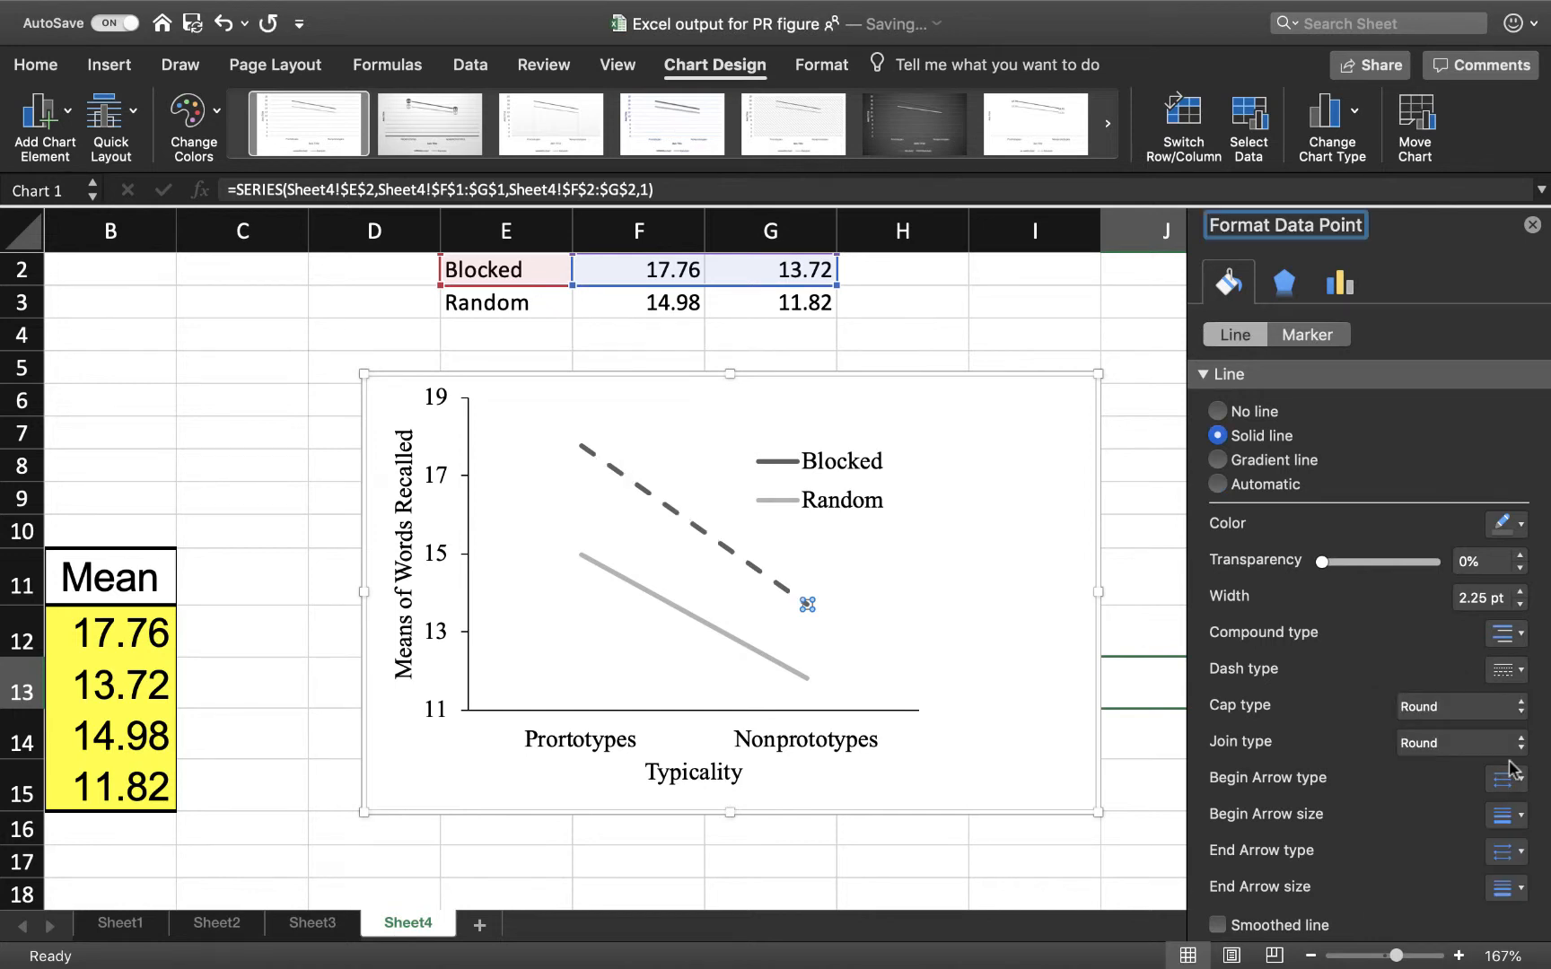
# Try the long dash type on the Blocked line and return it to the short dash.
pyautogui.click(1516, 672)
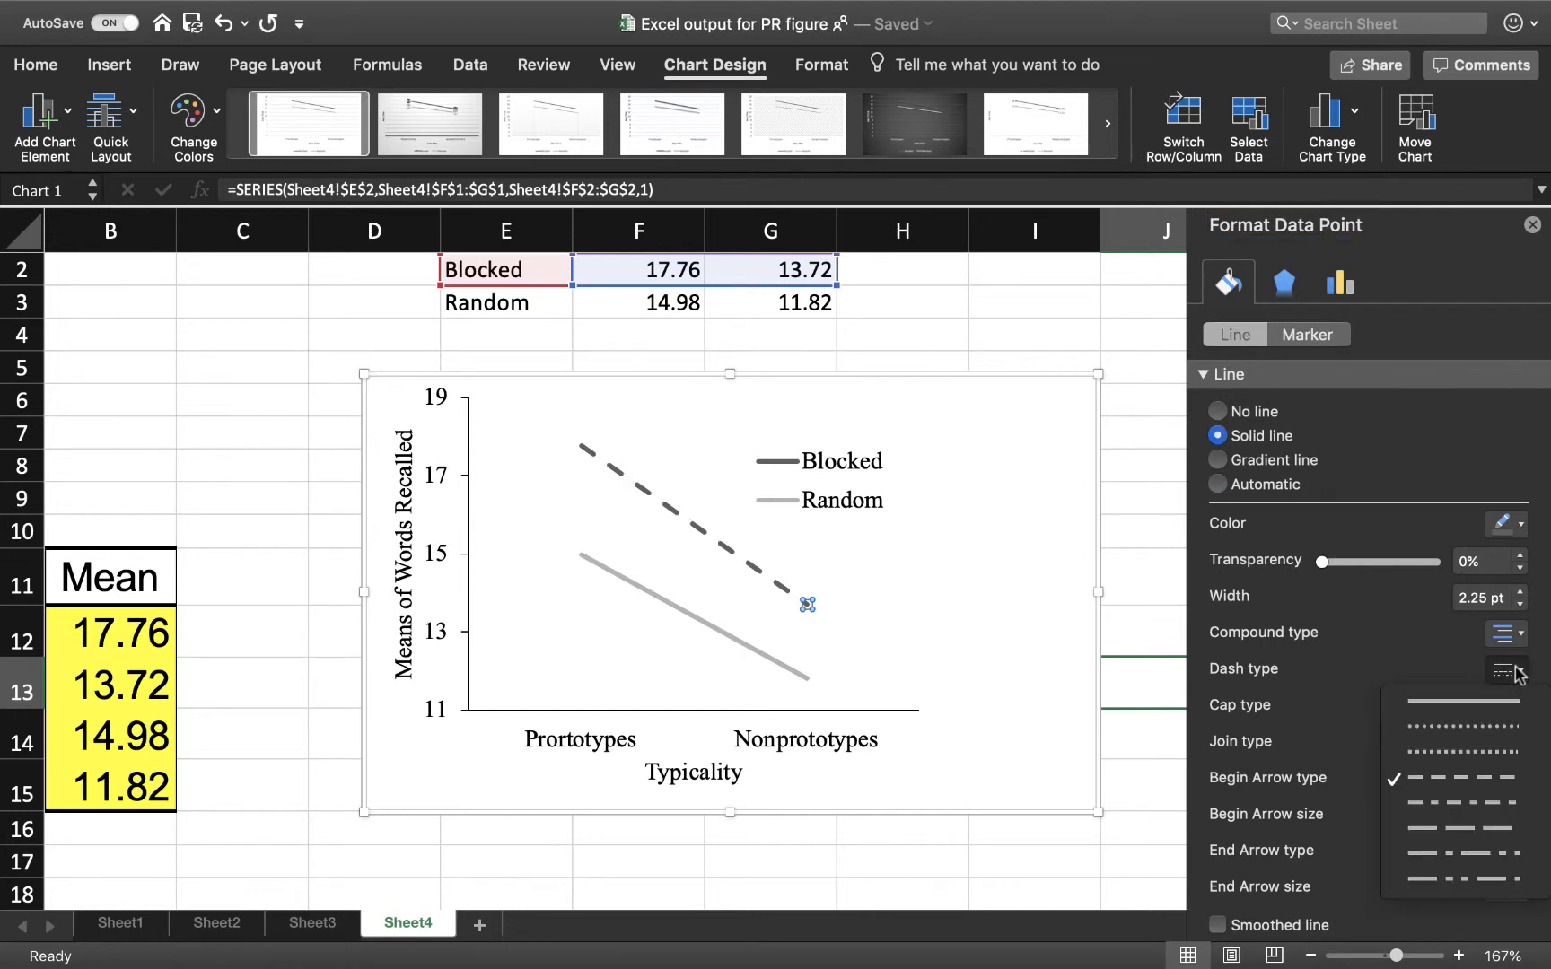
pyautogui.click(1485, 831)
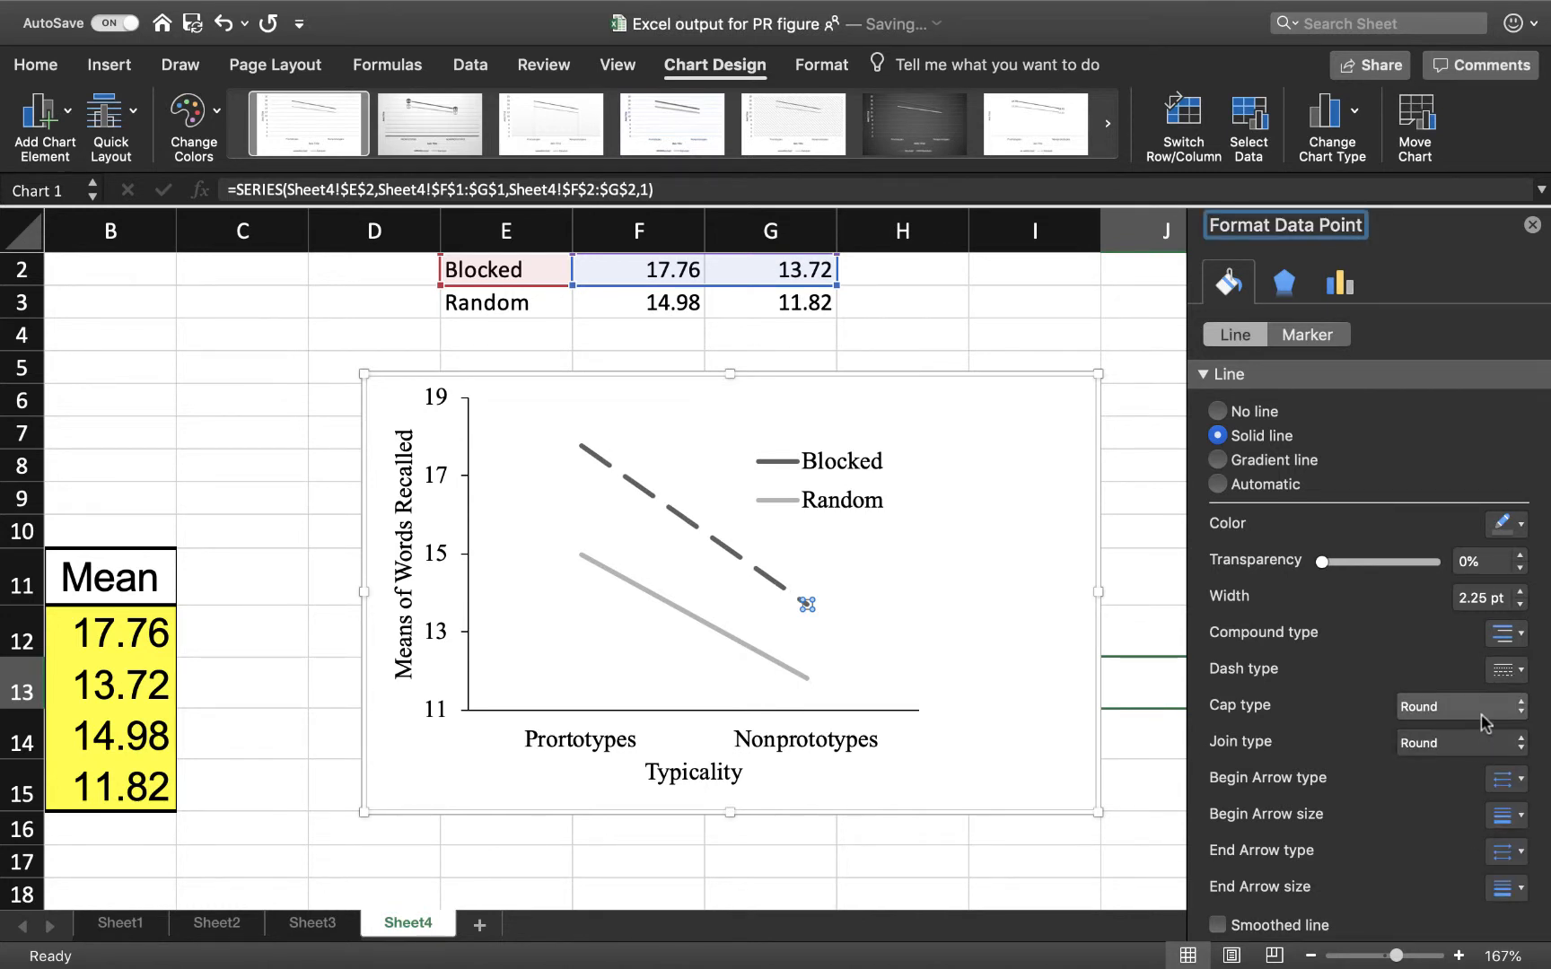
pyautogui.click(1500, 675)
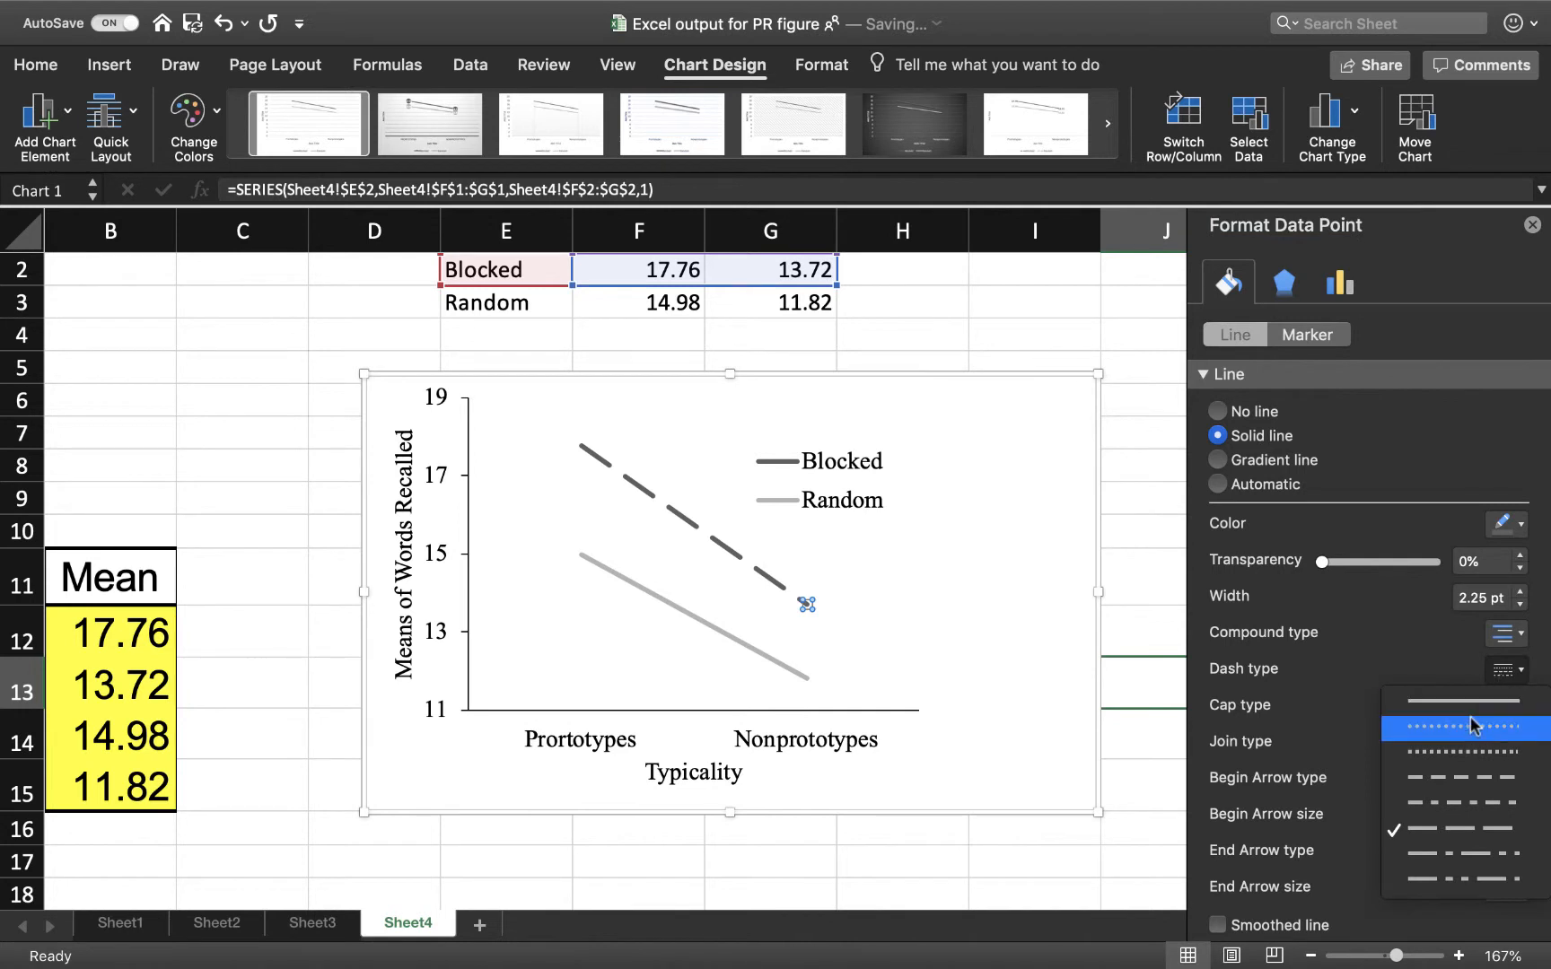
pyautogui.click(1469, 798)
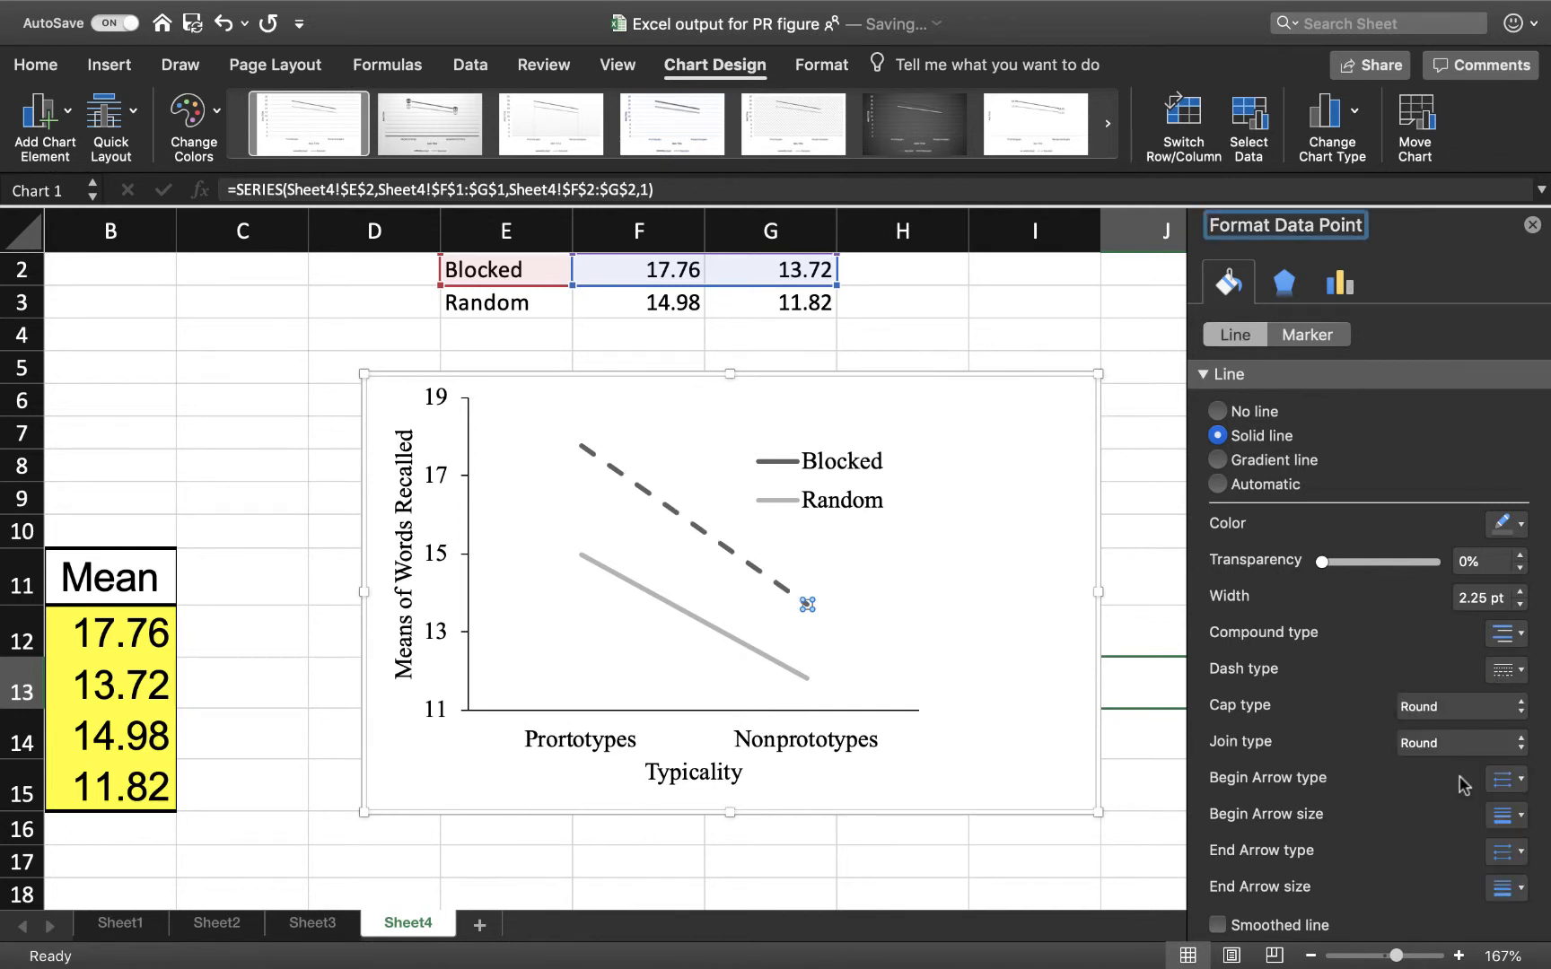
# Give the line sample of the Blocked legend entry the same short dash type as its plotted line.
pyautogui.click(606, 528)
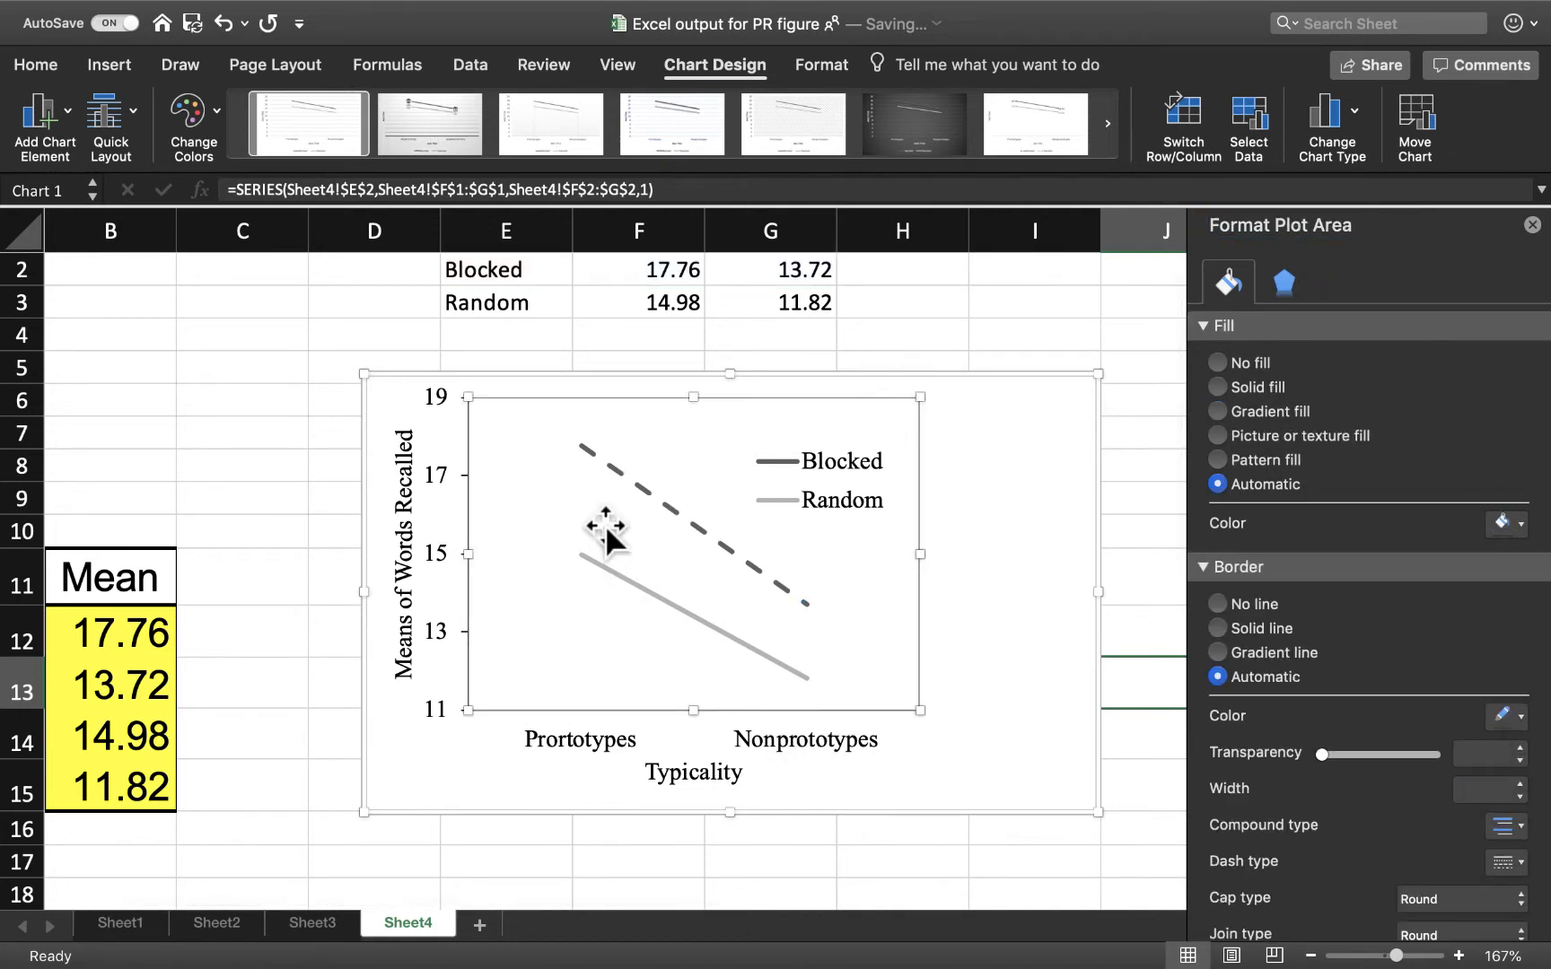
pyautogui.click(783, 461)
pyautogui.click(782, 458)
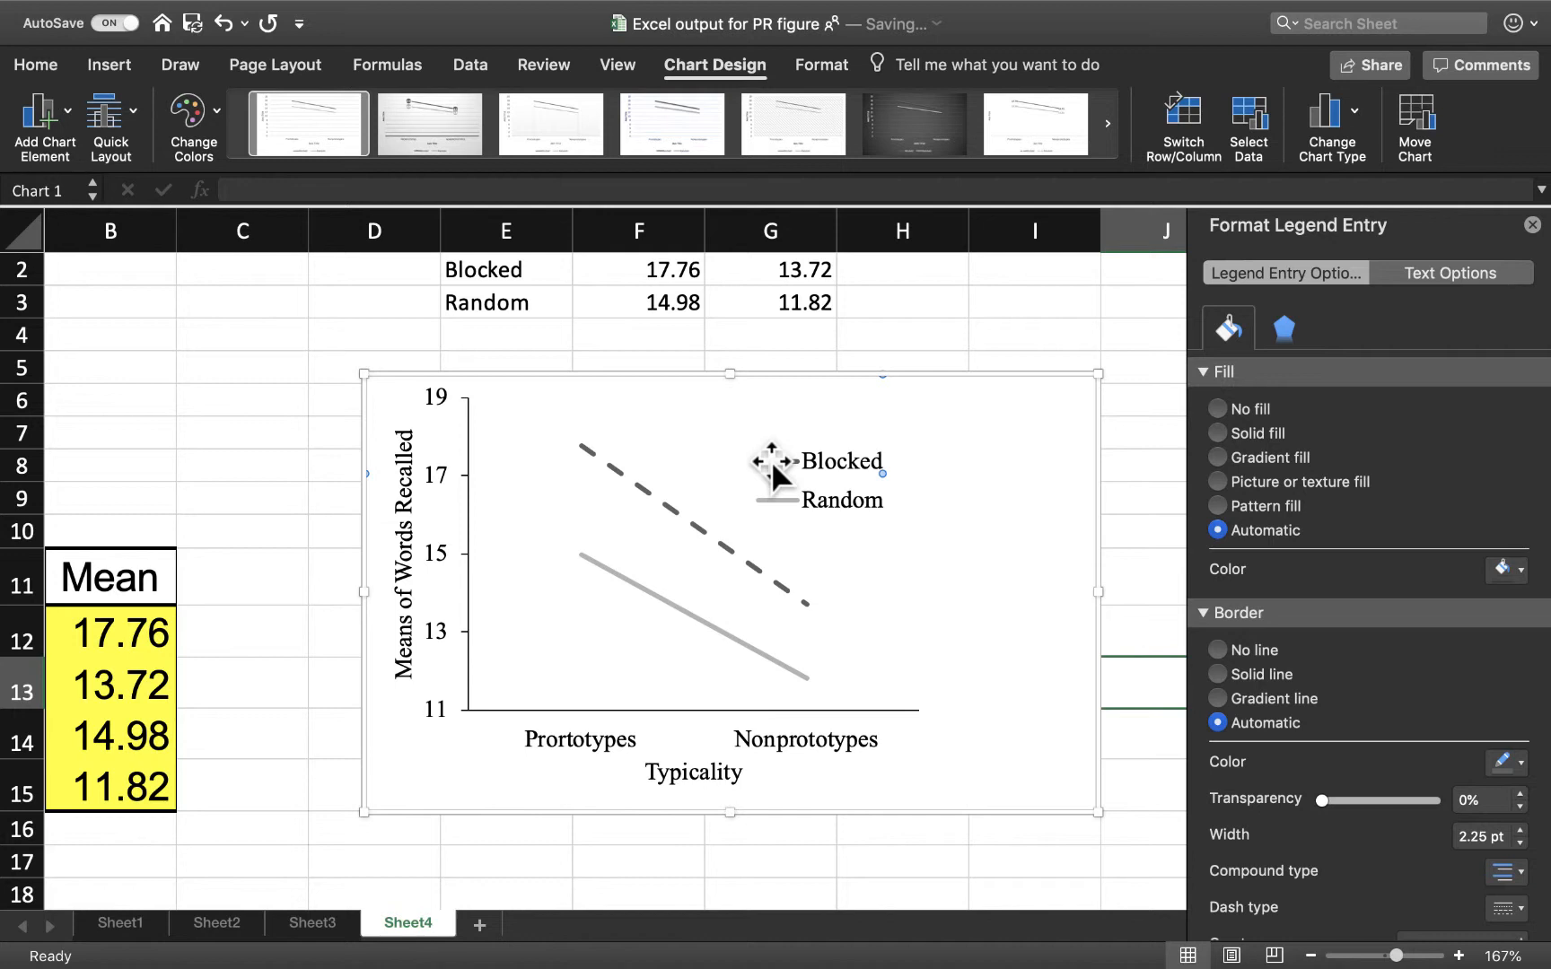
pyautogui.click(1507, 878)
pyautogui.scroll(-4, 1508, 879)
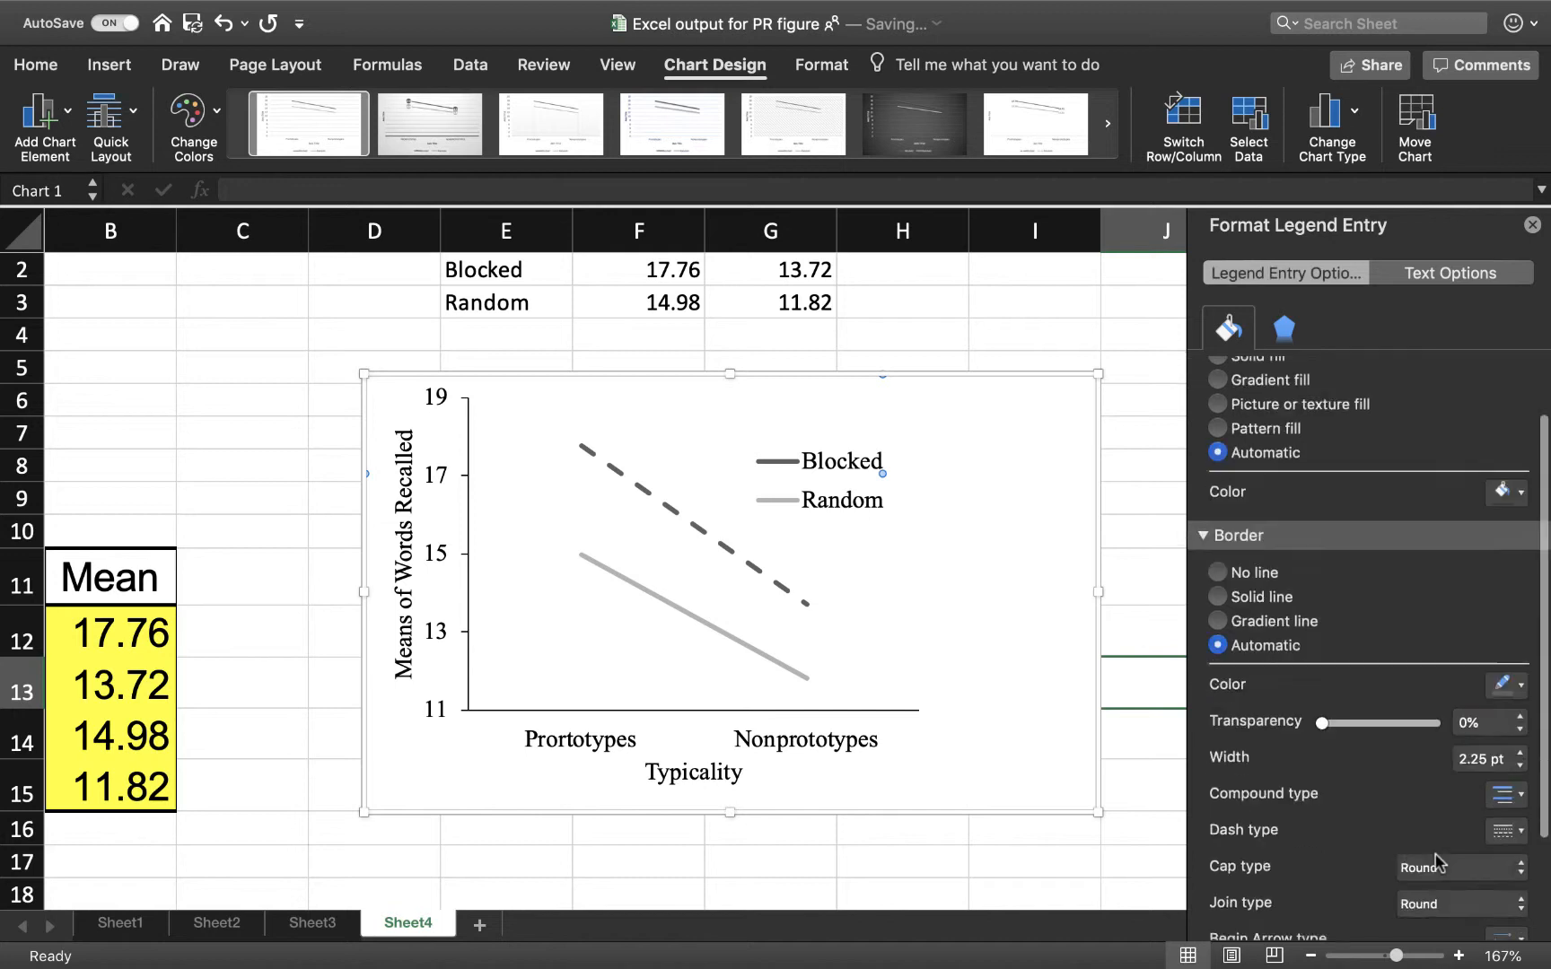
pyautogui.click(1499, 747)
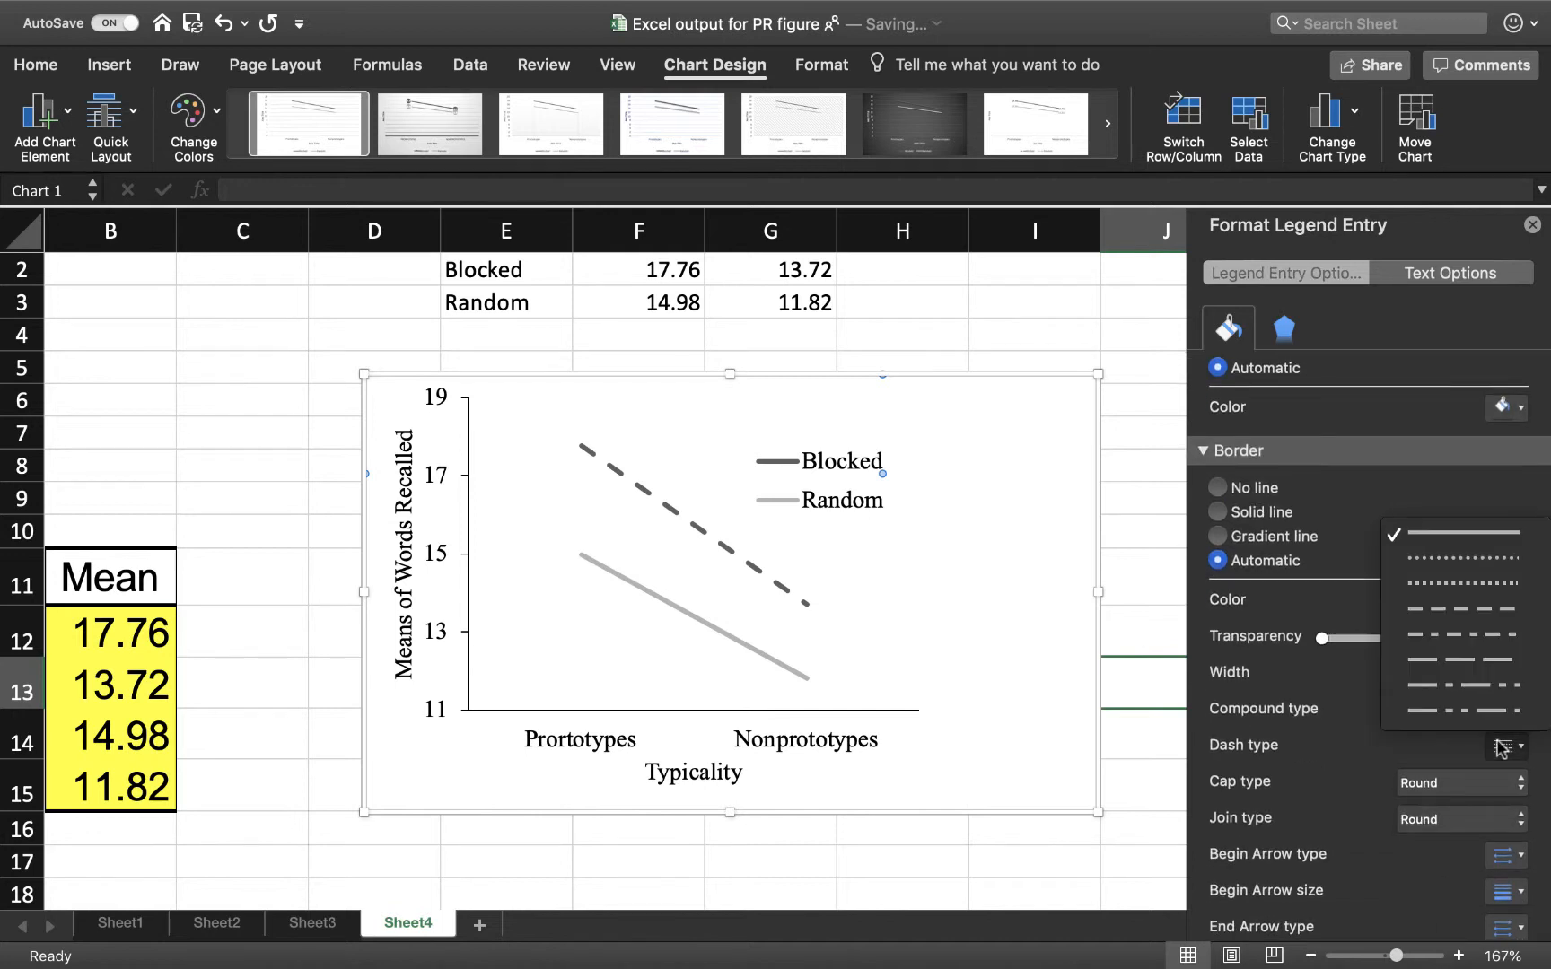
pyautogui.click(1471, 610)
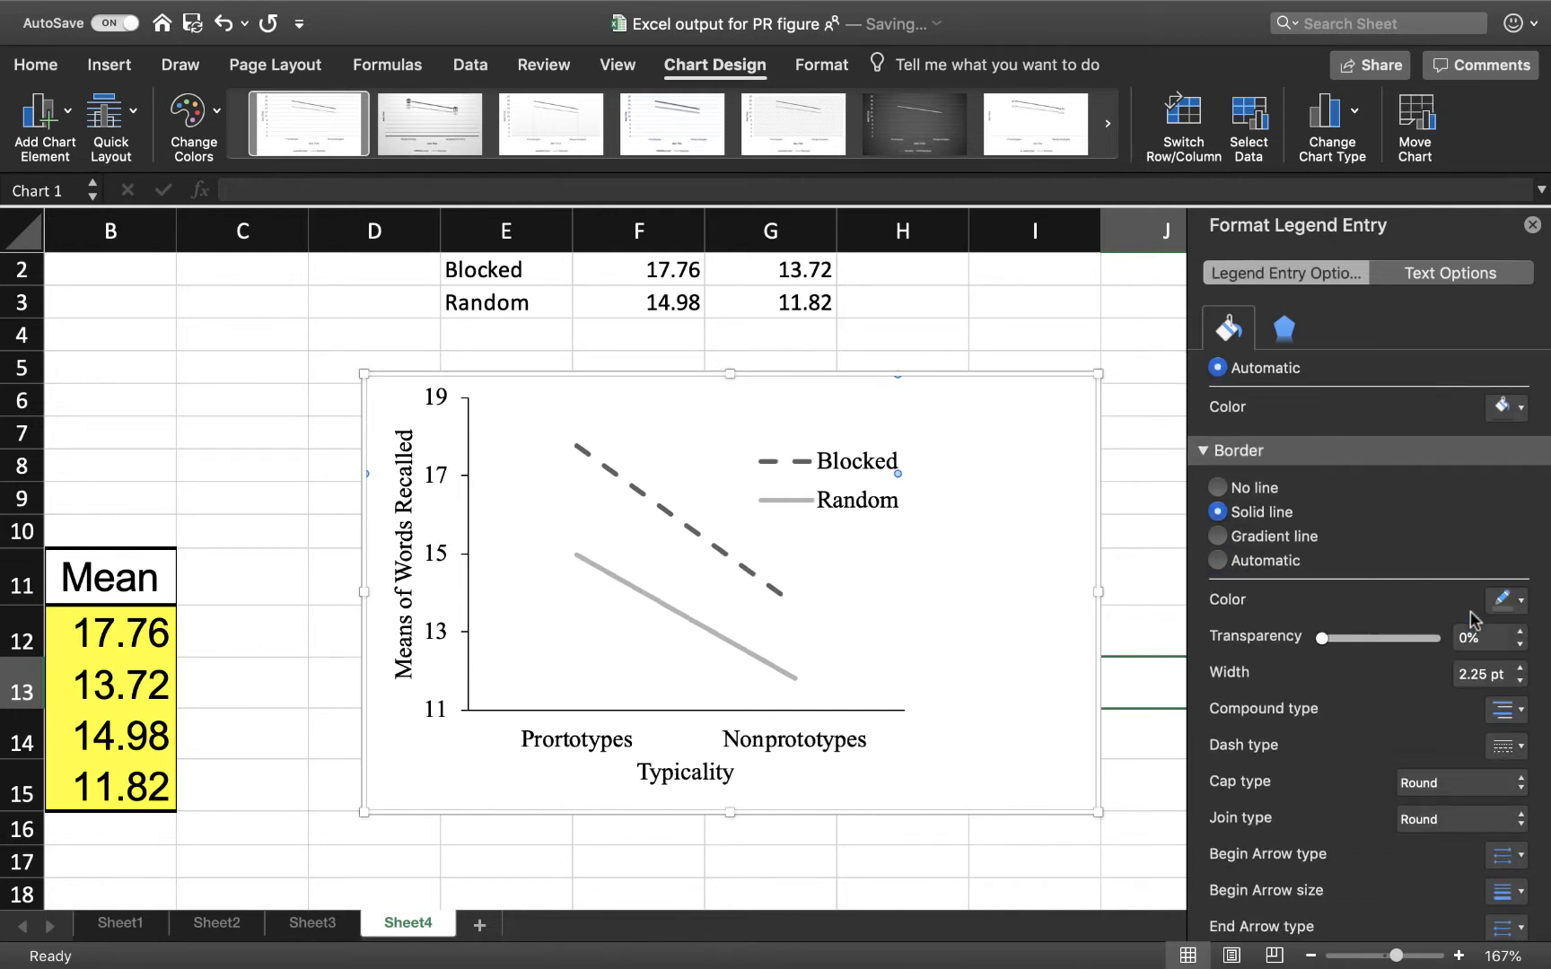
pyautogui.click(917, 611)
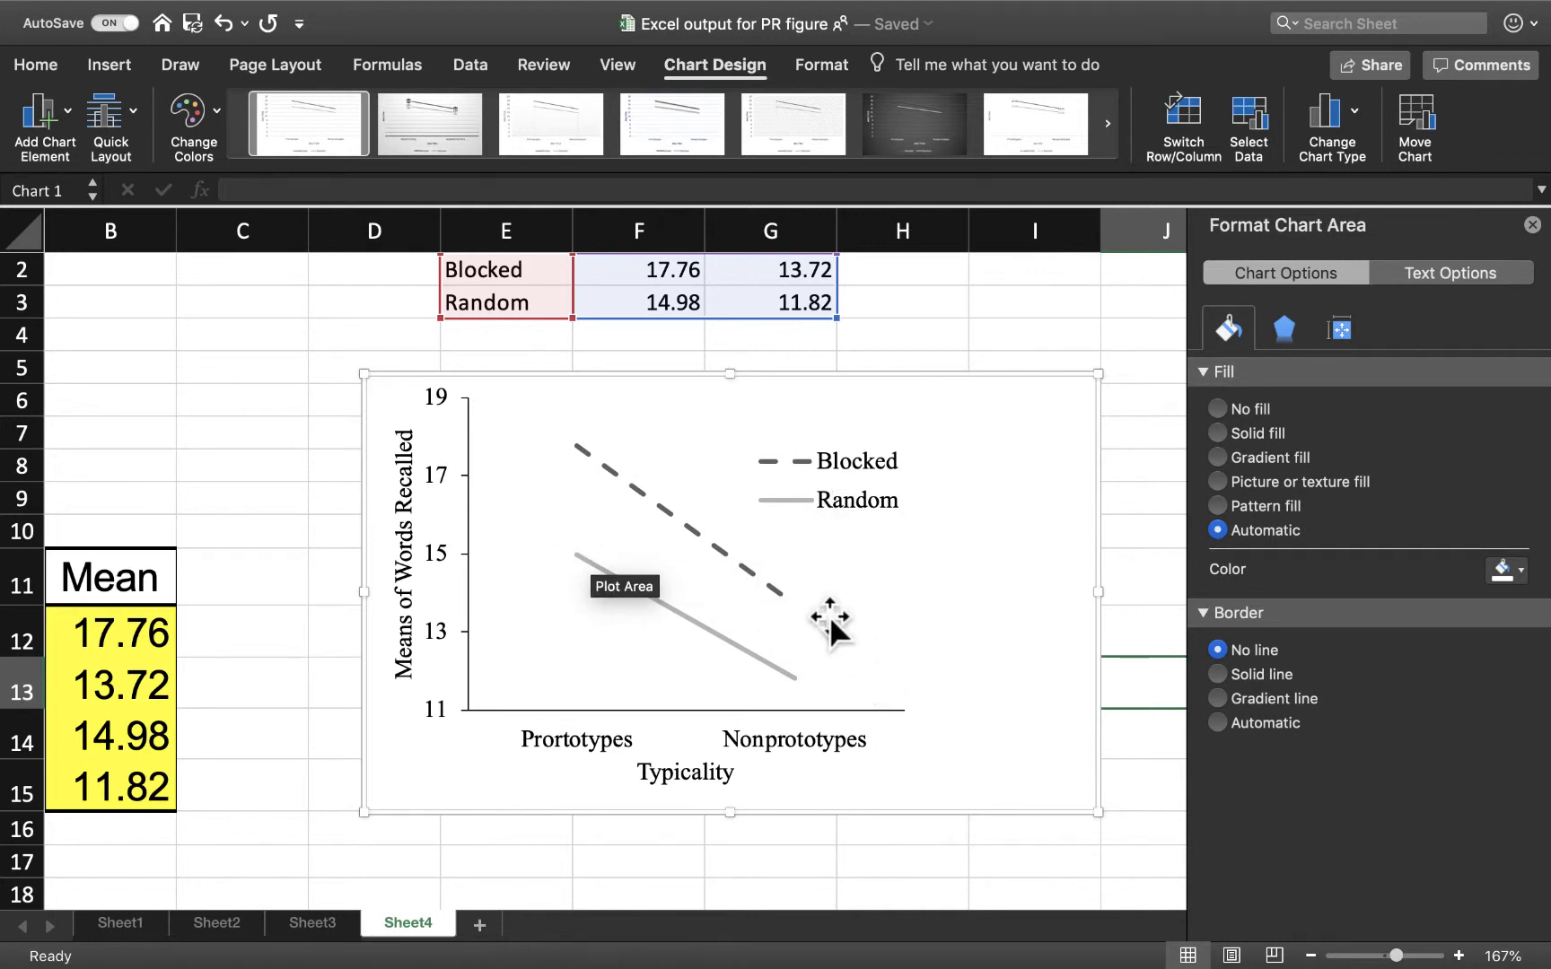
# Shift the chart legend slightly up and toward the vertical axis, keeping it clear of the two lines.
pyautogui.click(826, 485)
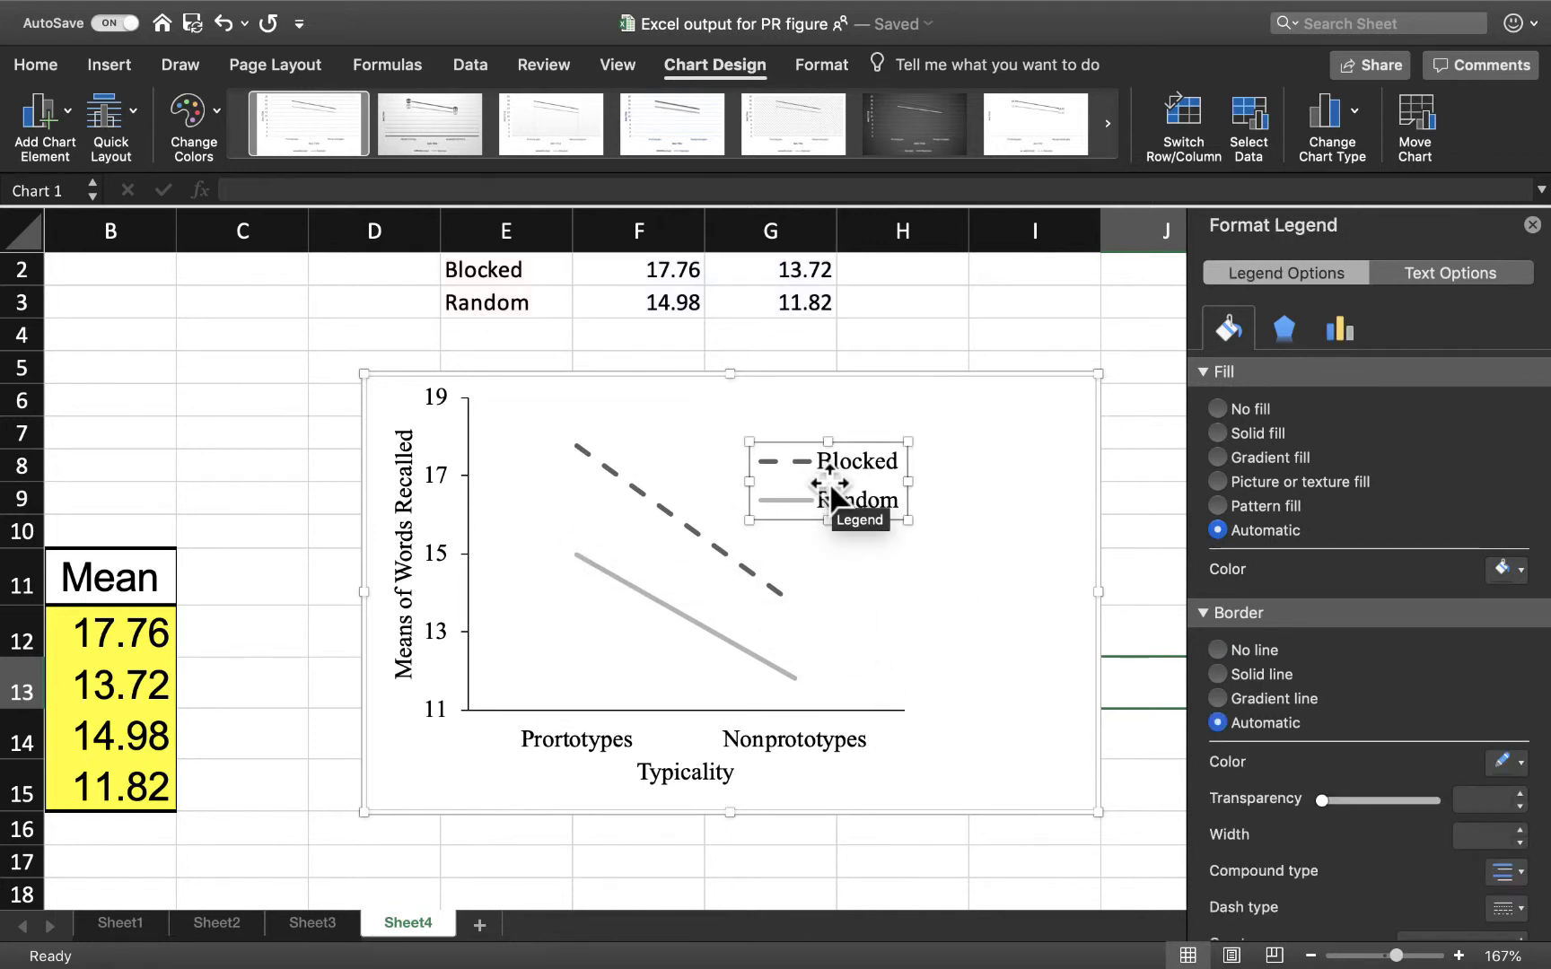
pyautogui.moveTo(828, 483); pyautogui.dragTo(795, 466)
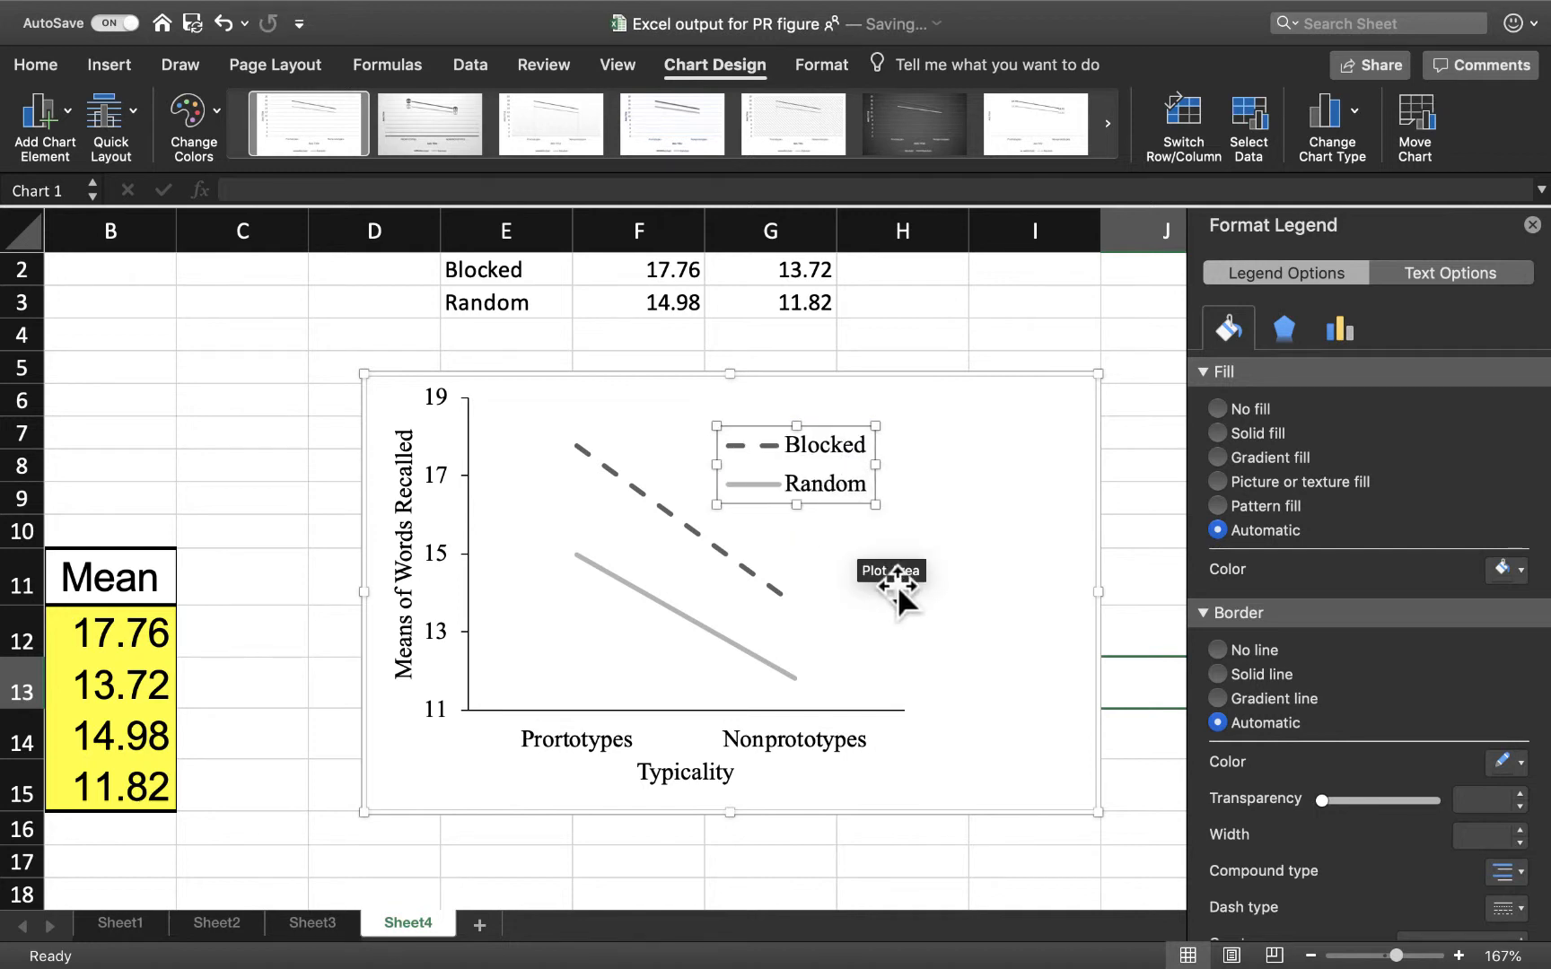
pyautogui.click(987, 688)
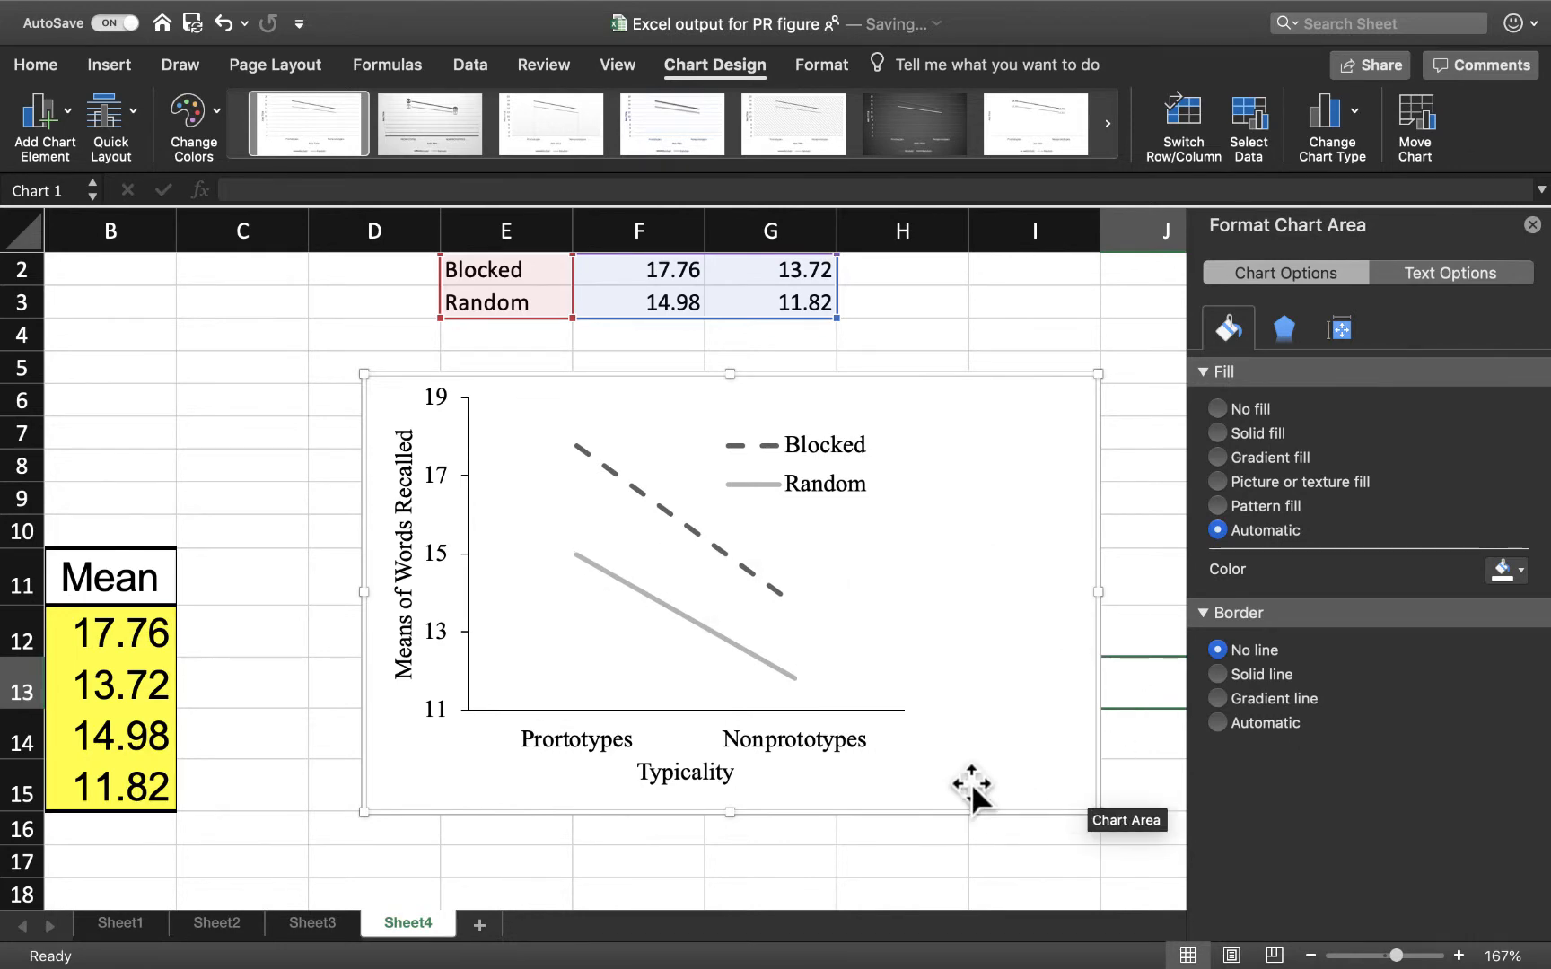
# Copy the finished chart, switch to Microsoft Word and paste it into a new blank document.
pyautogui.scroll(-2, 973, 792)
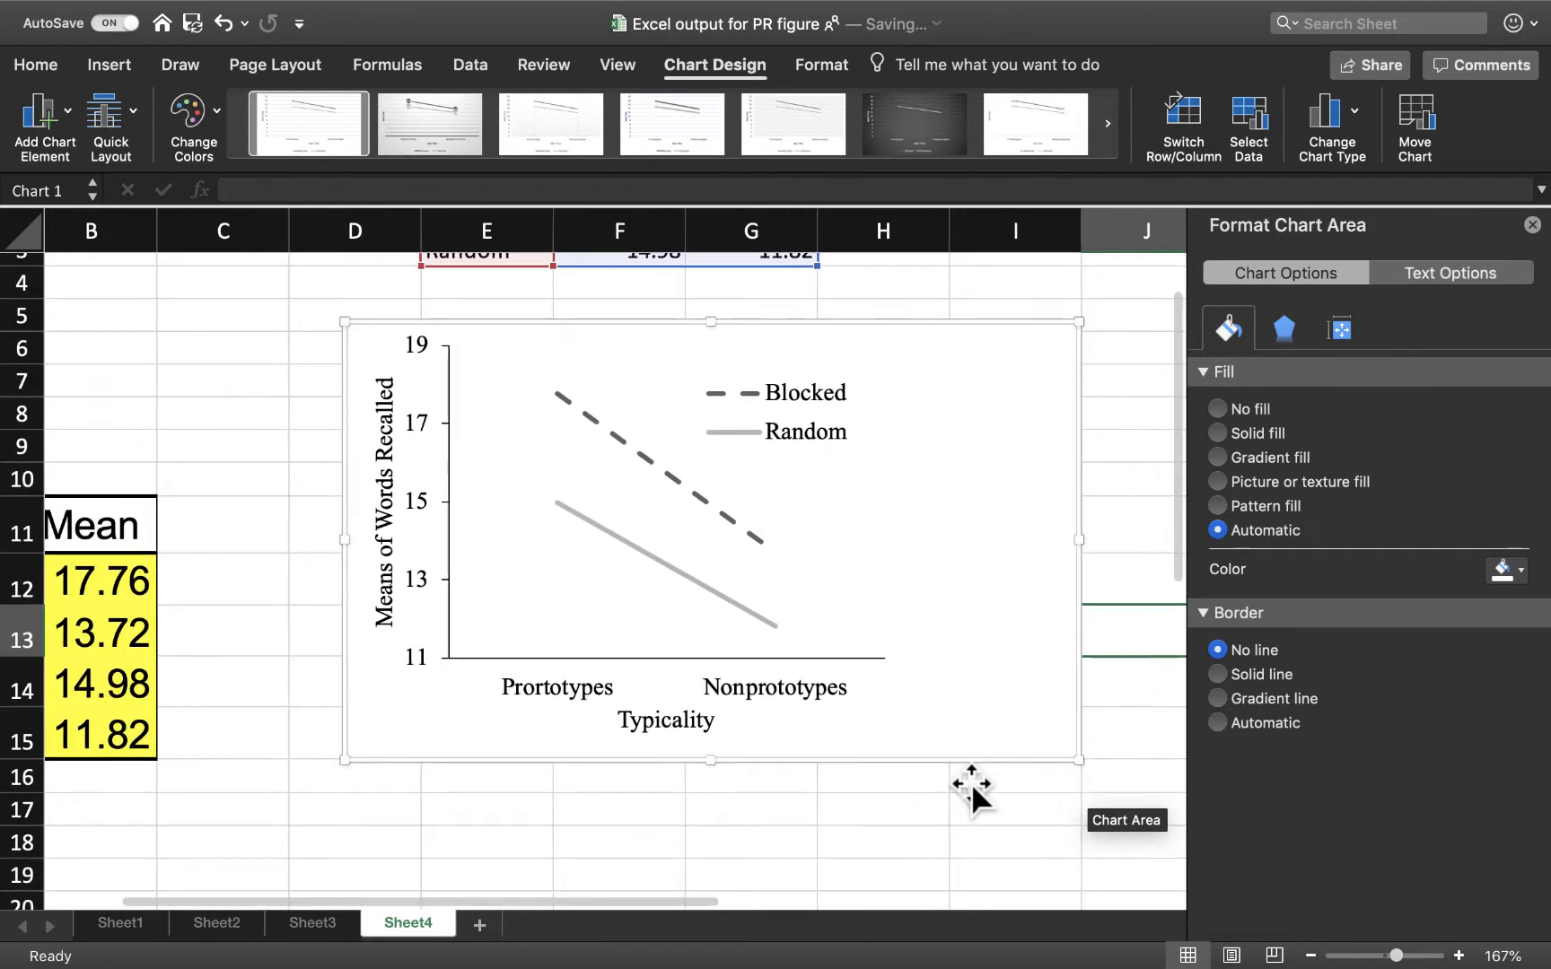
pyautogui.rightClick(984, 593)
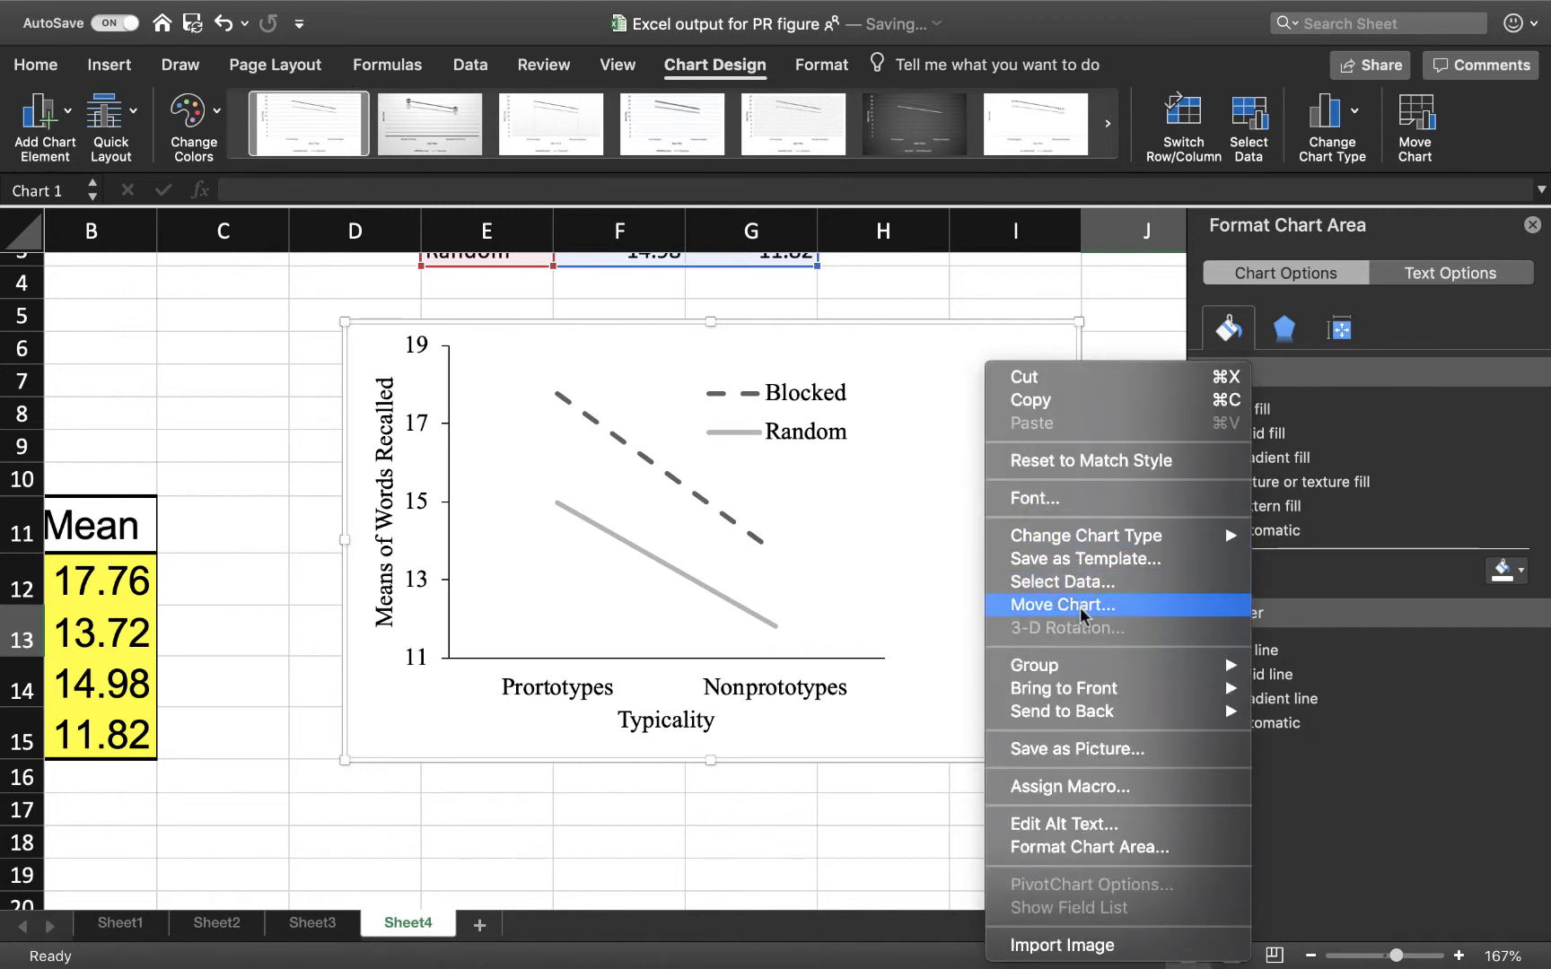
pyautogui.click(1102, 398)
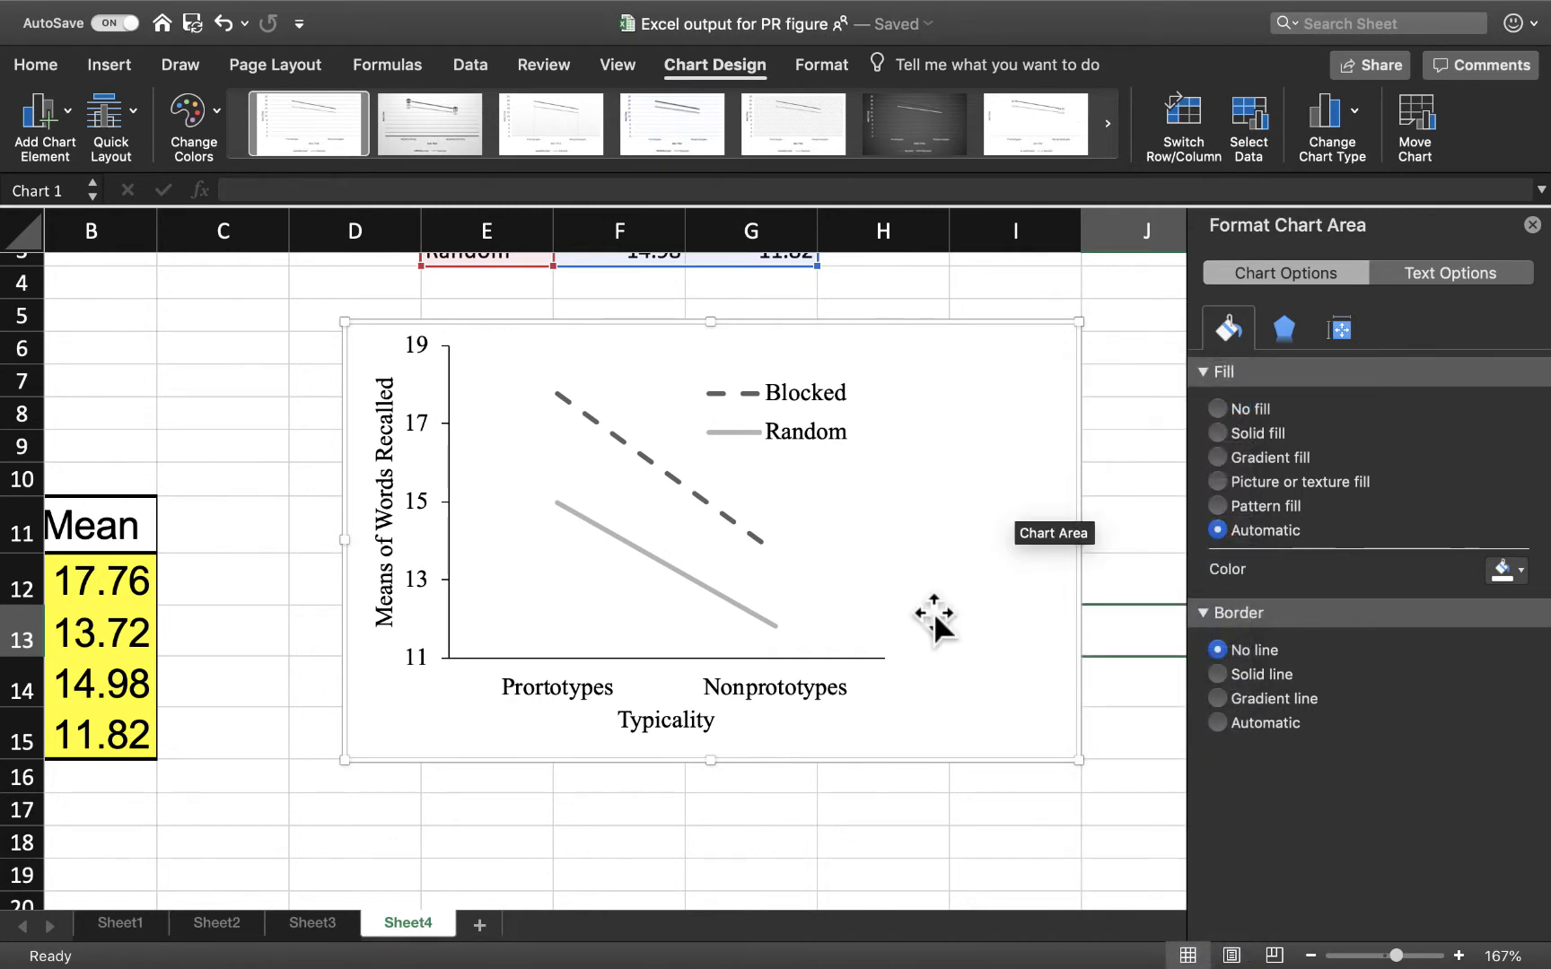
pyautogui.hotkey('ctrl', 'Up')
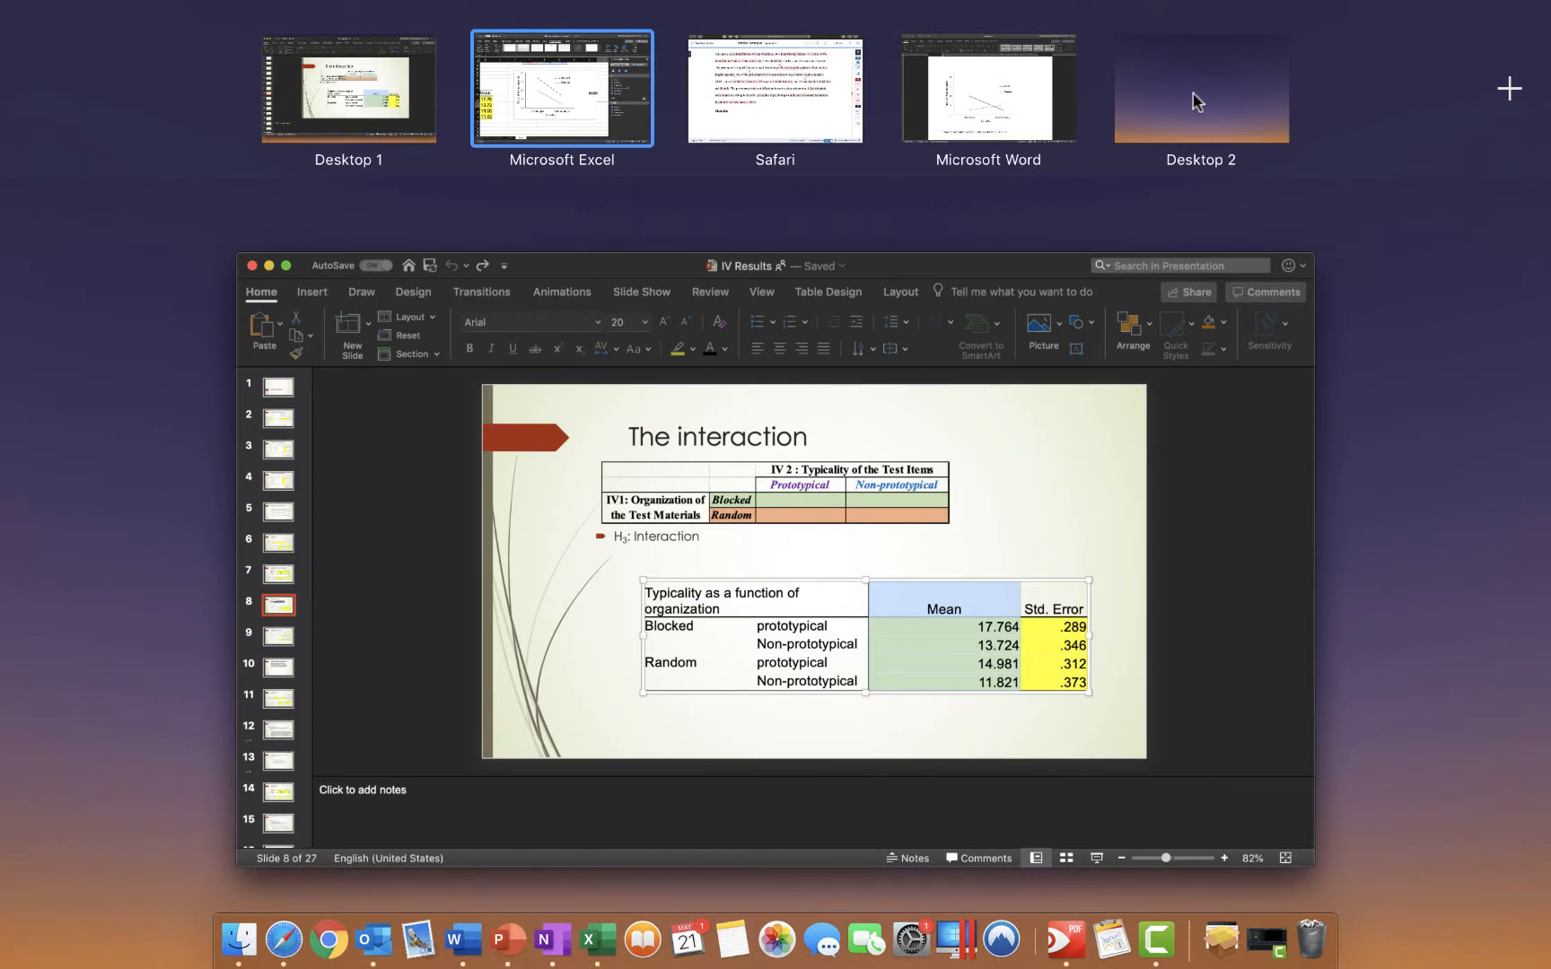
pyautogui.click(1011, 110)
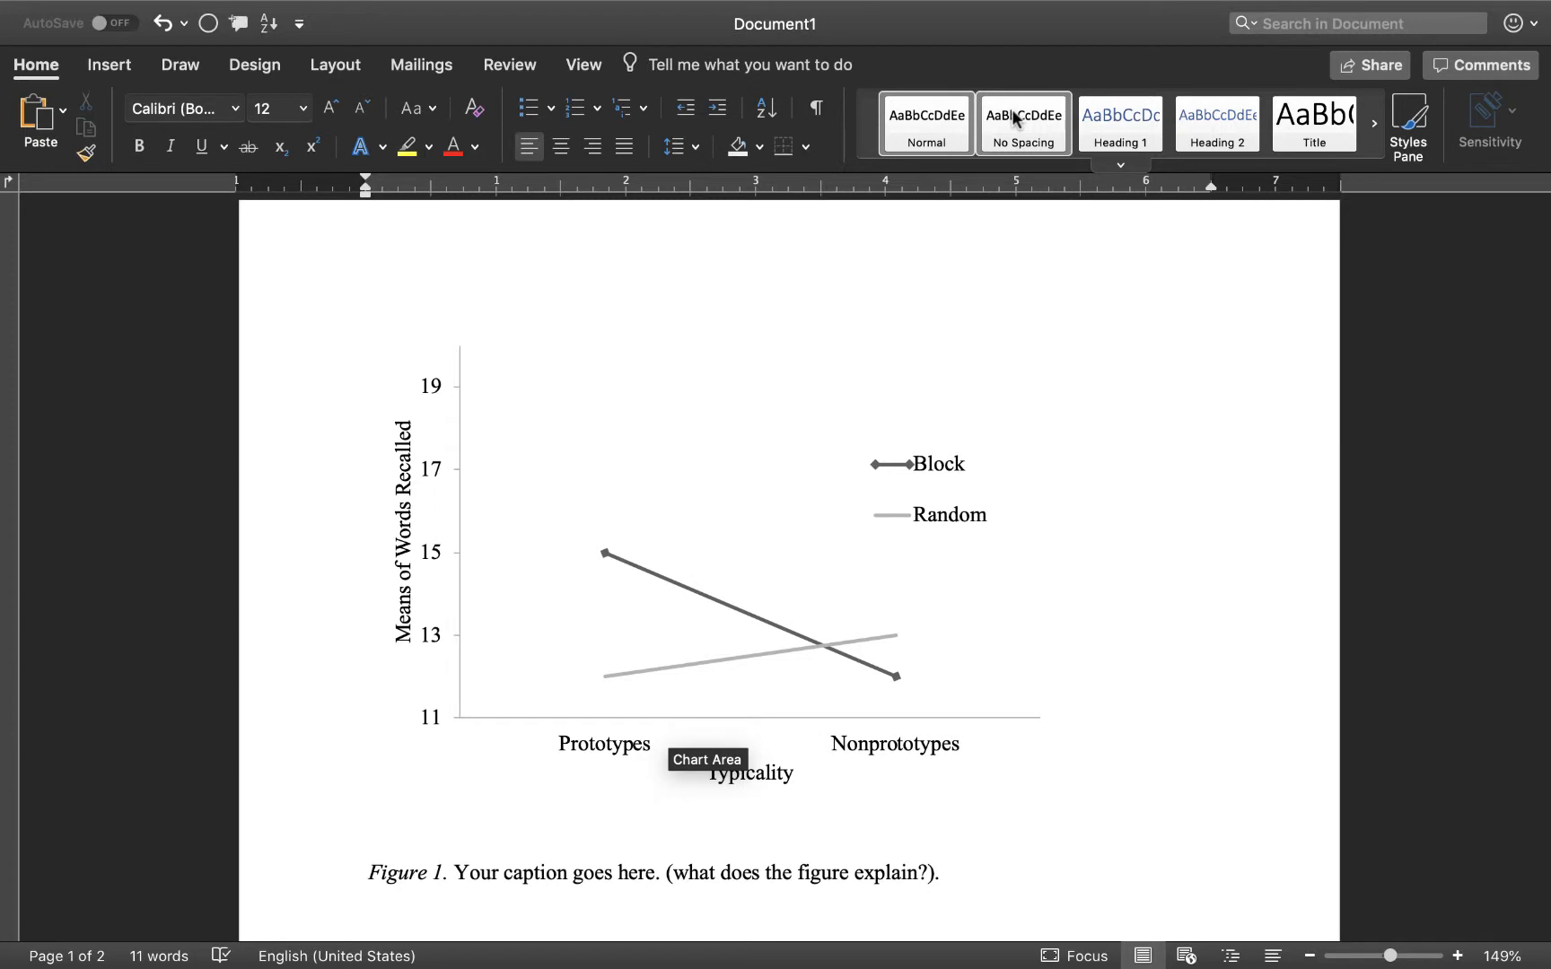
pyautogui.press('super+n')
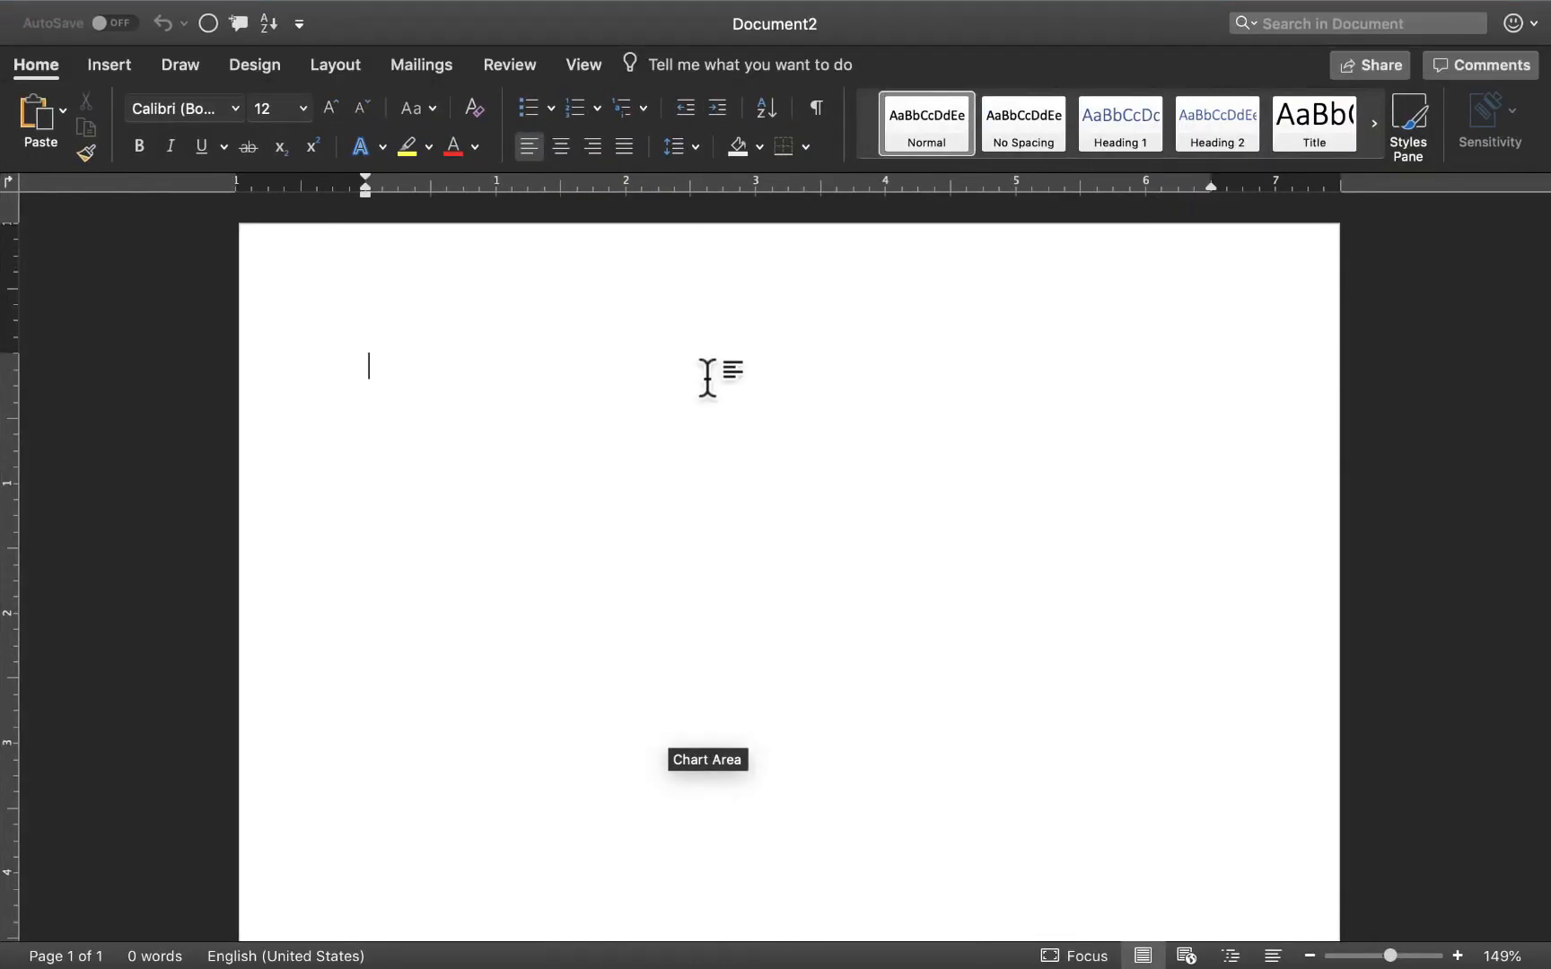
pyautogui.press('super+v')
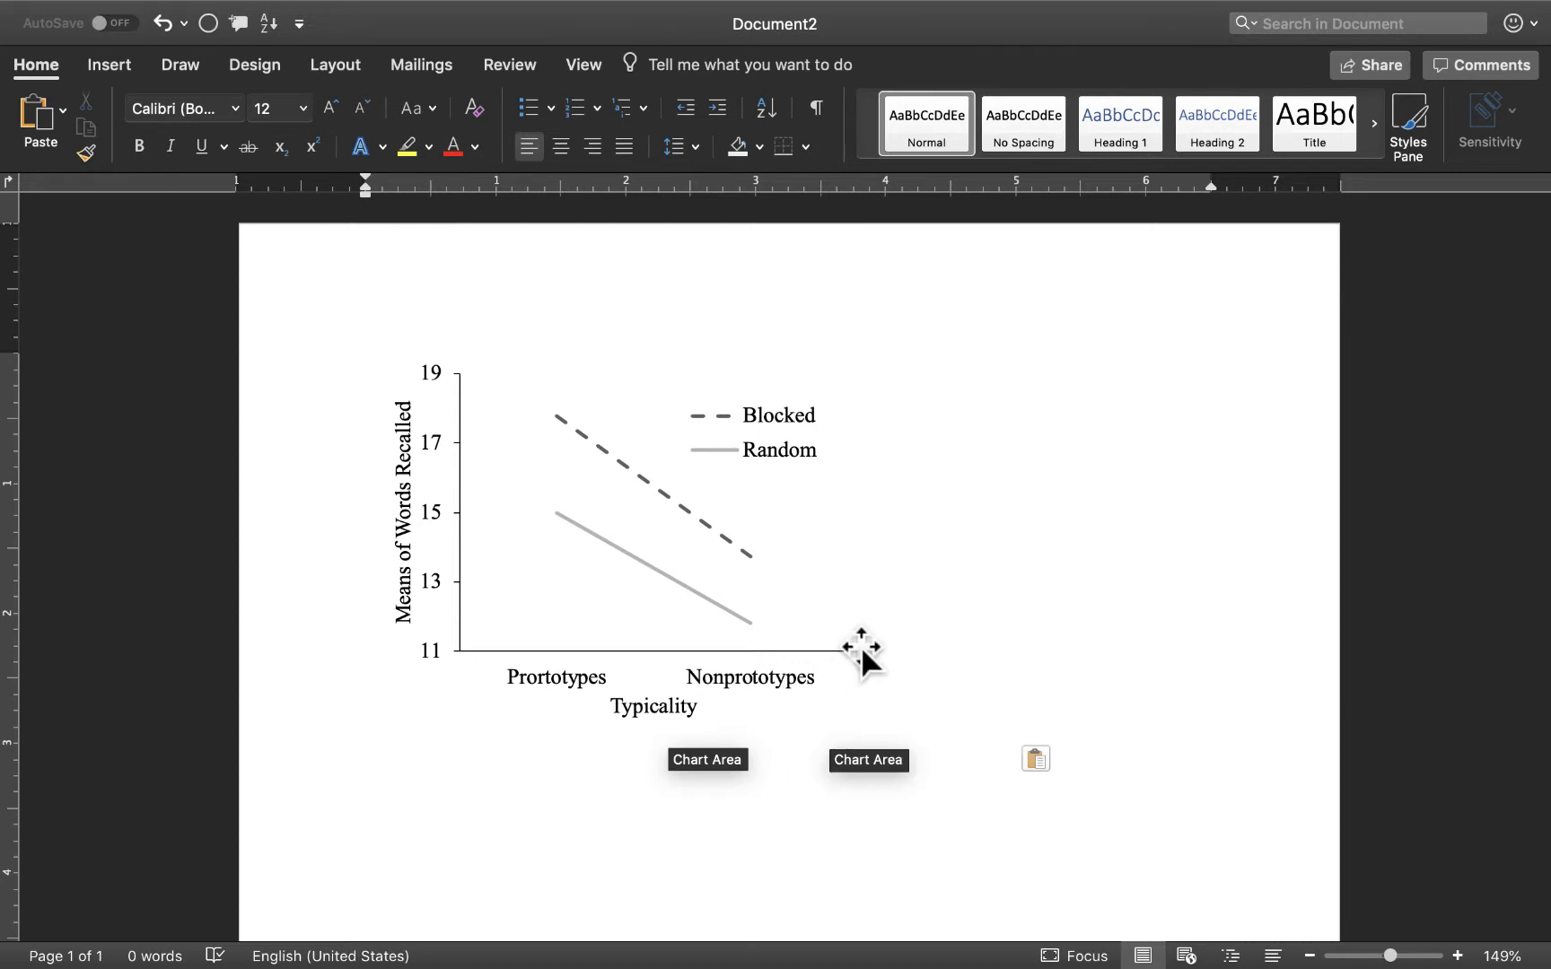
pyautogui.rightClick(1002, 505)
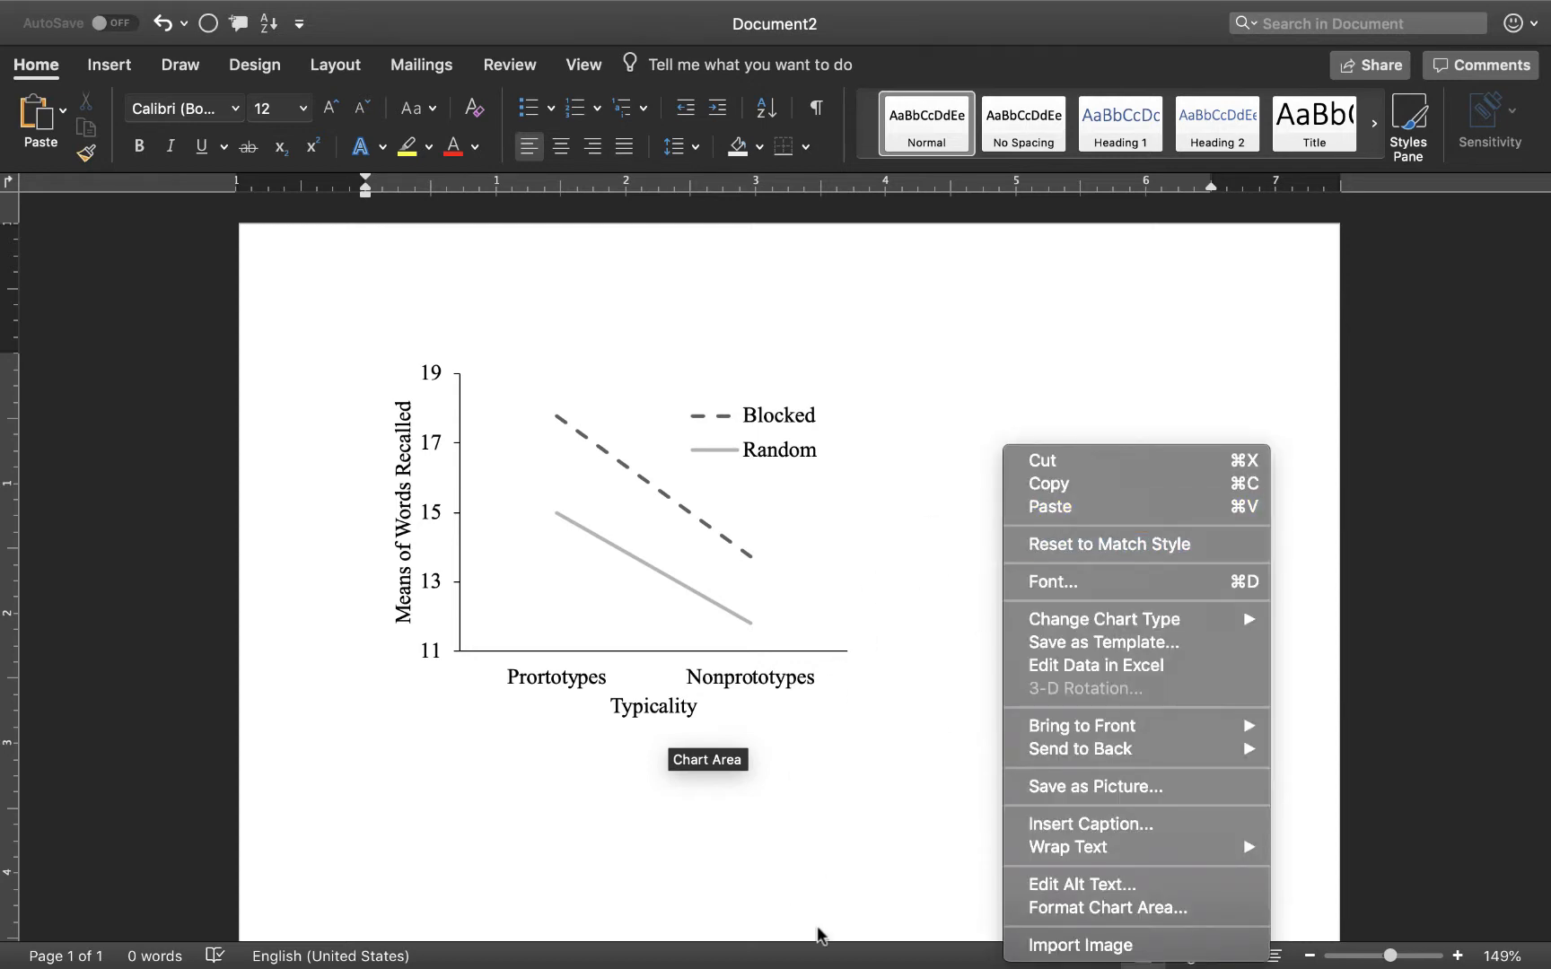
pyautogui.click(839, 830)
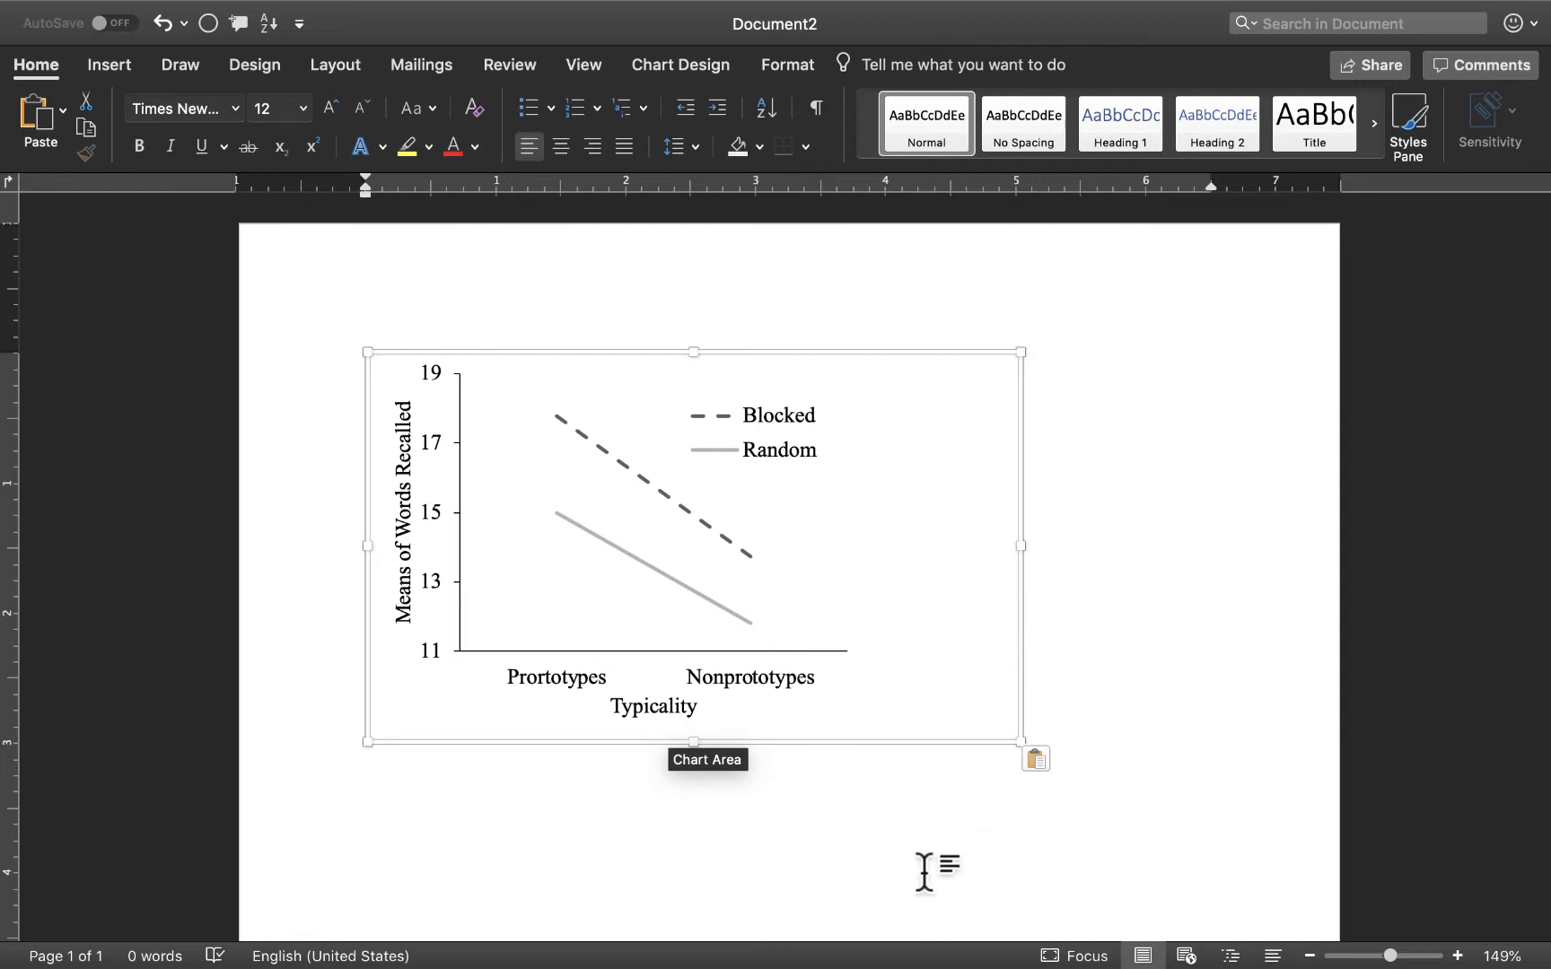
# Enlarge the pasted chart to the full text width of the page and widen its plot area to nearly fill the chart.
pyautogui.scroll(-3, 924, 871)
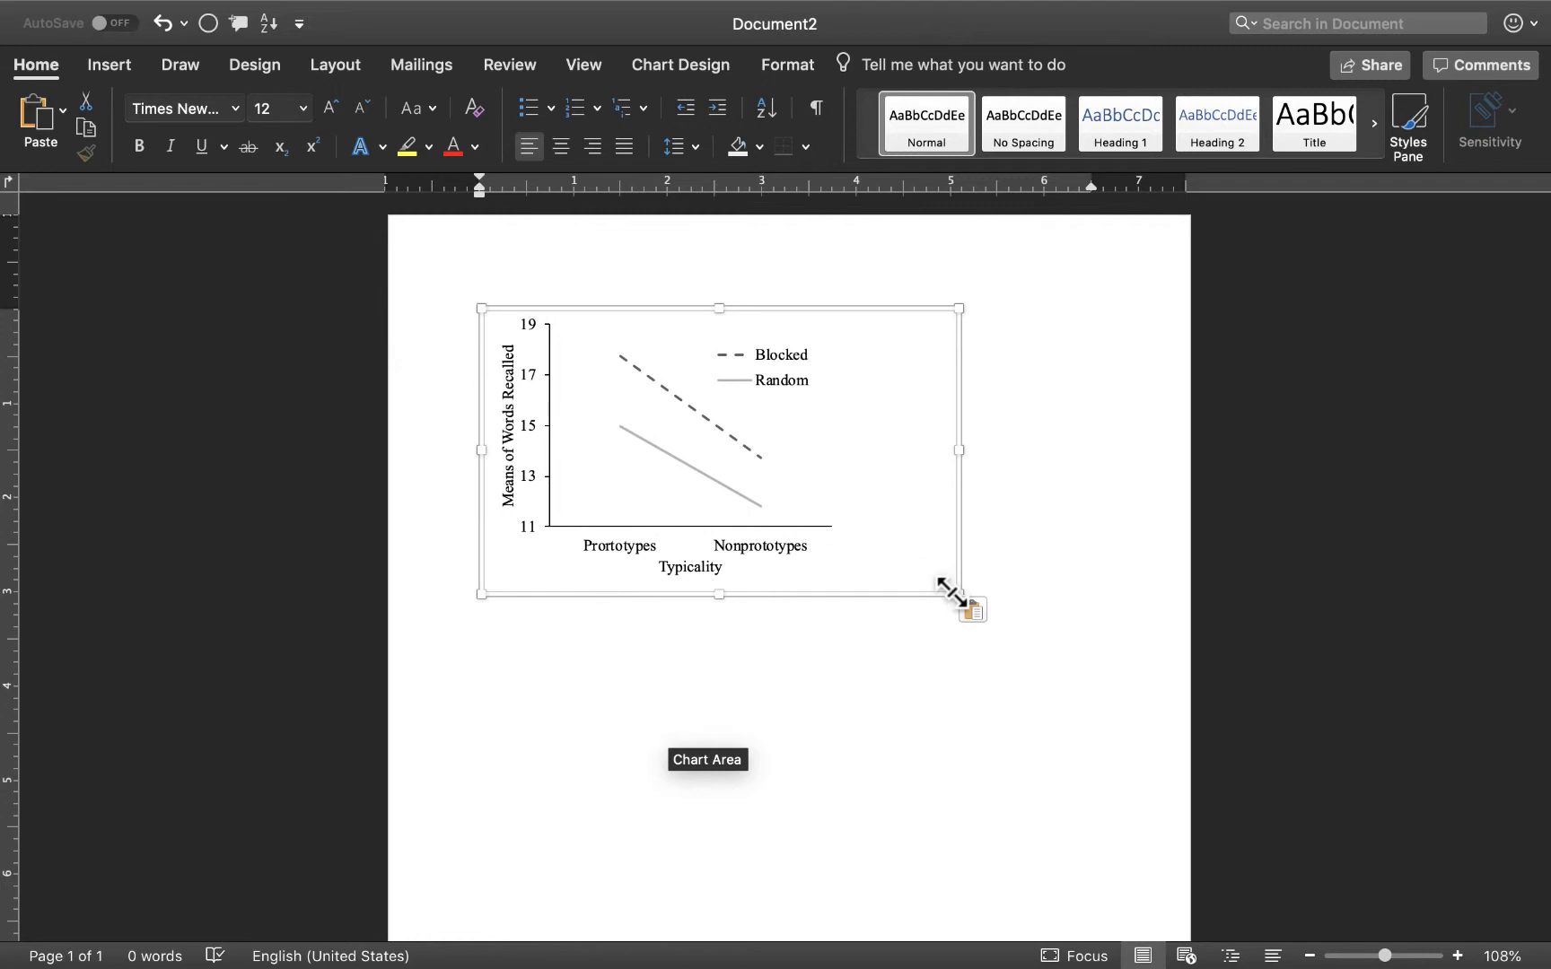
pyautogui.moveTo(957, 594); pyautogui.dragTo(1091, 682)
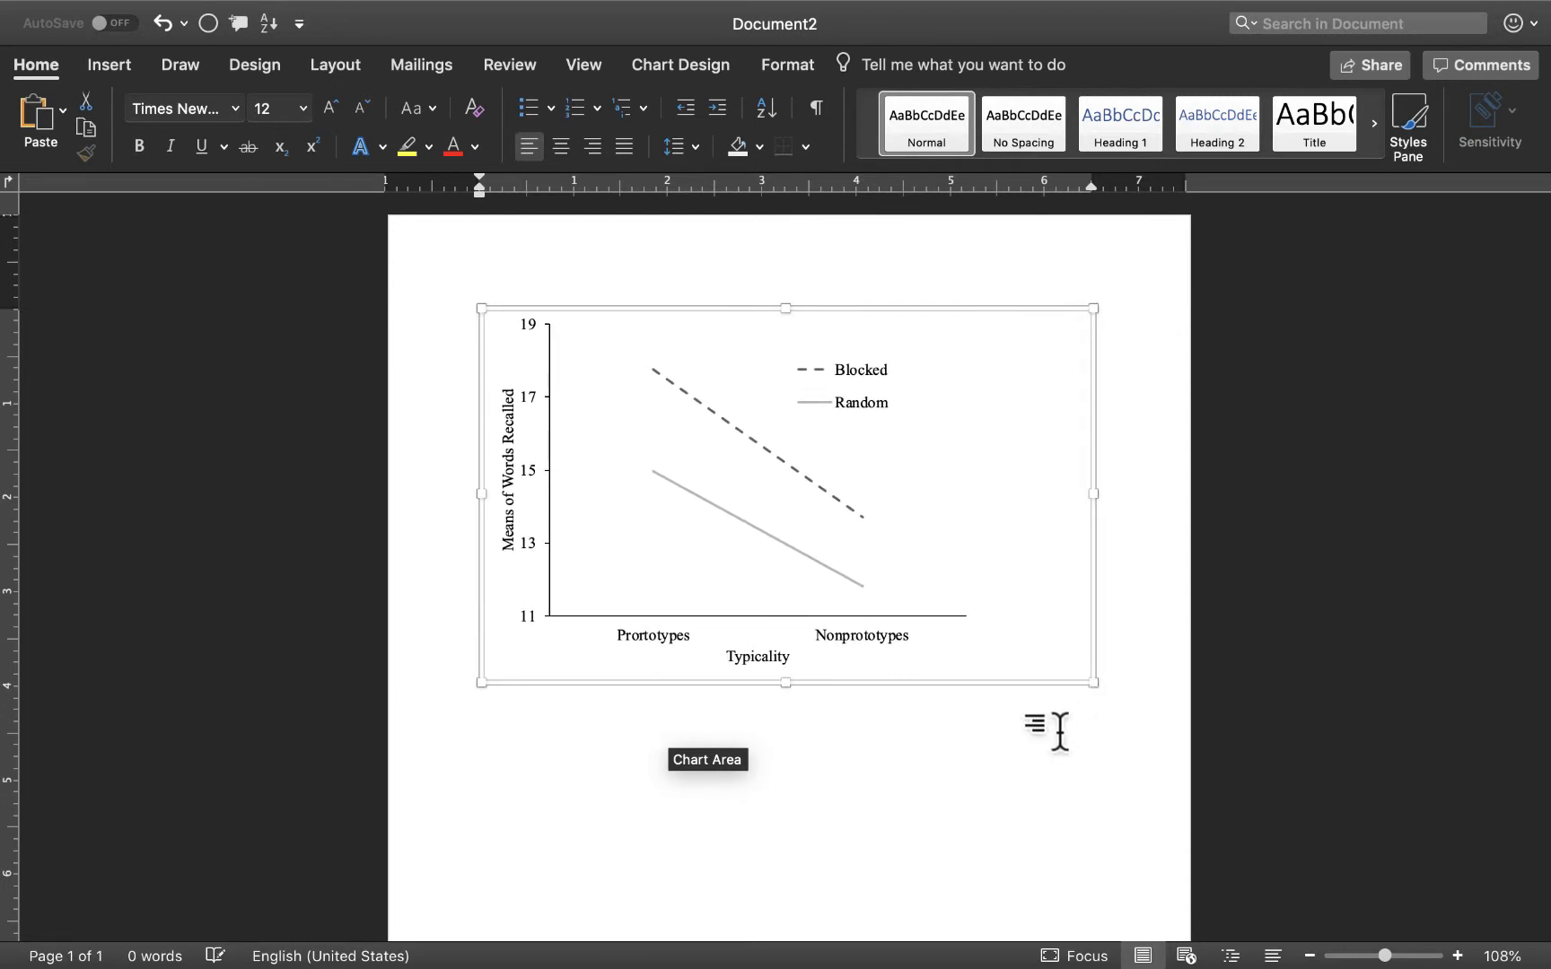
pyautogui.click(626, 504)
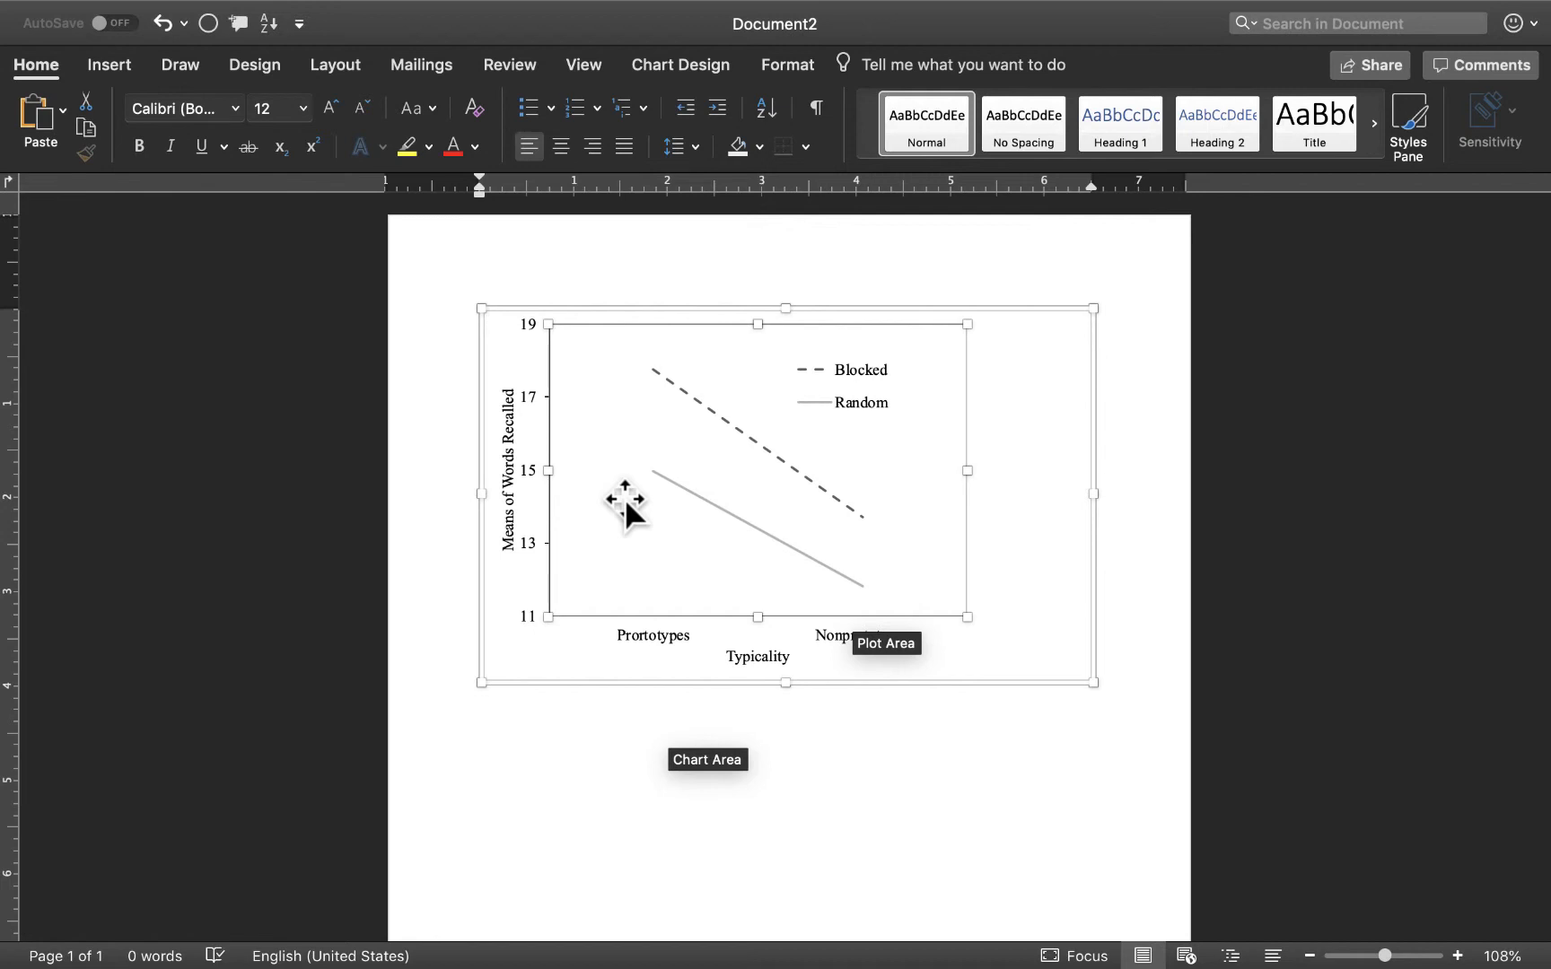
pyautogui.click(1066, 606)
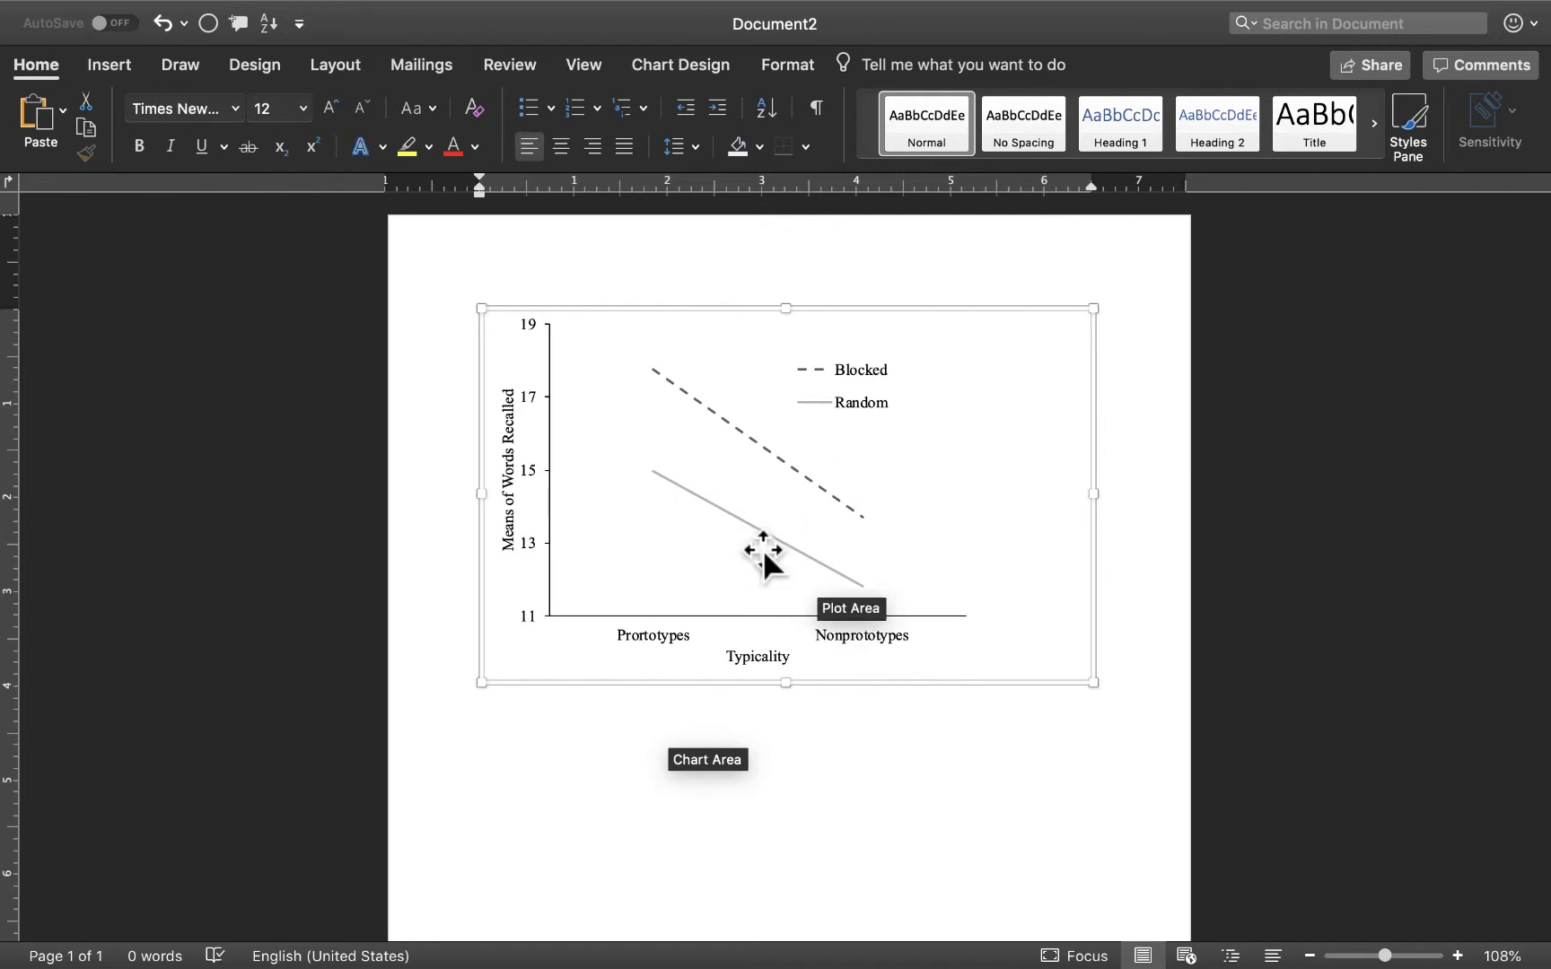
pyautogui.click(654, 567)
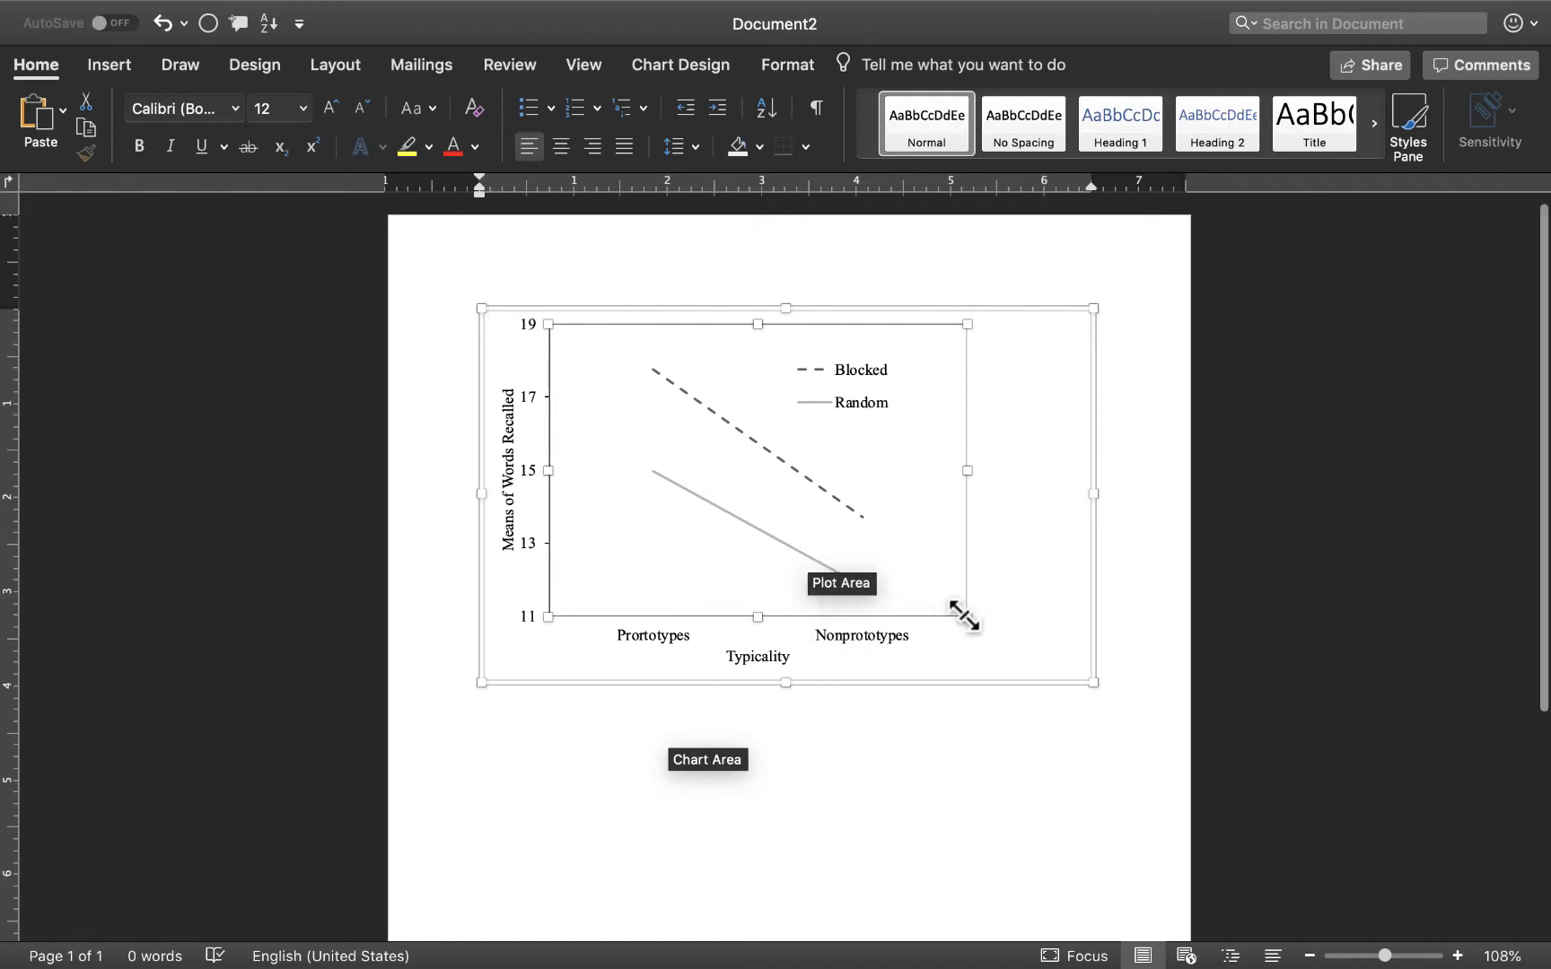
pyautogui.moveTo(964, 615); pyautogui.dragTo(1054, 624)
pyautogui.press('super+a')
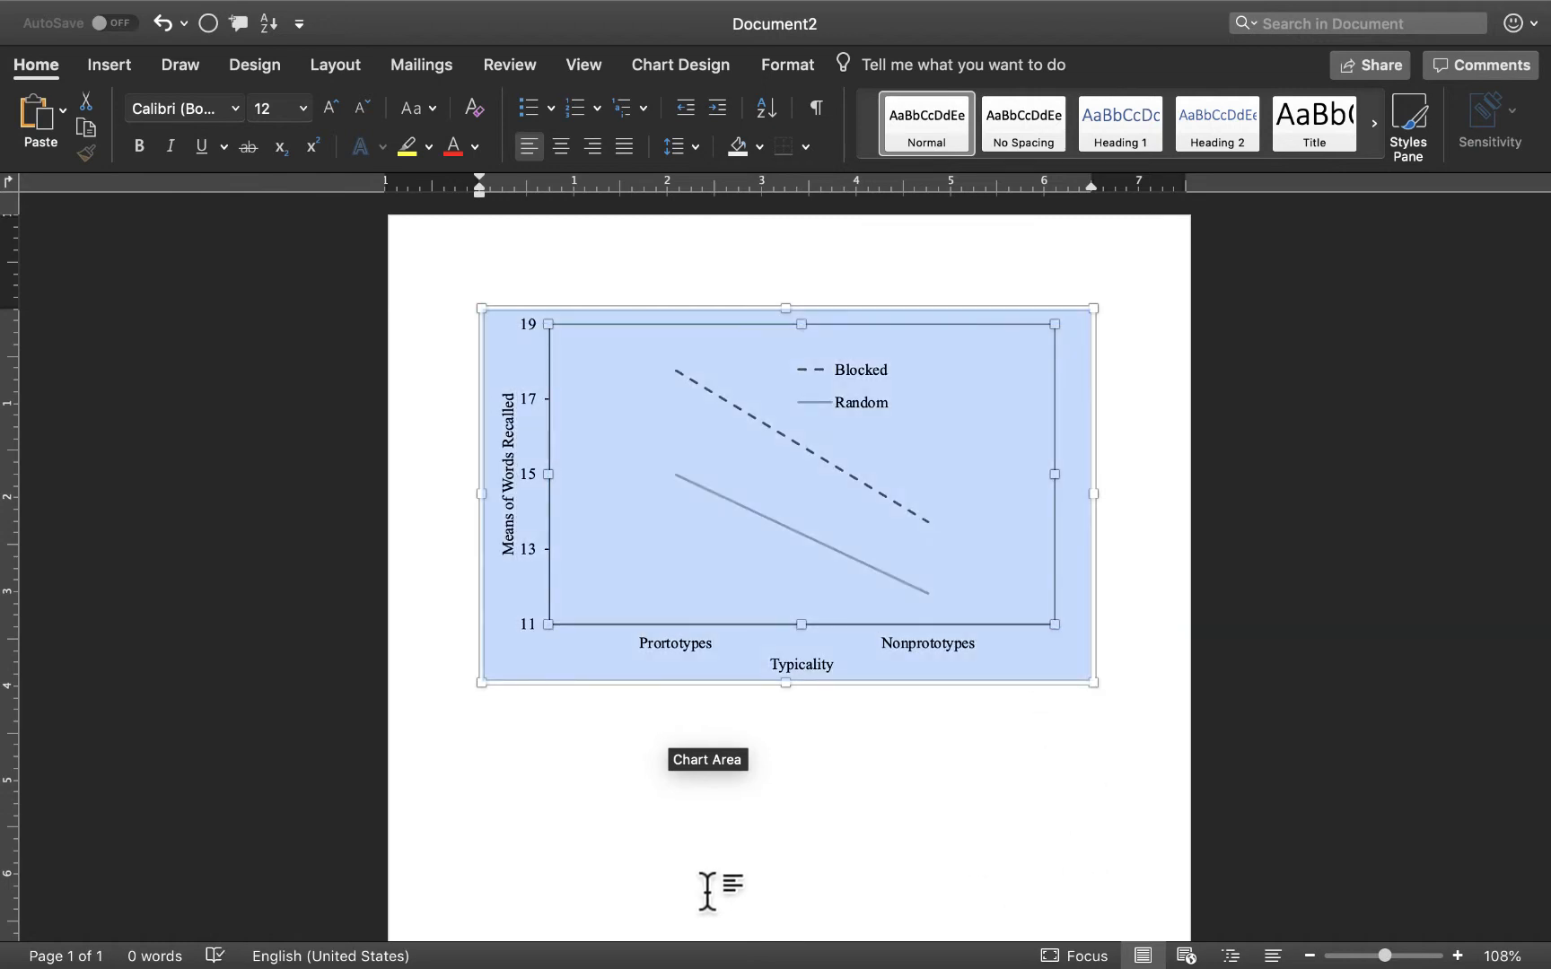
pyautogui.click(1164, 590)
pyautogui.press('super+a')
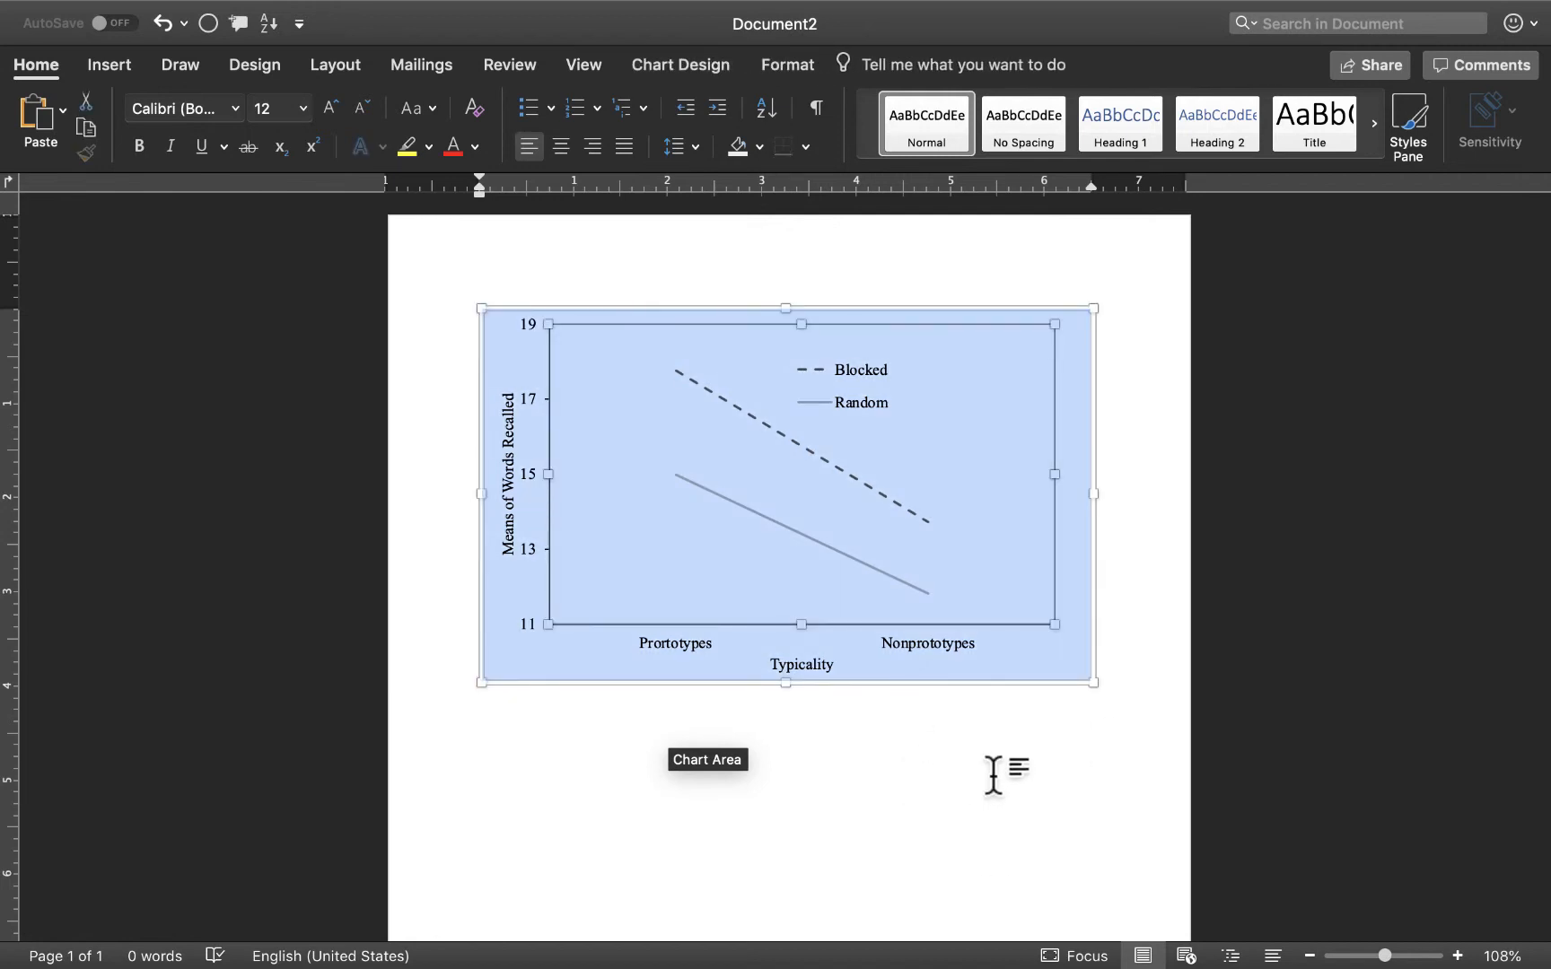
pyautogui.click(675, 668)
pyautogui.press('super+a')
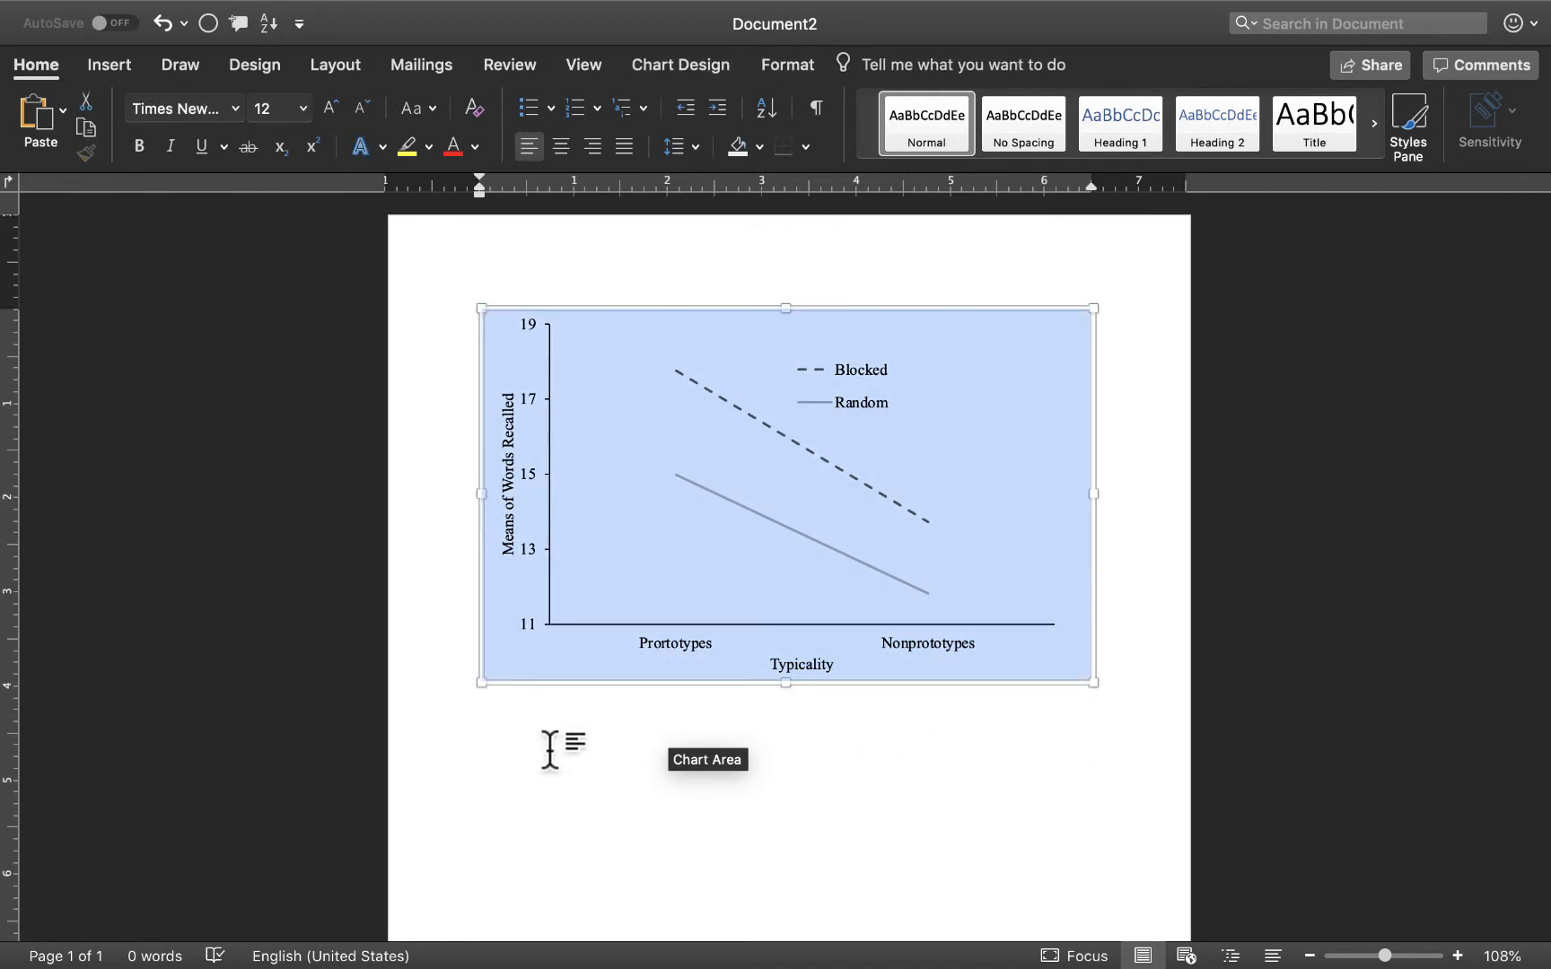
pyautogui.click(1139, 462)
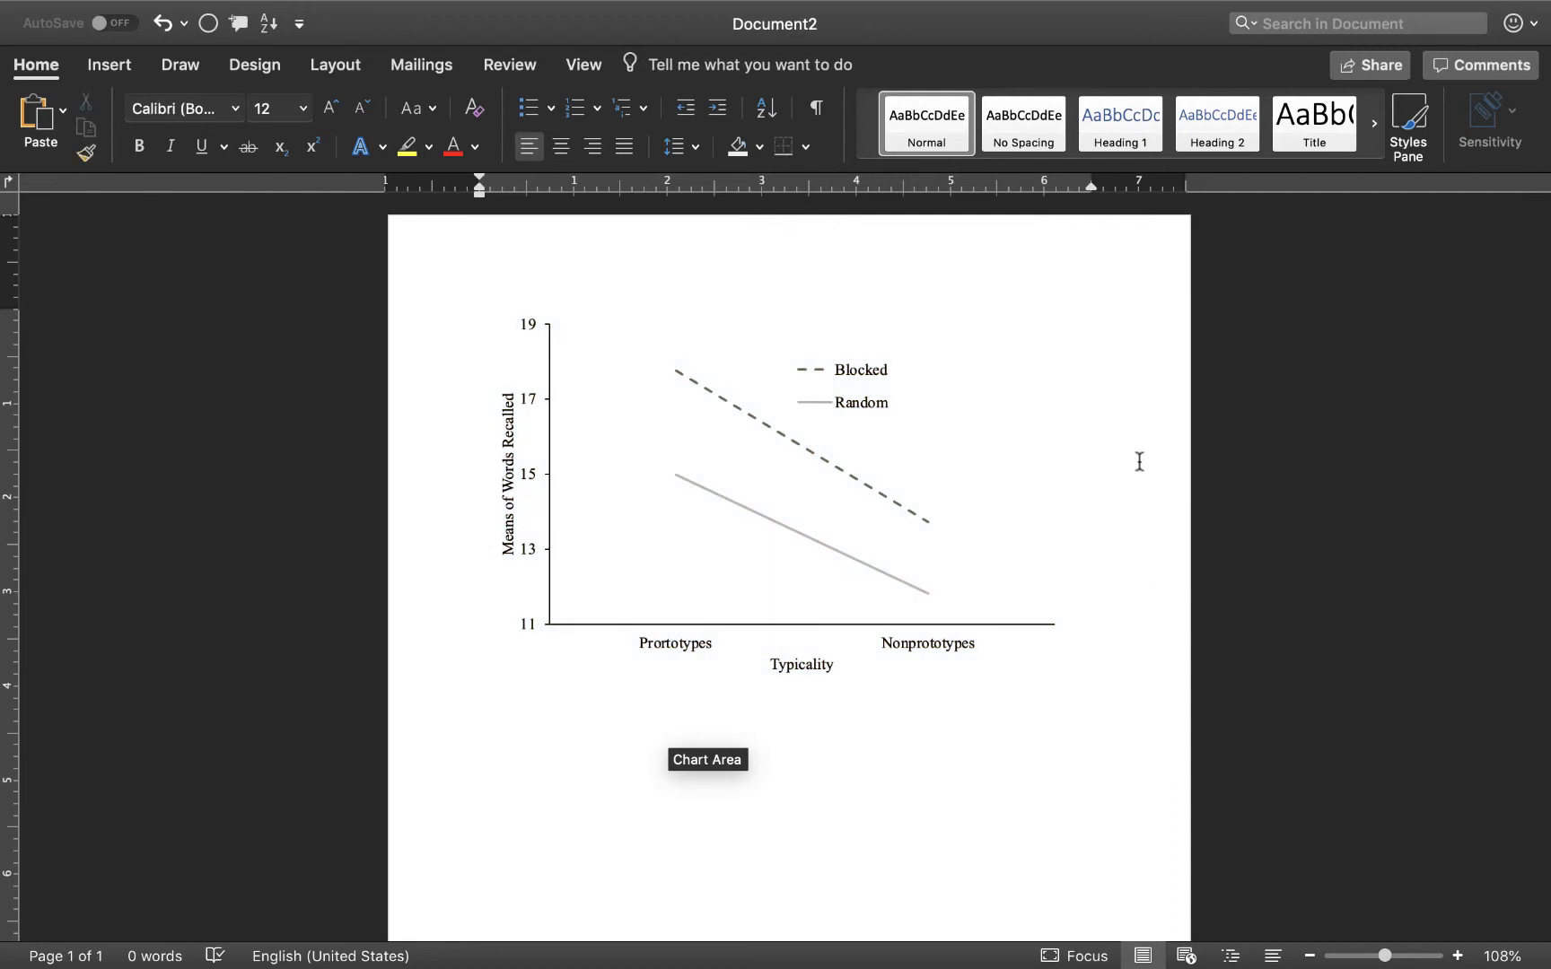
# Add the label "Figure 1." on the line below the chart and format it in italic Times New Roman.
pyautogui.scroll(-2, 976, 691)
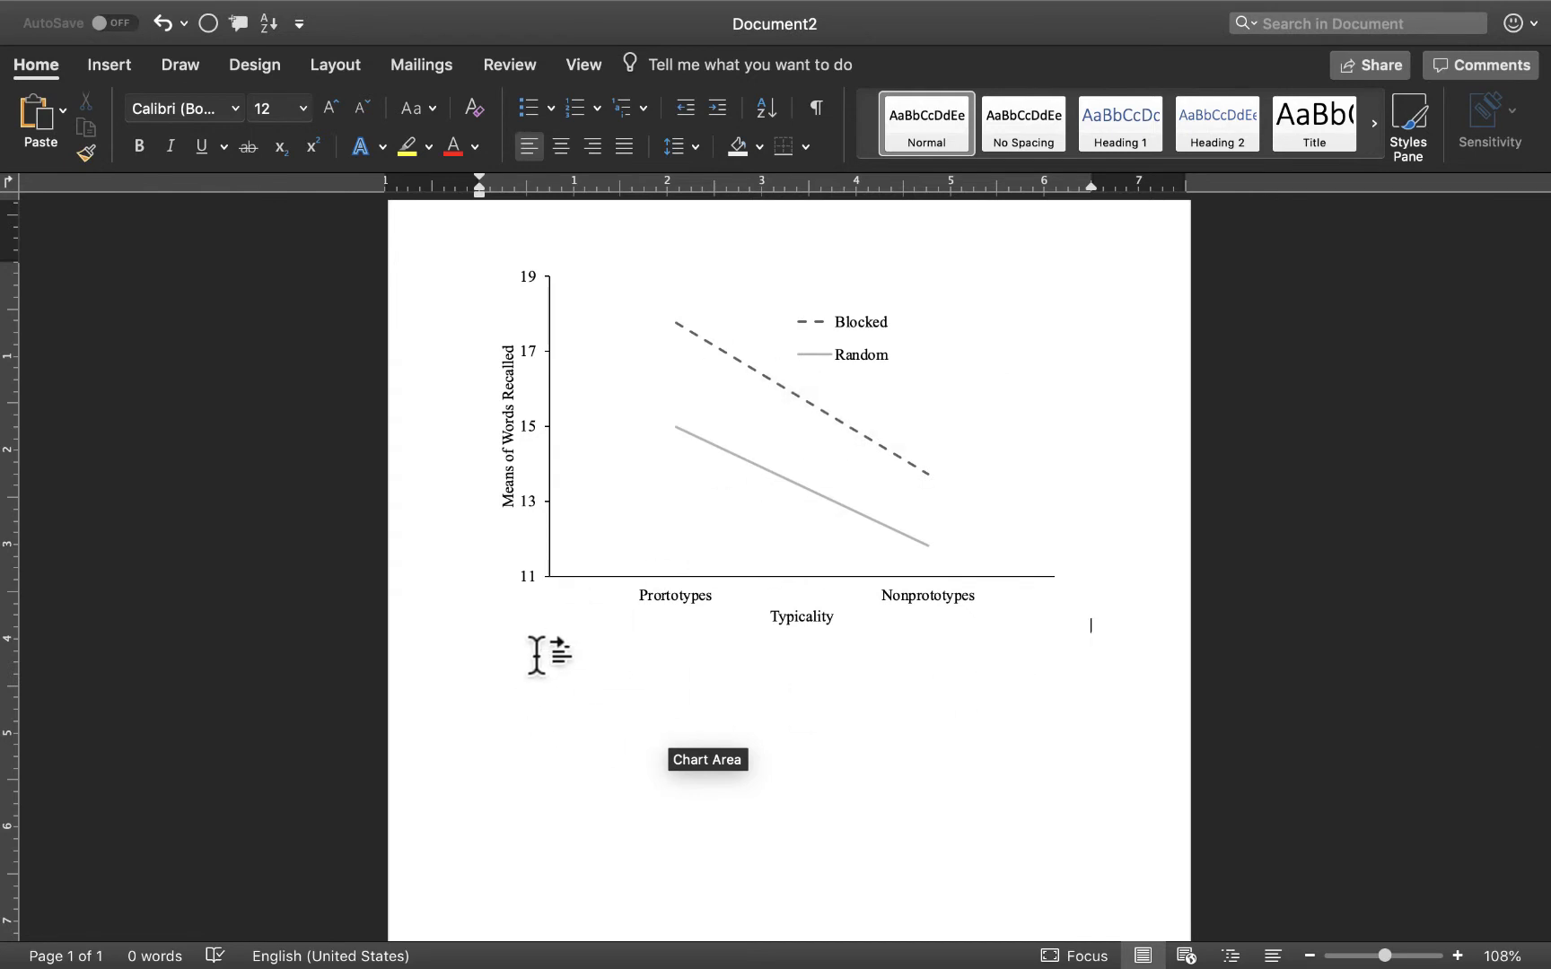
pyautogui.click(508, 671)
pyautogui.write('Figure 1.')
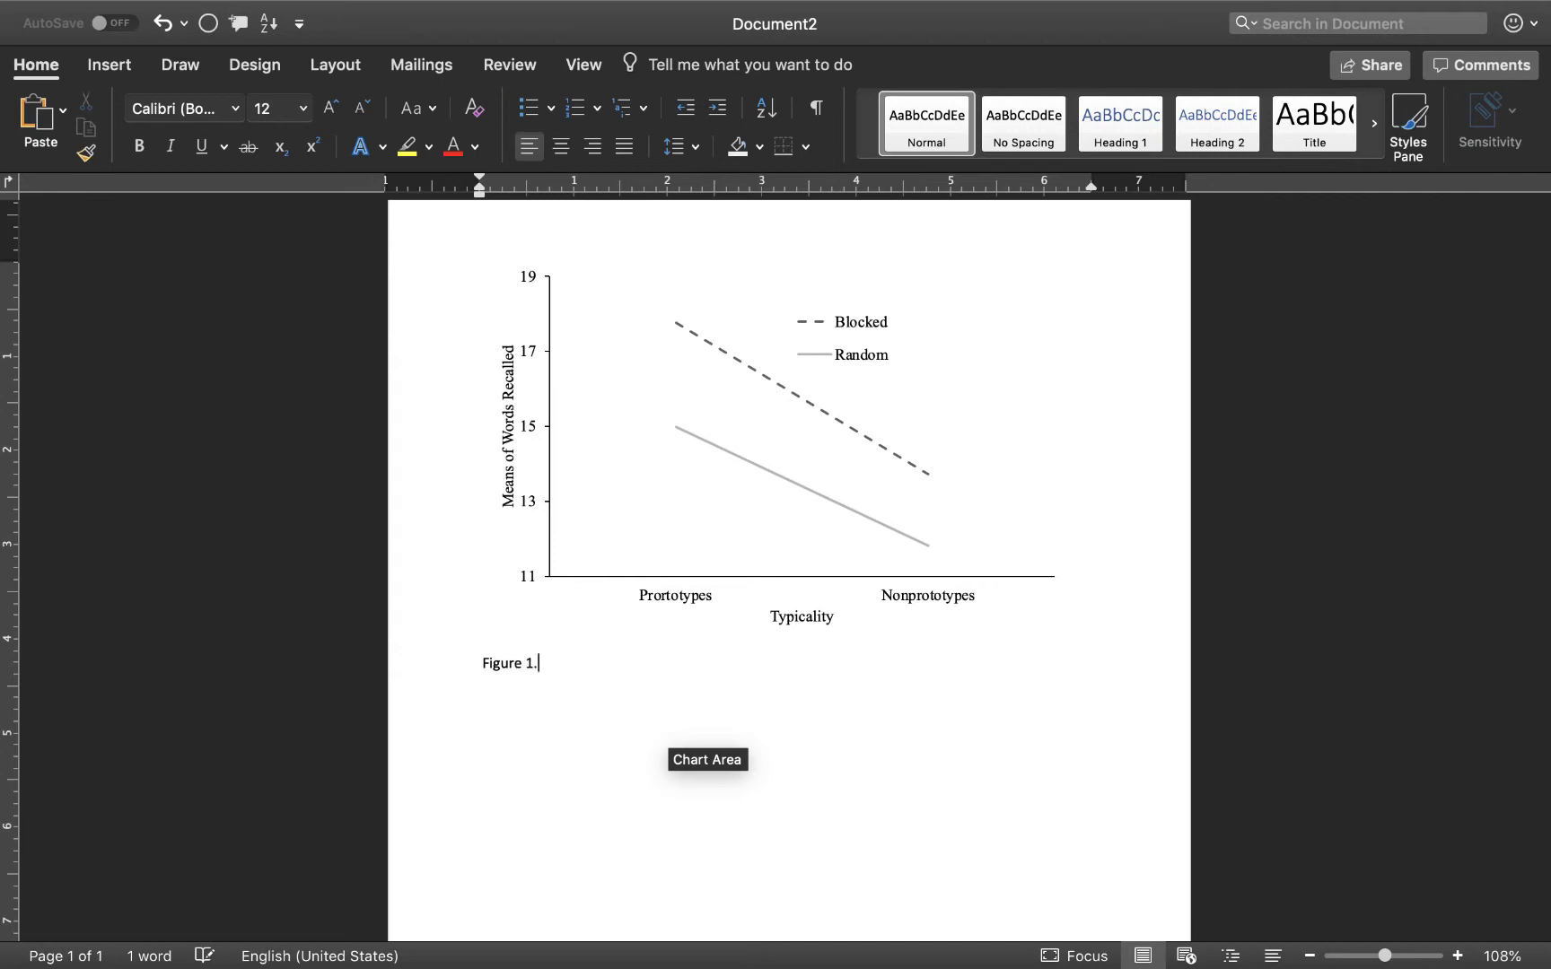
pyautogui.moveTo(547, 663); pyautogui.dragTo(493, 664)
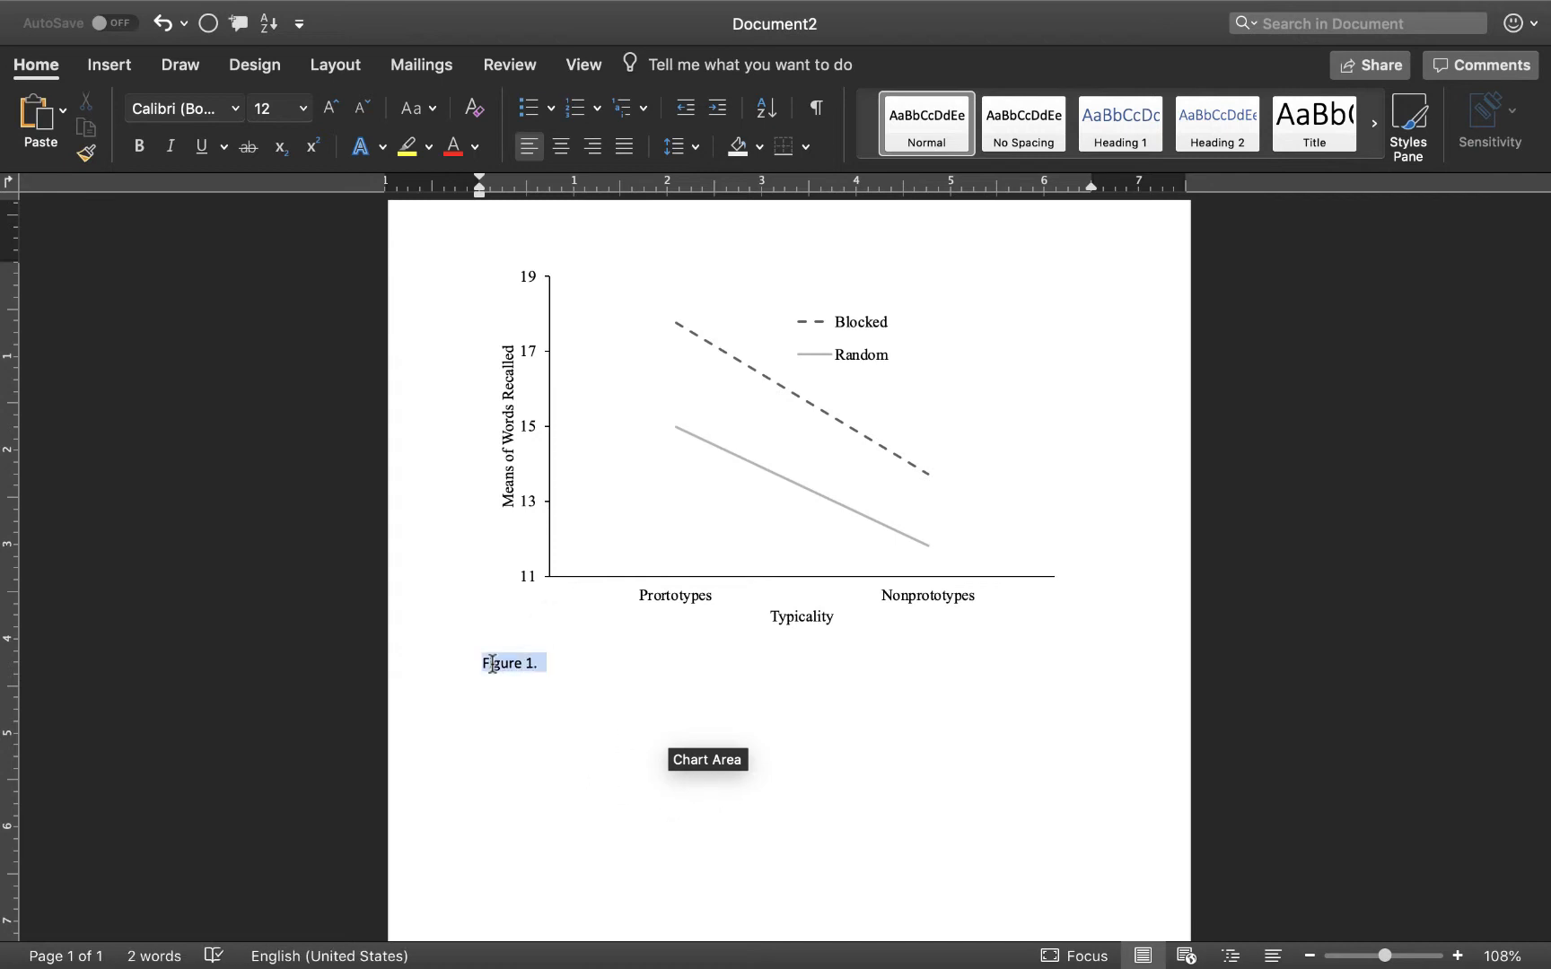
pyautogui.press('super+i')
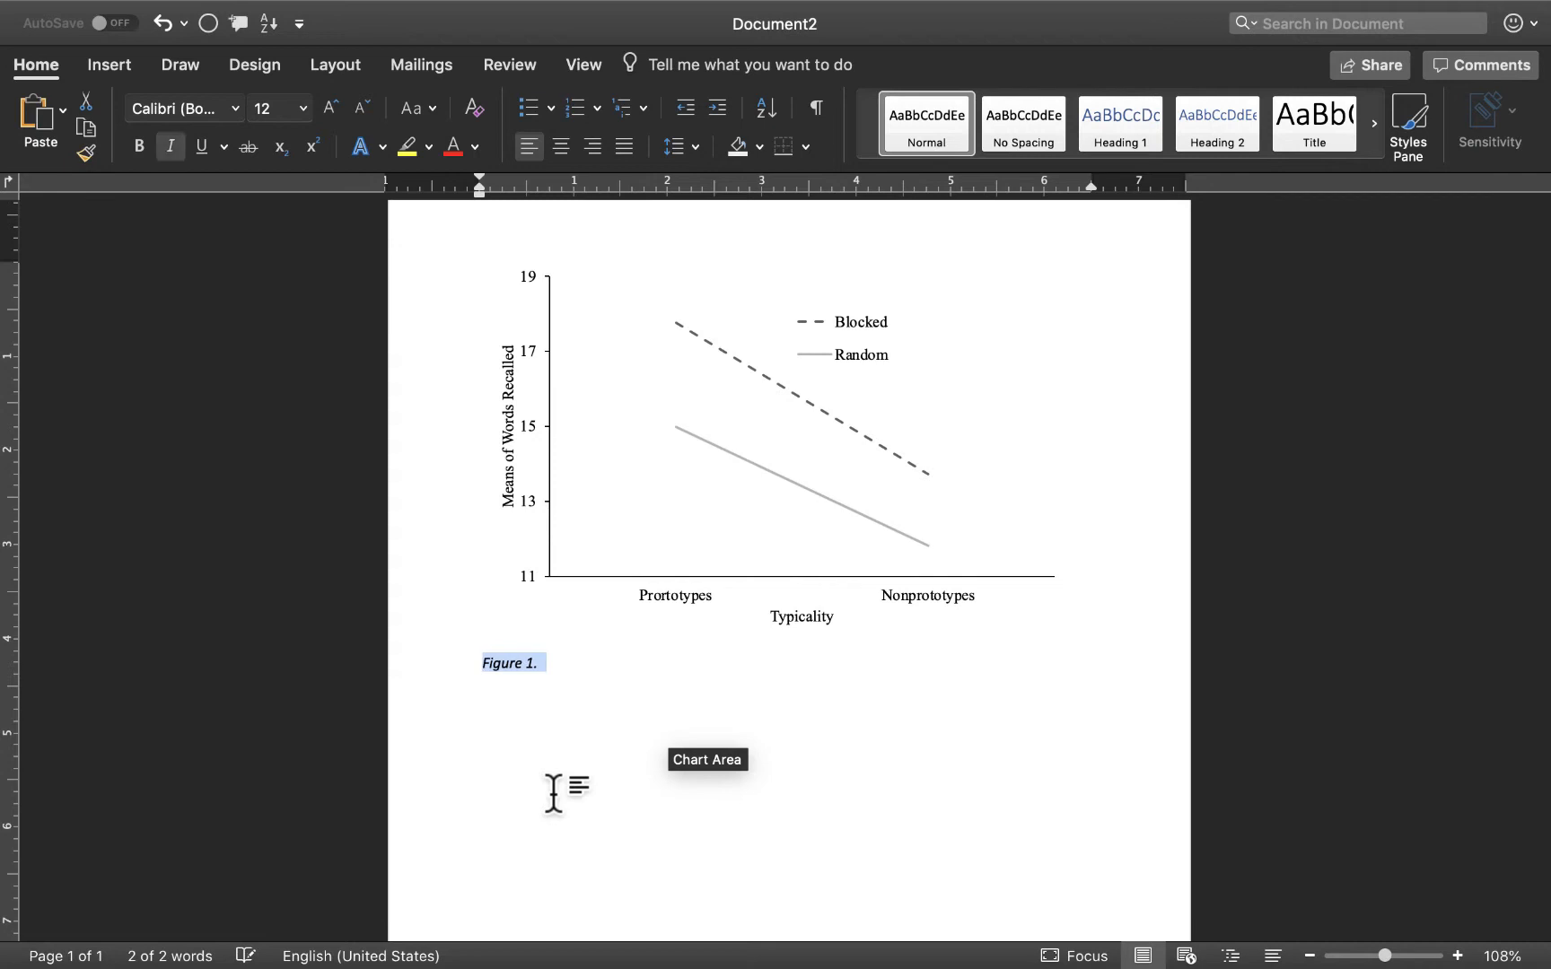
pyautogui.click(170, 104)
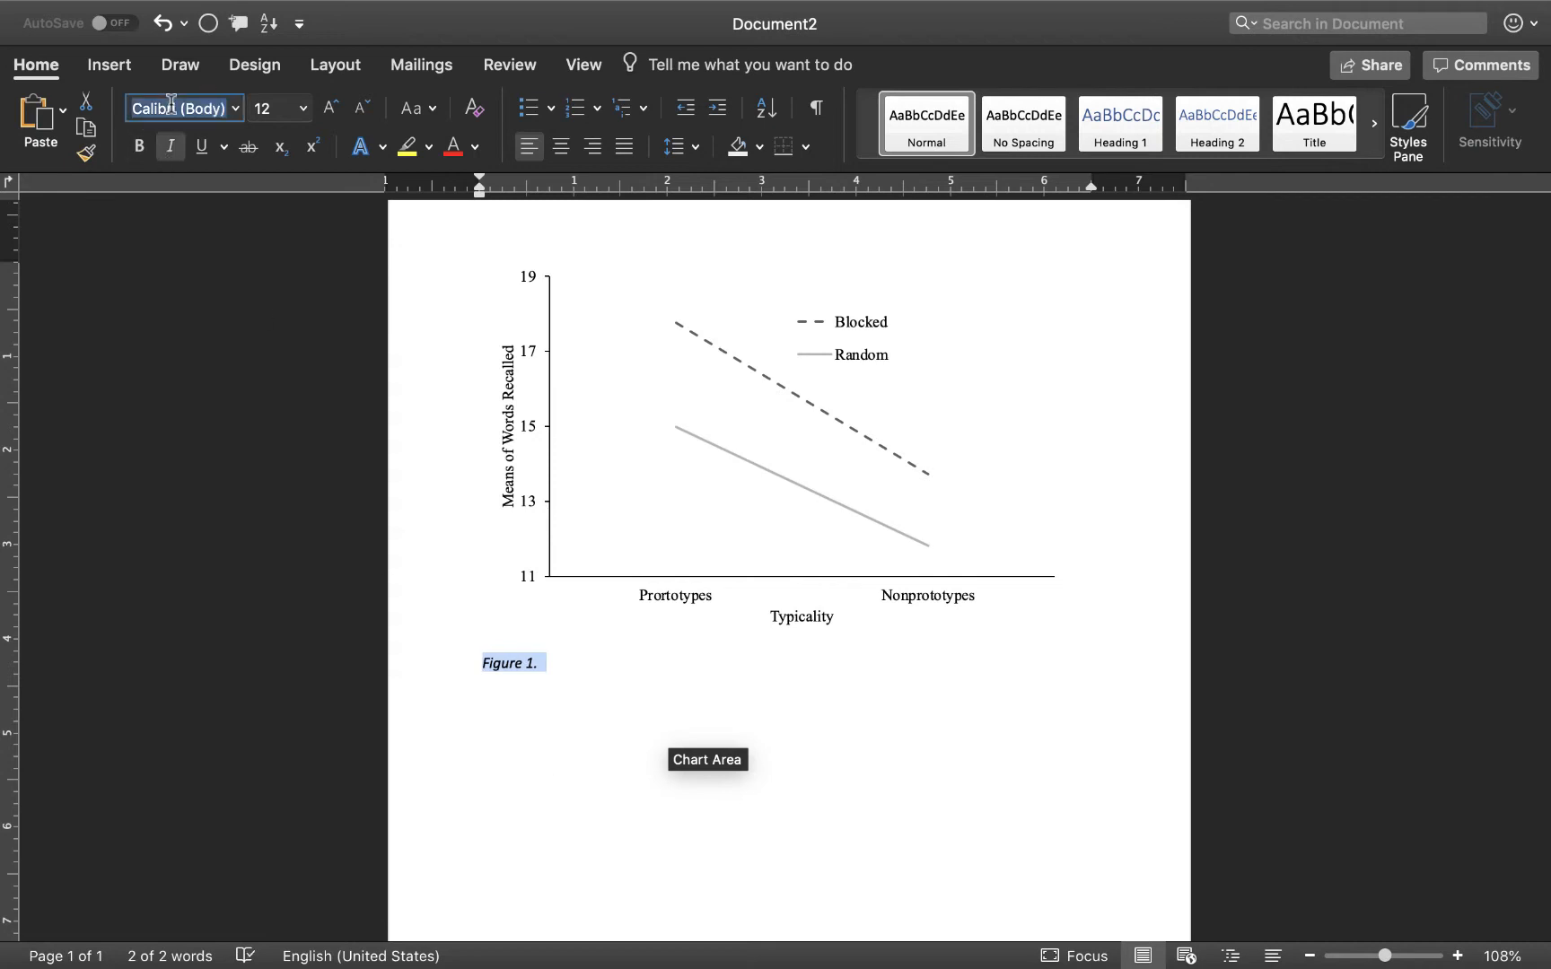
pyautogui.write('Times New')
pyautogui.press('Return')
# Continue the figure caption in non-italic text with "What does the figure represent? -".
pyautogui.click(647, 666)
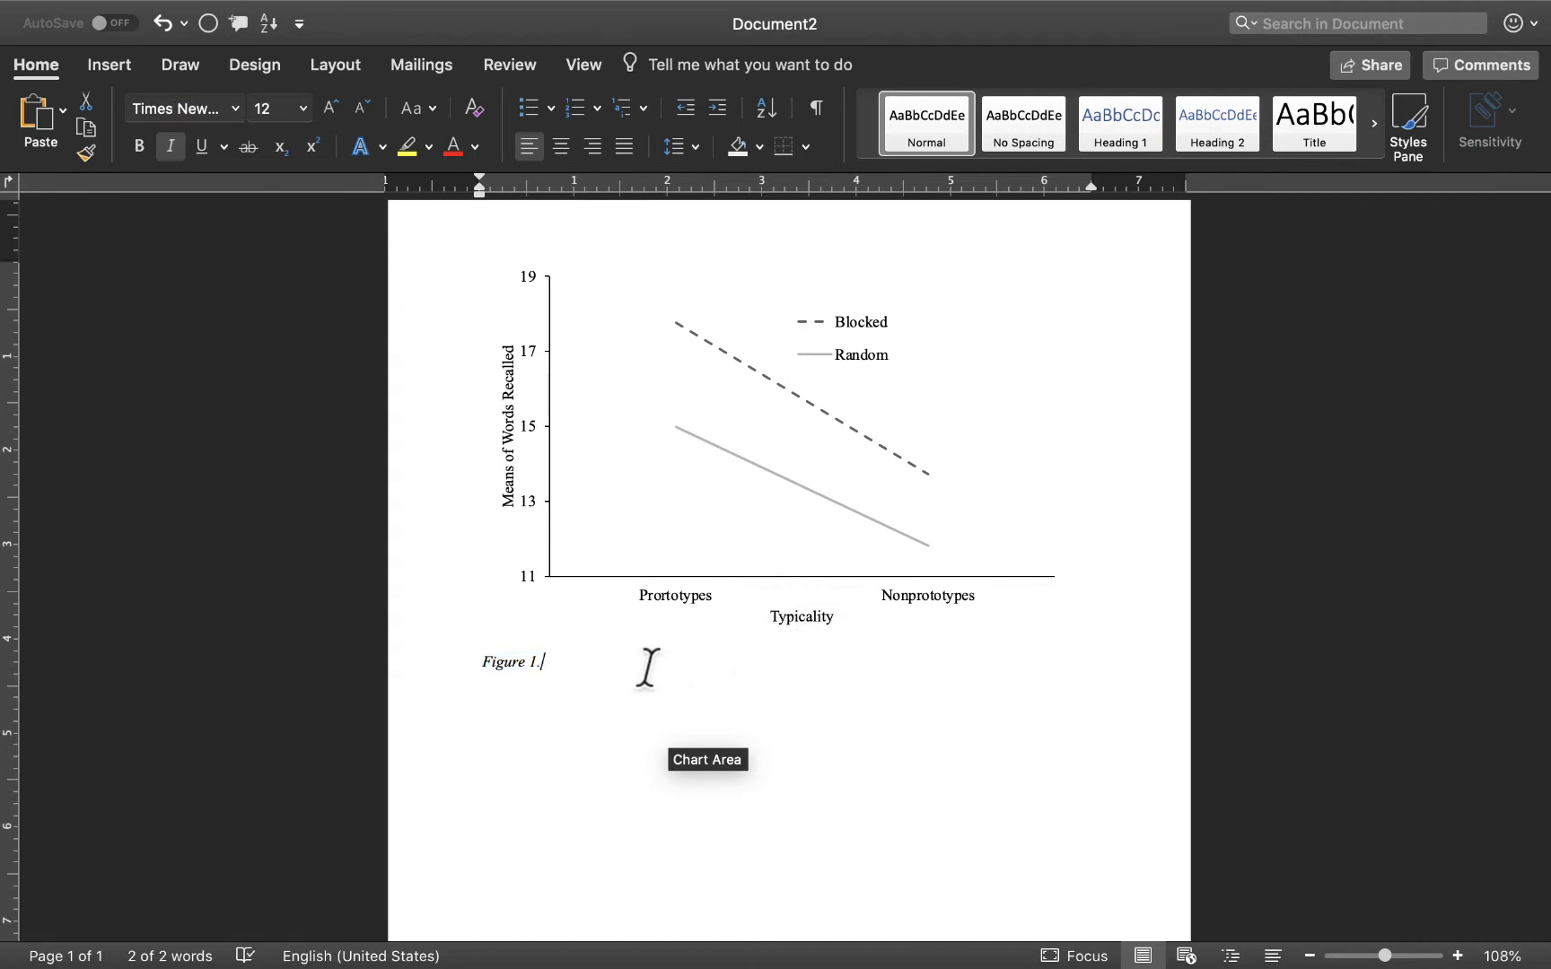
pyautogui.press('super+i')
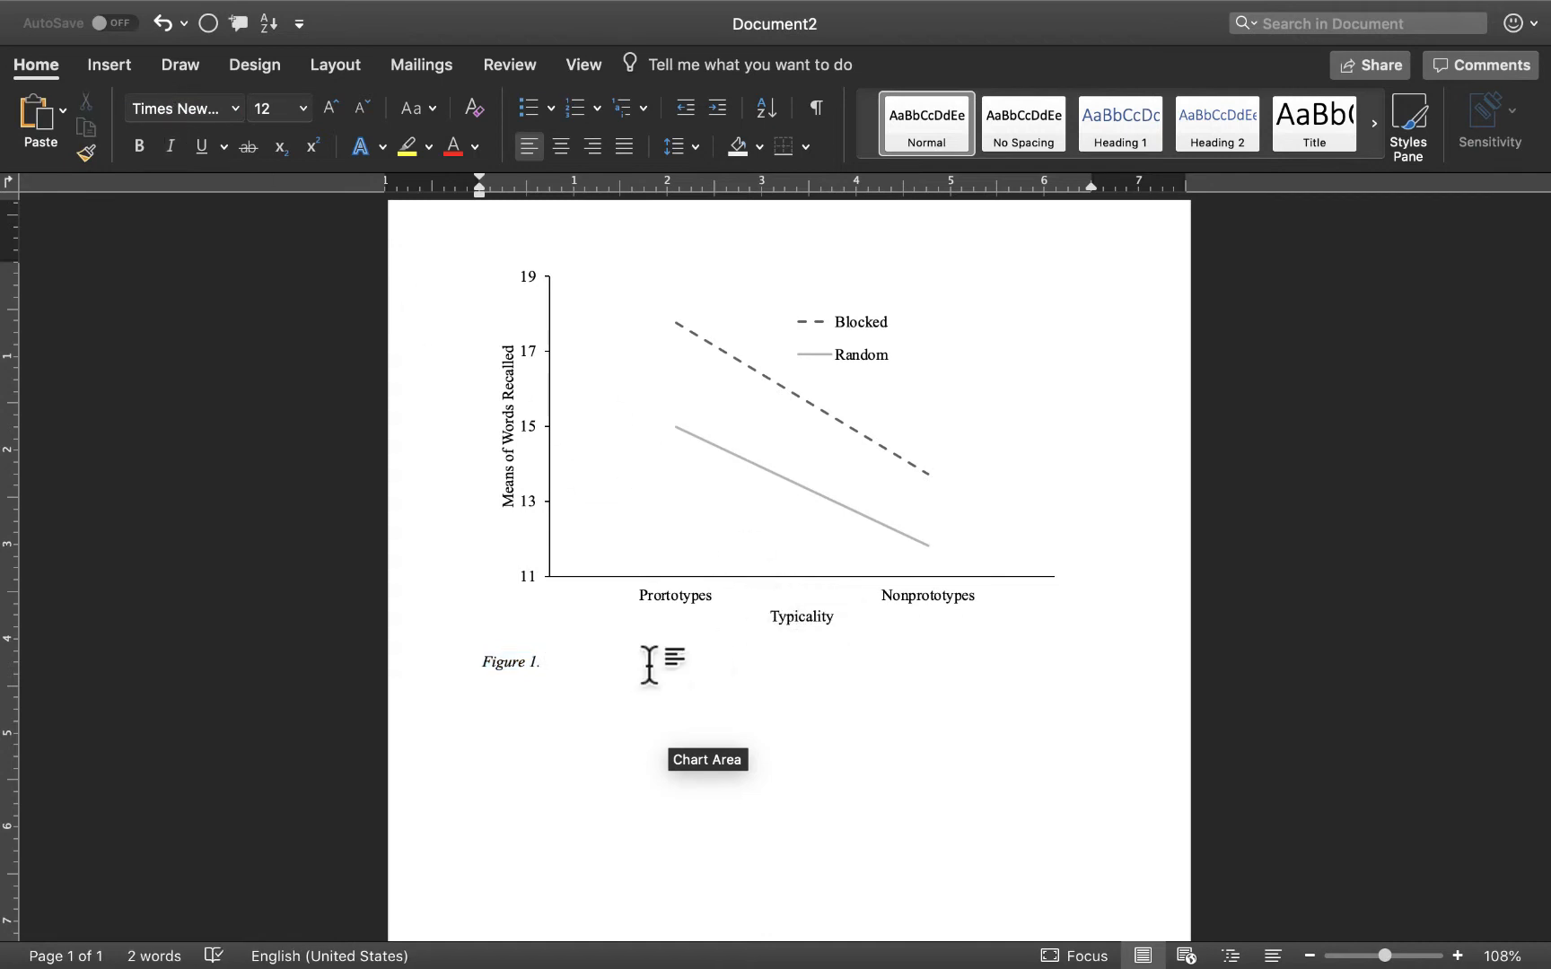
pyautogui.write('What does the figure ')
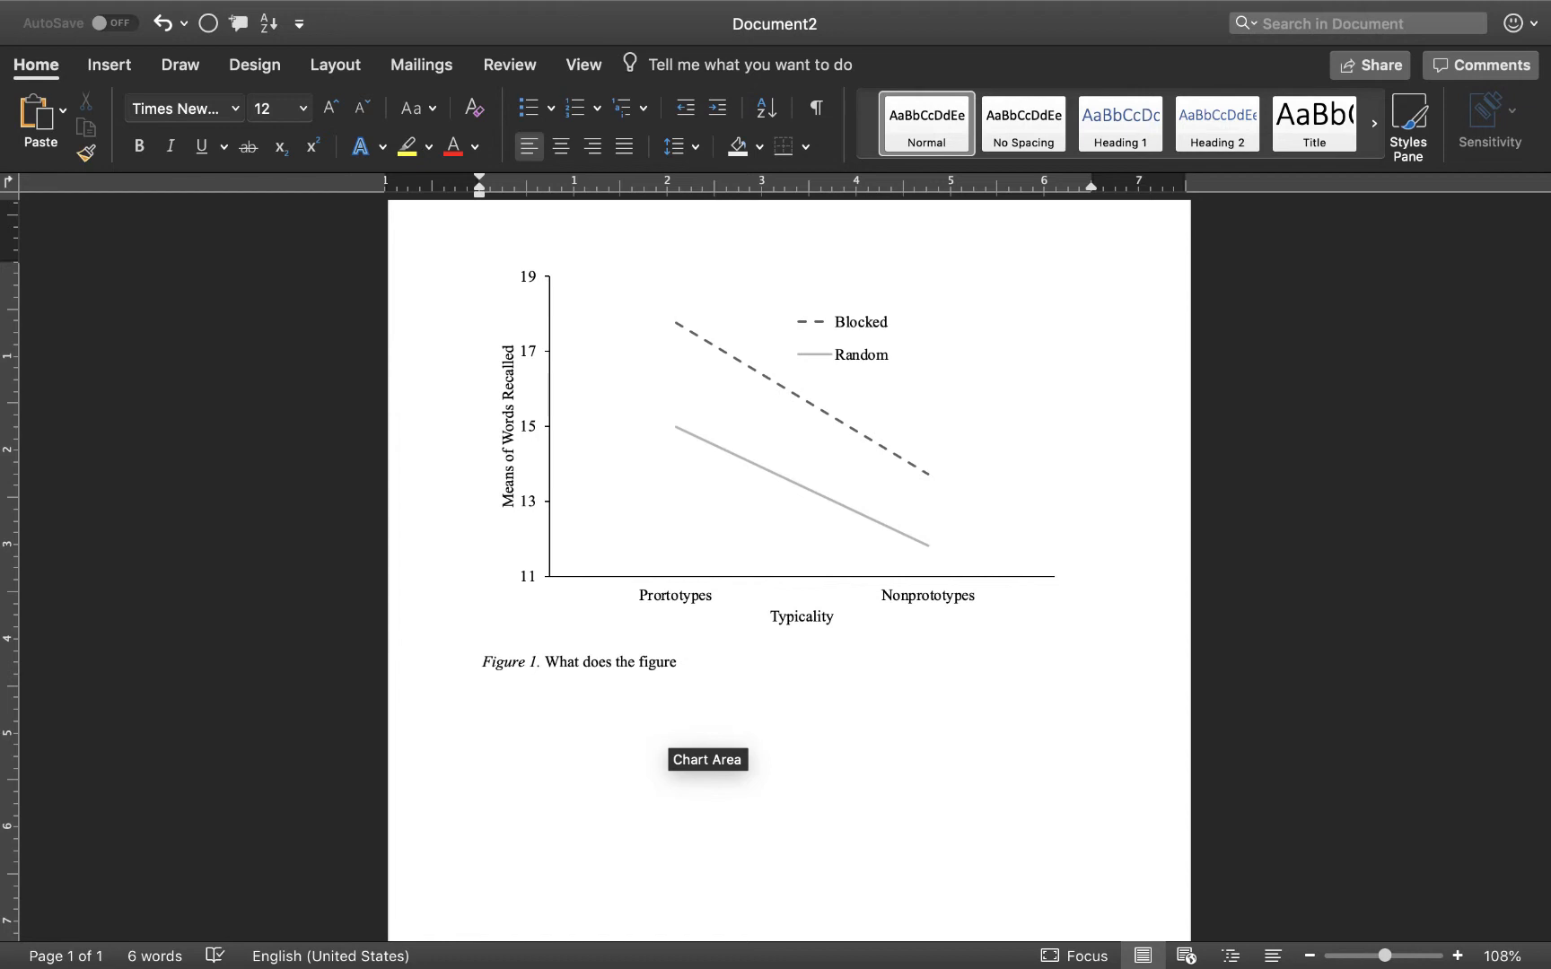
pyautogui.write('represent? -')
pyautogui.scroll(1, 700, 699)
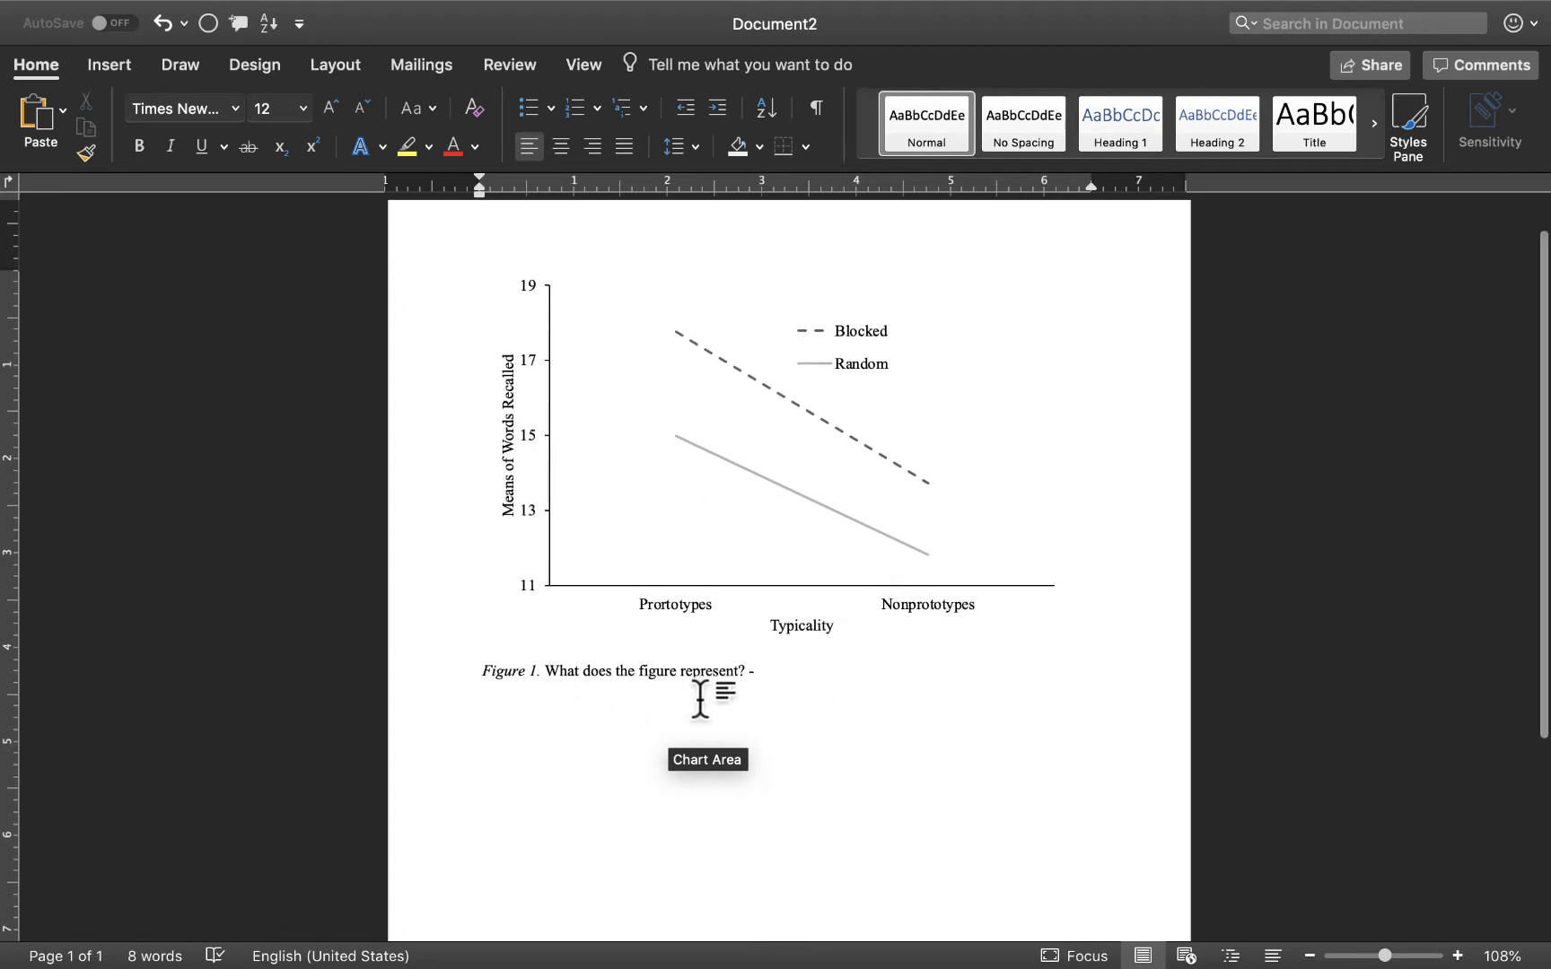
pyautogui.scroll(4, 700, 699)
pyautogui.click(569, 547)
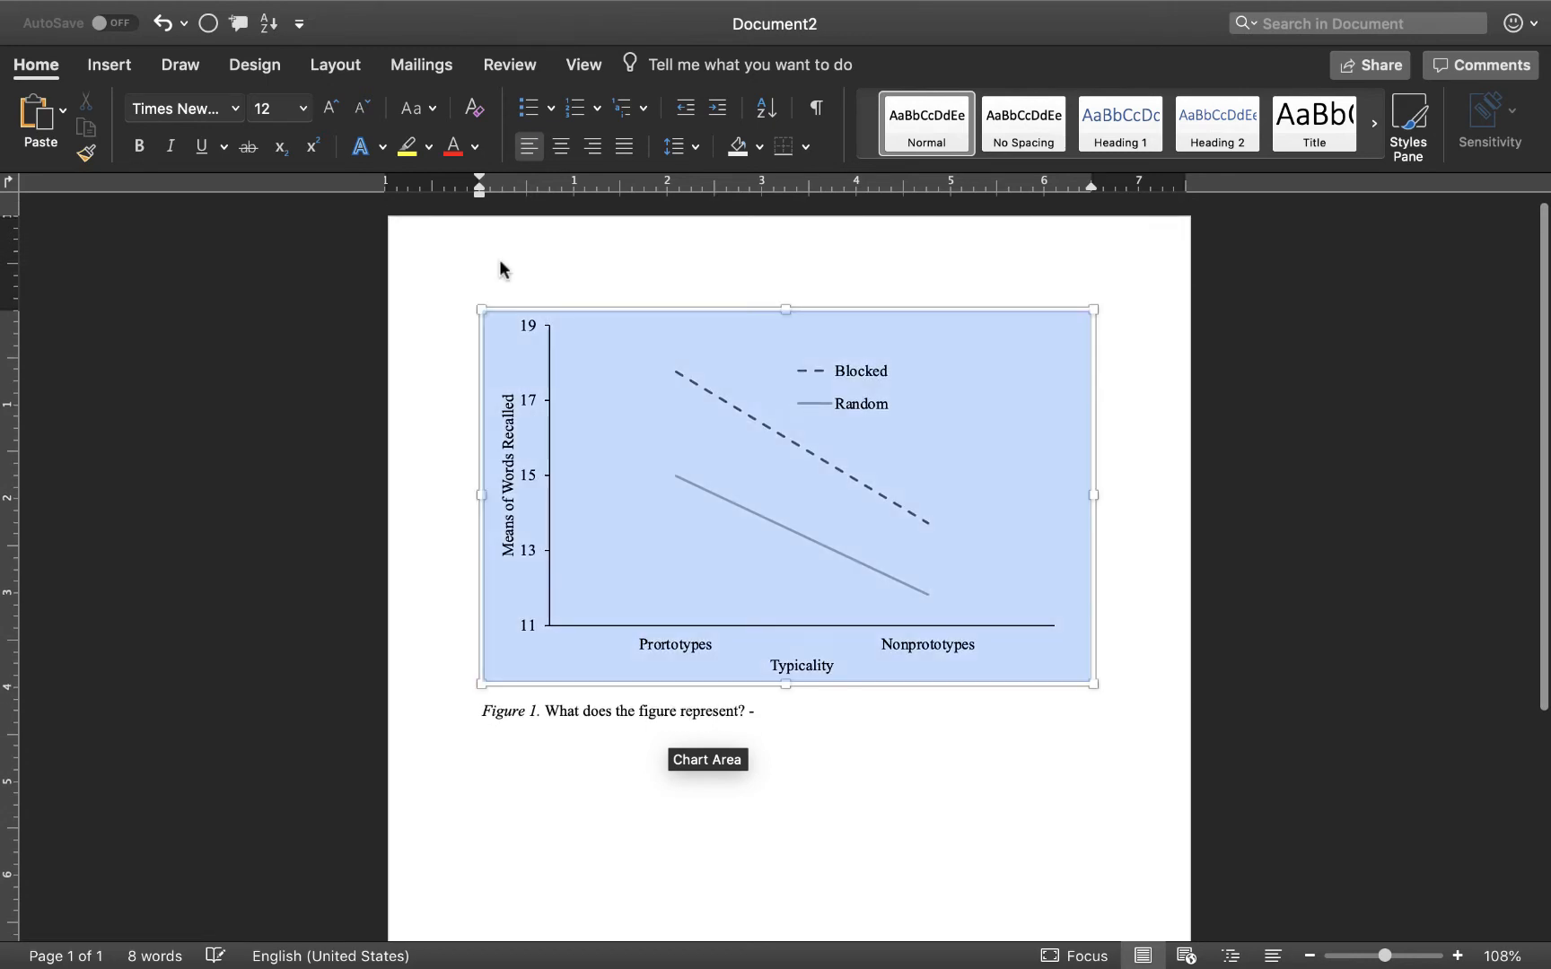
pyautogui.doubleClick(500, 262)
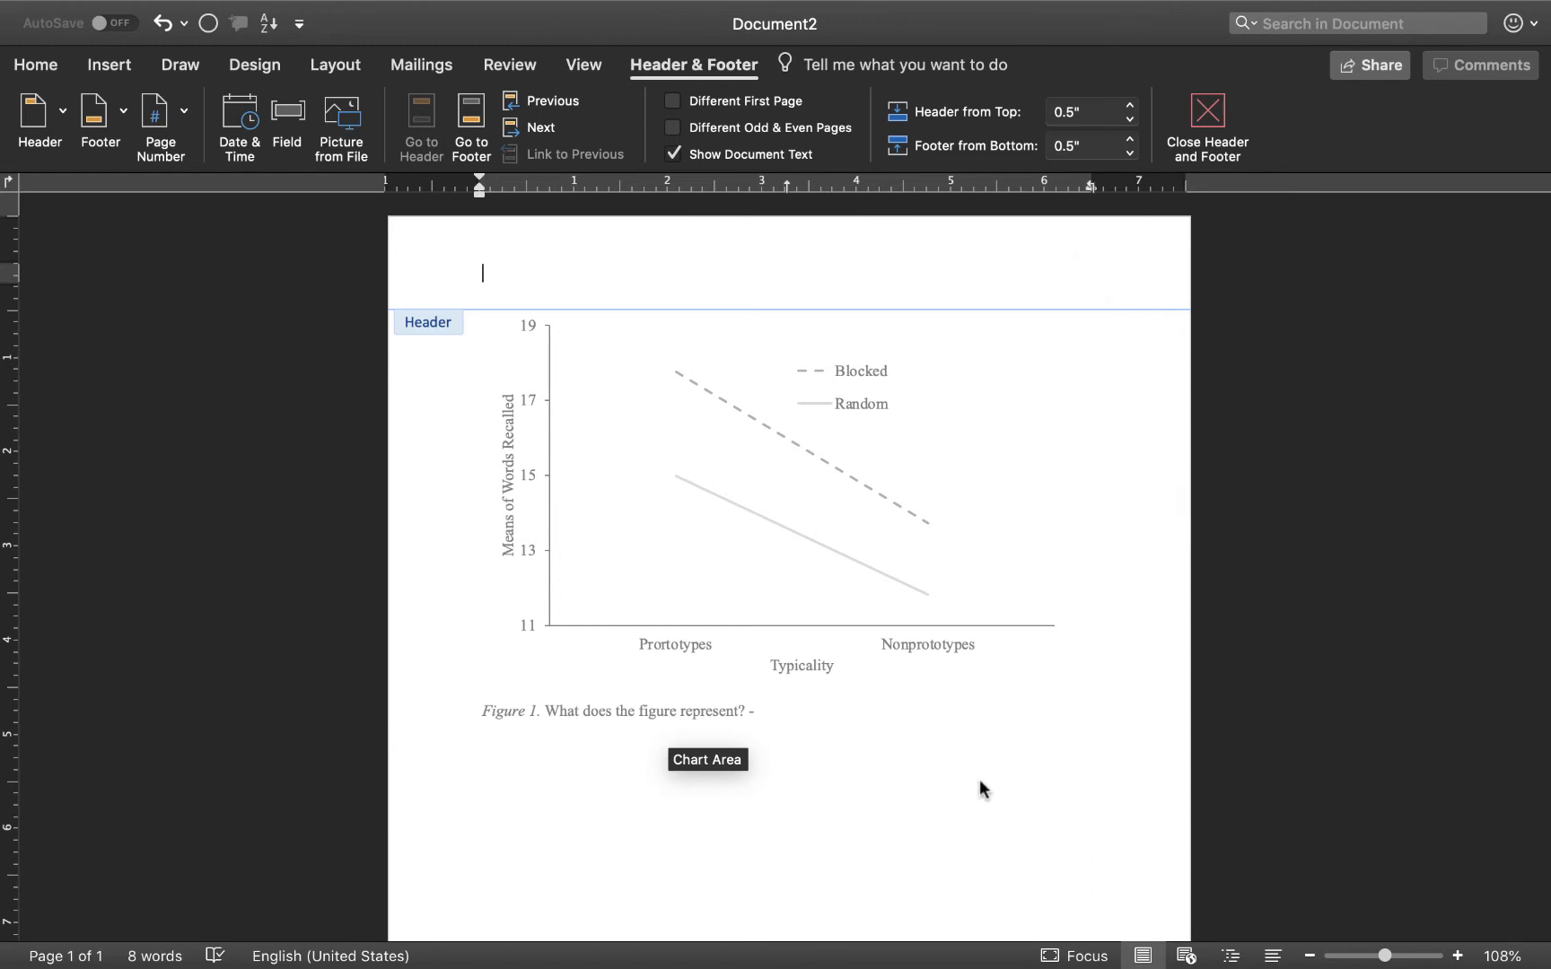
pyautogui.doubleClick(918, 770)
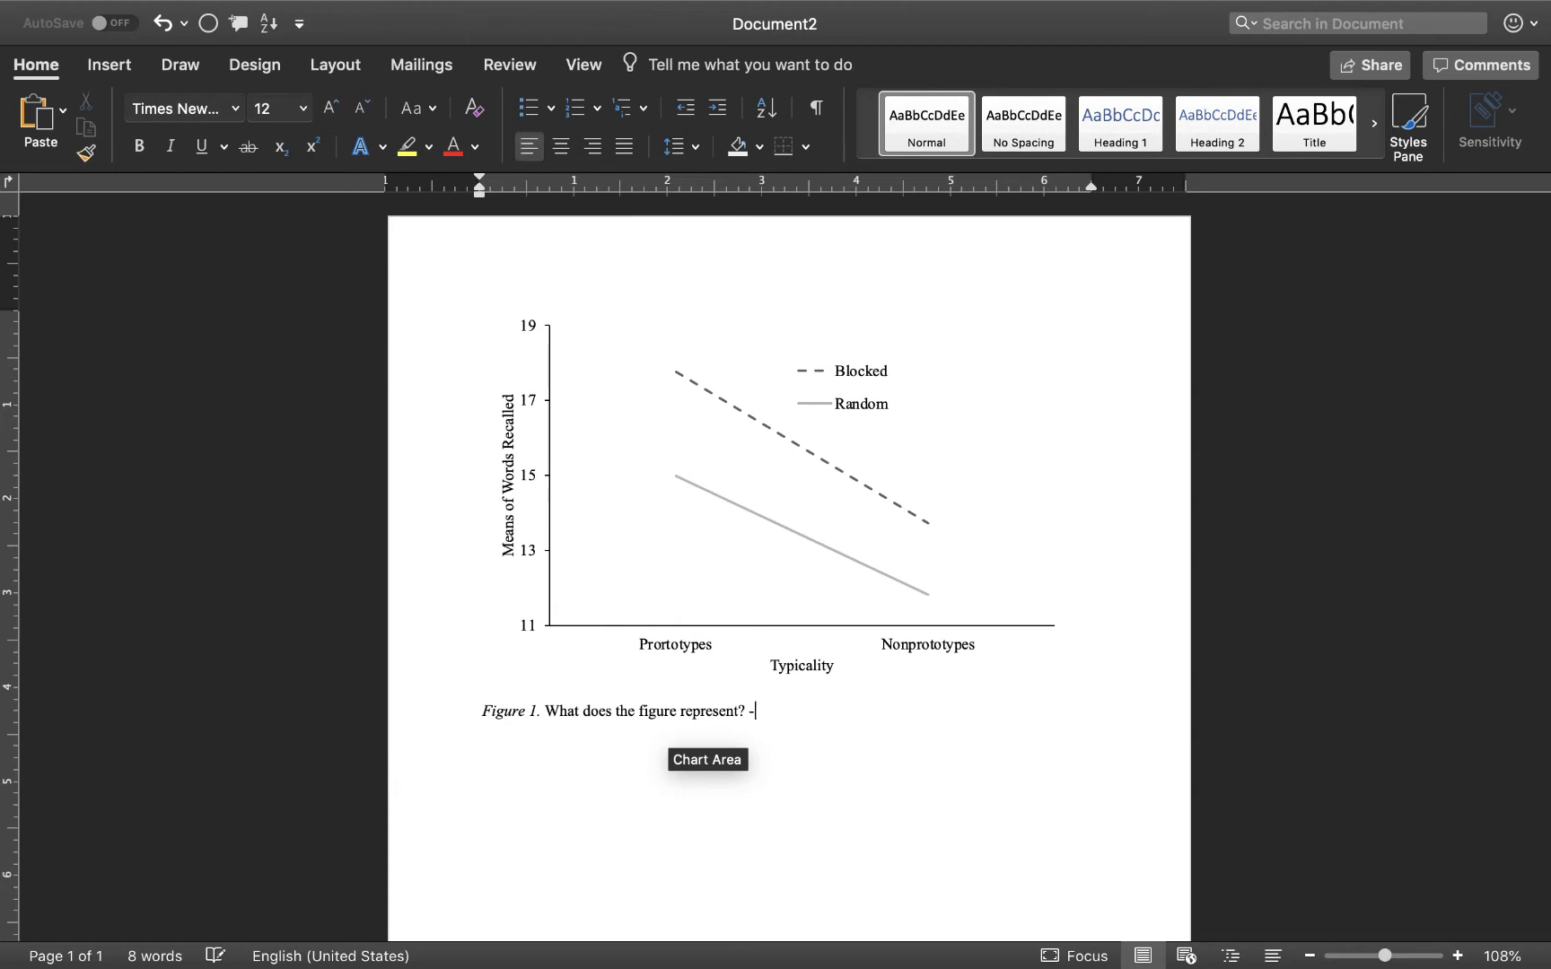
# Delete the trailing dash from the end of the figure caption.
pyautogui.press('BackSpace')
pyautogui.press('BackSpace')
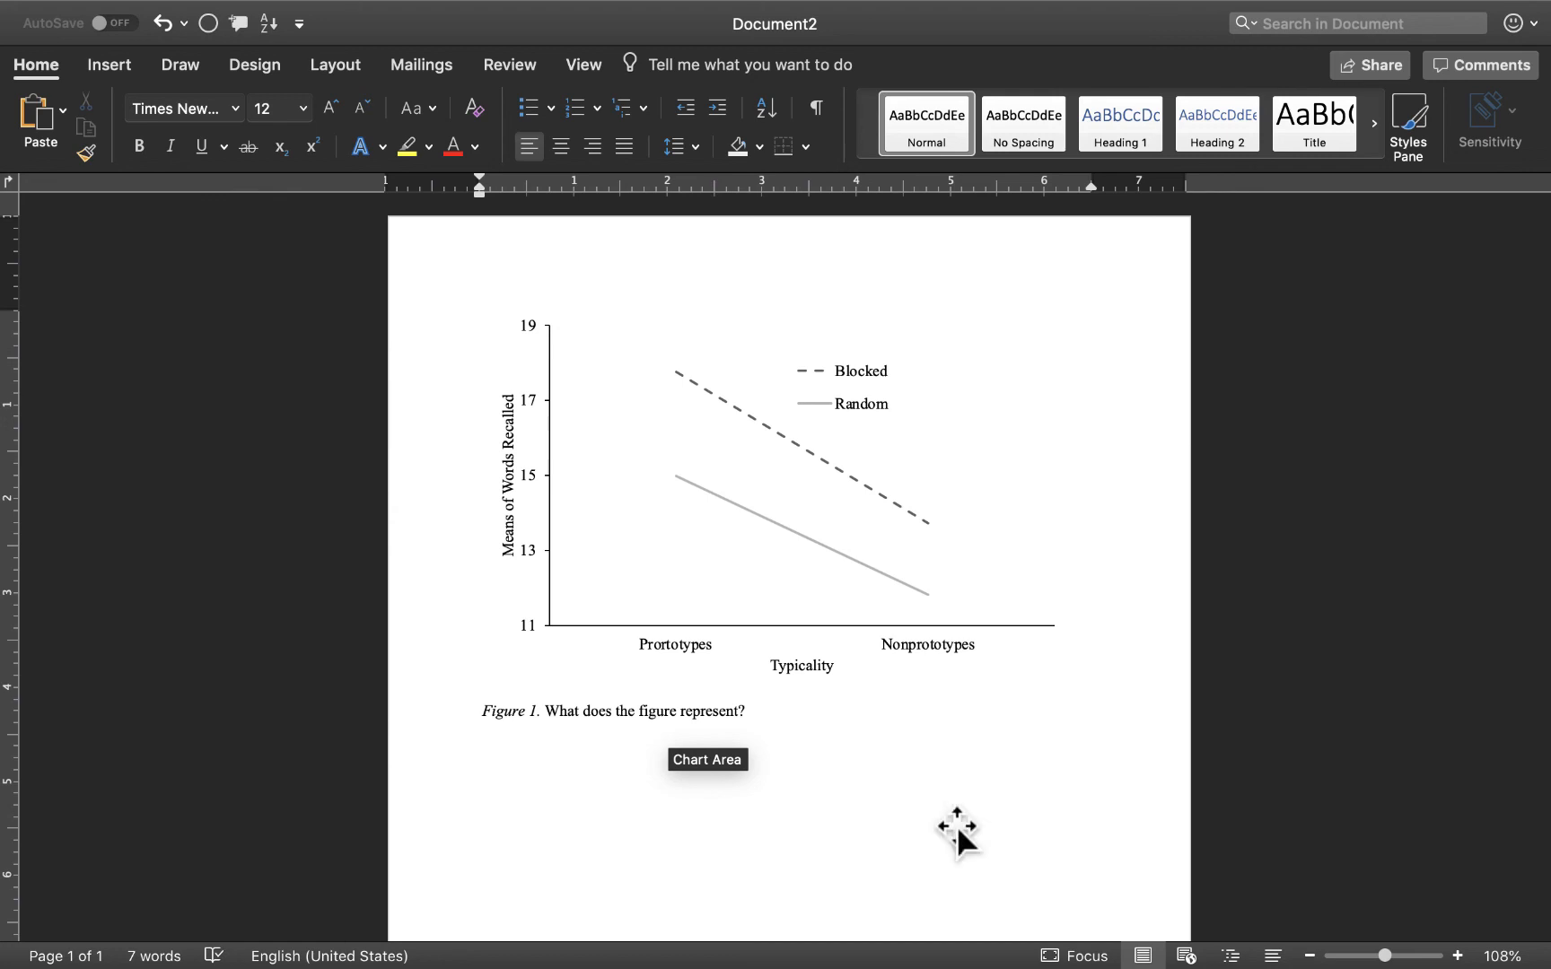
pyautogui.moveTo(893, 9)
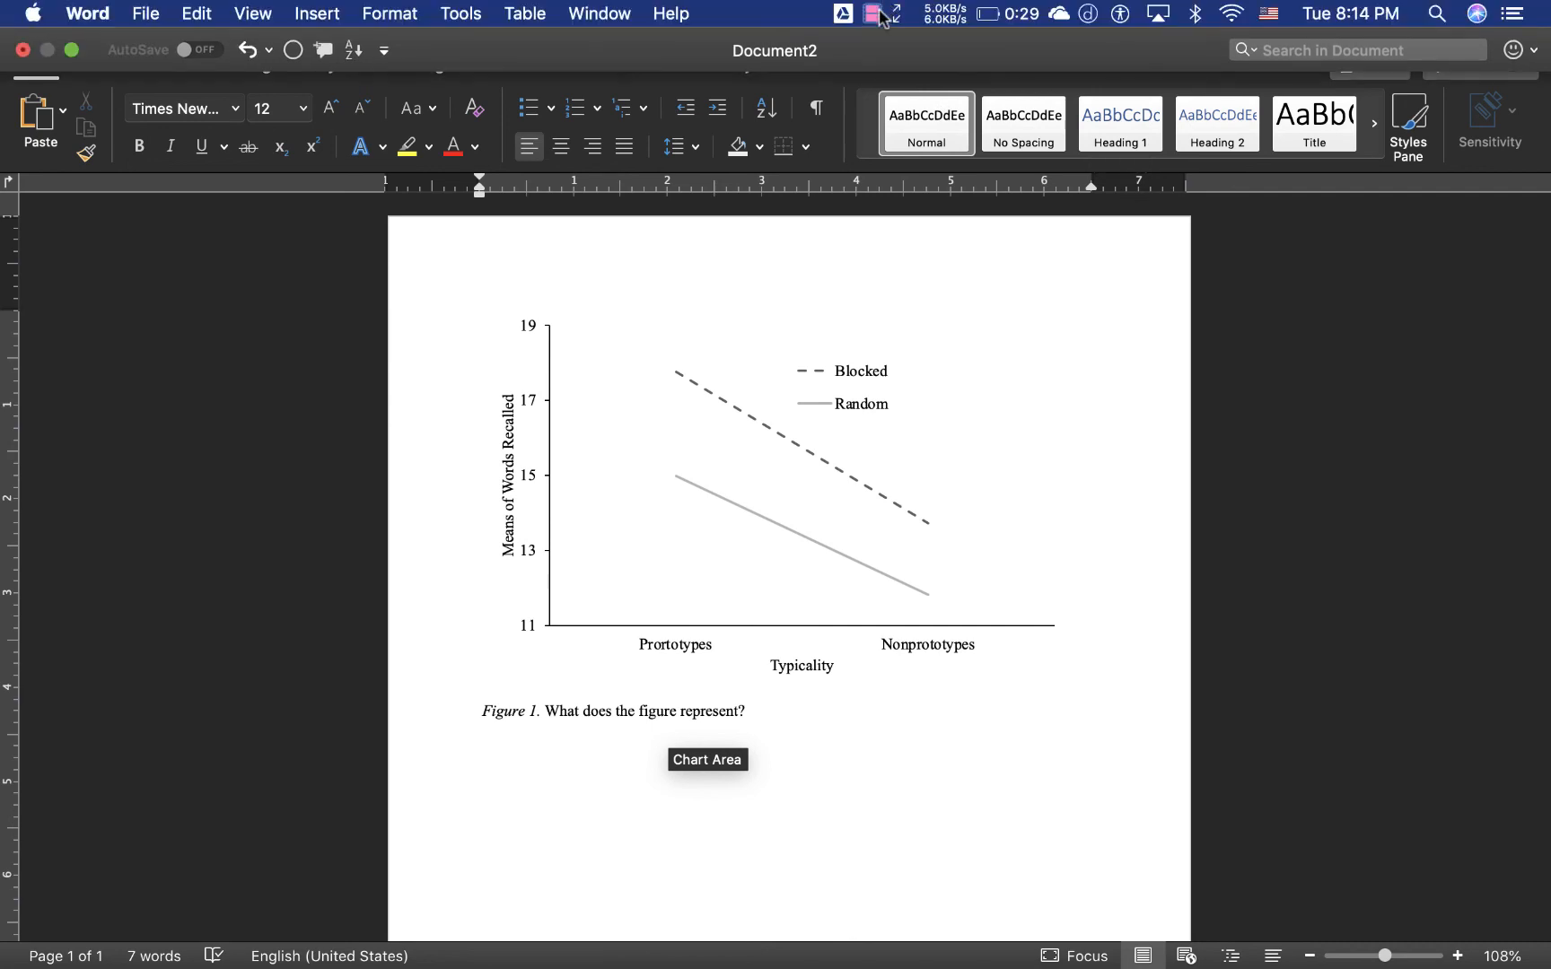
pyautogui.click(880, 14)
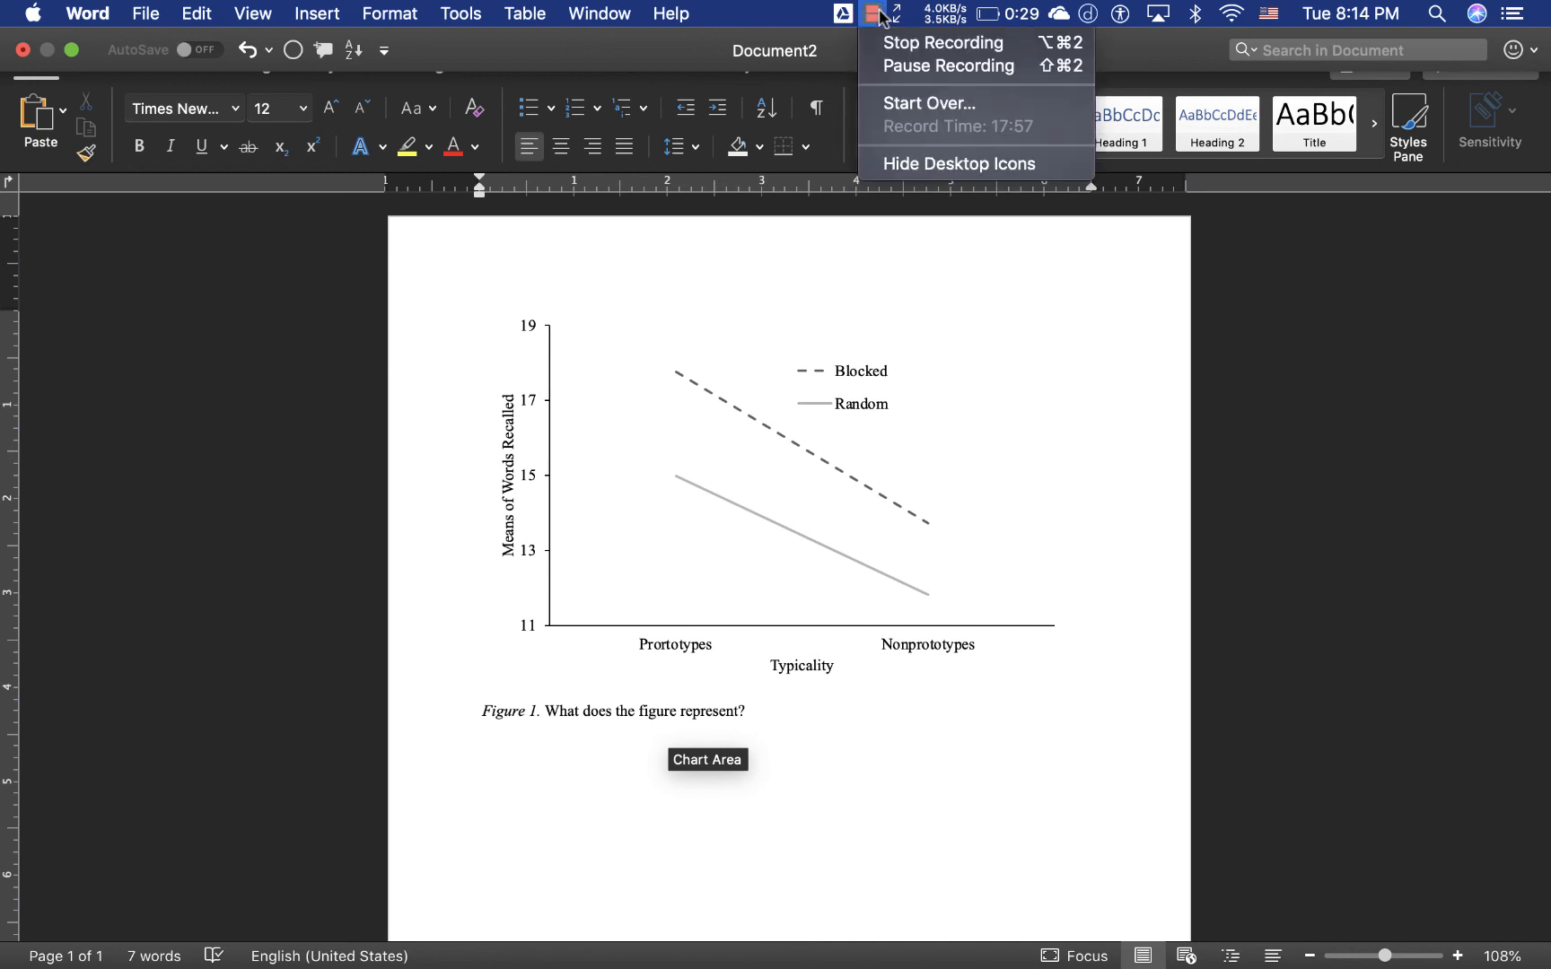